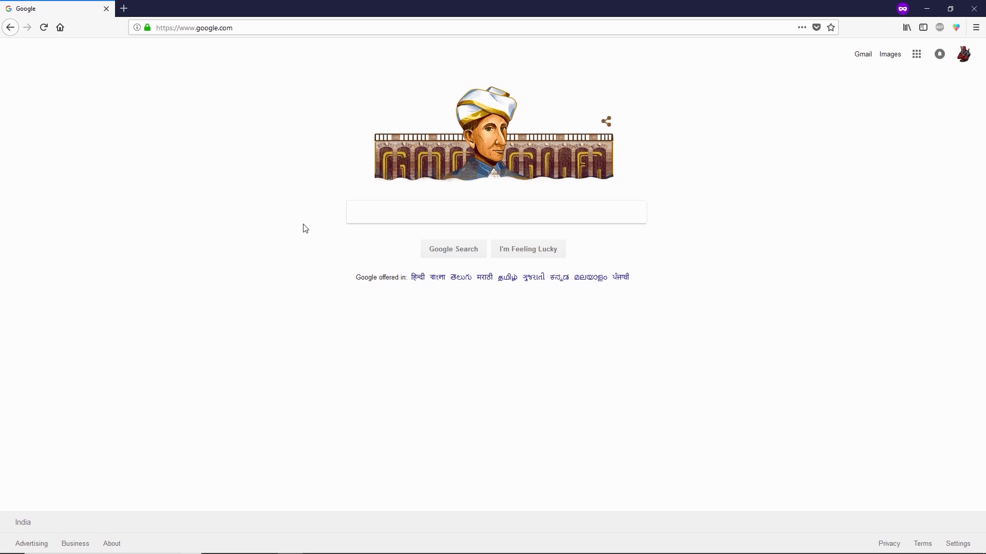
Step: Search Google for 'google cloud' and open the Google Cloud console from the results
click(389, 216)
text(google)
key(Down)
key(Return)
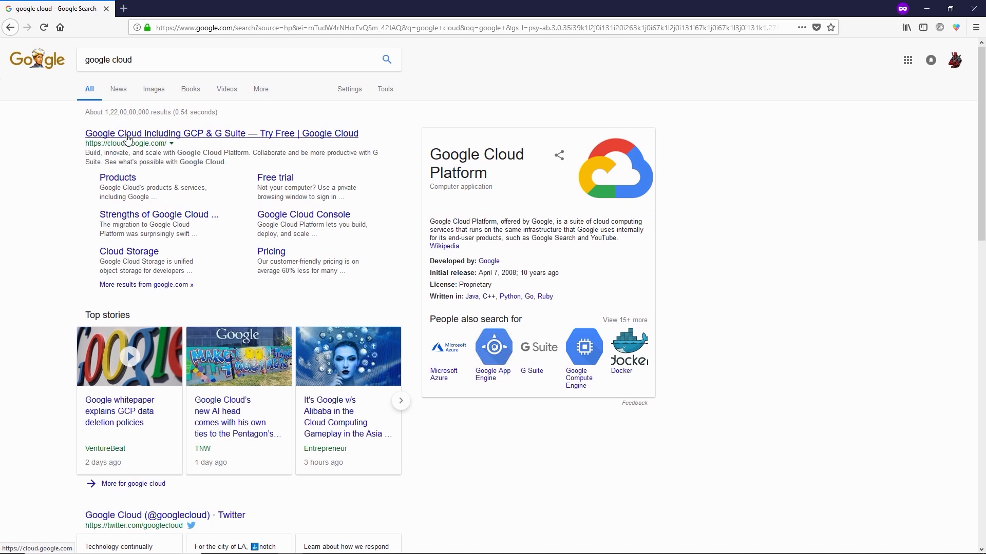
click(127, 134)
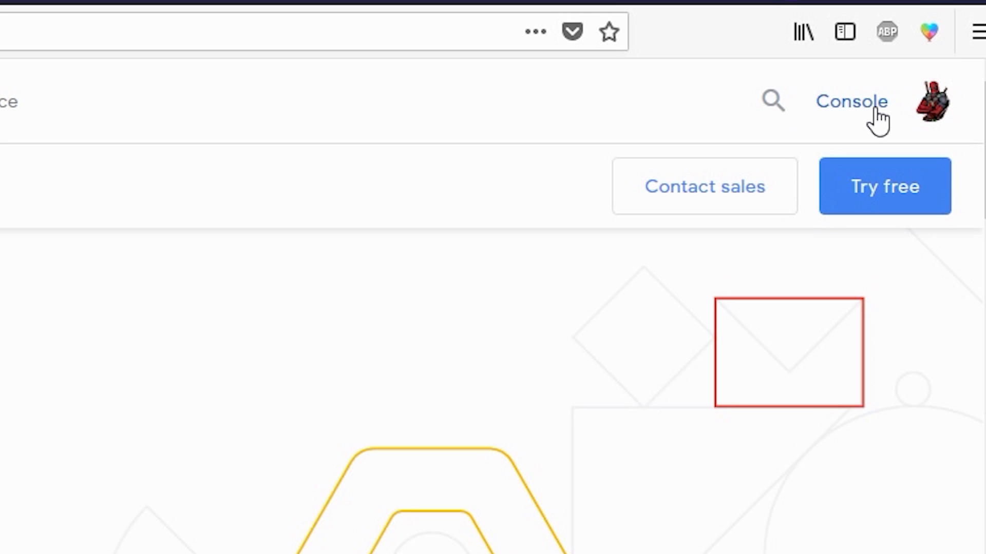
click(872, 109)
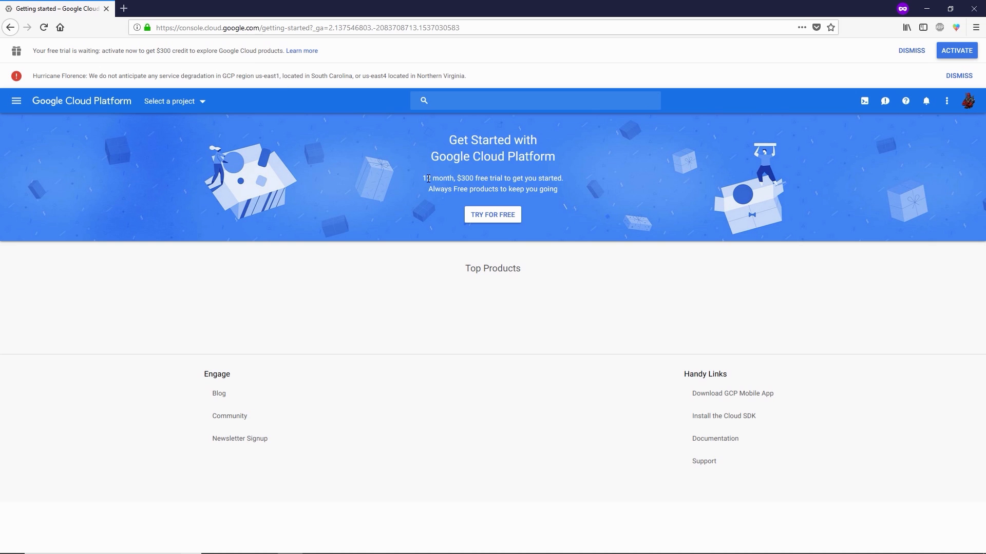
Step: Review the 12-month, $300 free trial offer and start activating it
drag(426, 178, 431, 178)
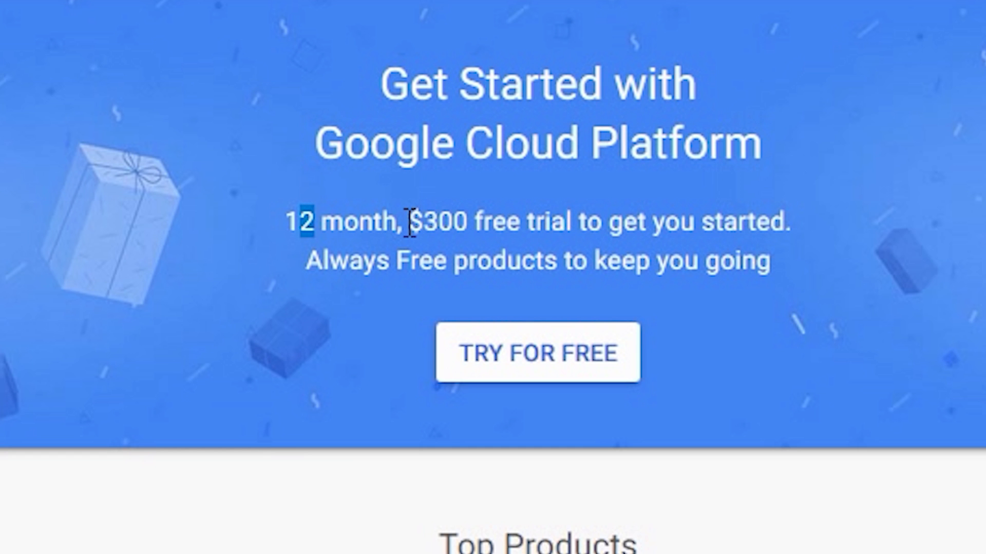
drag(416, 221, 468, 221)
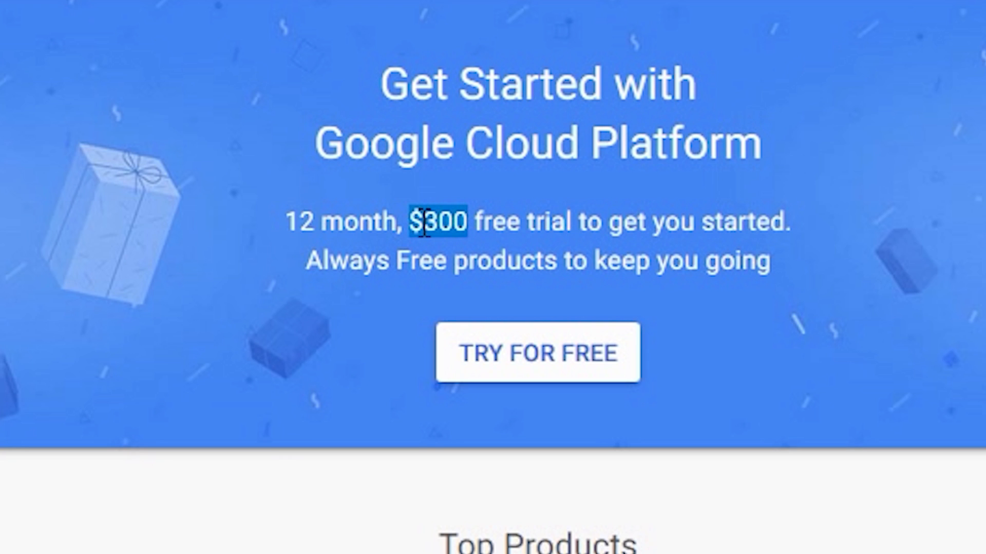
drag(394, 222, 297, 228)
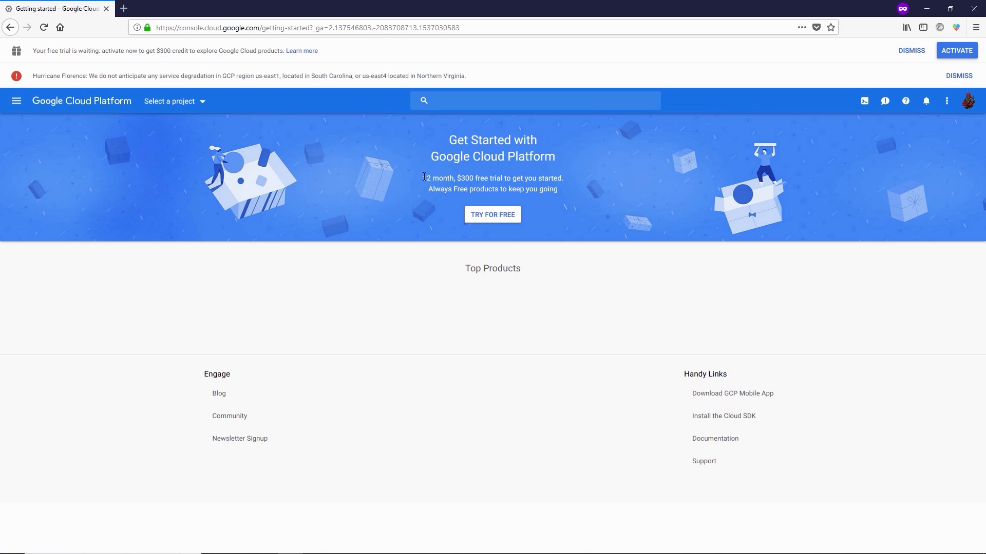
drag(423, 178, 448, 179)
click(450, 179)
click(958, 51)
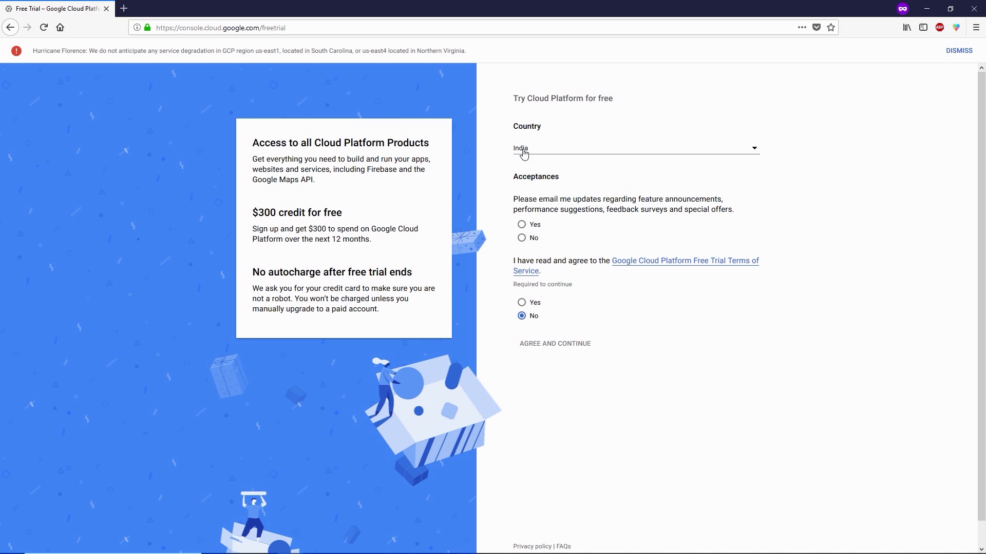
Step: Opt in to email updates, accept the trial terms of service, and agree to continue
click(529, 226)
click(544, 306)
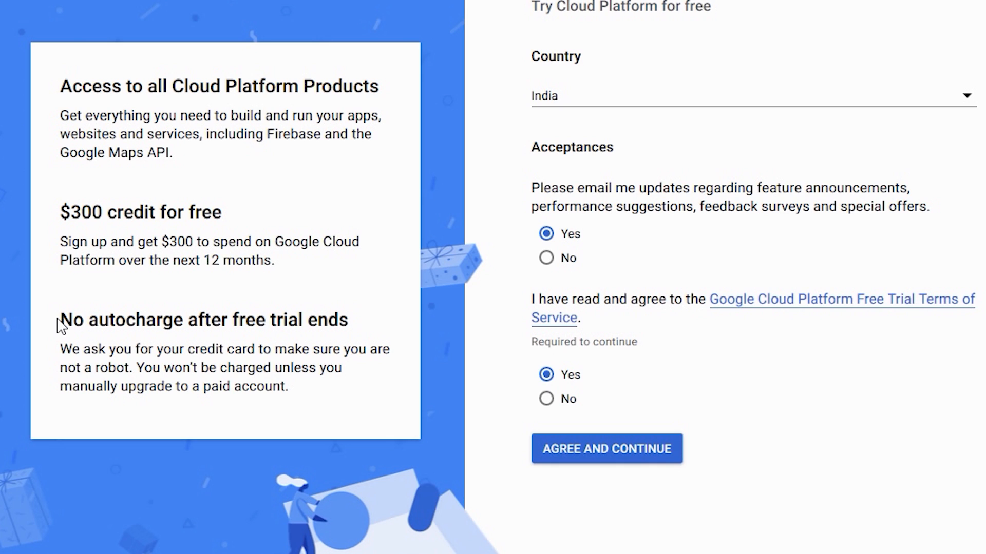
double_click(92, 319)
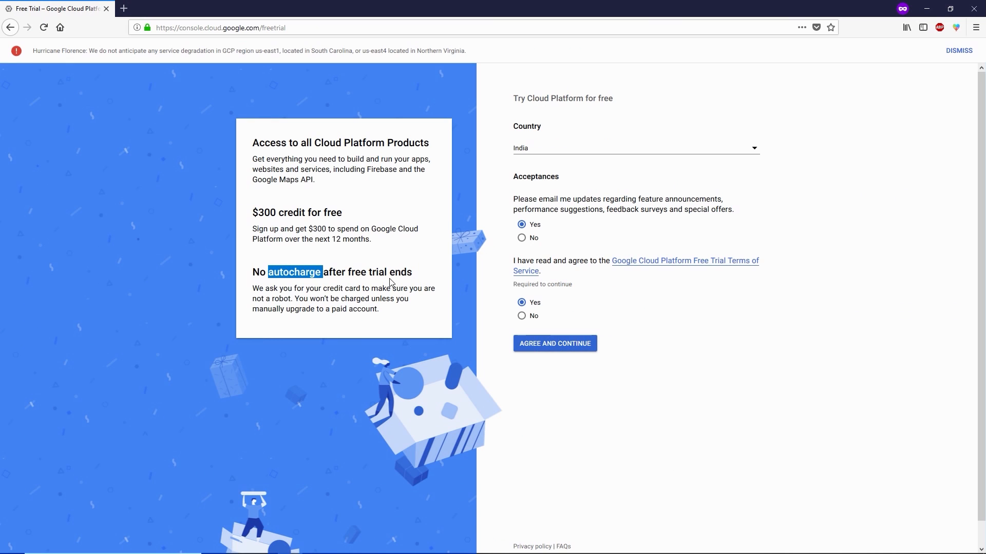
drag(368, 273, 431, 274)
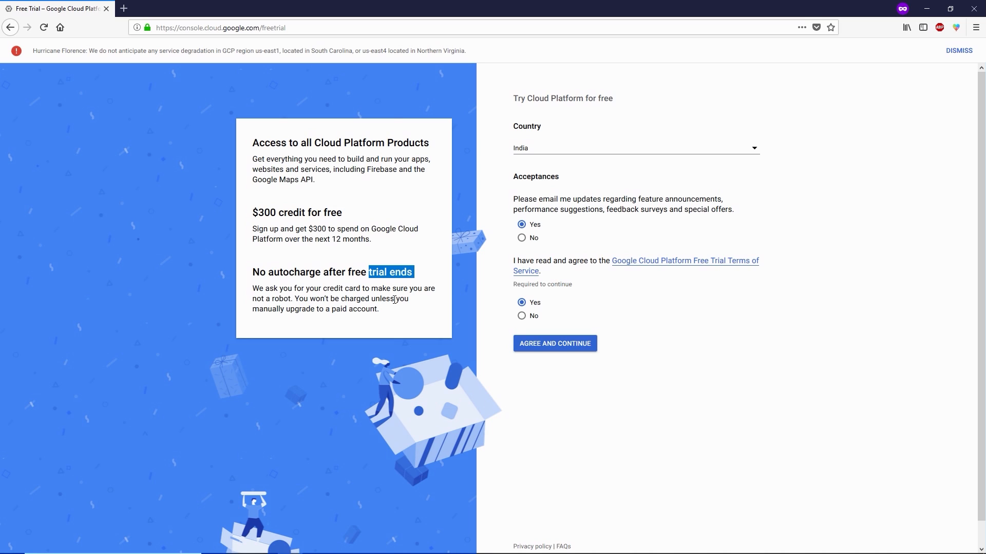
click(384, 309)
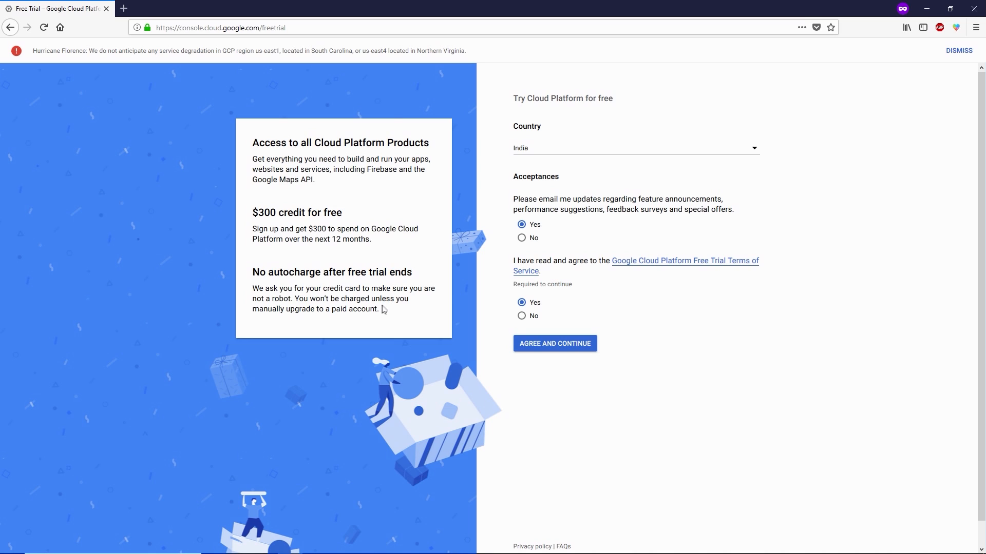
click(540, 348)
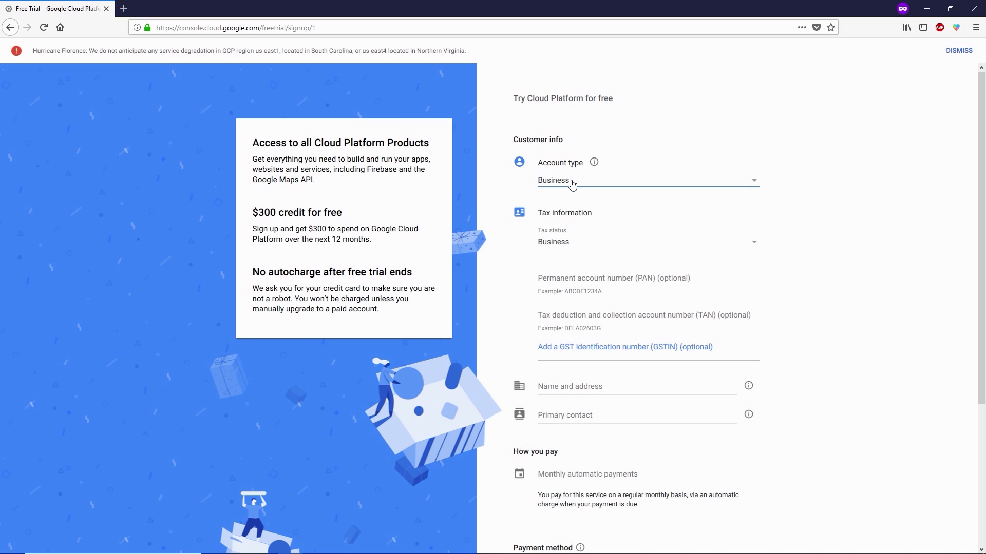
Step: Set account type to Individual and tax status to Registered individual
click(573, 184)
click(570, 167)
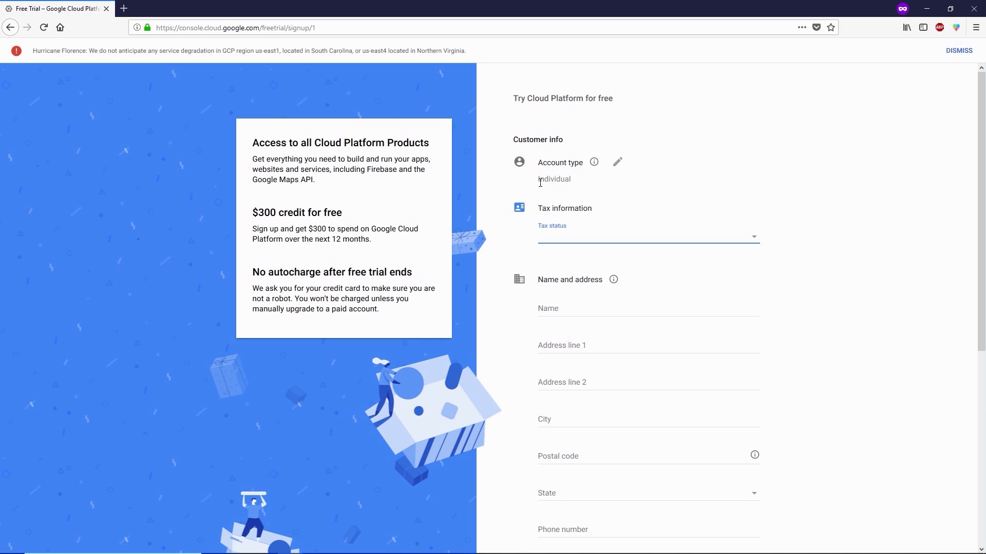
click(564, 243)
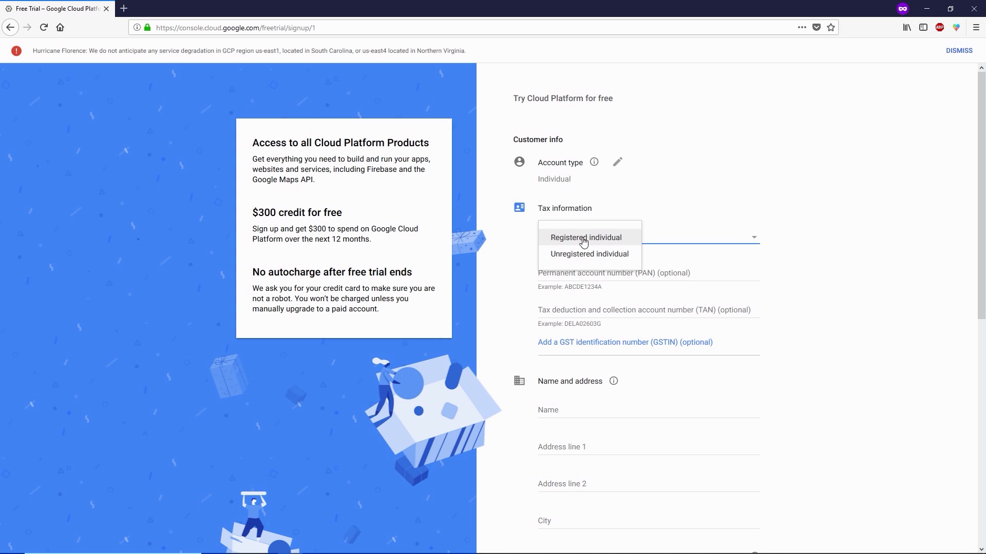
click(618, 239)
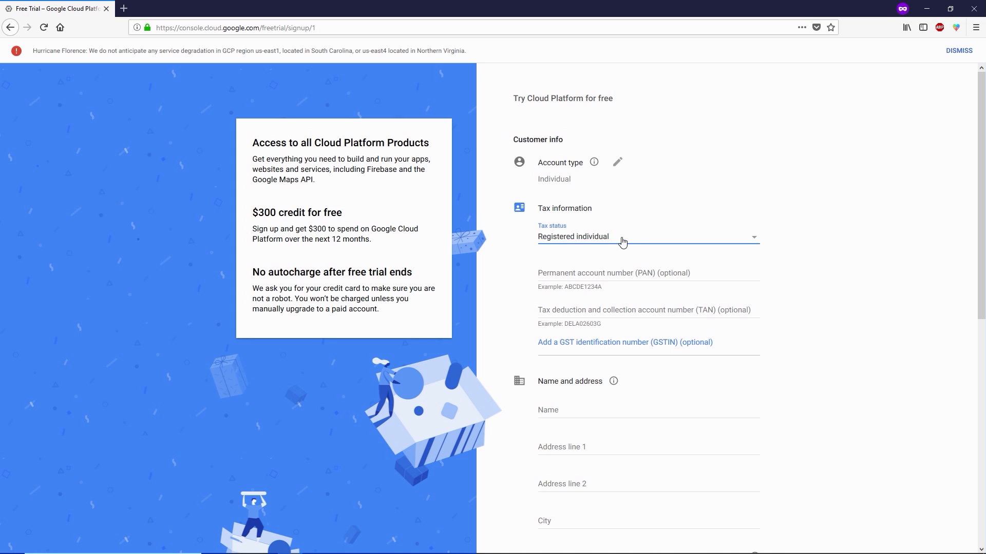
Step: Leave the optional PAN and TAN fields empty and move to the billing name field
click(573, 274)
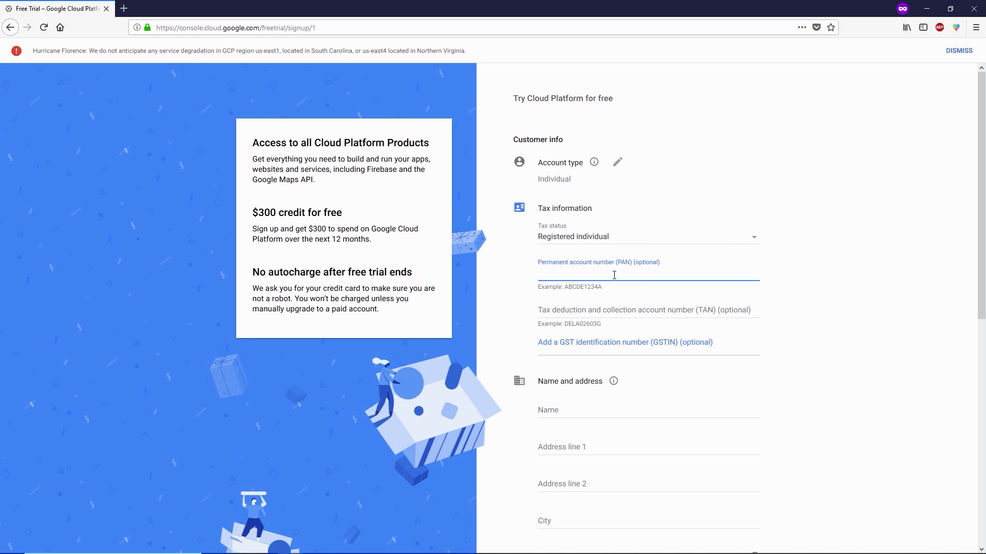
drag(665, 264, 636, 262)
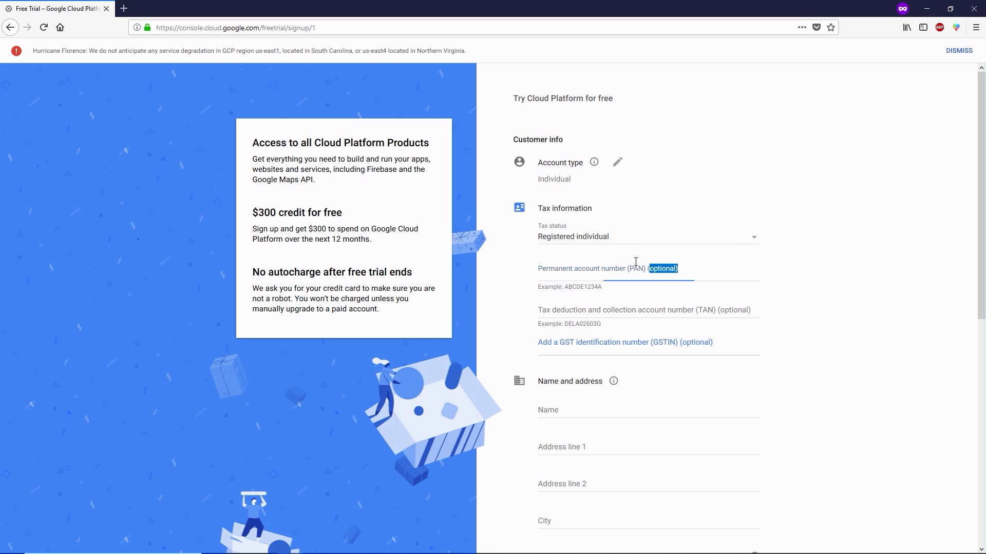
click(644, 271)
click(598, 309)
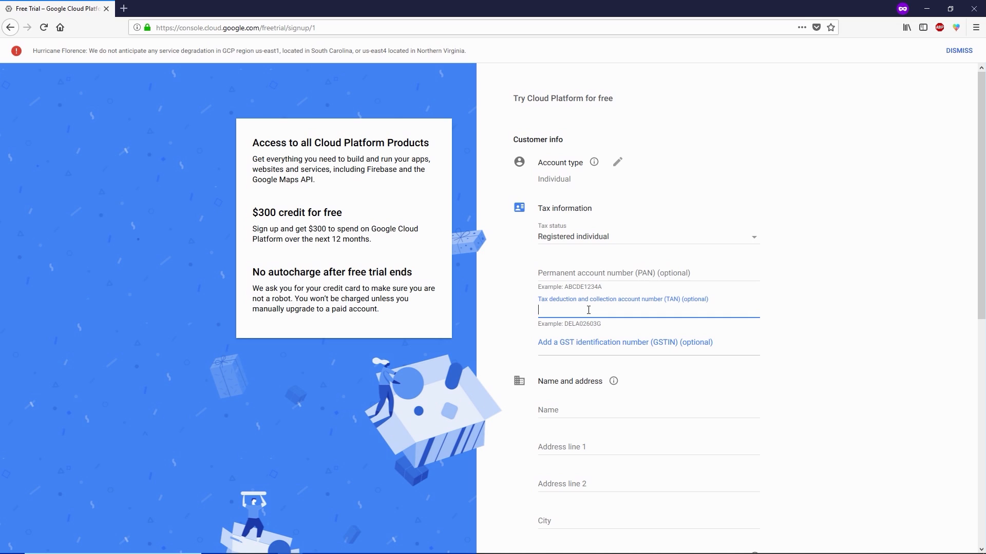
drag(709, 300, 680, 301)
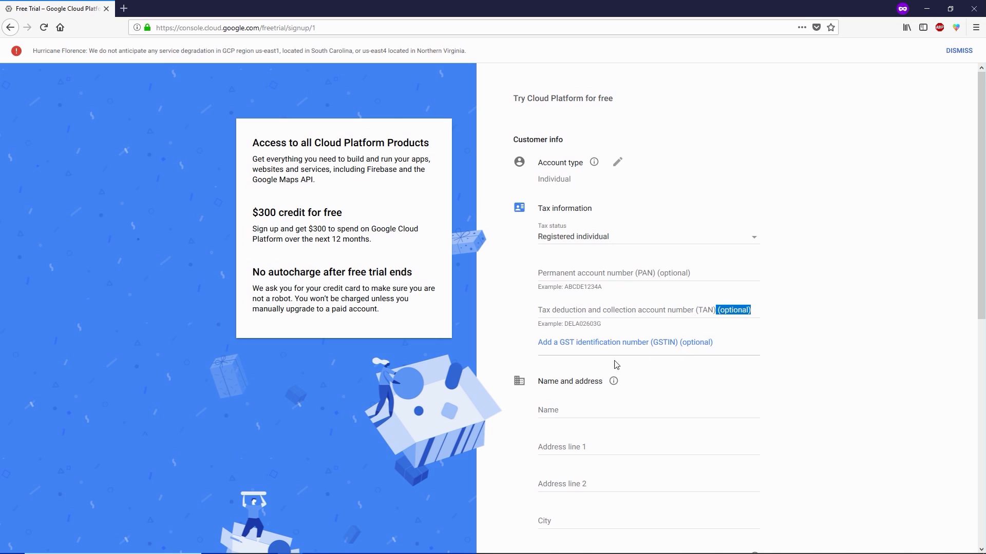
scroll(587, 369, down, 1)
scroll(580, 355, down, 2)
click(568, 326)
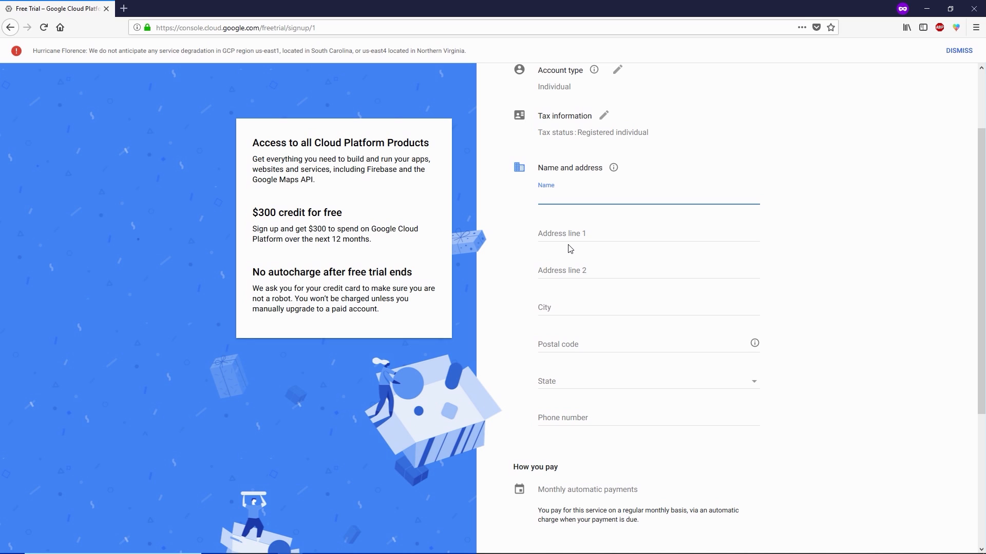
Step: Enter the billing name and both address lines
text(xxxx)
key(Tab)
click(572, 198)
text(xxxx)
key(Tab)
text(xxxx)
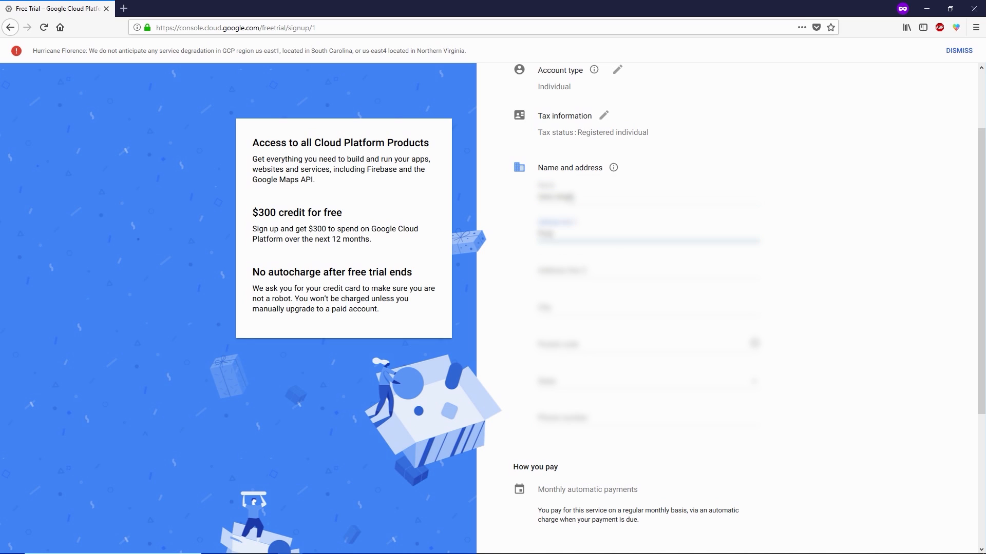
text(xxxxxx)
drag(584, 235, 527, 240)
text(xxxxxxxxxx, xxxxxx)
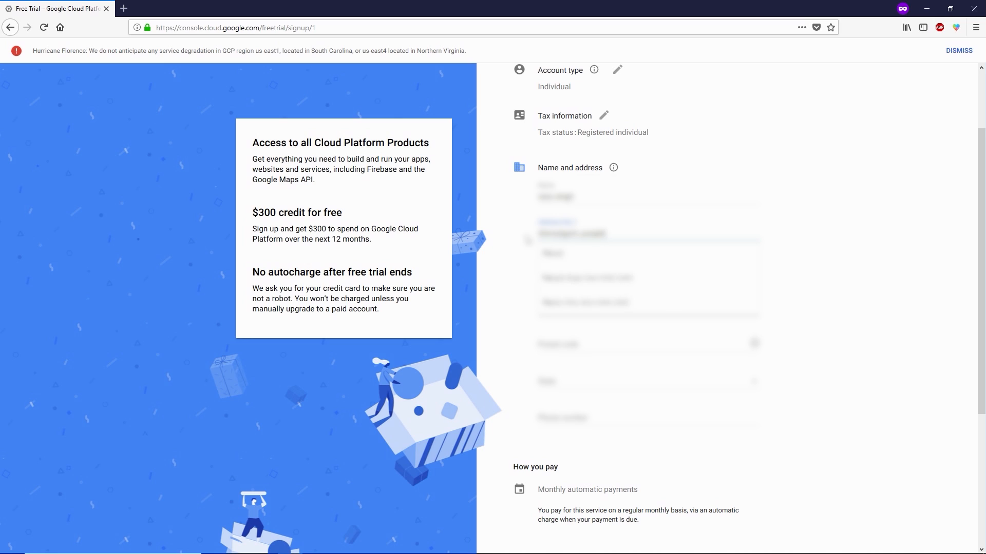
click(573, 270)
key(ctrl+v)
Step: Fill in the city, postal code, Punjab as the state, and the phone number
click(572, 305)
key(ctrl+v)
key(BackSpace)
key(BackSpace)
key(BackSpace)
key(BackSpace)
key(BackSpace)
key(BackSpace)
key(BackSpace)
key(BackSpace)
click(603, 341)
text(xxxxxx)
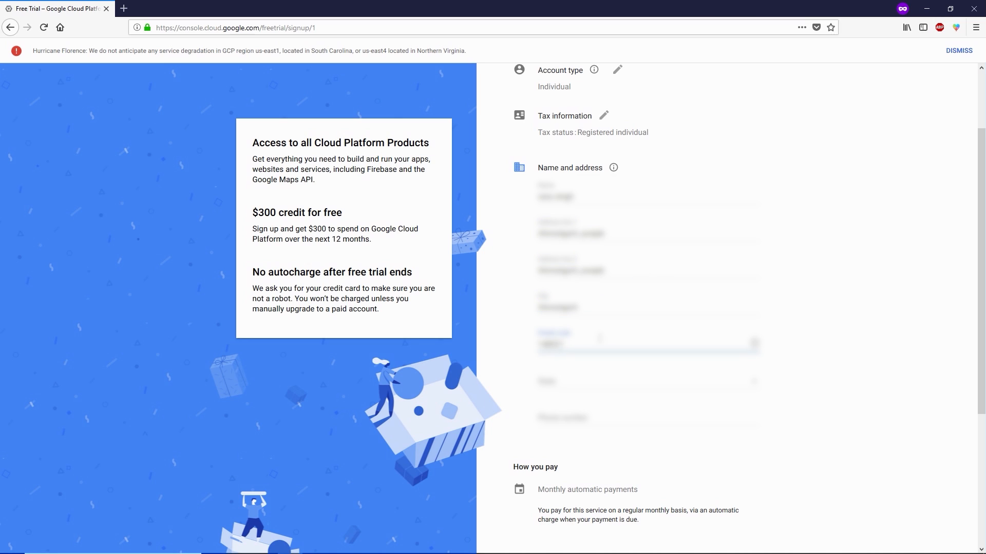
click(569, 381)
scroll(540, 480, down, 6)
click(550, 530)
scroll(565, 411, down, 5)
click(599, 279)
text(xxxxxxxxxx)
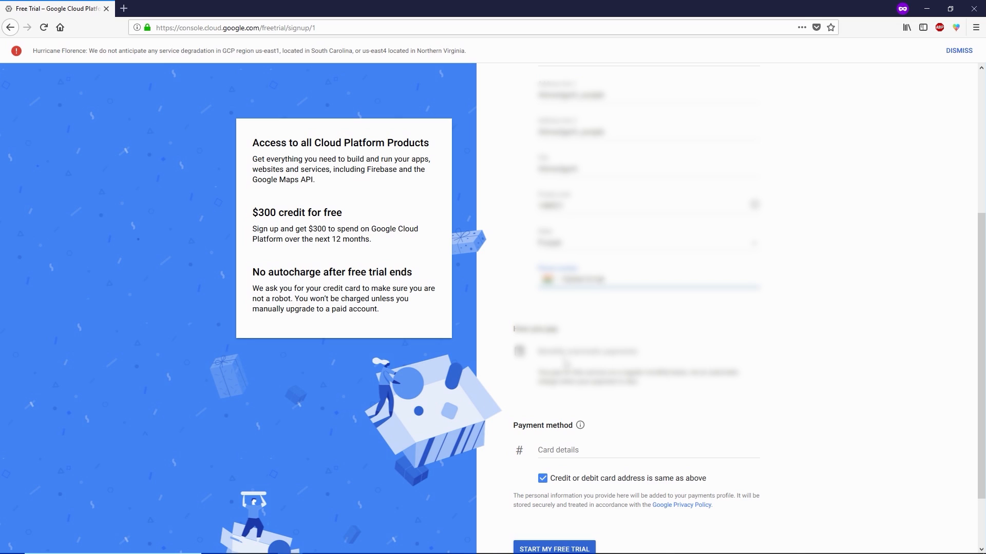
Step: Enter the payment card details and submit the free trial signup
click(562, 354)
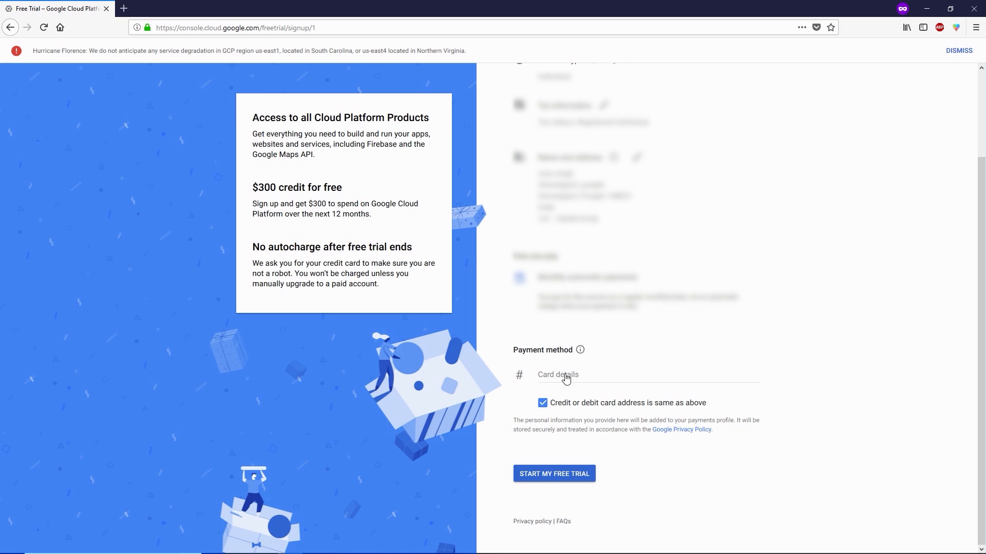
click(566, 376)
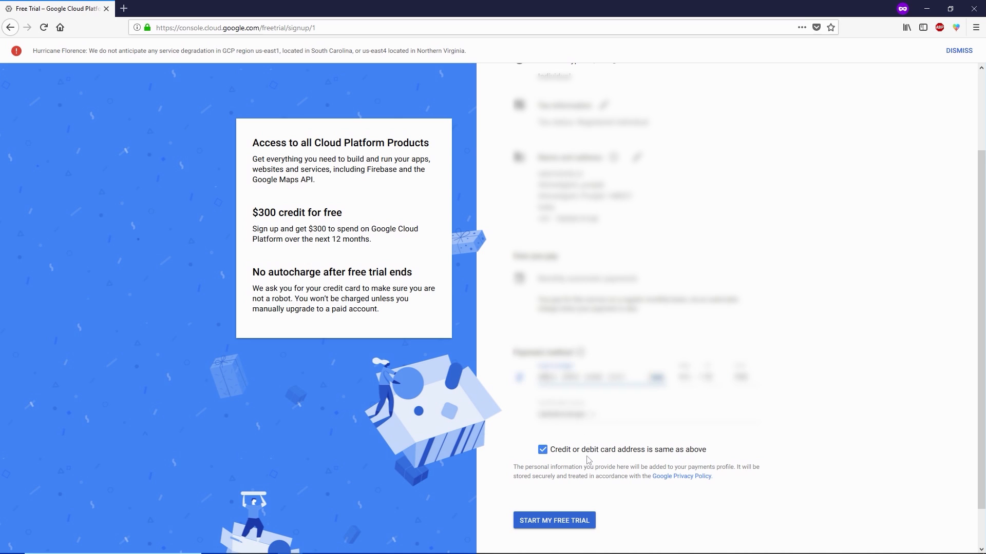
scroll(565, 462, down, 1)
click(548, 480)
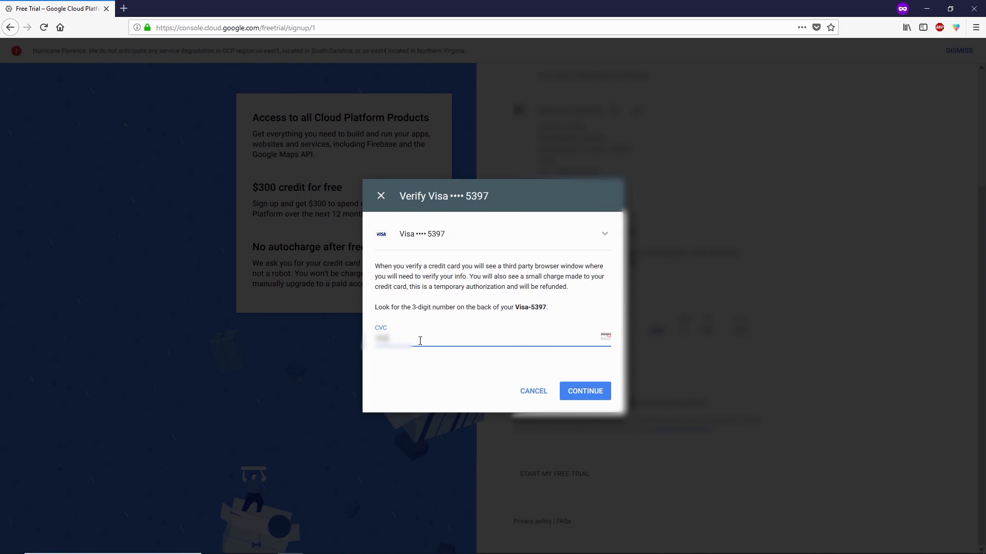
Step: Complete the card verification by entering and submitting the one-time password
click(585, 392)
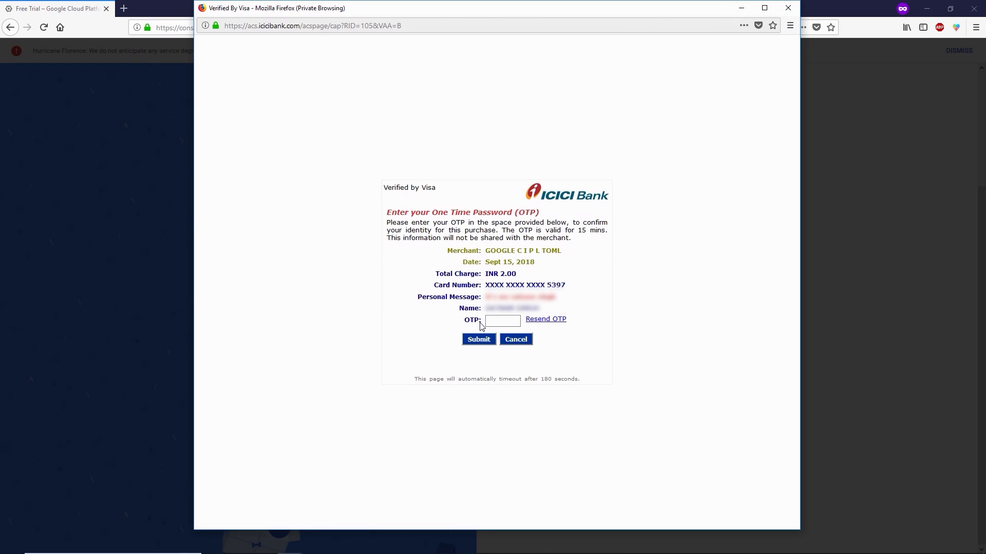
click(494, 319)
text(••••••)
click(477, 341)
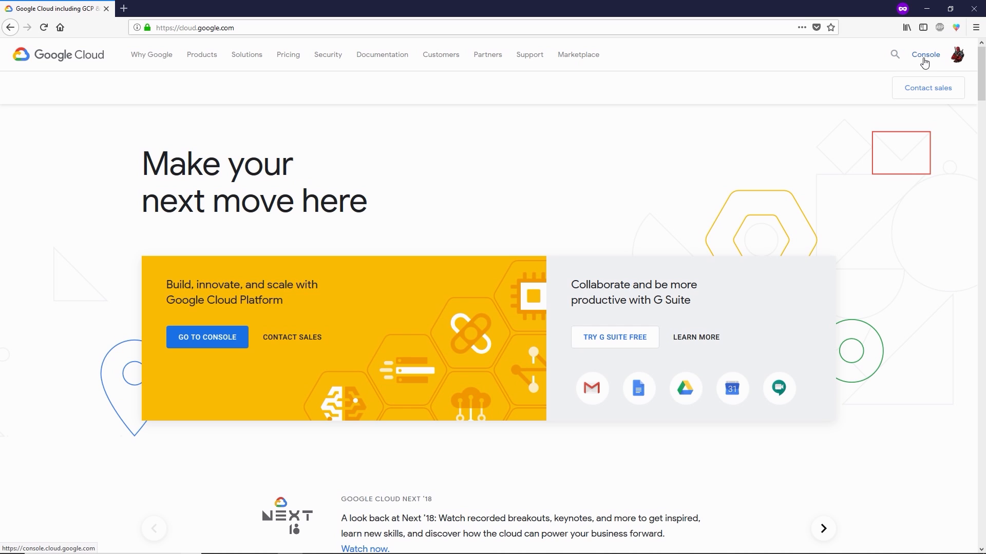
Step: Open the Cloud Console dashboard and show the project picker listing both projects
click(925, 60)
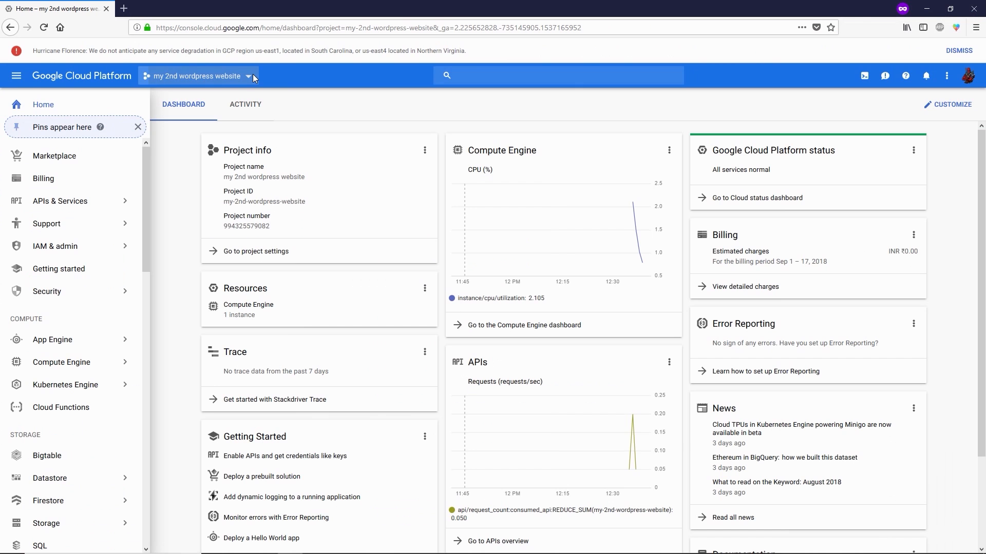
click(488, 128)
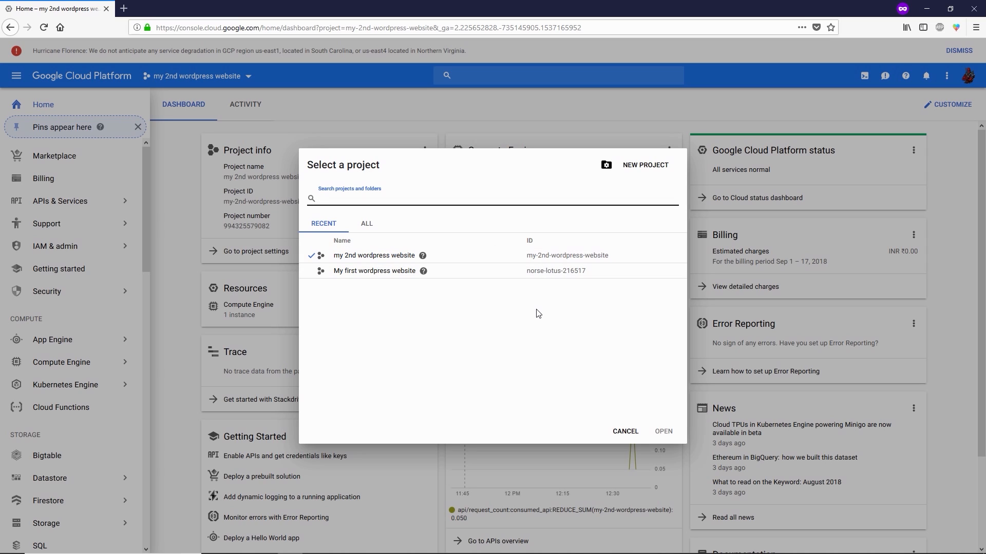
Step: Create the project 'MY 3rd wordpress website', check its progress, and switch to it
click(646, 165)
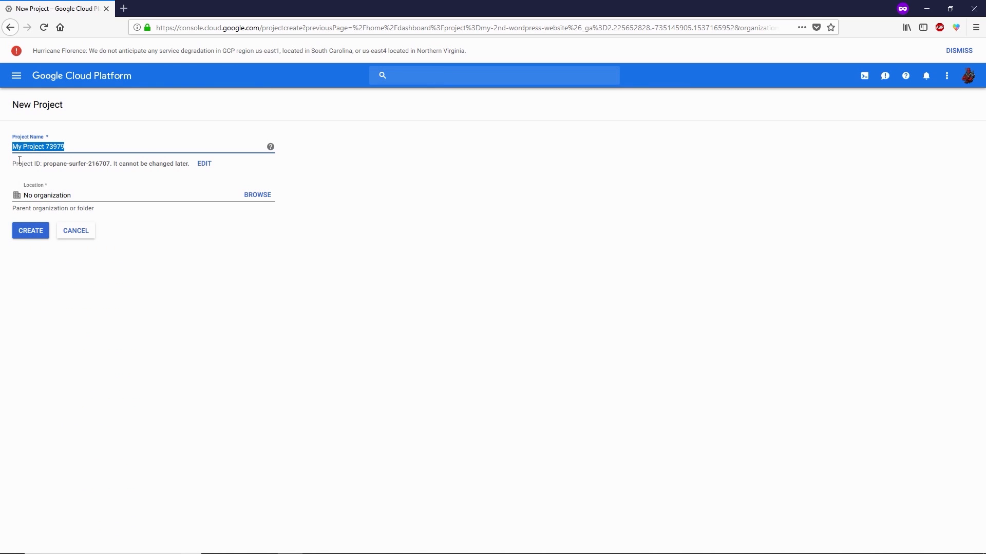
text(MY 3rd wordpress website)
click(31, 231)
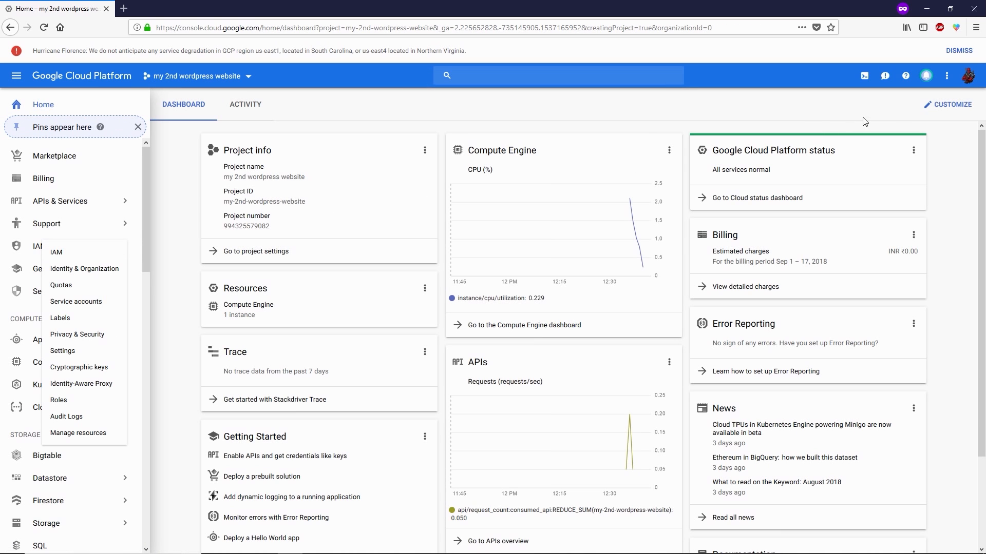
click(927, 79)
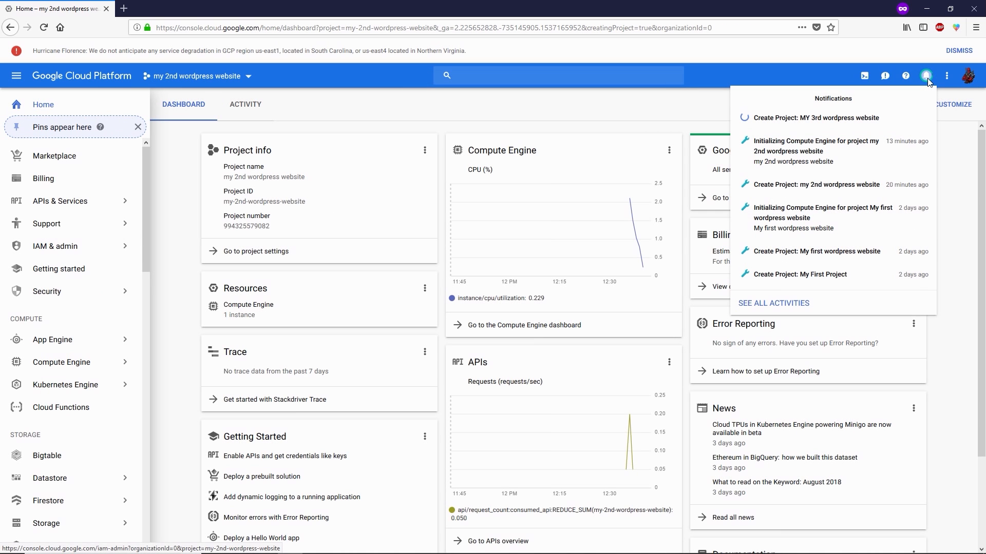
click(159, 163)
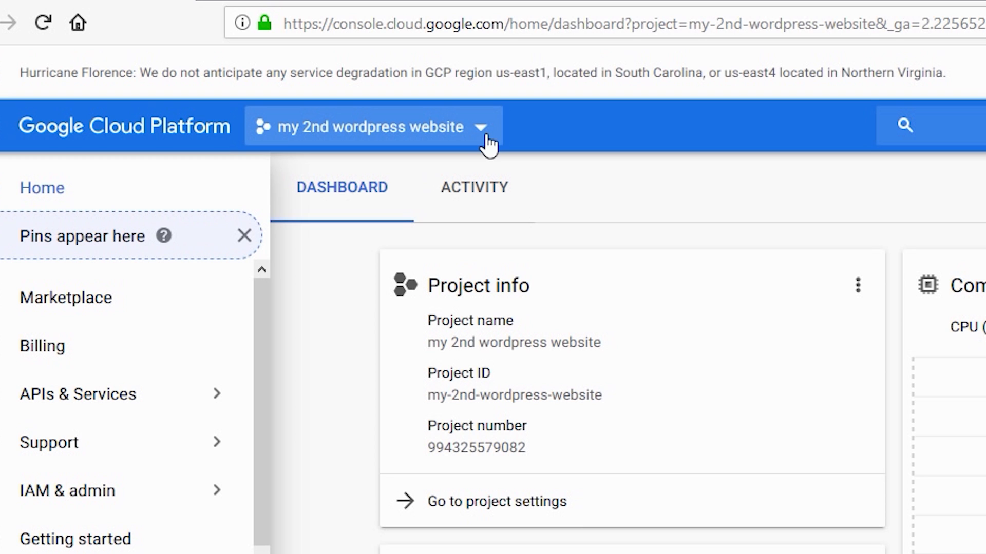
click(487, 145)
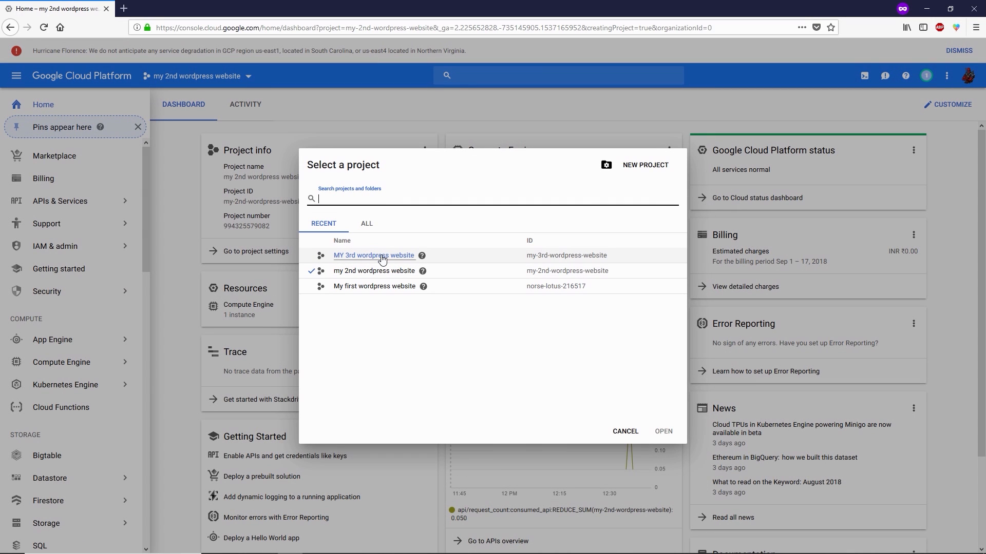
click(383, 258)
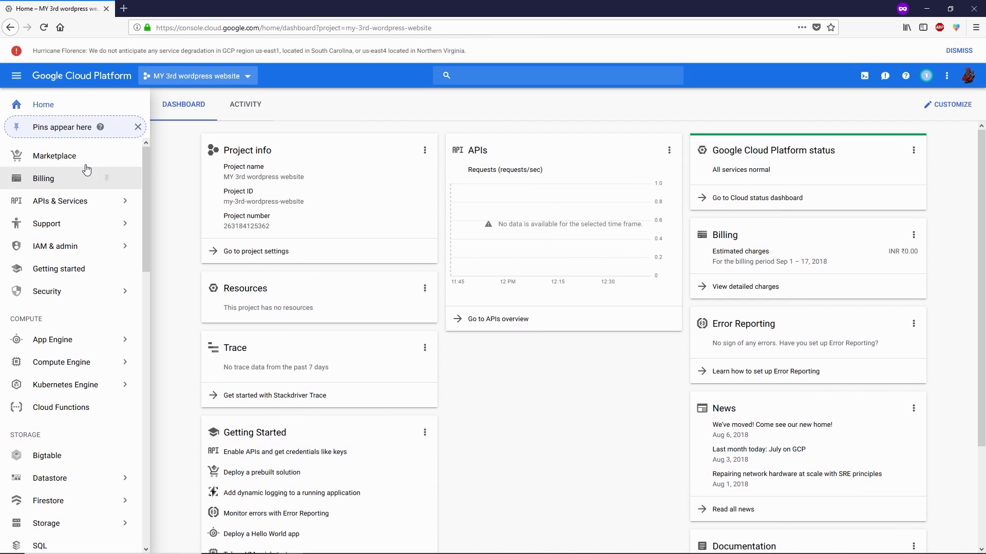
Step: Open Marketplace and search for 'wordpress', correcting a typo in the query
click(64, 167)
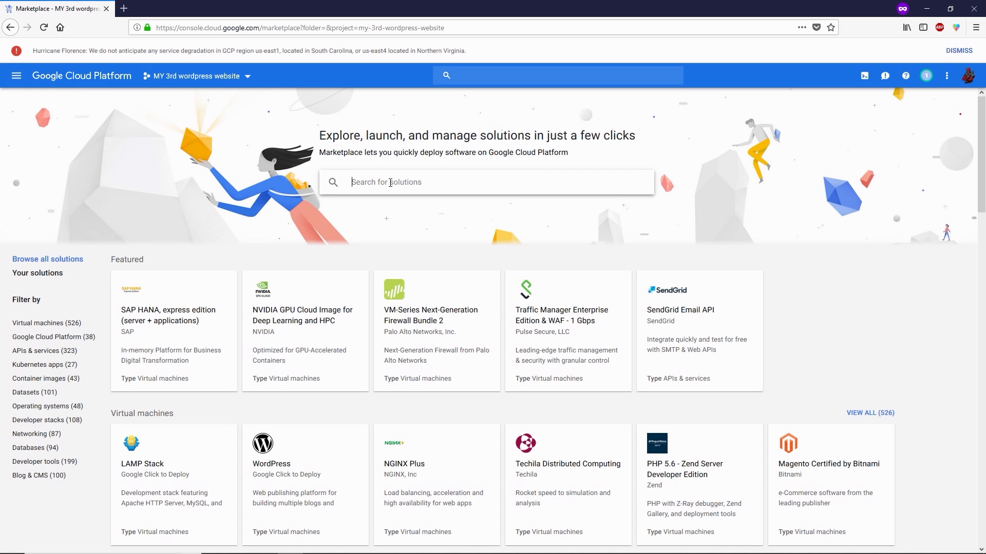
text(wordprte)
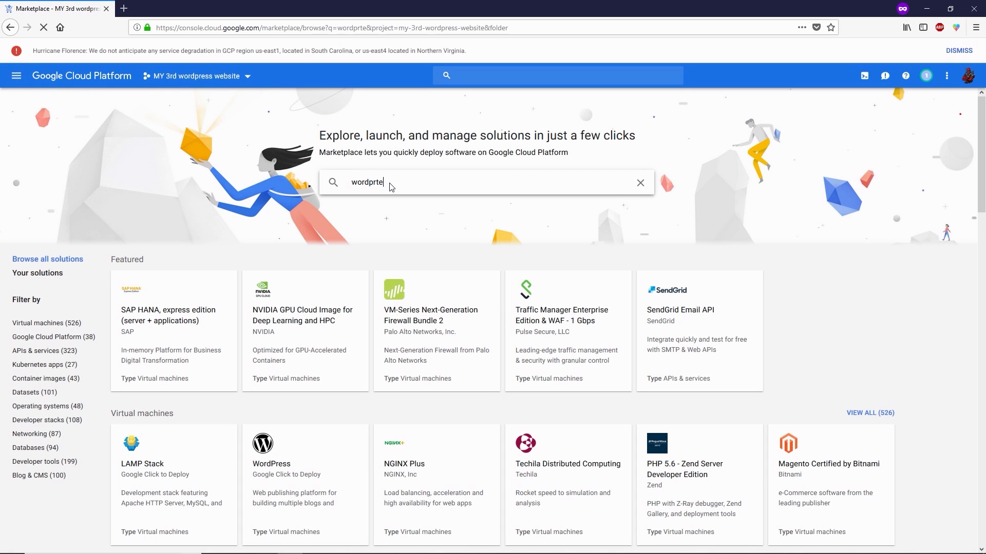
key(BackSpace)
key(BackSpace)
text(ess)
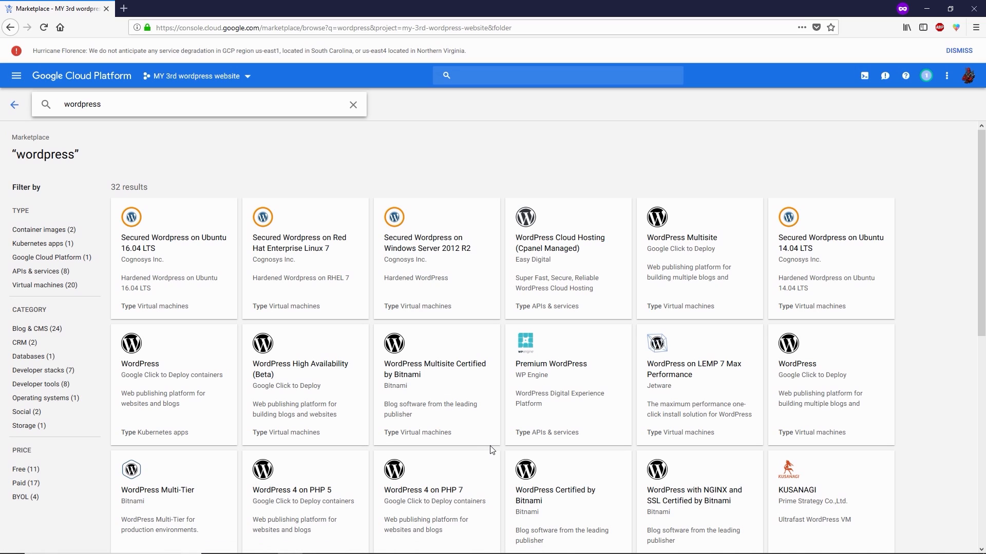
click(805, 390)
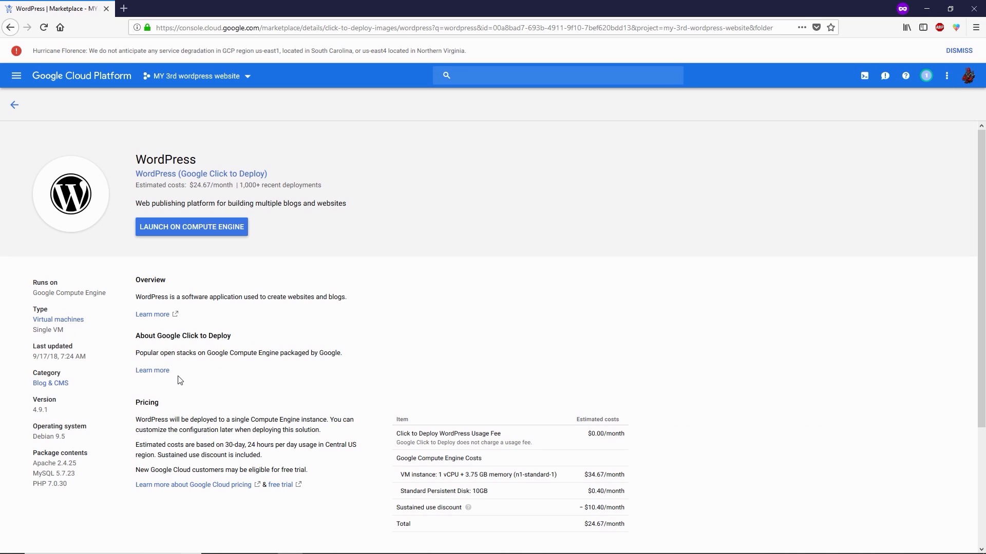
right_click(149, 319)
click(162, 323)
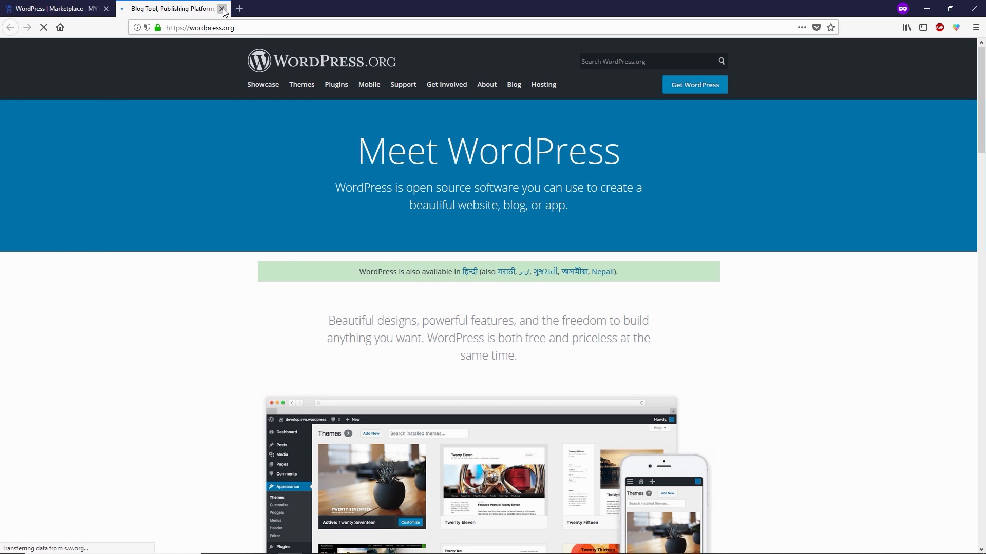
click(222, 8)
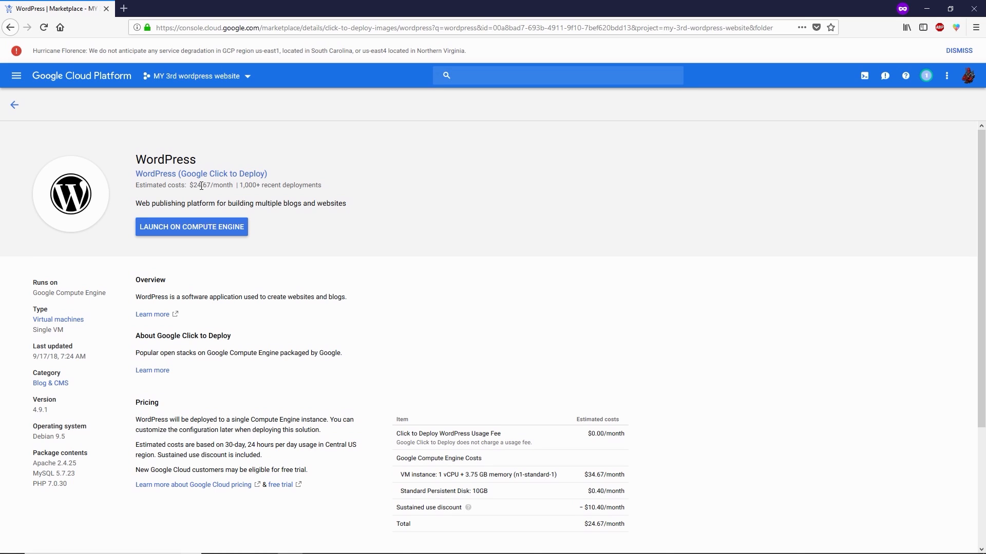
click(15, 104)
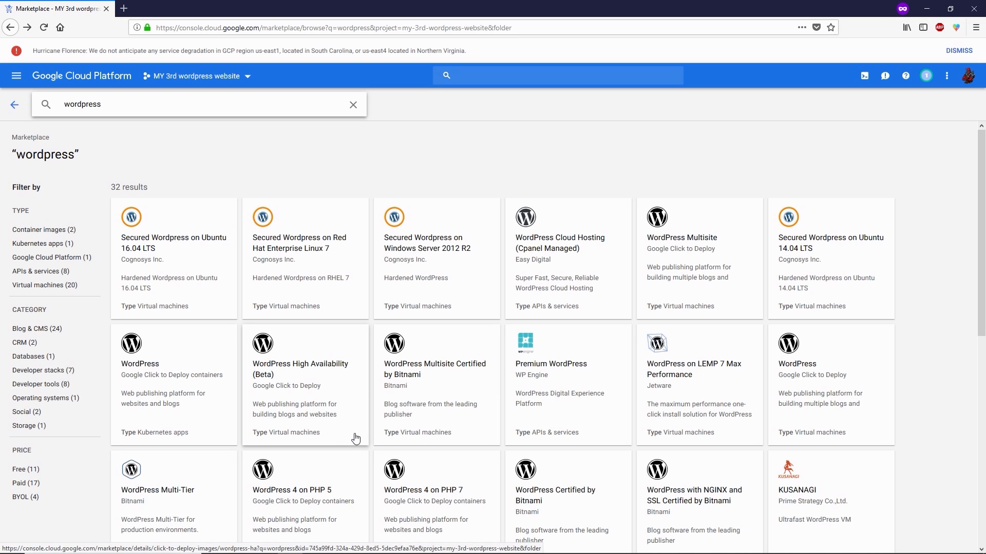
scroll(428, 383, down, 1)
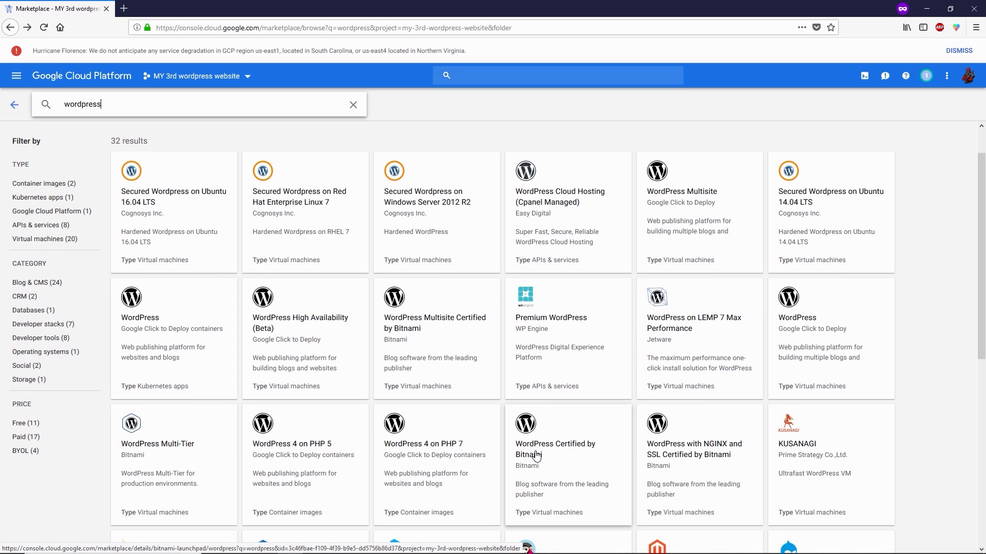
click(565, 452)
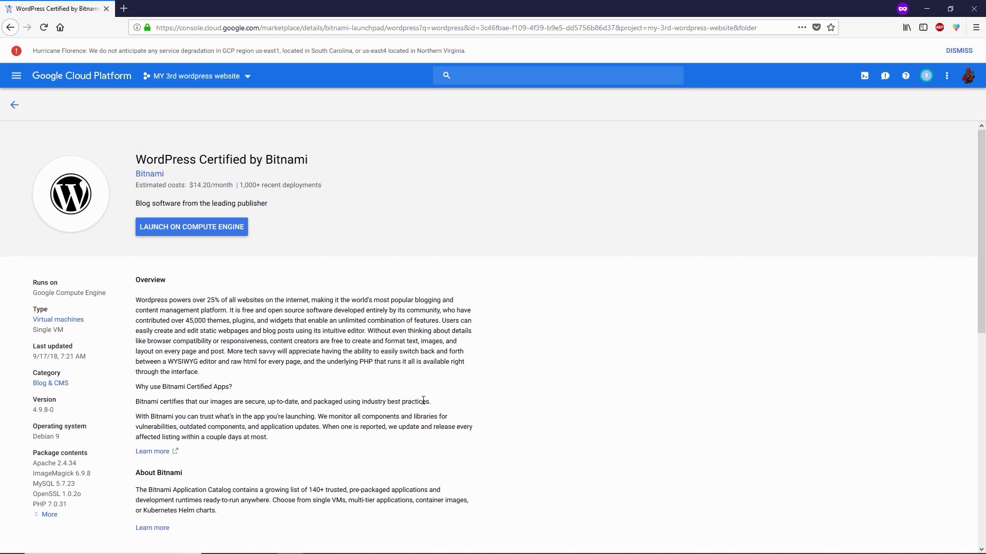
scroll(159, 362, down, 3)
right_click(167, 362)
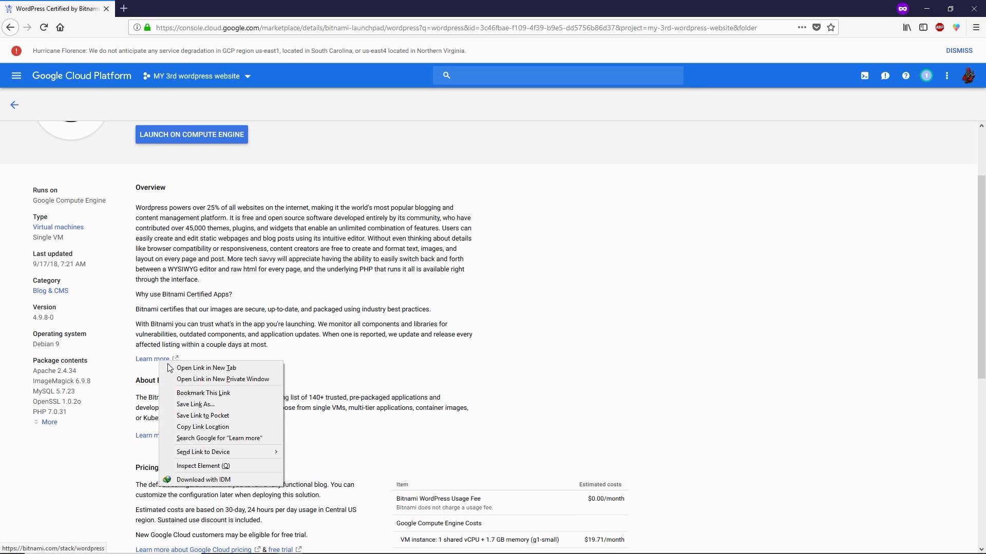
click(175, 369)
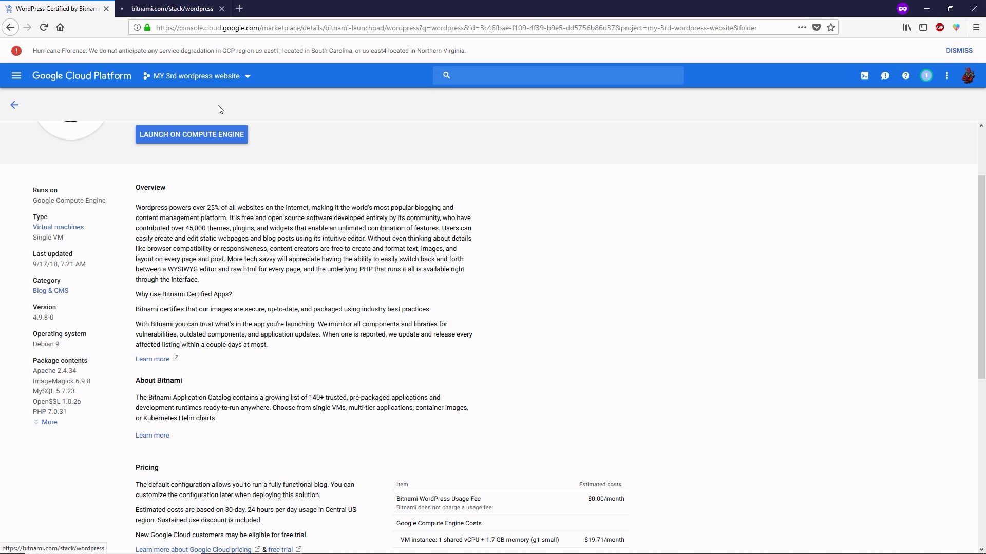
click(159, 10)
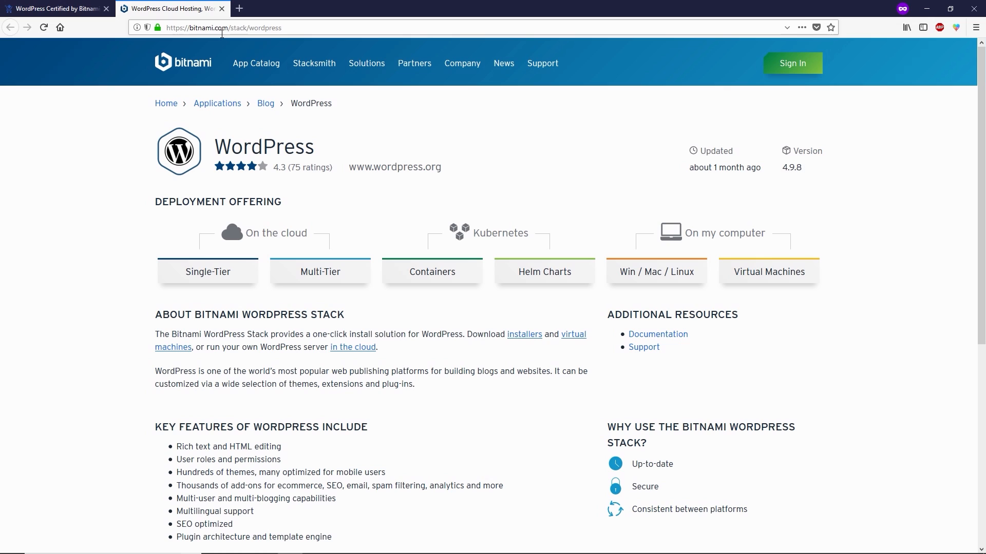
click(222, 9)
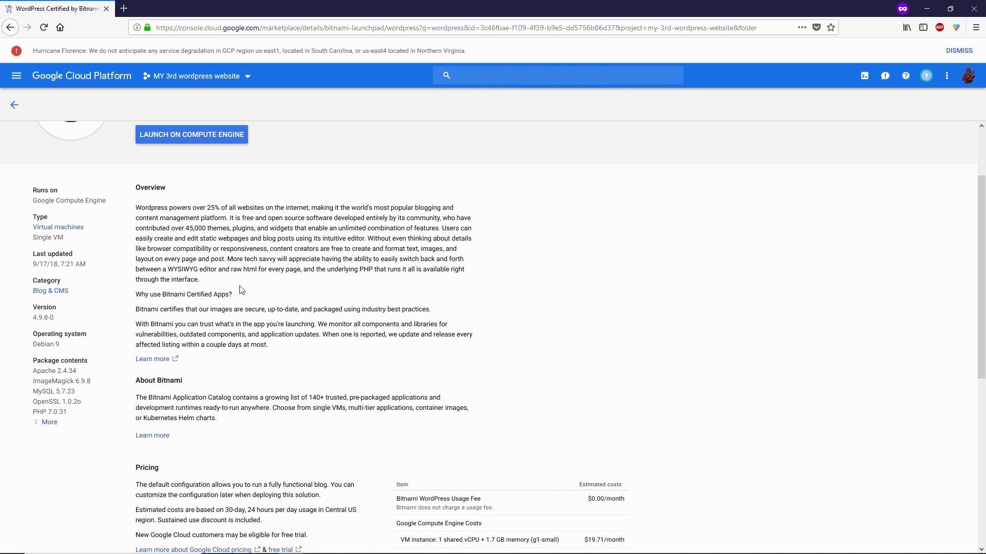
scroll(262, 315, up, 3)
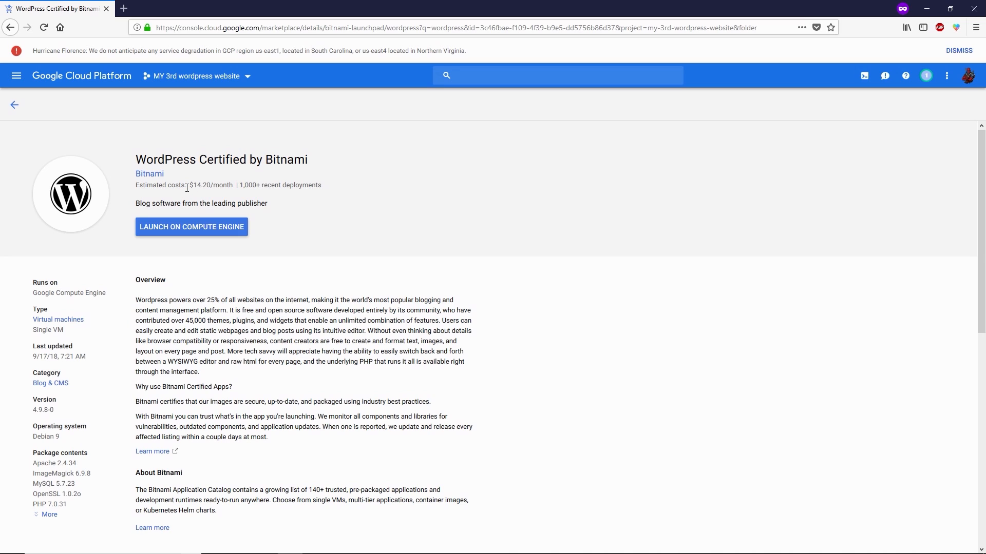
drag(192, 185, 237, 185)
click(213, 185)
click(245, 184)
drag(241, 183, 332, 187)
click(264, 186)
drag(241, 184, 260, 185)
click(260, 185)
scroll(230, 328, down, 3)
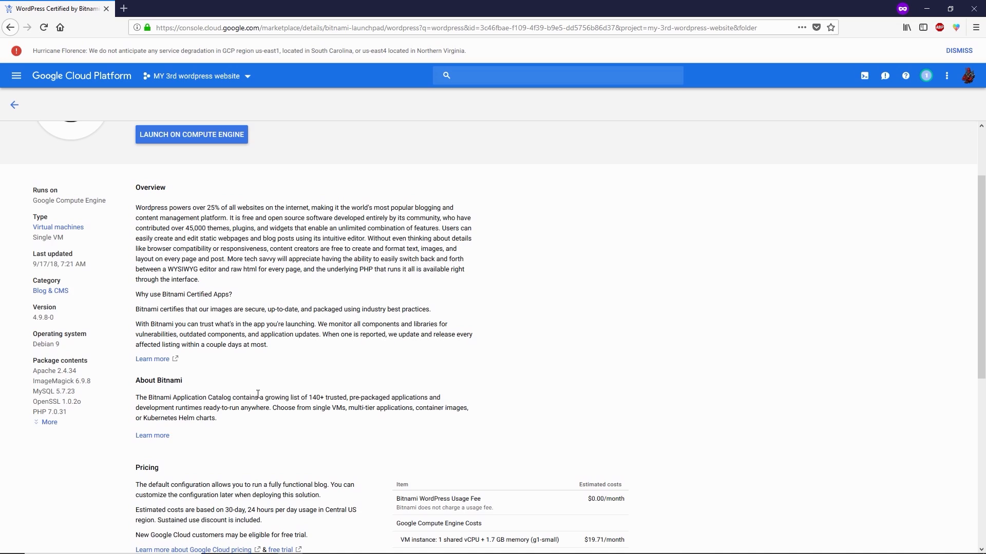
scroll(117, 384, up, 3)
scroll(117, 385, down, 3)
drag(33, 362, 88, 361)
click(49, 422)
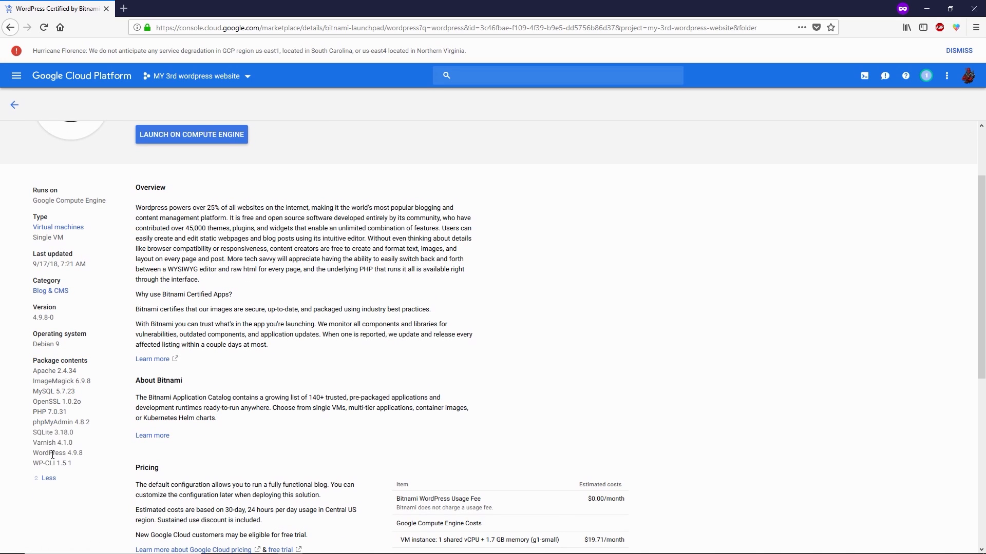
triple_click(49, 394)
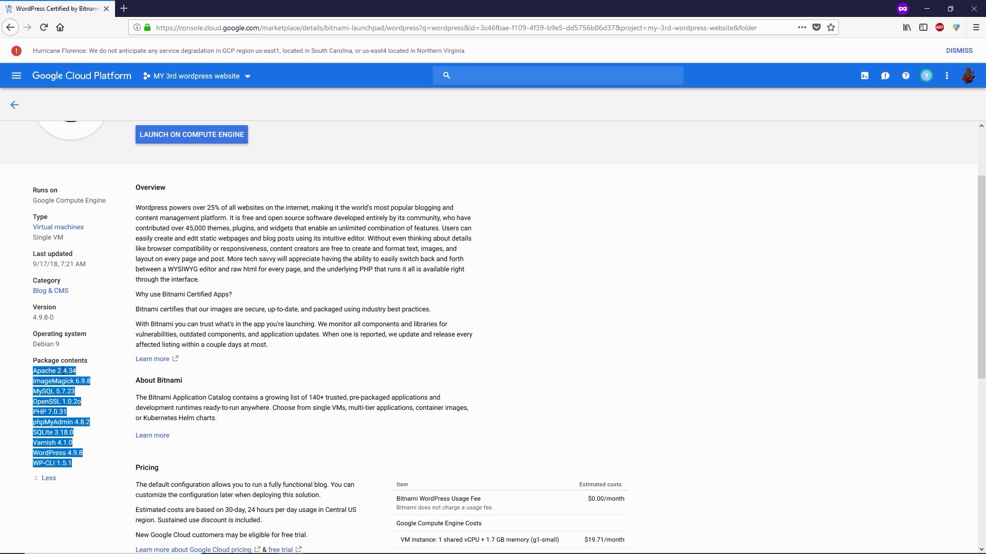
click(57, 452)
drag(33, 402, 81, 406)
click(81, 406)
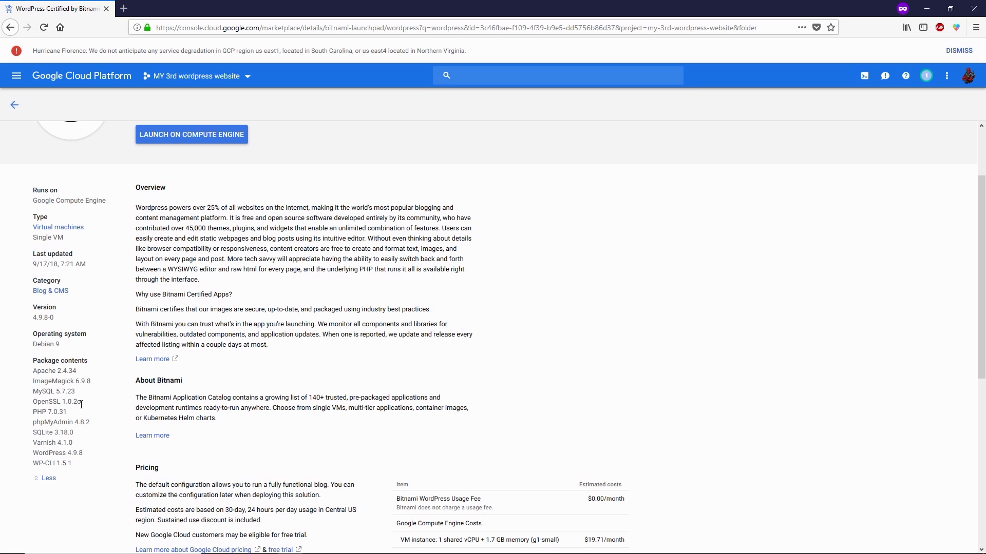
scroll(81, 404, up, 3)
click(14, 106)
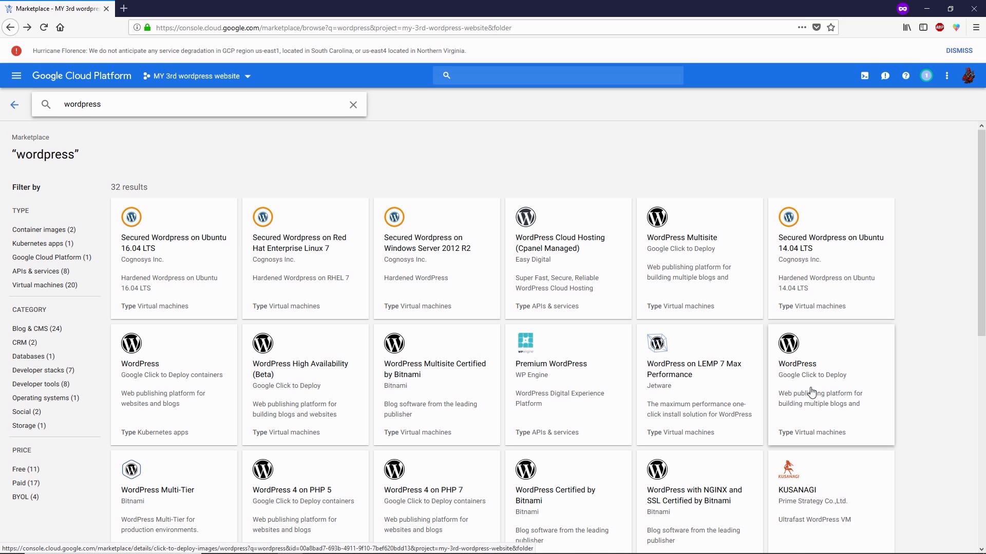
Step: Review the WordPress Click to Deploy listing ($24.67/month, 1,000+ deployments), then return to the search results
click(811, 390)
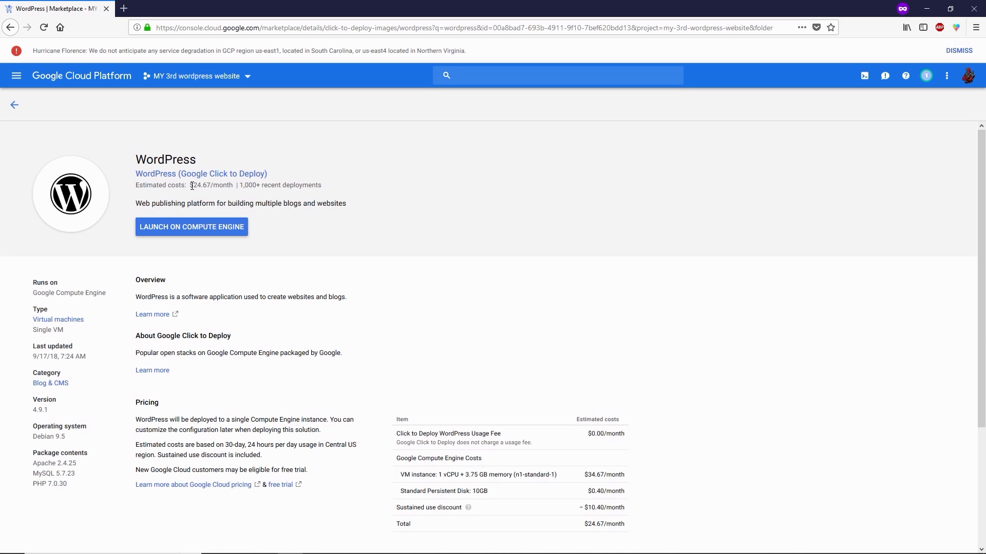
drag(191, 185, 206, 186)
drag(240, 185, 261, 185)
scroll(155, 329, down, 3)
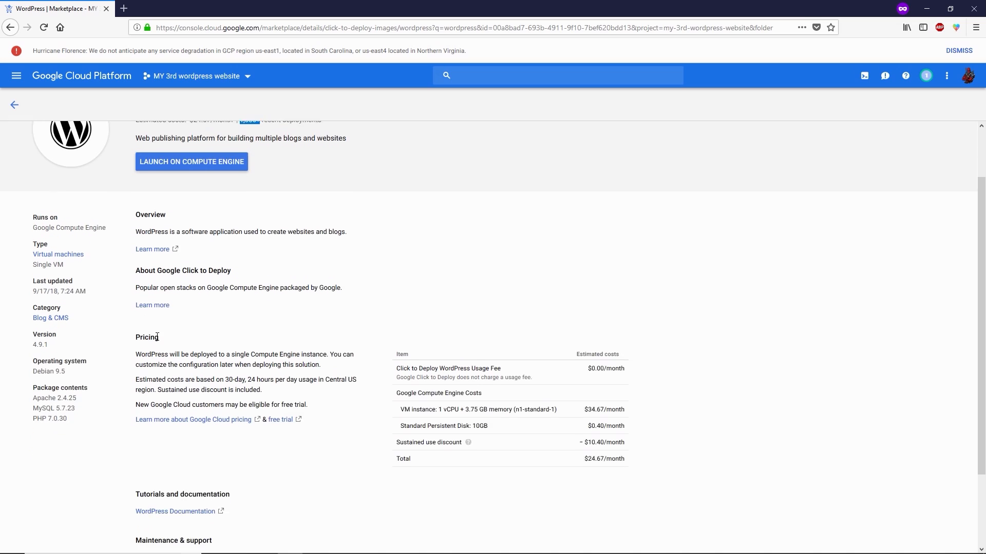
mouse_move(33, 359)
mouse_down()
mouse_move(81, 360)
mouse_move(83, 375)
mouse_move(47, 380)
mouse_move(36, 369)
mouse_up()
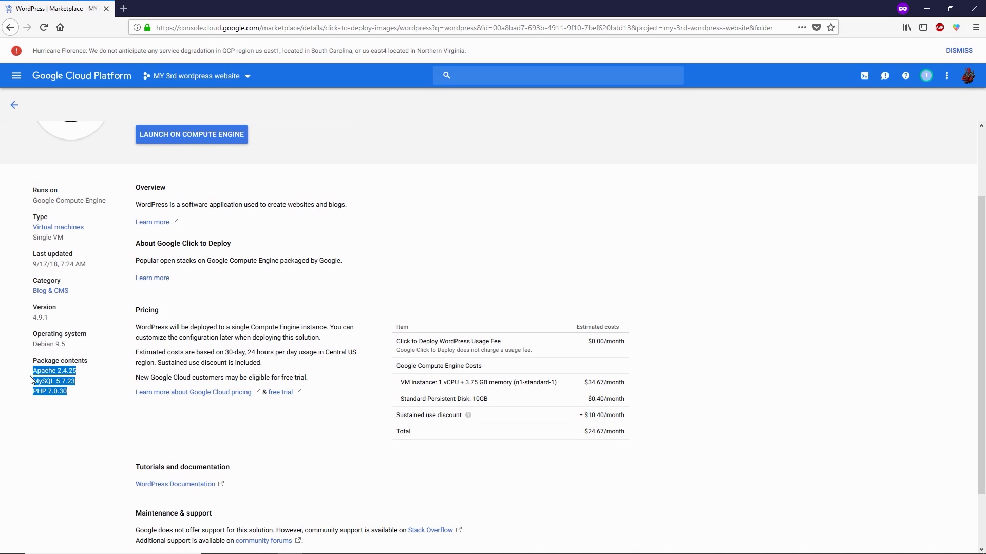
click(36, 381)
drag(137, 337, 74, 395)
click(166, 338)
click(105, 385)
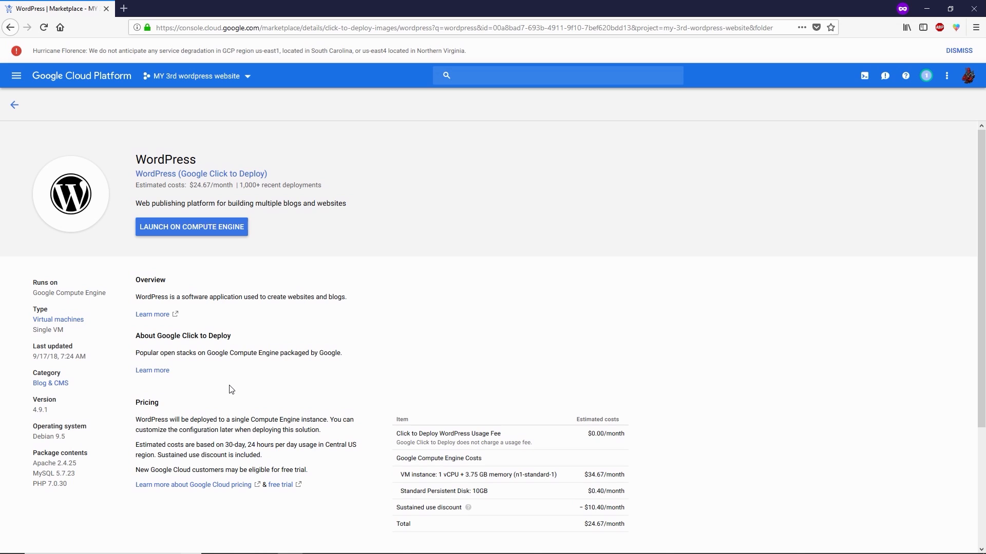
click(14, 105)
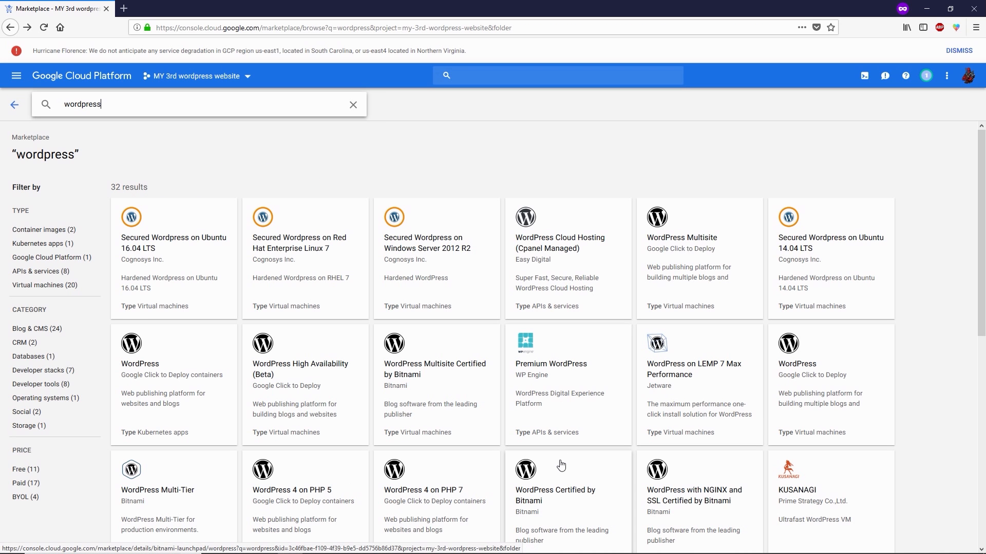
scroll(561, 421, down, 3)
Step: Open the WordPress Certified by Bitnami listing and highlight its $14.20 per month estimated cost
click(564, 421)
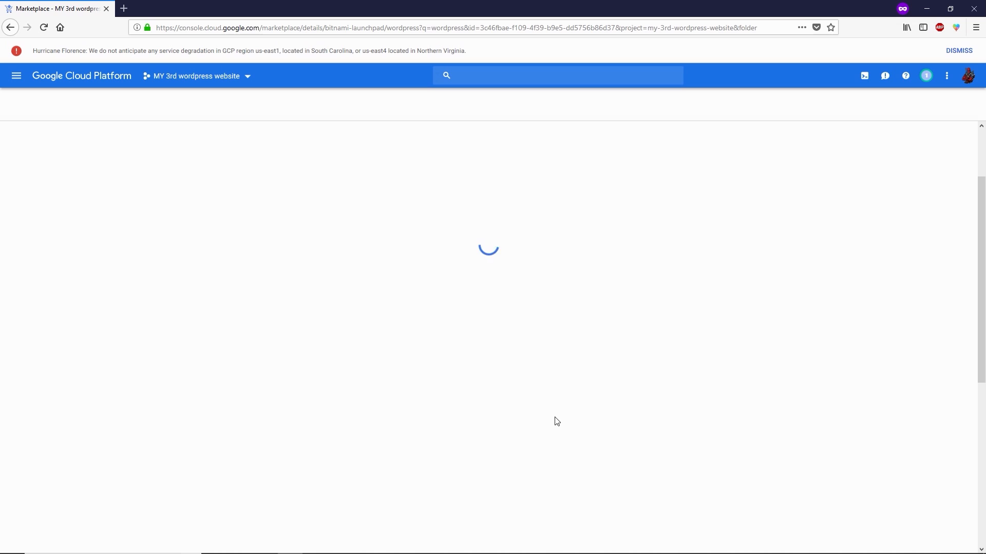
scroll(214, 317, up, 1)
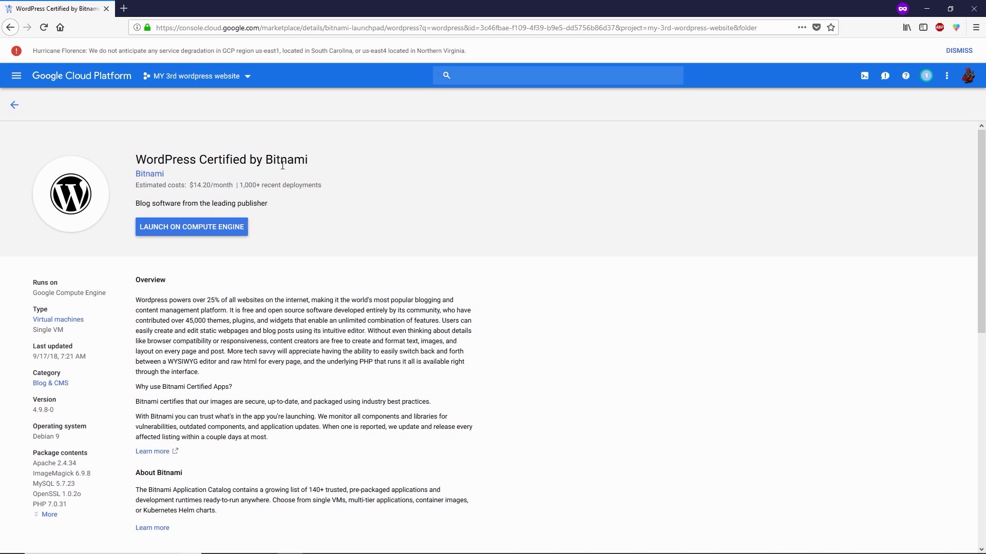
drag(194, 186, 206, 186)
click(193, 193)
mouse_move(213, 186)
mouse_down()
mouse_move(189, 187)
mouse_move(207, 187)
mouse_up()
click(247, 161)
drag(189, 185, 212, 187)
click(242, 390)
Step: Launch the Bitnami WordPress image on Compute Engine and wait for the deployment form to load
click(222, 233)
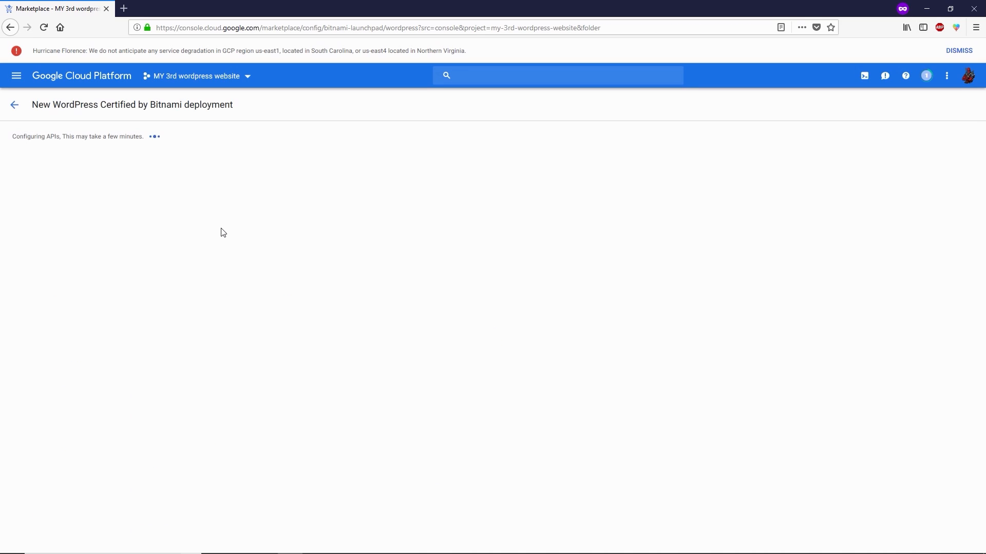
click(926, 76)
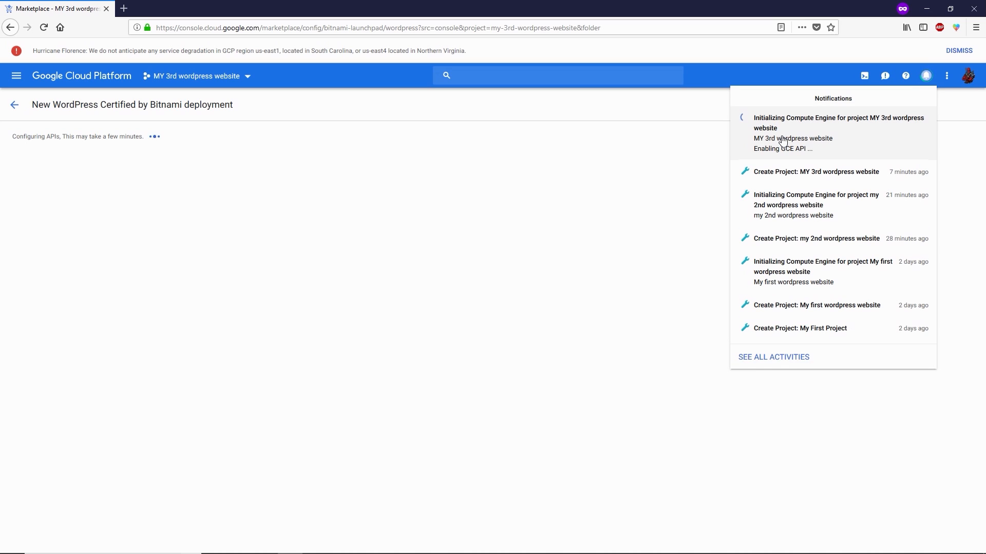
click(271, 152)
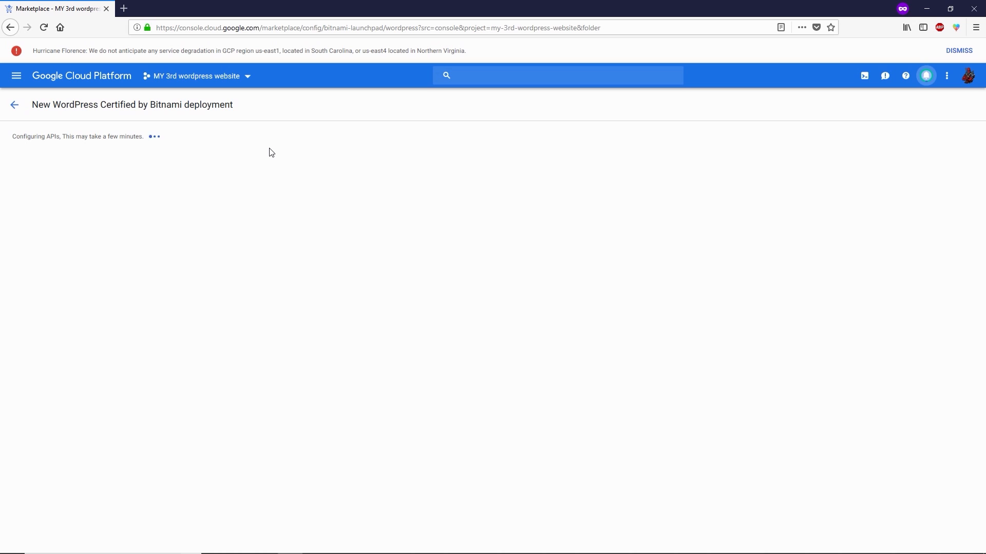
drag(121, 136, 133, 137)
click(136, 137)
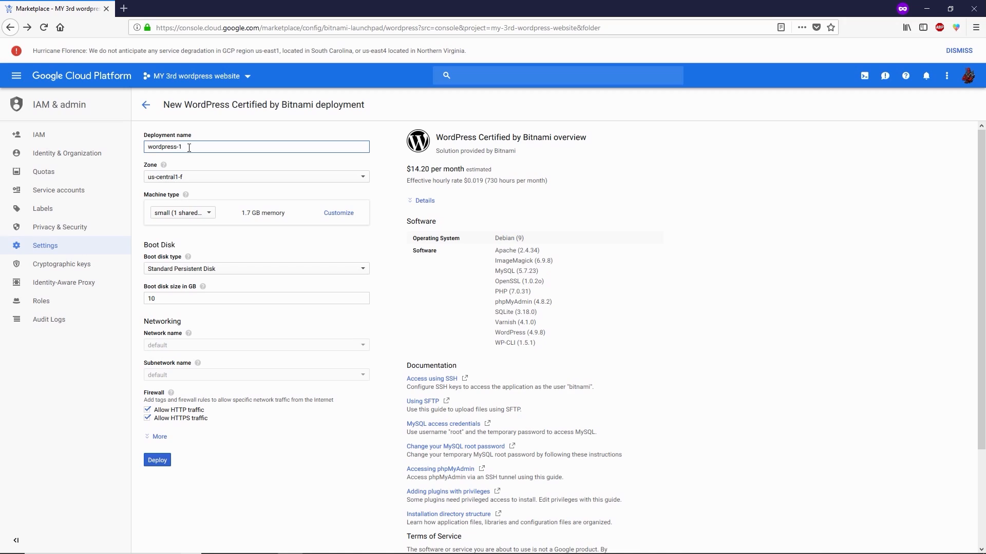
Step: Change the deployment name from wordpress-1 to wordpress-my3rd-website
drag(184, 147, 145, 147)
click(188, 147)
key(BackSpace)
text(my3rd-website)
Step: Keep zone us-central1-f and switch machine type to micro, dropping the estimate from $14.20 to $4.28
click(161, 180)
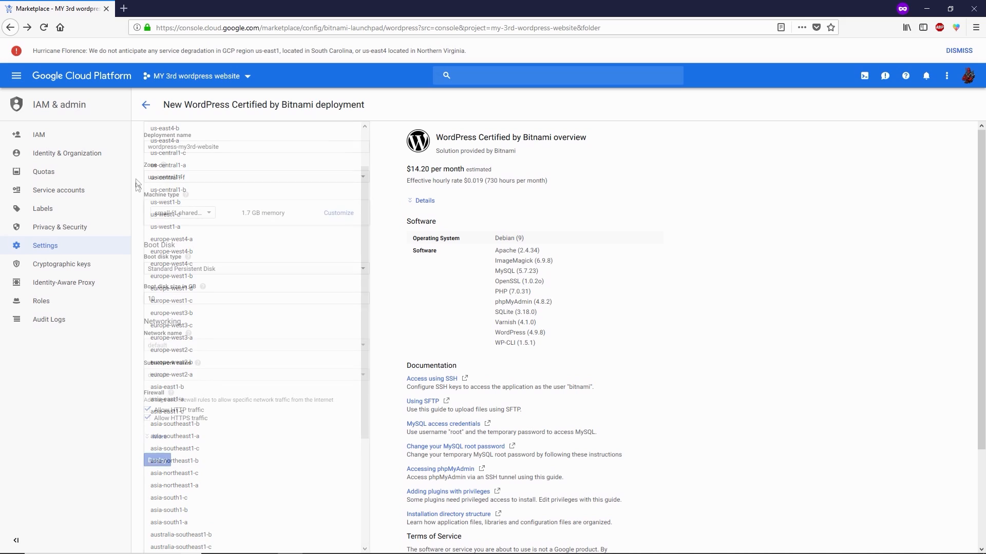
click(142, 197)
drag(143, 197, 180, 199)
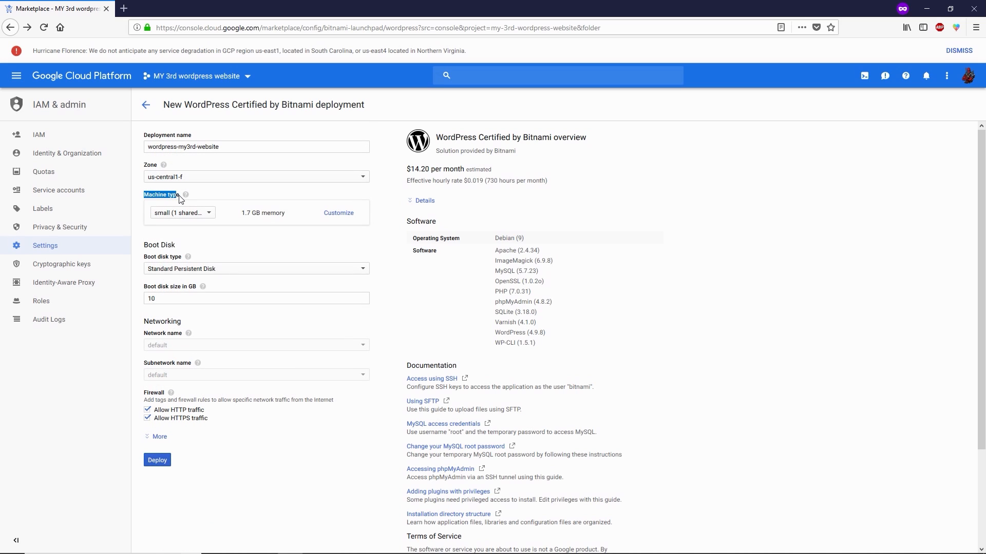
click(198, 213)
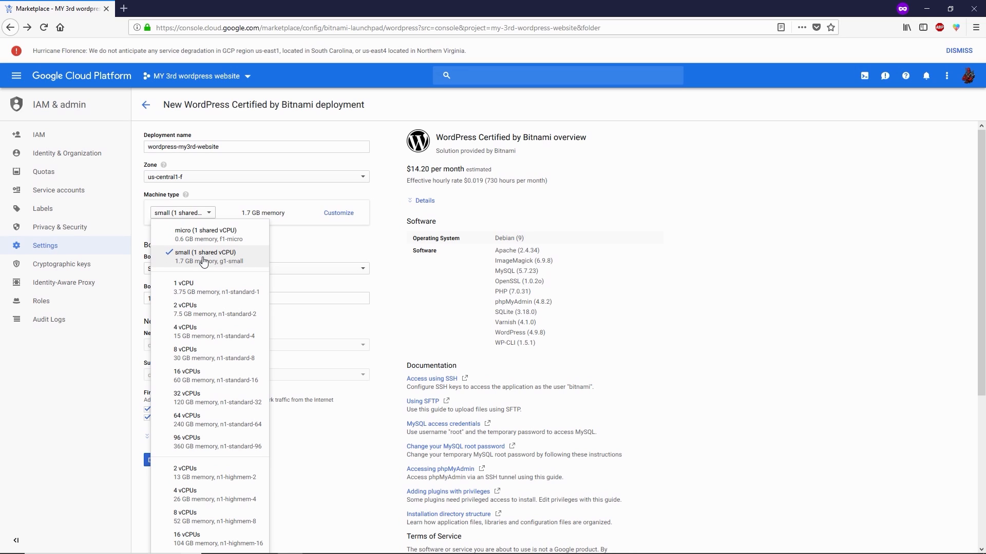
drag(430, 169, 410, 168)
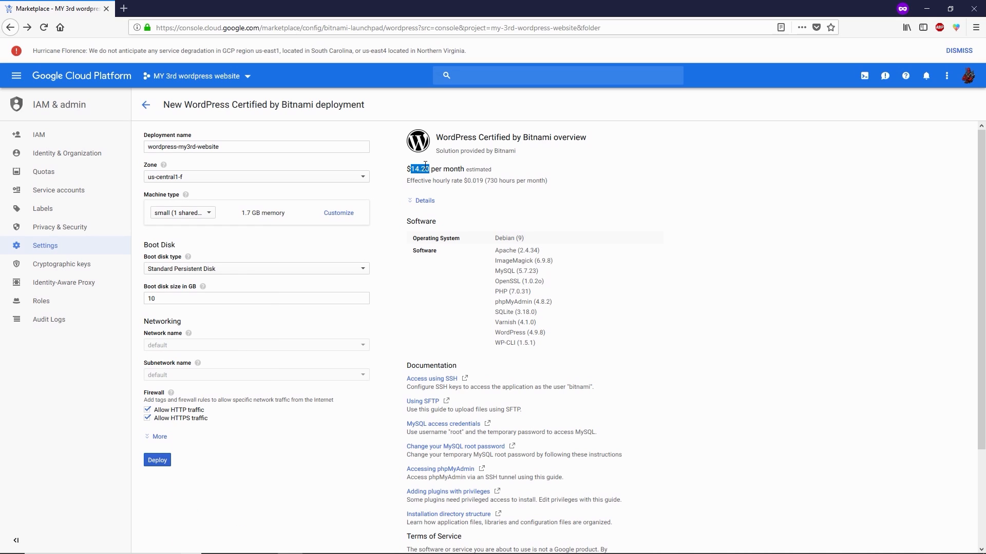
click(425, 168)
click(185, 216)
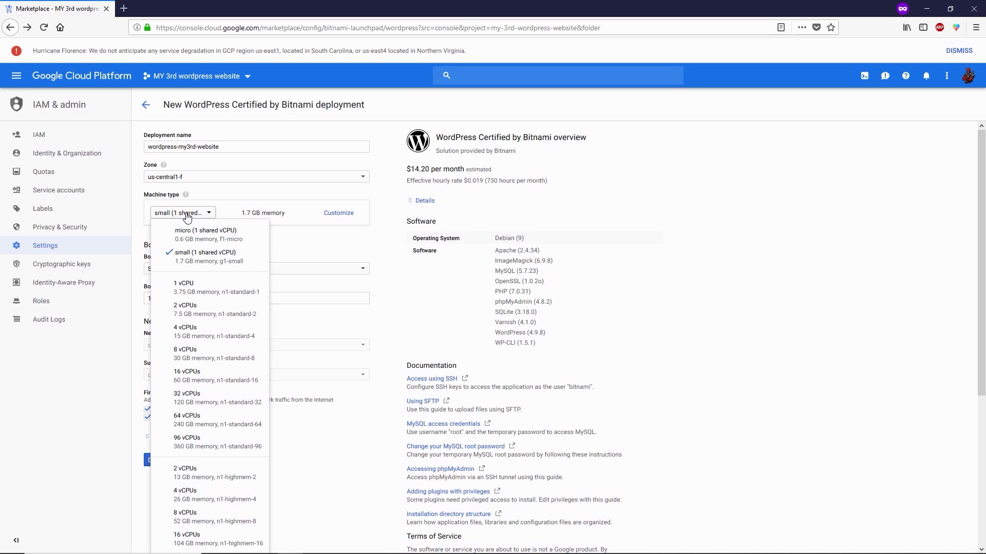
click(208, 241)
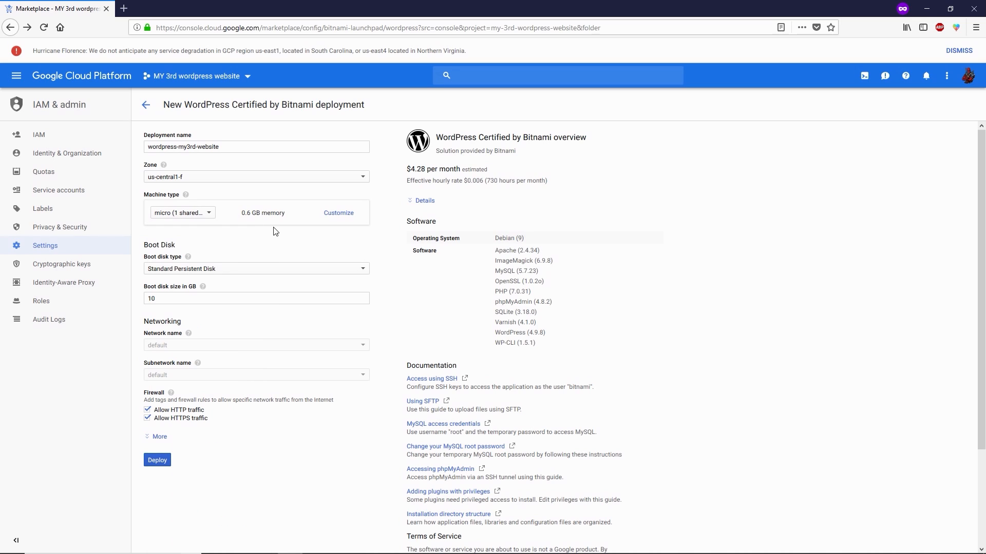
drag(425, 169, 407, 169)
click(190, 212)
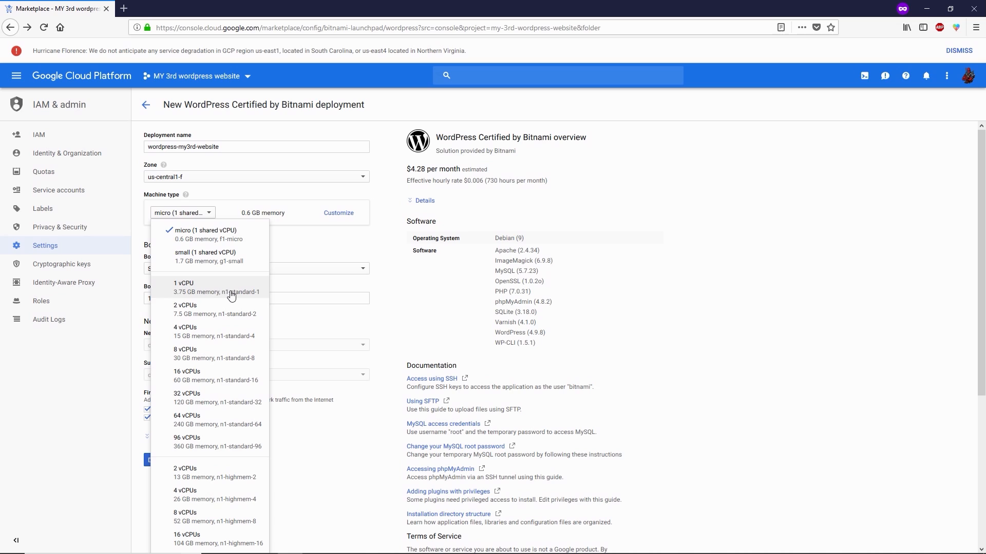
click(249, 293)
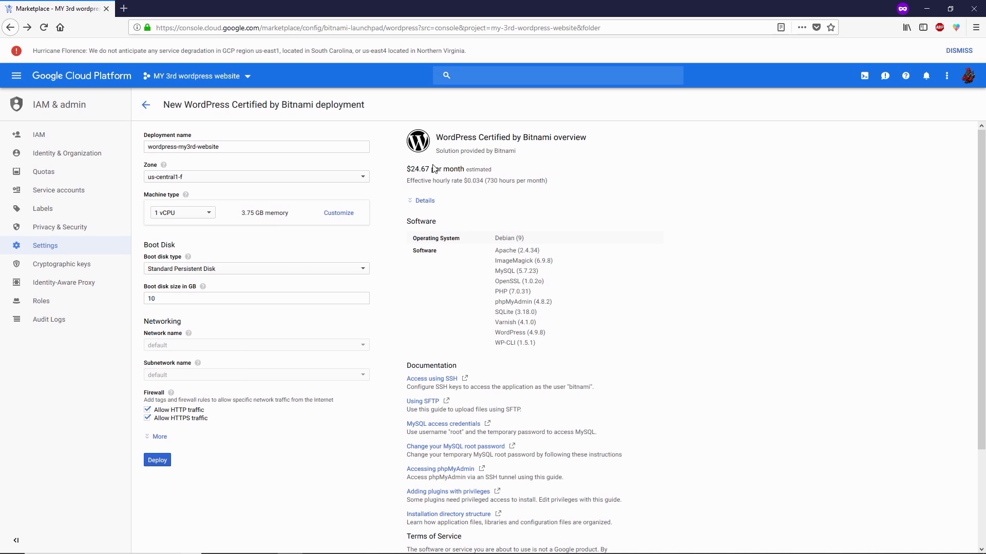
drag(430, 169, 411, 170)
click(209, 212)
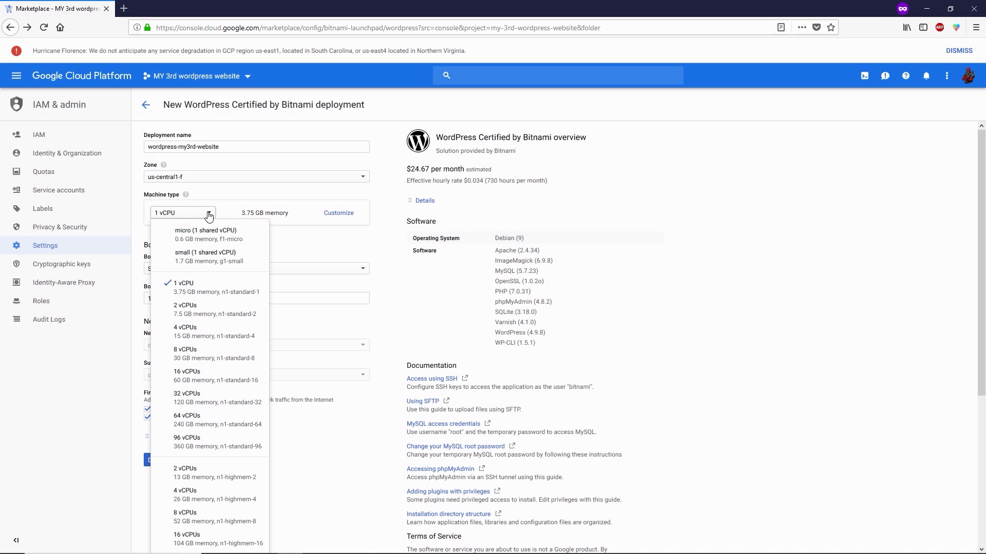
click(204, 316)
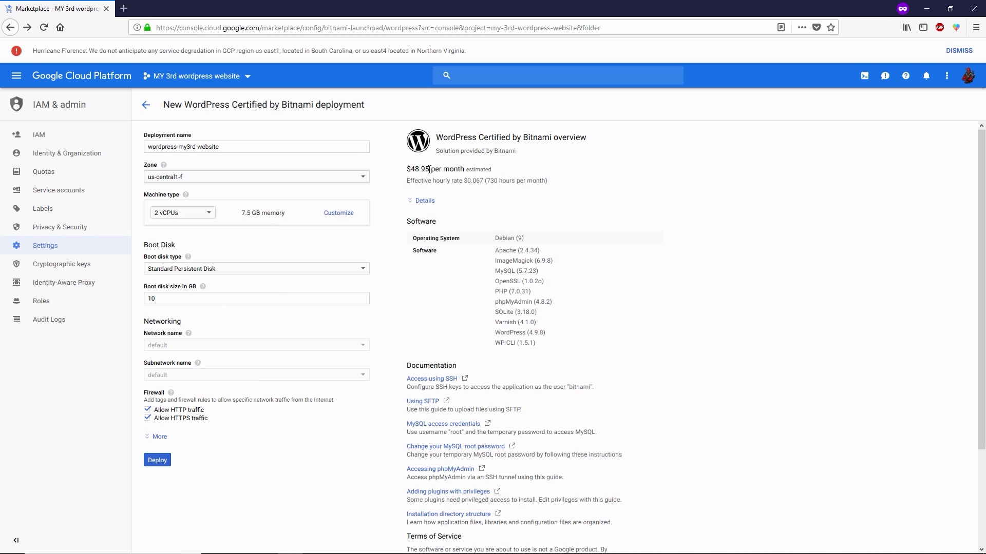
drag(430, 169, 411, 170)
click(415, 180)
click(200, 217)
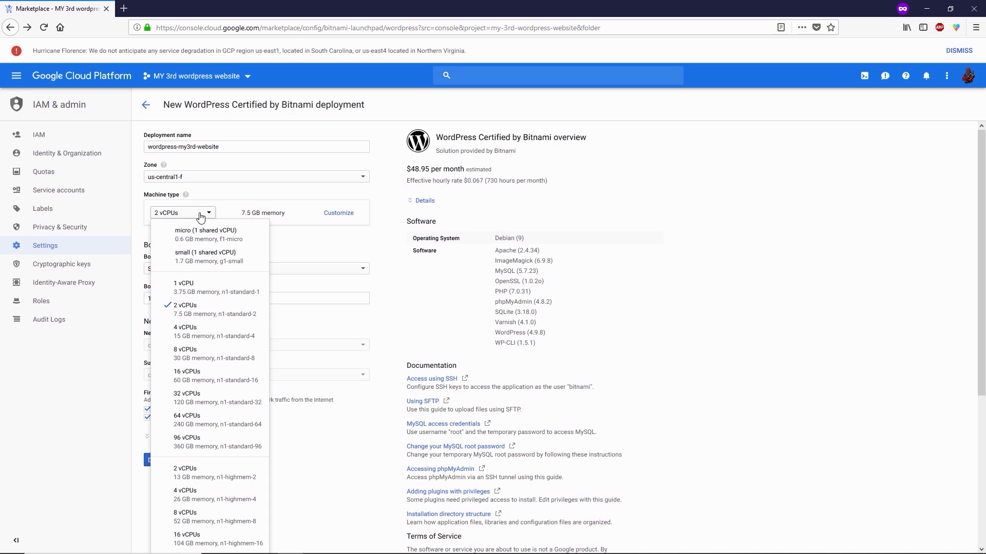
click(237, 237)
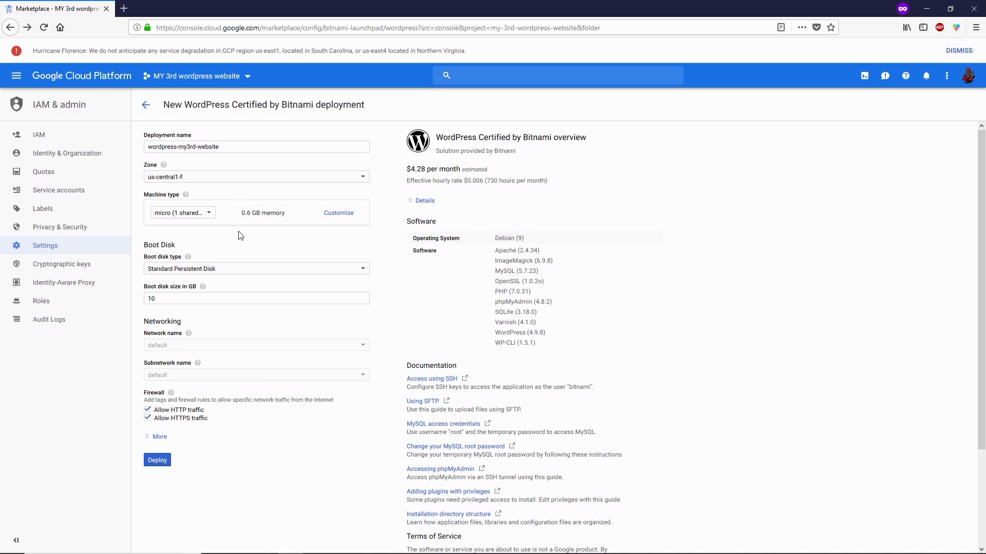
drag(427, 169, 410, 169)
click(410, 170)
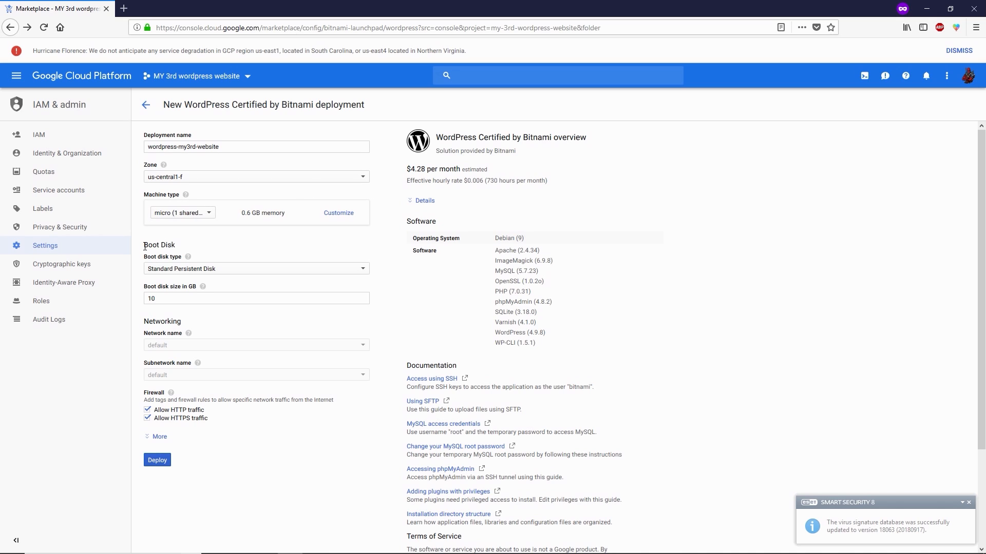
drag(145, 246, 181, 250)
click(180, 248)
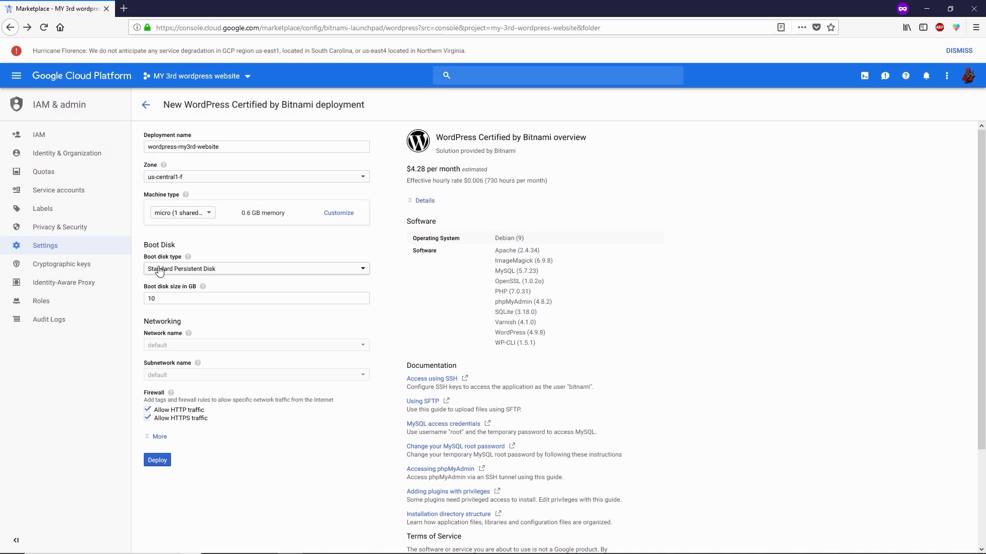
Step: Set the boot disk type to SSD Persistent Disk and note the $5.58 monthly estimate
click(176, 270)
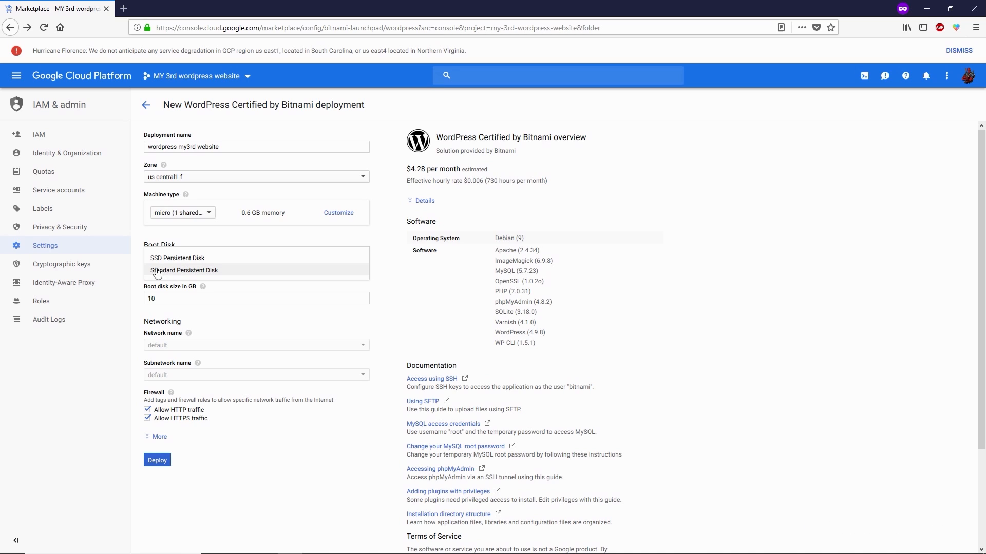
click(205, 259)
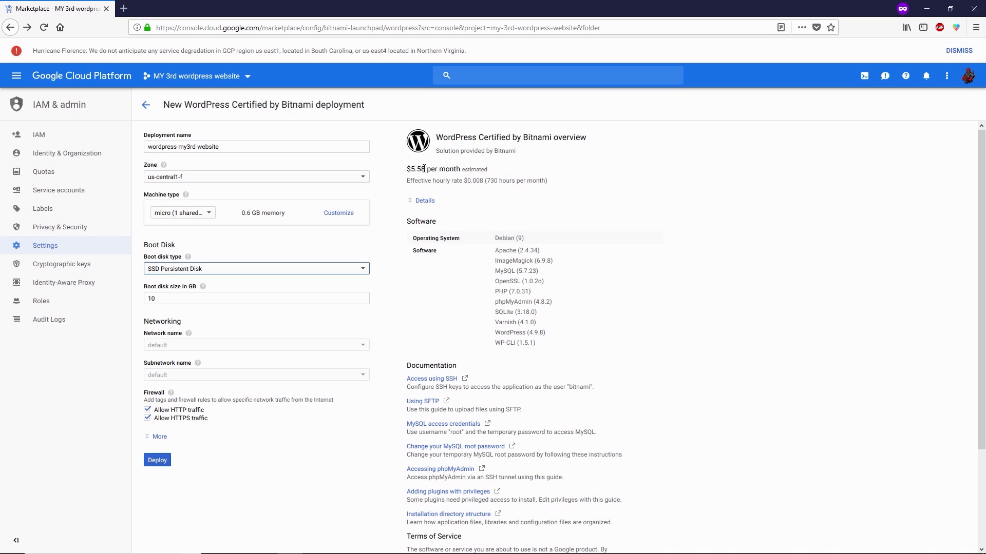
drag(424, 168, 409, 165)
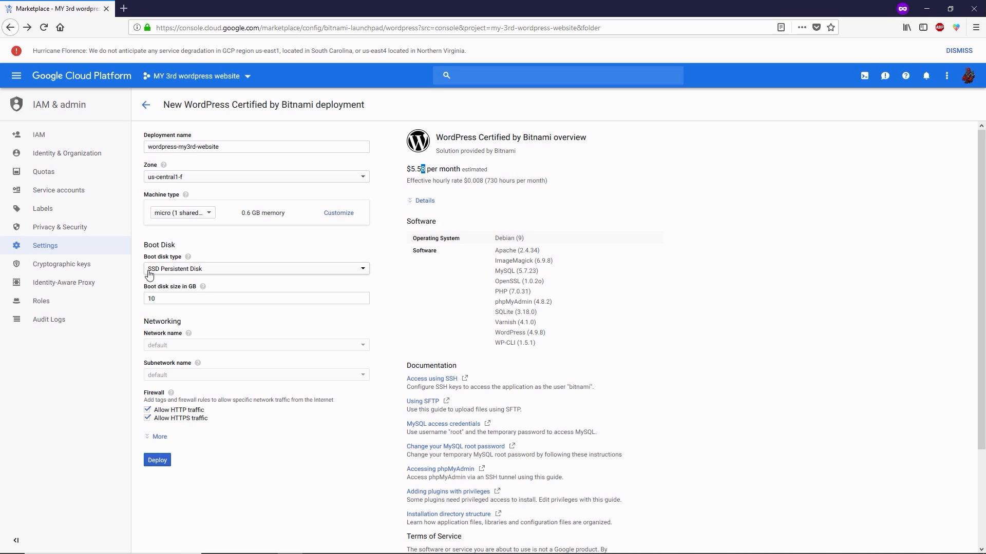
click(426, 168)
mouse_move(426, 169)
mouse_down()
mouse_move(402, 168)
mouse_move(421, 169)
mouse_up()
click(421, 169)
Step: Set the boot disk size to 10 GB and recheck the estimated monthly price
click(156, 299)
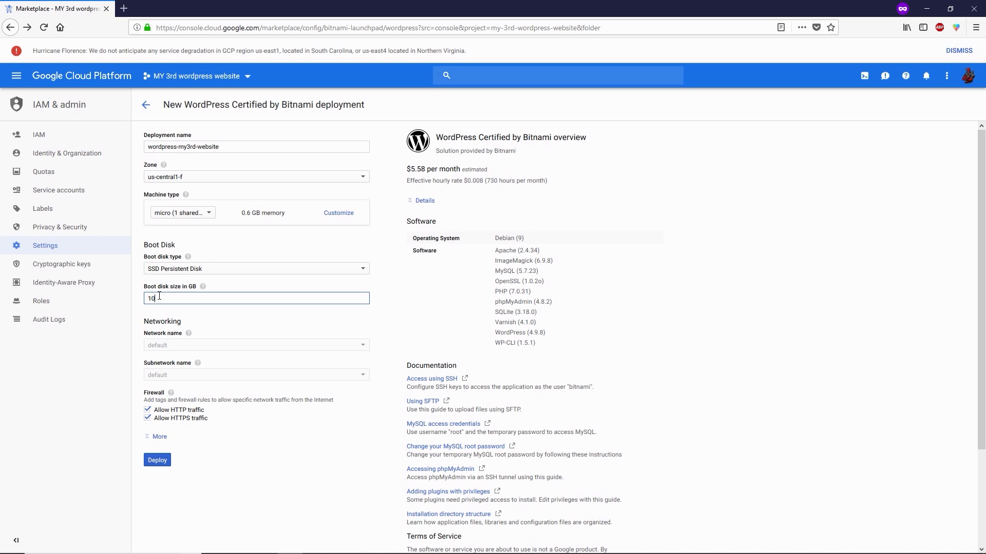
double_click(159, 296)
text(20)
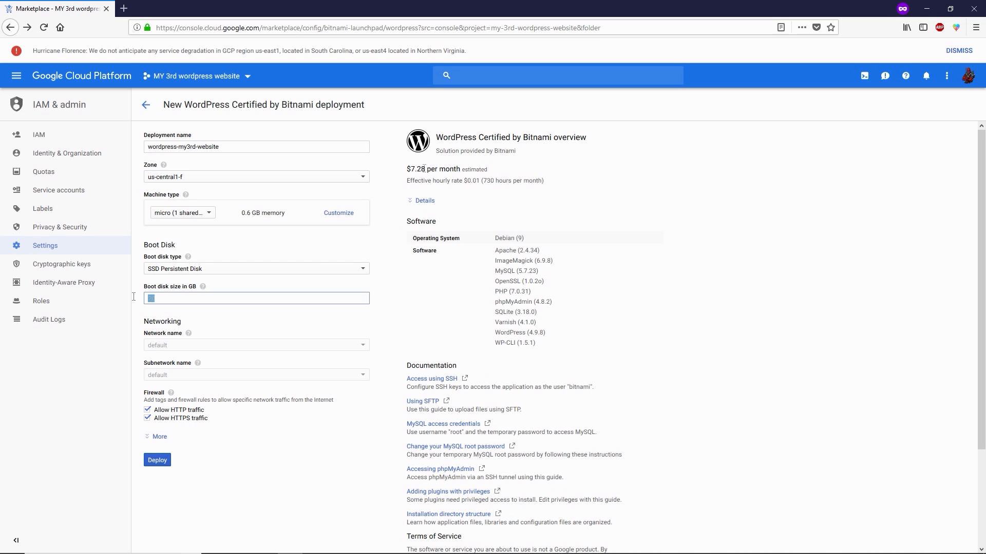
text(10)
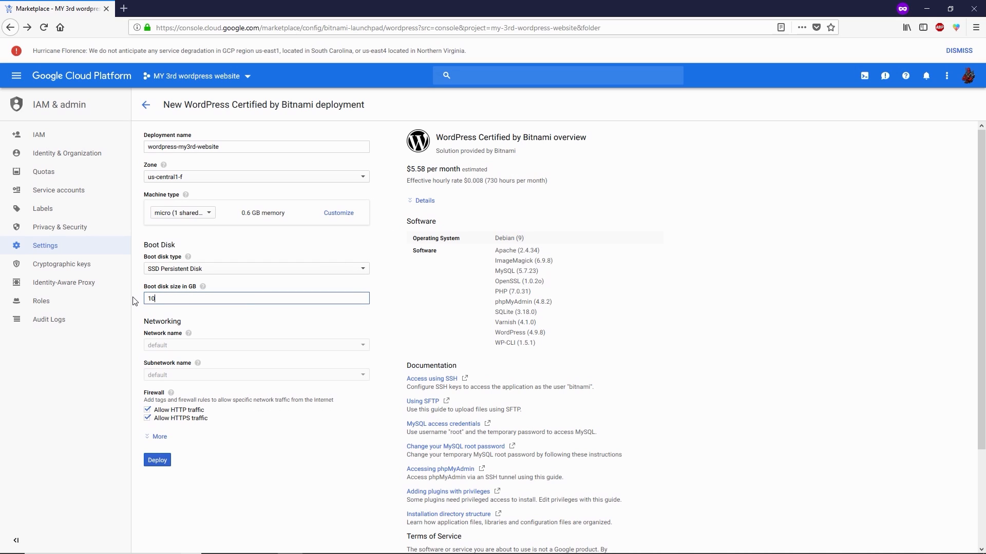
click(144, 315)
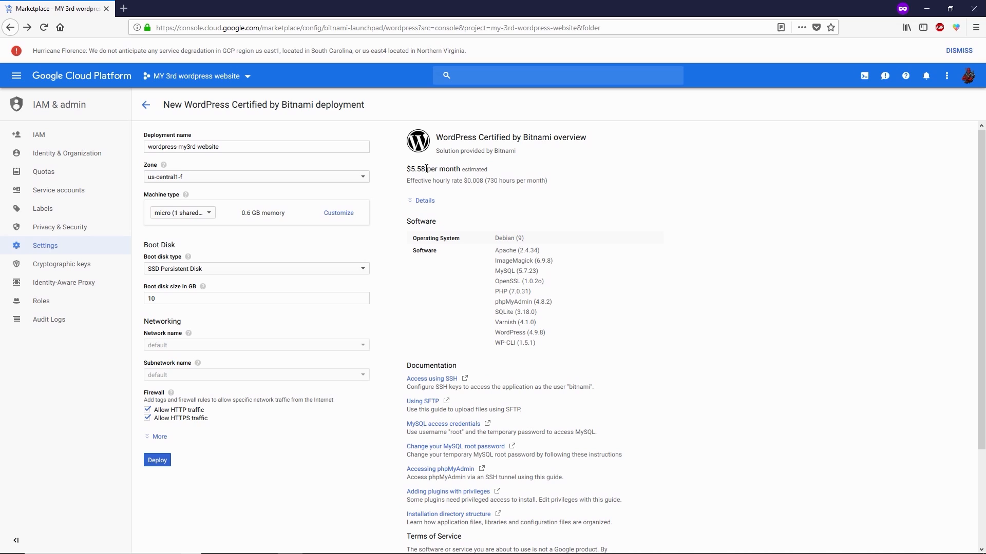
drag(426, 168, 411, 168)
click(414, 177)
Step: Deploy wordpress-my3rd-website, dismiss the Deployment Manager welcome message, and bring up the site address link's menu
click(159, 461)
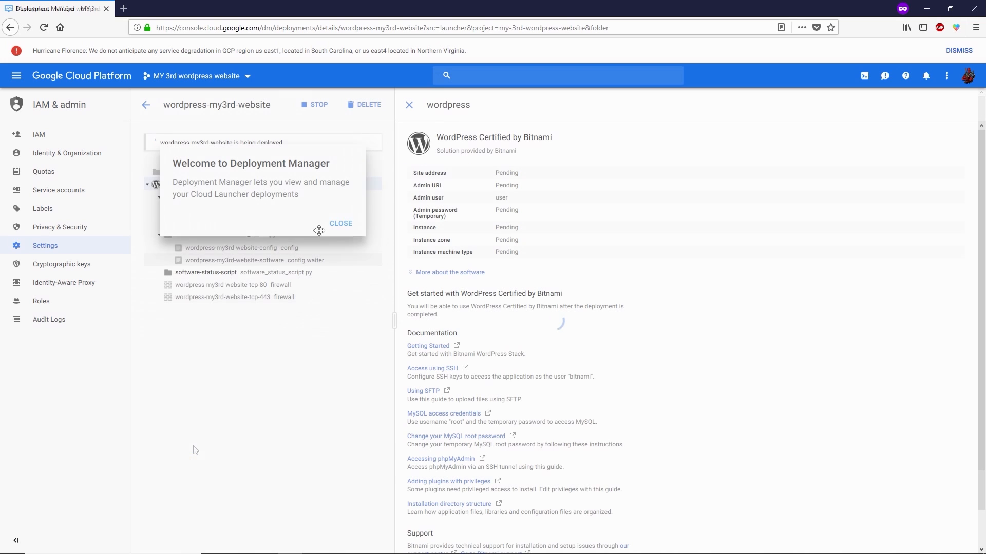
click(343, 221)
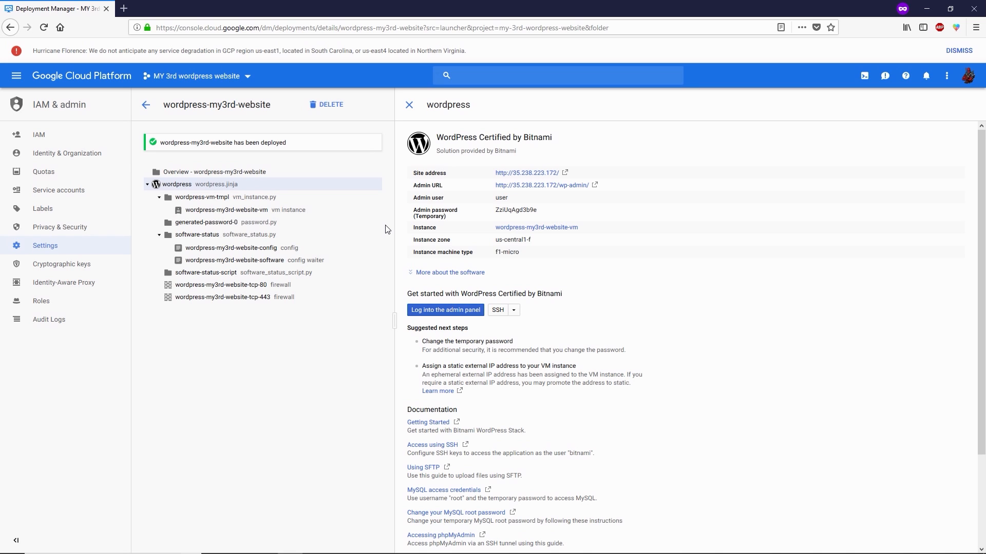
right_click(528, 175)
Step: Open the site address in a new tab, scroll the USER'S BLOG! home page, then return to deployment details
click(528, 180)
click(172, 6)
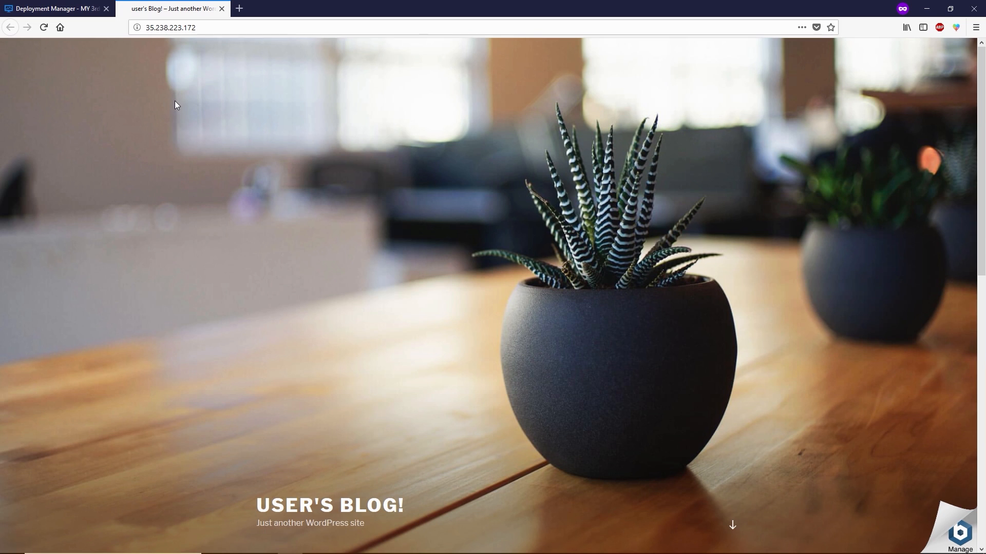
scroll(174, 106, down, 10)
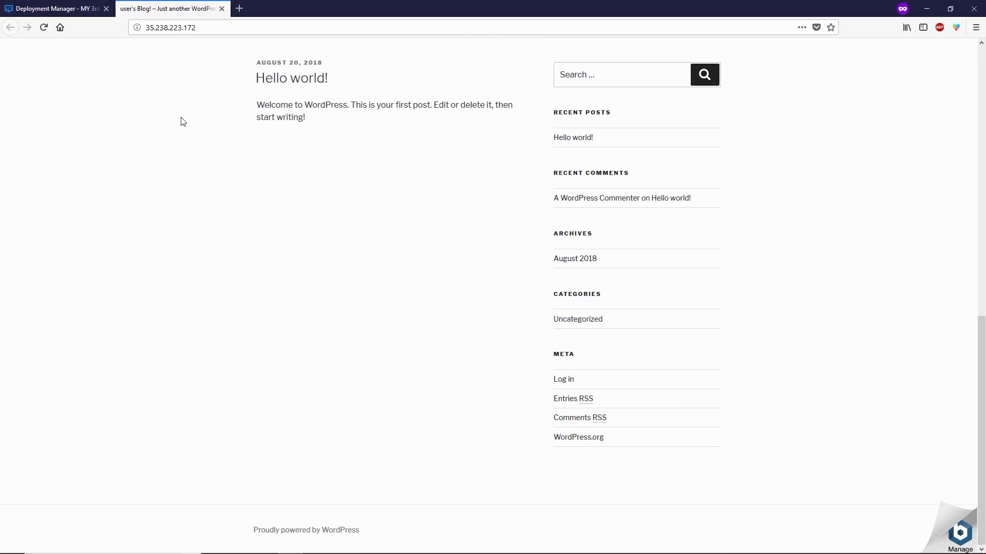
scroll(204, 256, up, 10)
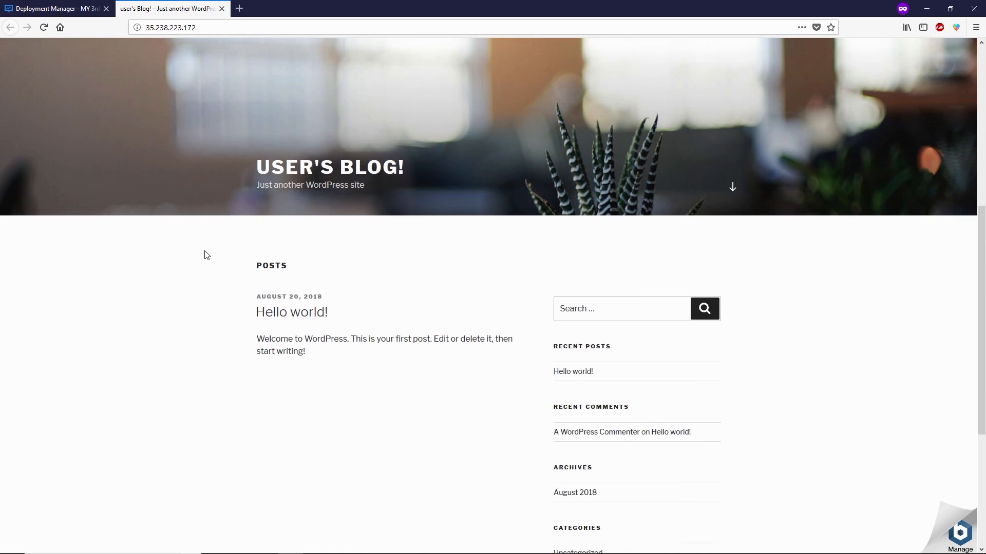
click(68, 4)
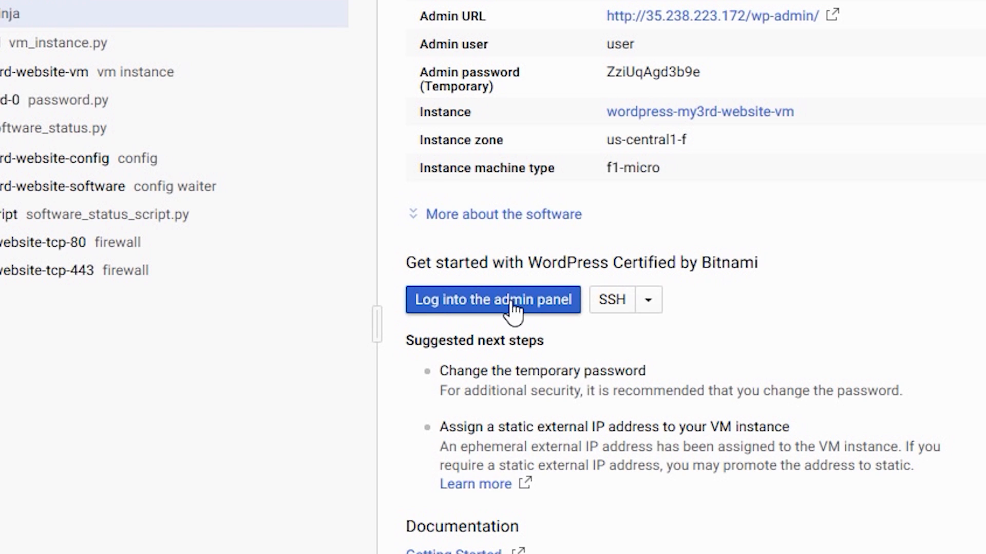
Step: Open the WordPress admin login page and enter user as the username
click(513, 308)
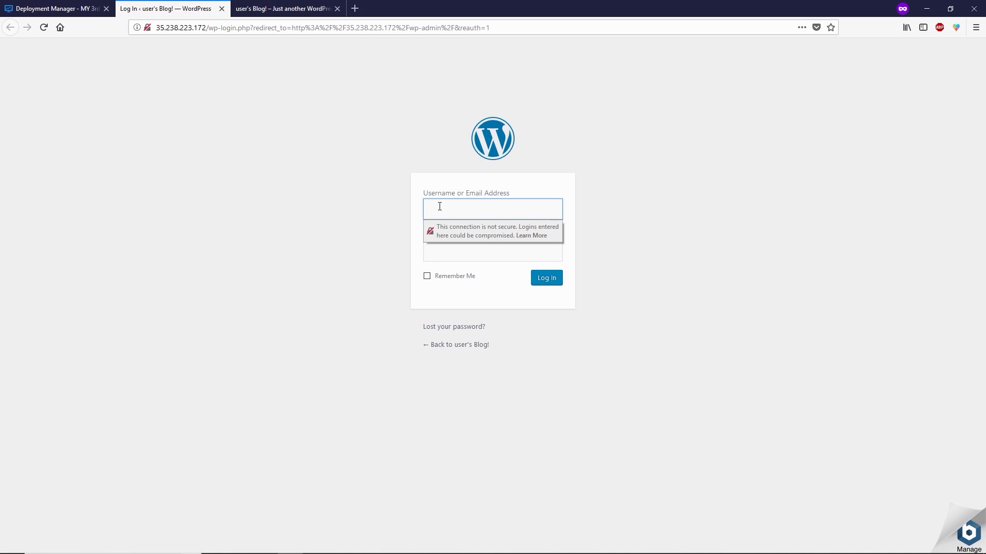
click(440, 206)
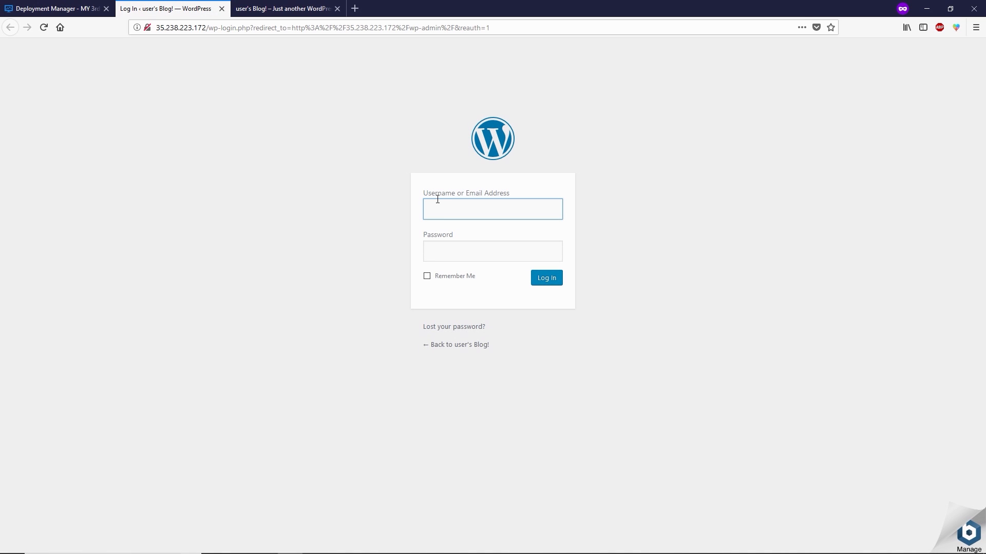
text(user)
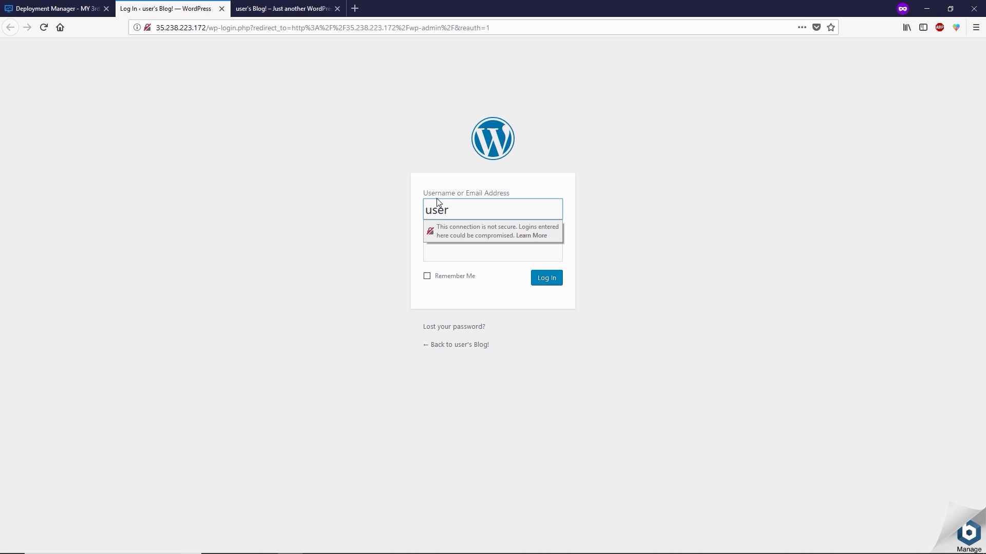
Step: Copy the temporary admin password from the deployment details, paste it into Password, and log in
key(ctrl+Page_Up)
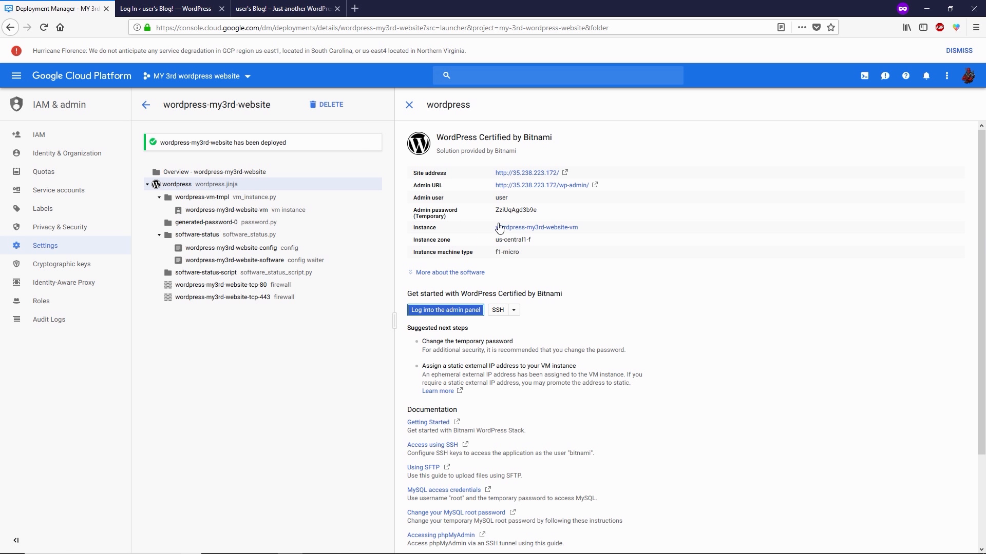
drag(495, 209, 537, 213)
right_click(537, 213)
click(550, 216)
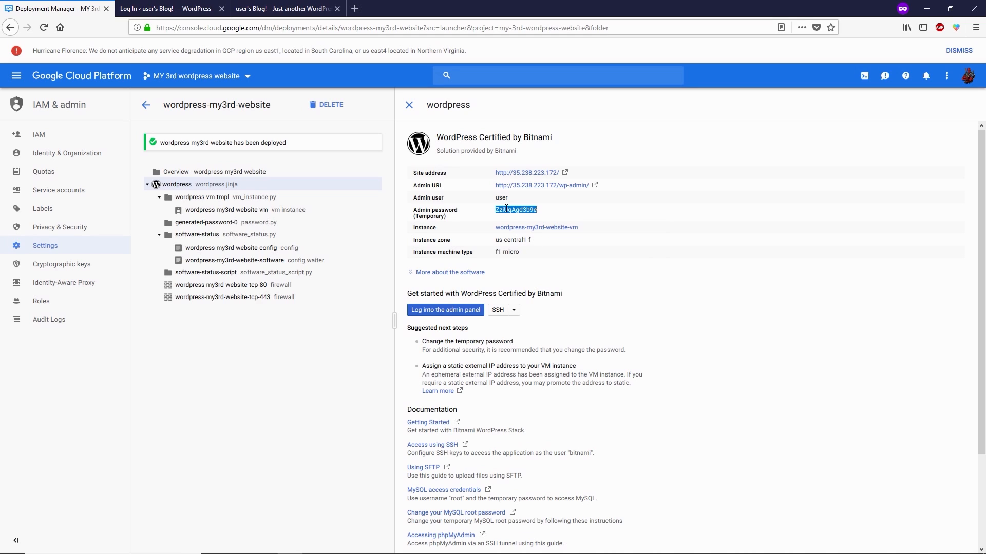
click(192, 5)
click(455, 250)
right_click(456, 254)
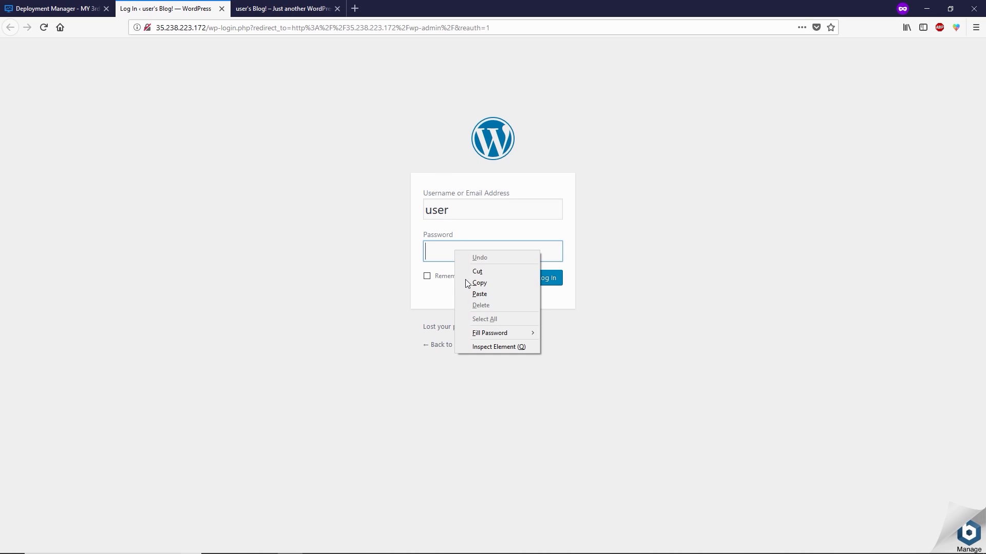
click(479, 294)
click(553, 279)
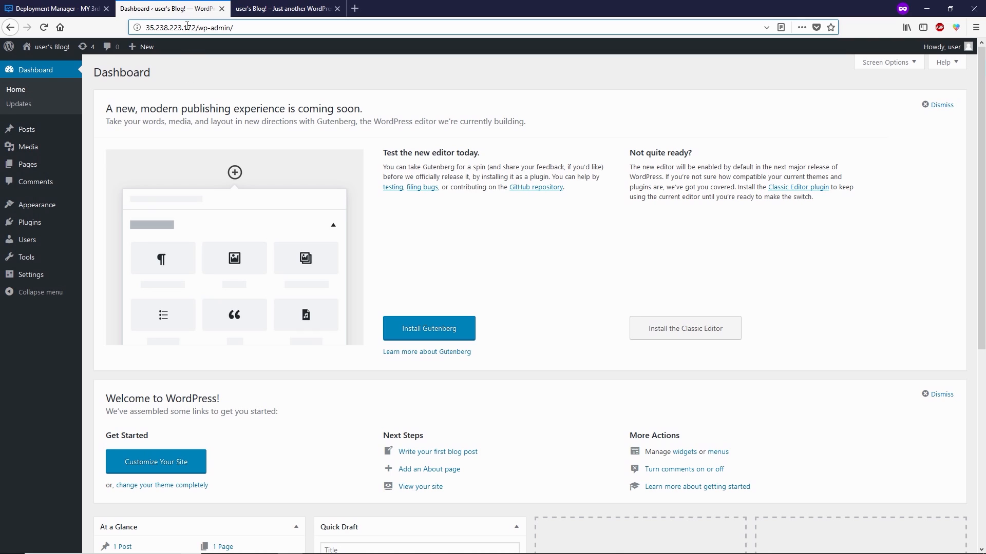
Step: Select the WordPress admin address in the address bar, then deselect it
drag(190, 26, 144, 22)
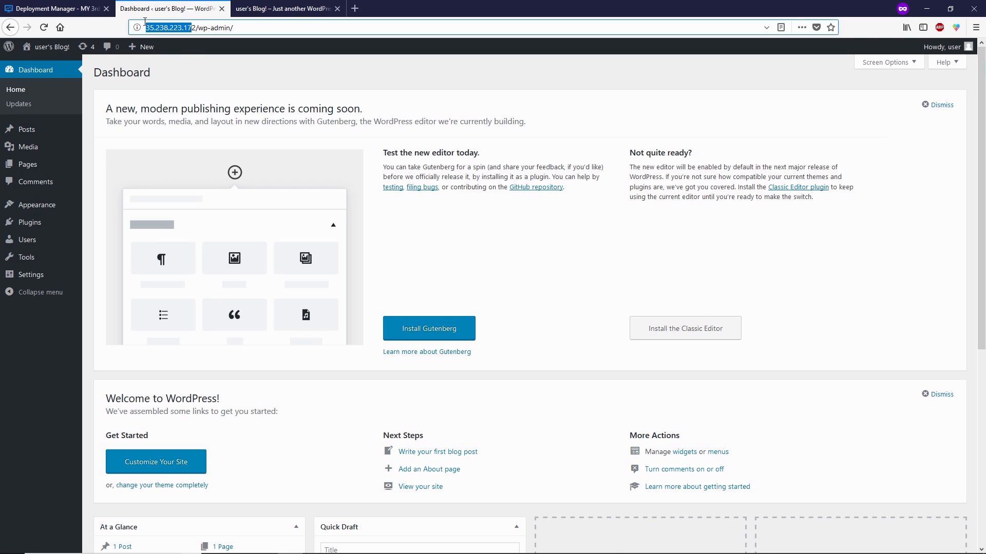
click(182, 27)
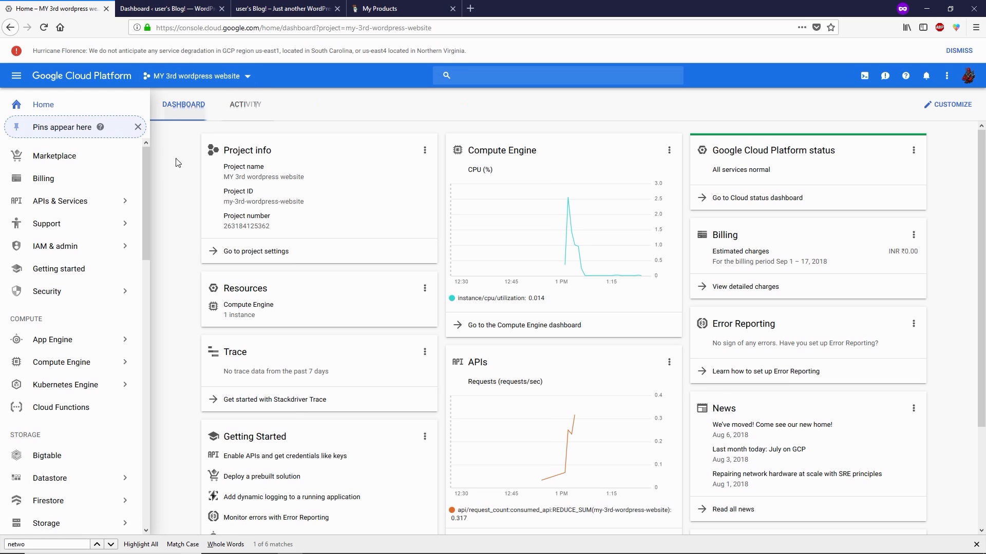
Step: Search the API library for dns and enable the Google Cloud DNS API
mouse_move(78, 208)
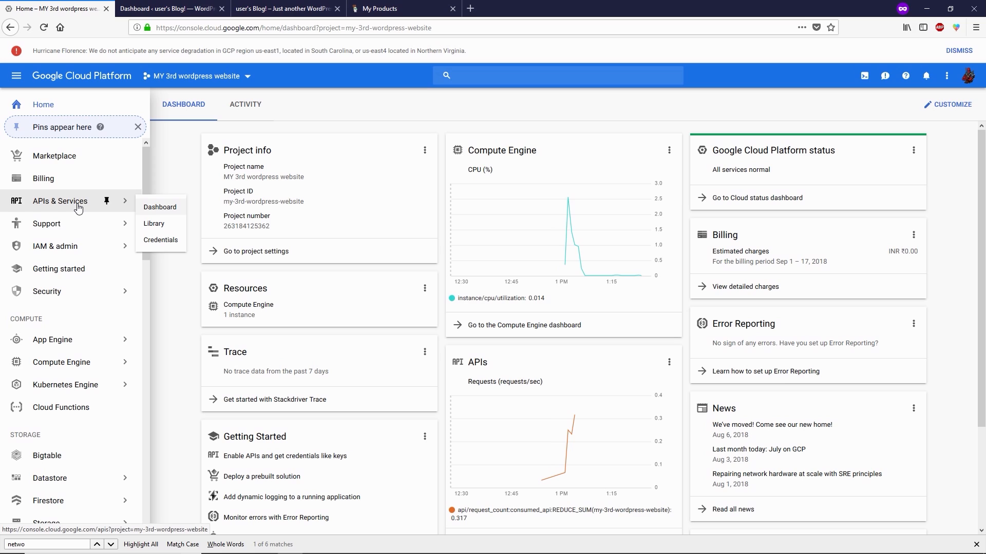
click(78, 207)
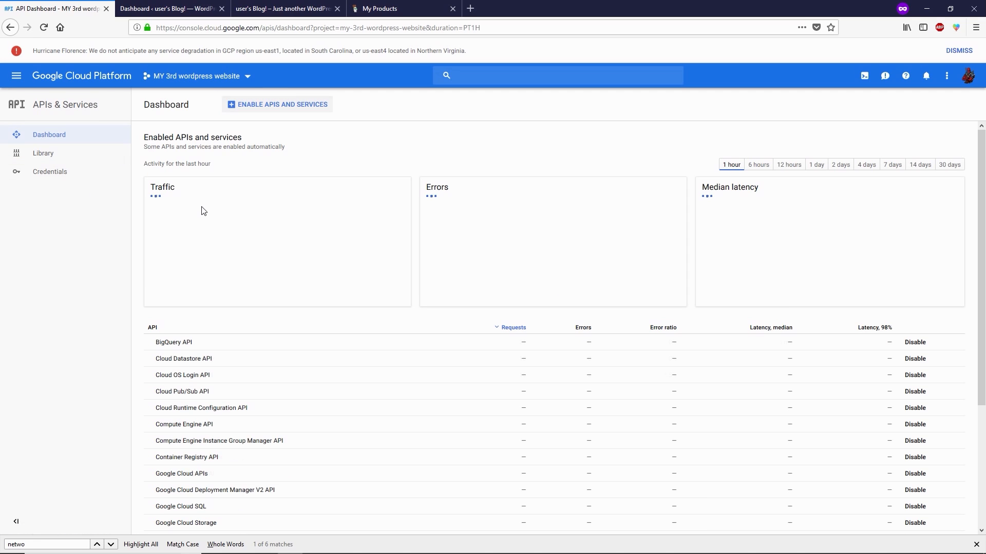
click(261, 113)
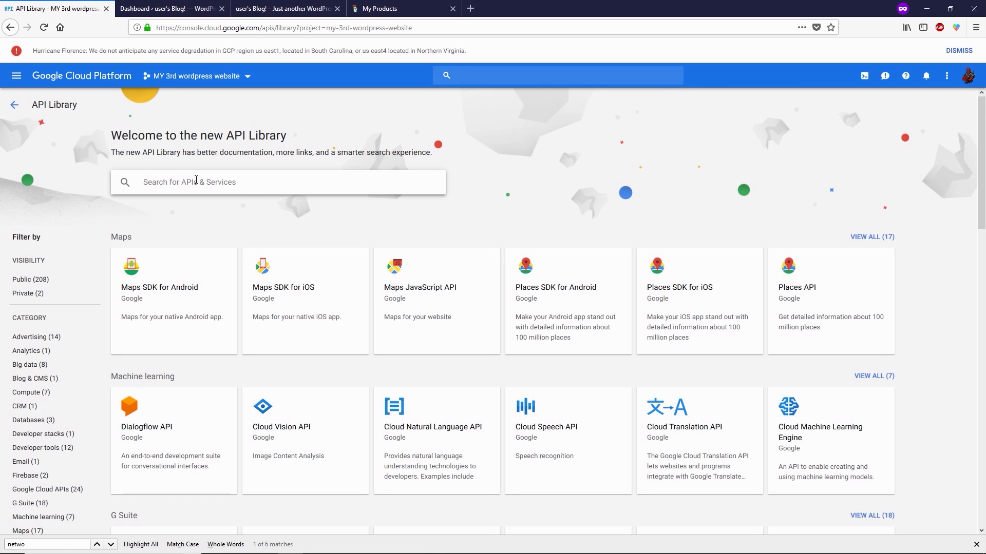
text(dns)
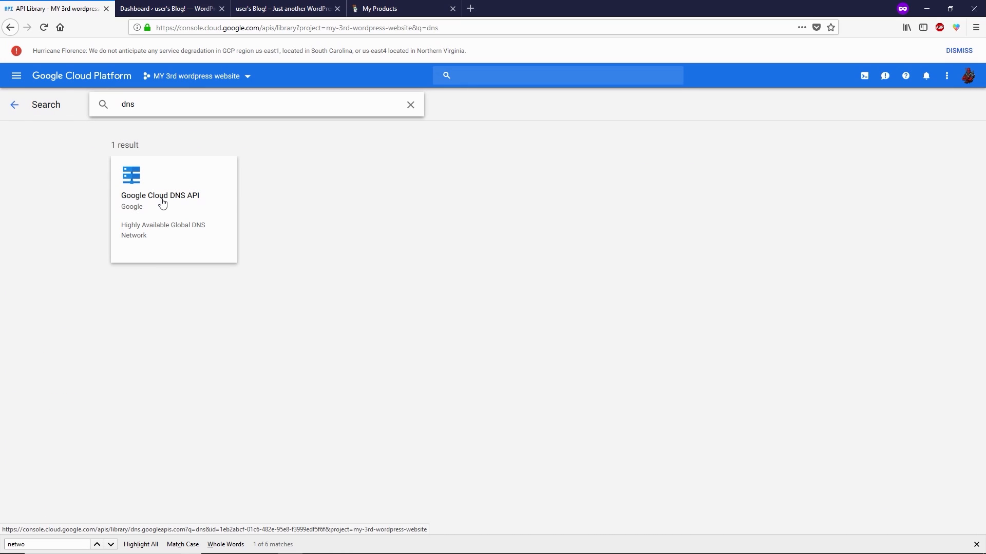
click(162, 204)
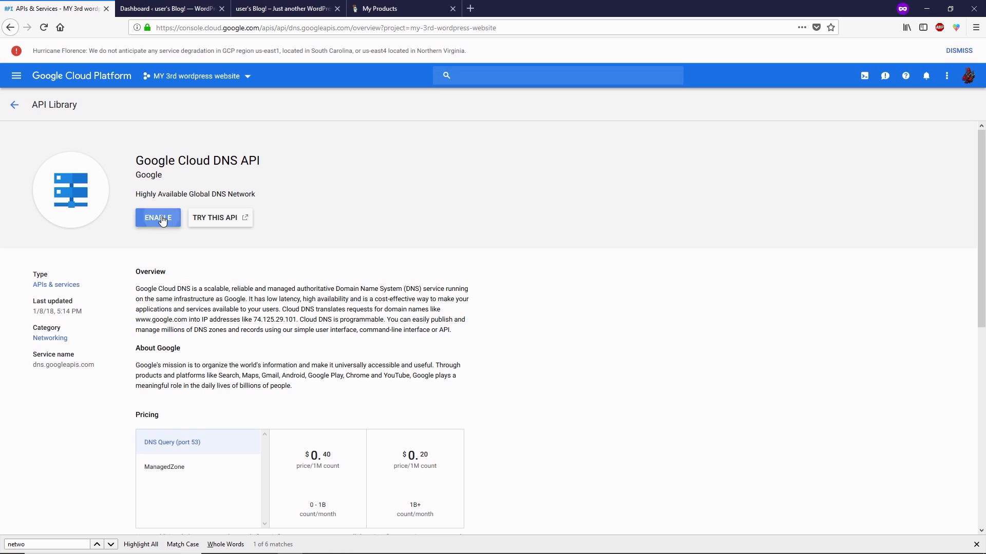
click(159, 219)
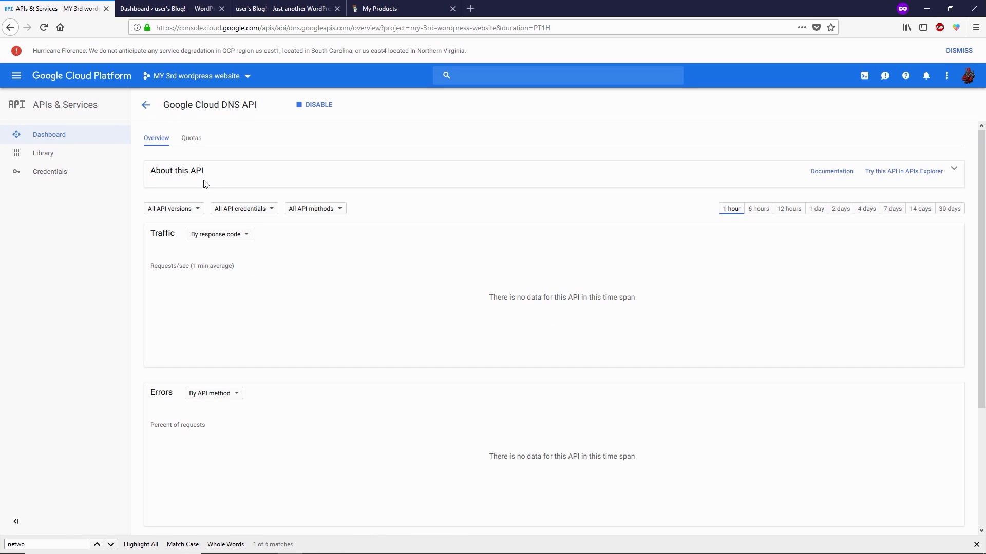
Step: Go to Network services > Cloud DNS from the console navigation menu
click(16, 76)
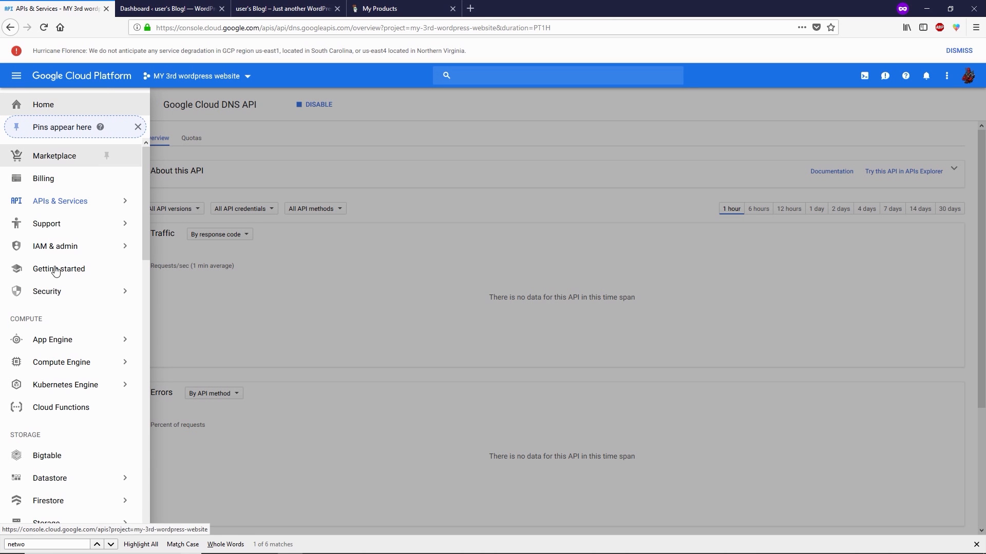
scroll(57, 272, down, 6)
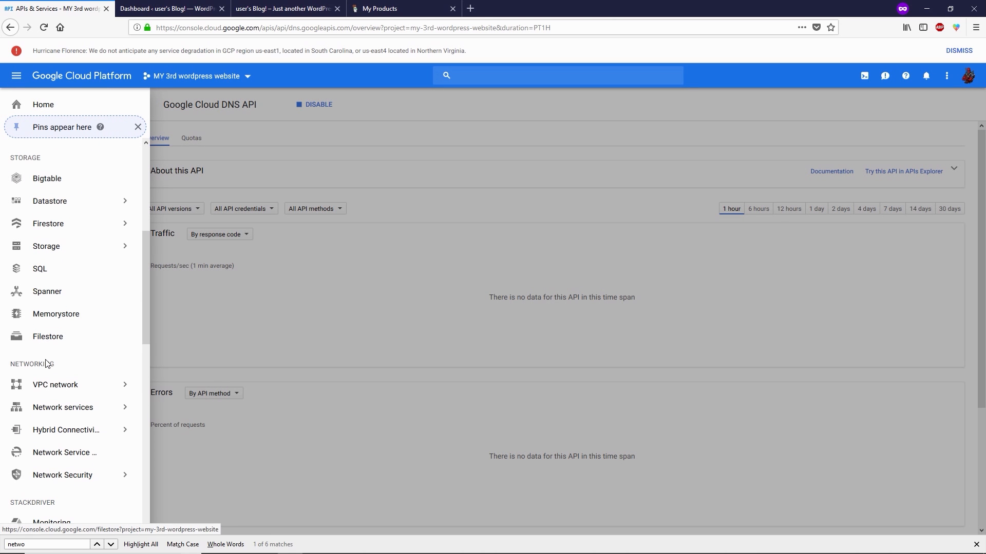
mouse_move(62, 412)
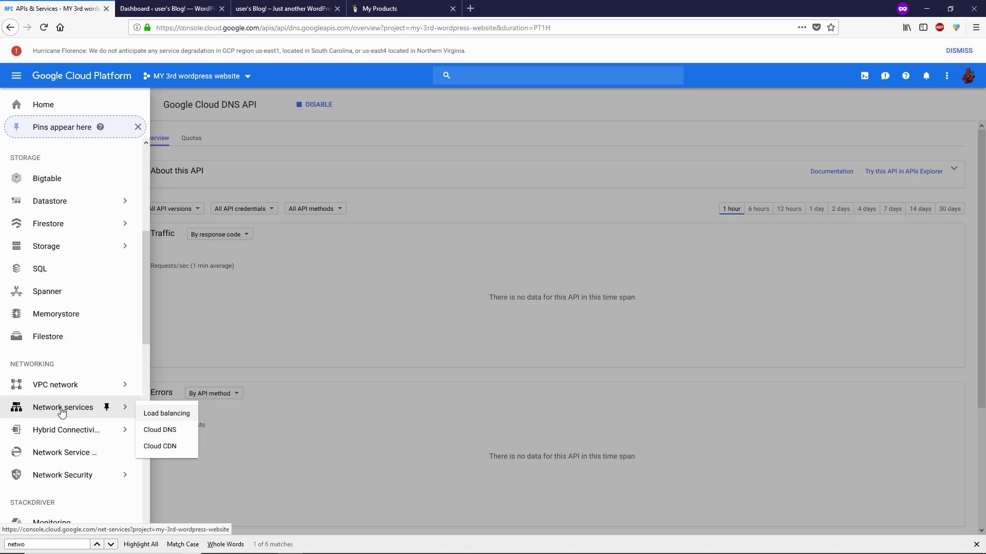
click(168, 436)
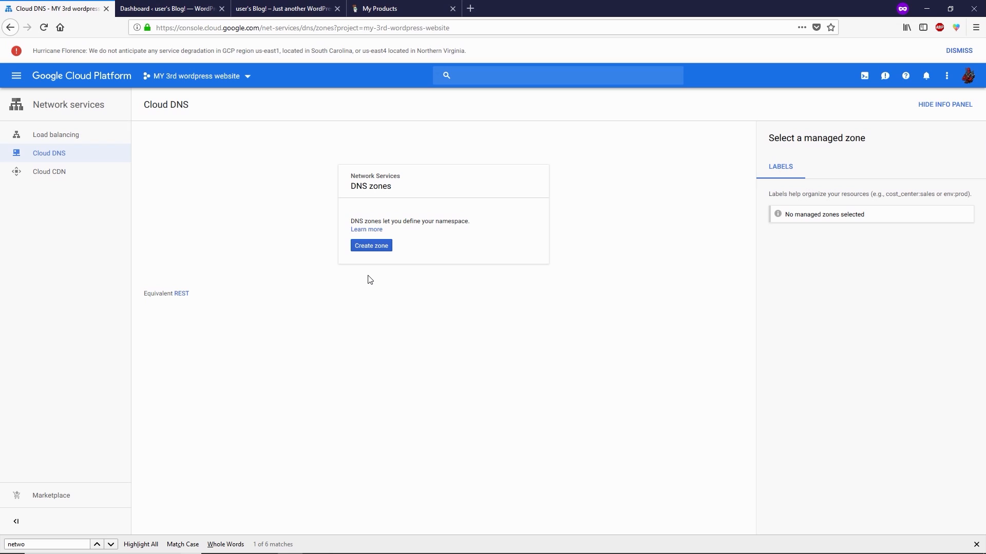
Step: Create a DNS zone named hostbilla with DNS name hostbilla.com
click(371, 246)
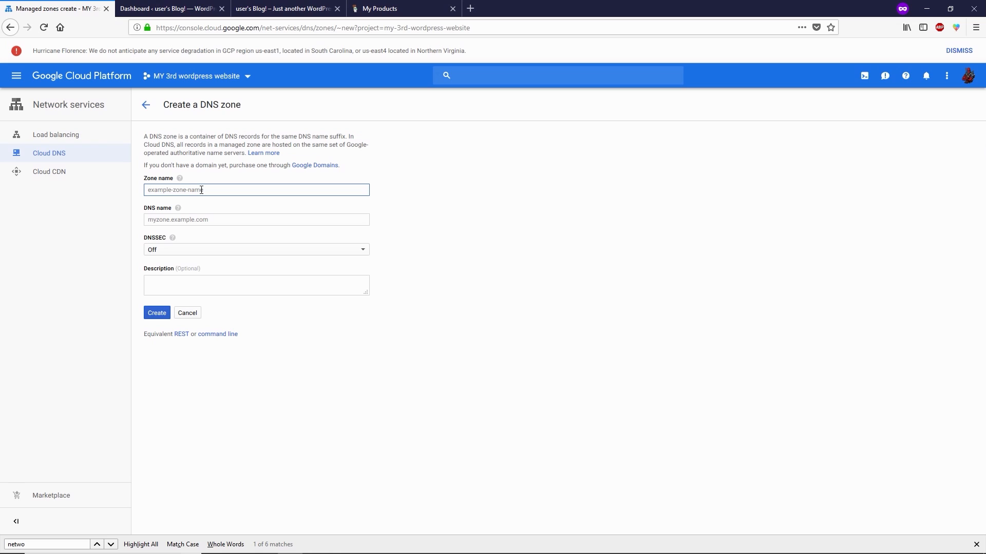
text(hostbilla)
click(184, 220)
text(host)
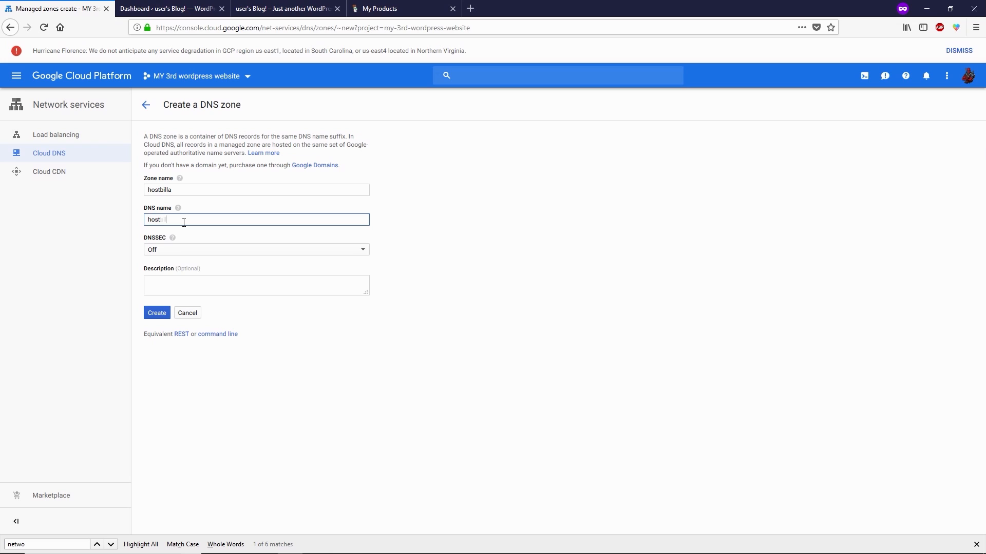
text(billa.com)
click(158, 317)
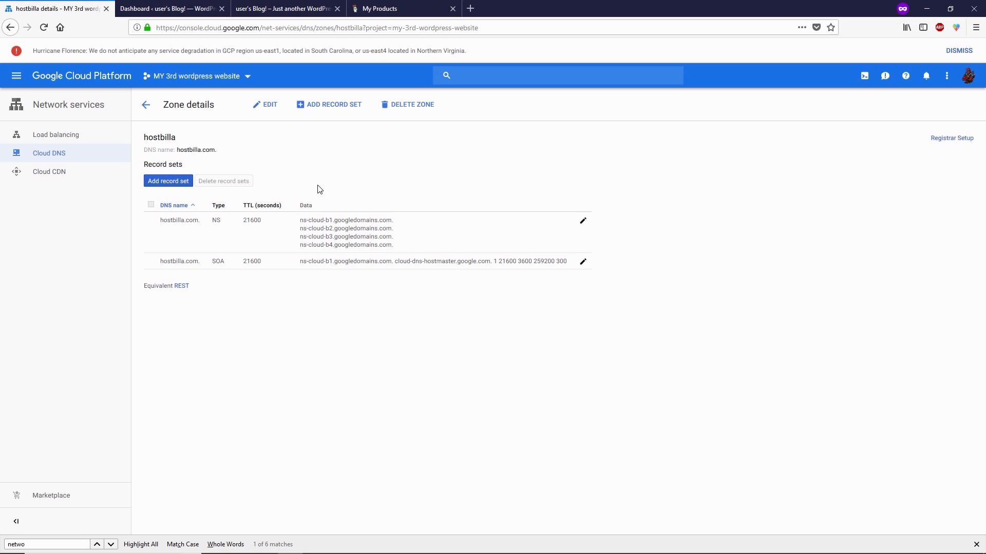
Step: Start a new record set in the hostbilla zone and open VM instances in a new console tab
click(315, 113)
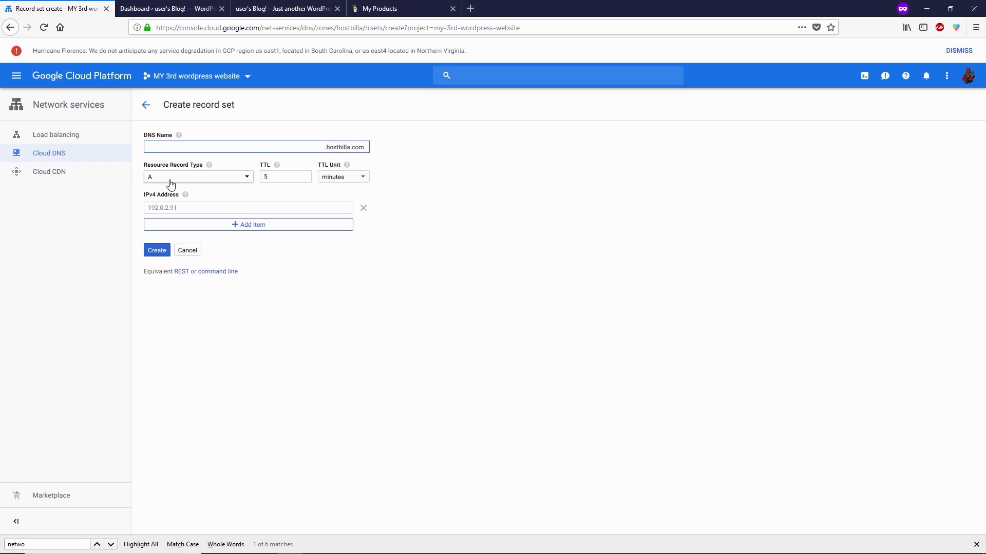
click(184, 208)
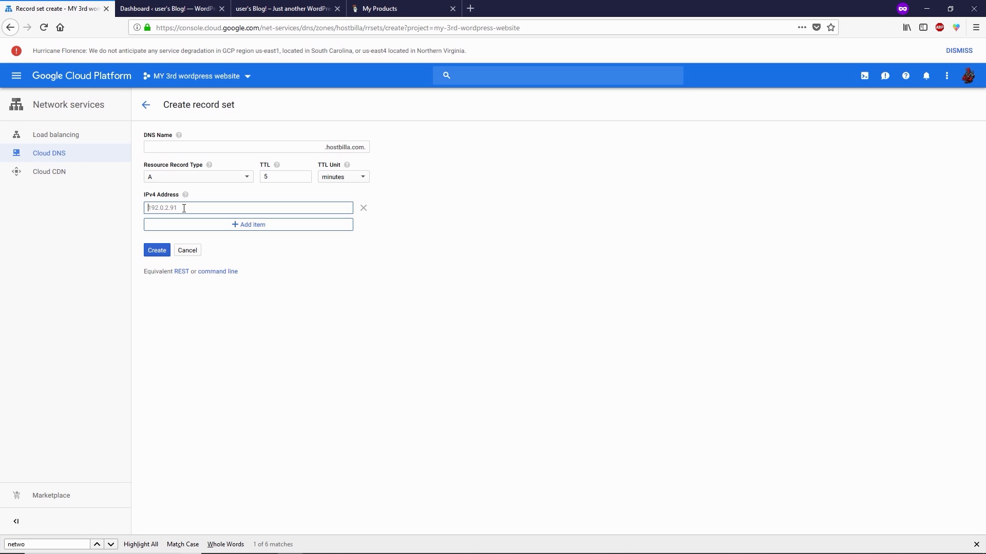
right_click(71, 80)
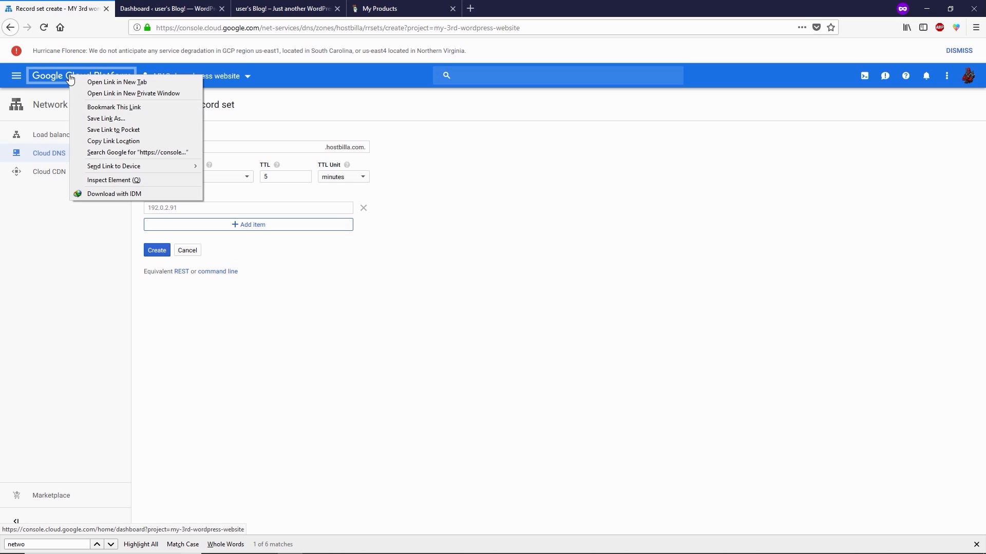
click(80, 83)
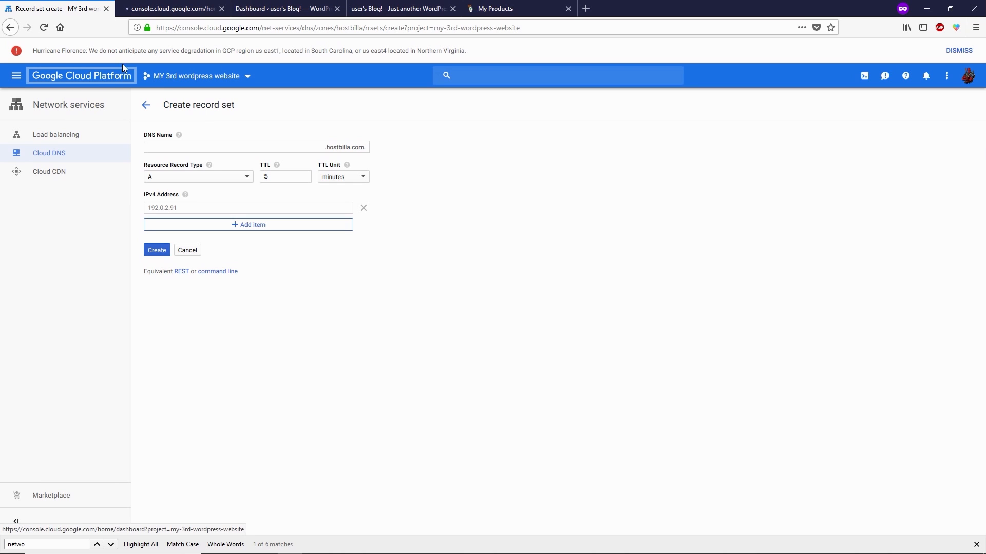
click(159, 5)
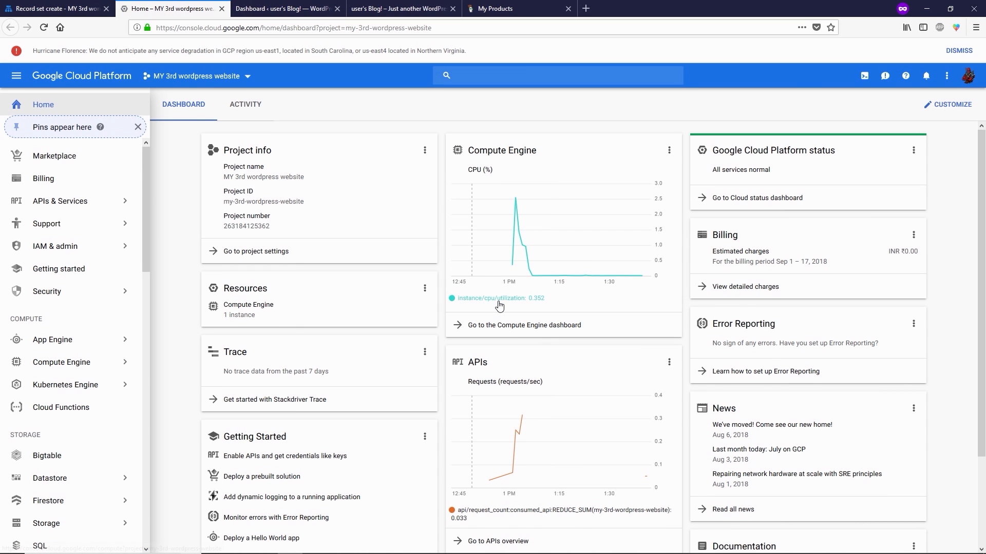
click(512, 328)
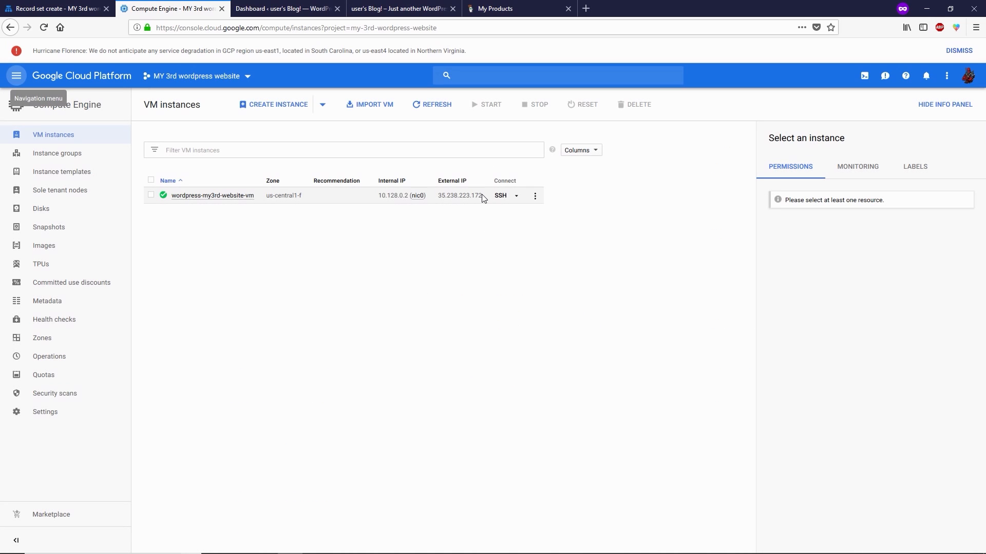
Step: Copy the VM's external IP 35.238.223.172 into the IPv4 address and create the A record
drag(483, 198, 444, 199)
right_click(444, 199)
click(450, 205)
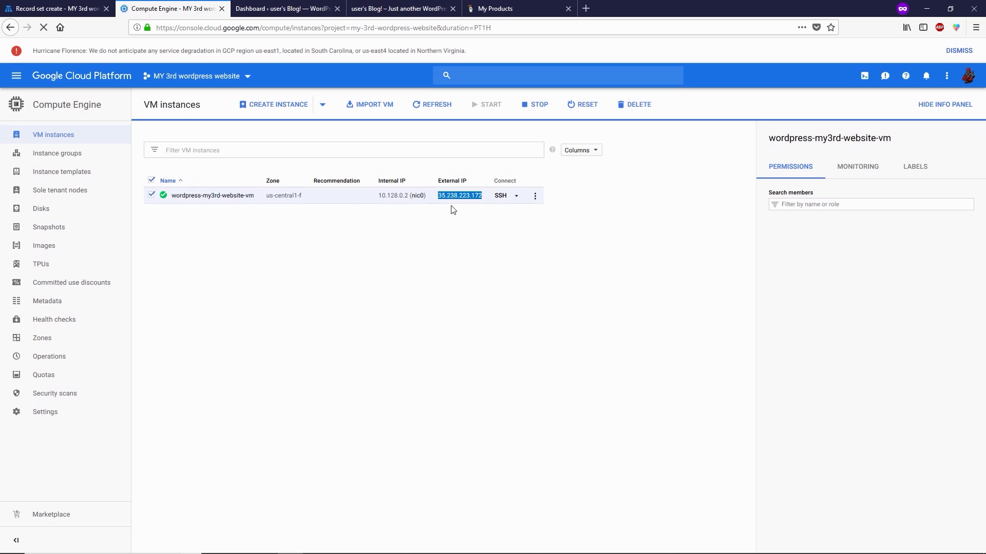
click(60, 5)
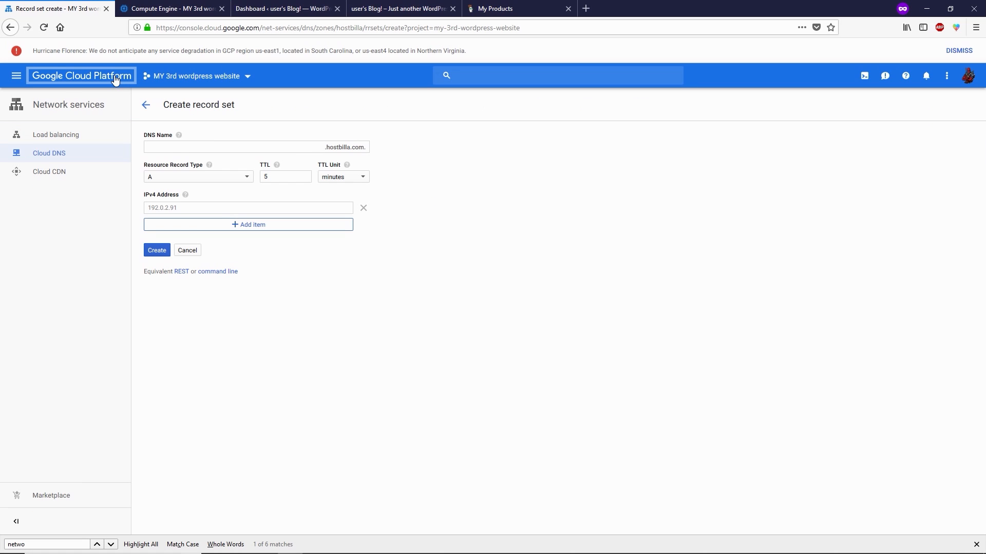
click(183, 205)
key(ctrl+v)
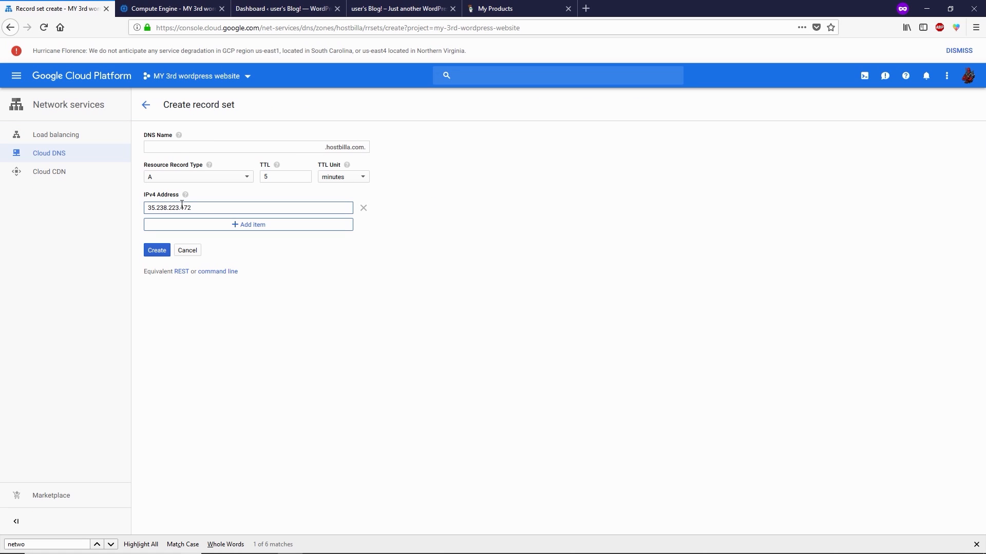
click(159, 253)
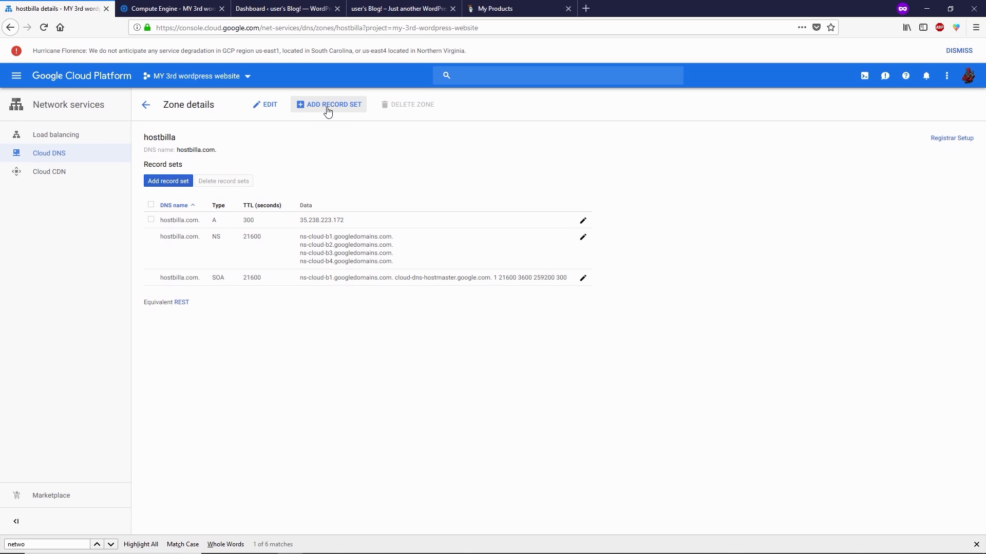
Step: Add a CNAME record set with DNS name www and canonical name hostbilla.com
click(329, 107)
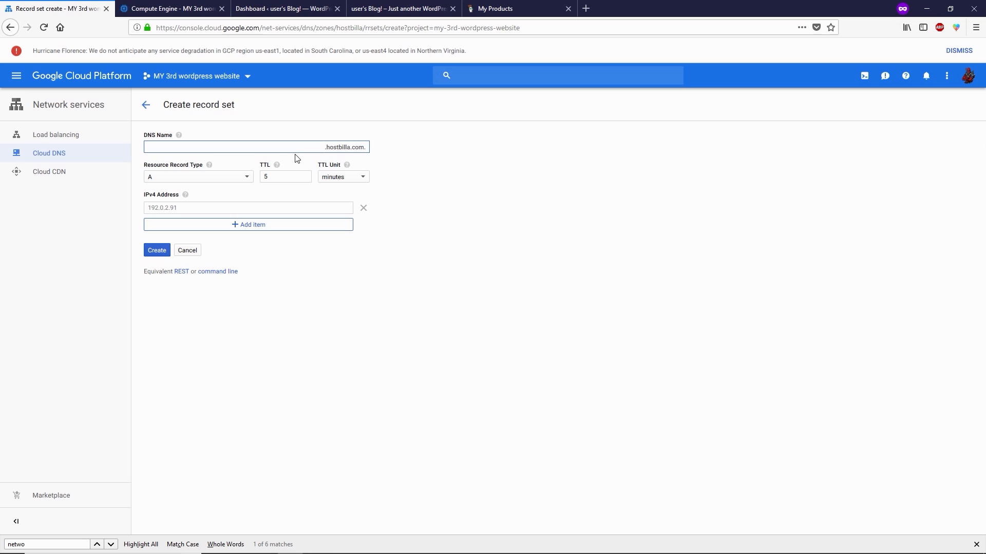
text(www)
click(213, 179)
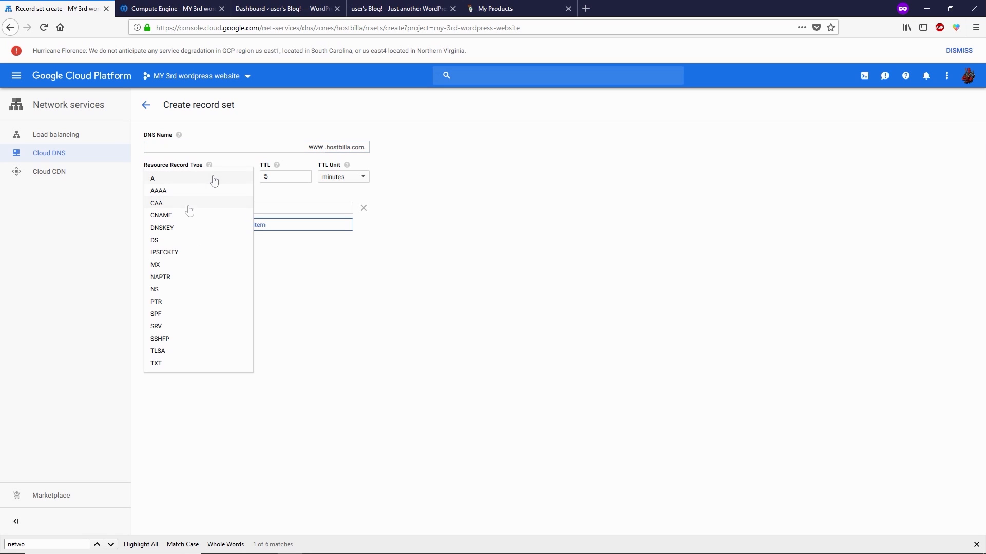
click(187, 214)
click(237, 206)
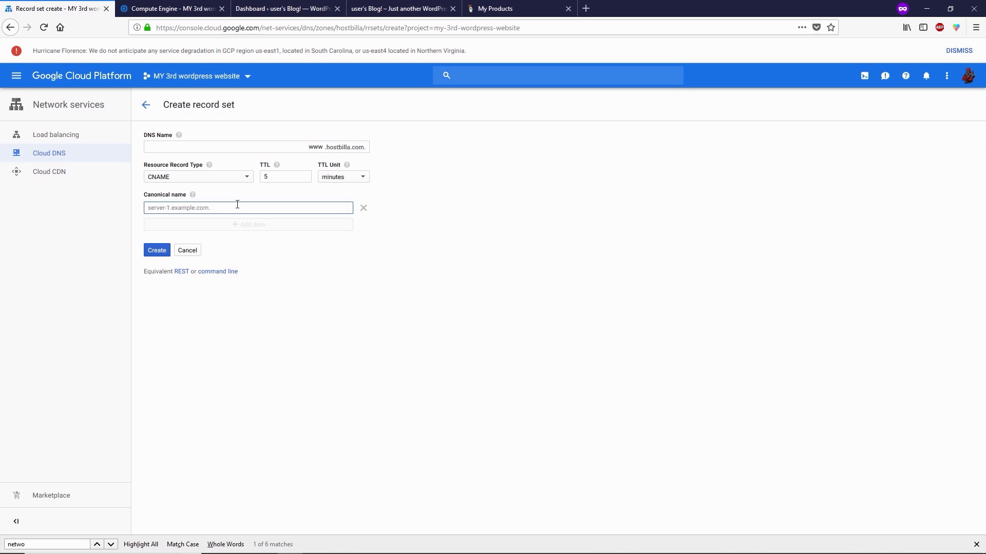
text(hostbilla.com)
click(163, 249)
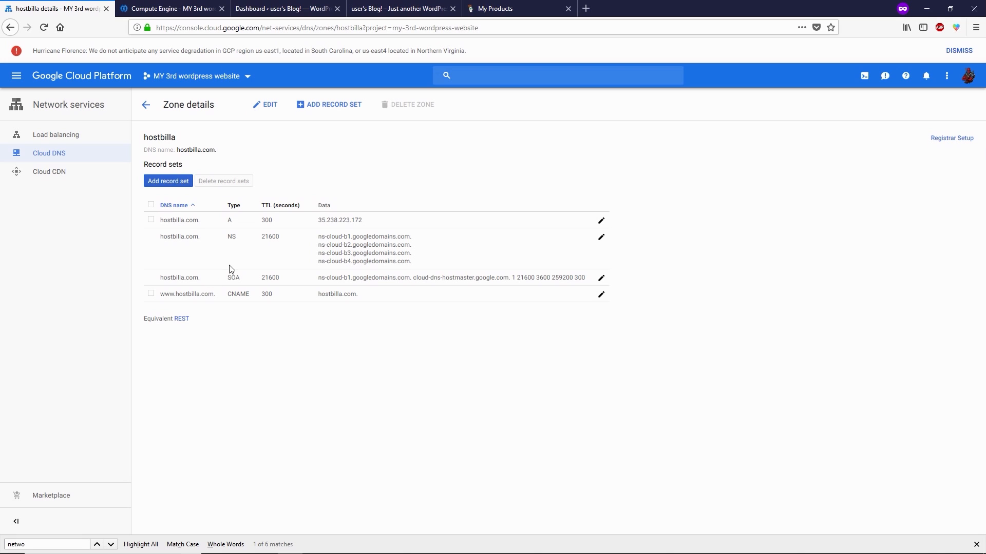
drag(319, 237, 415, 269)
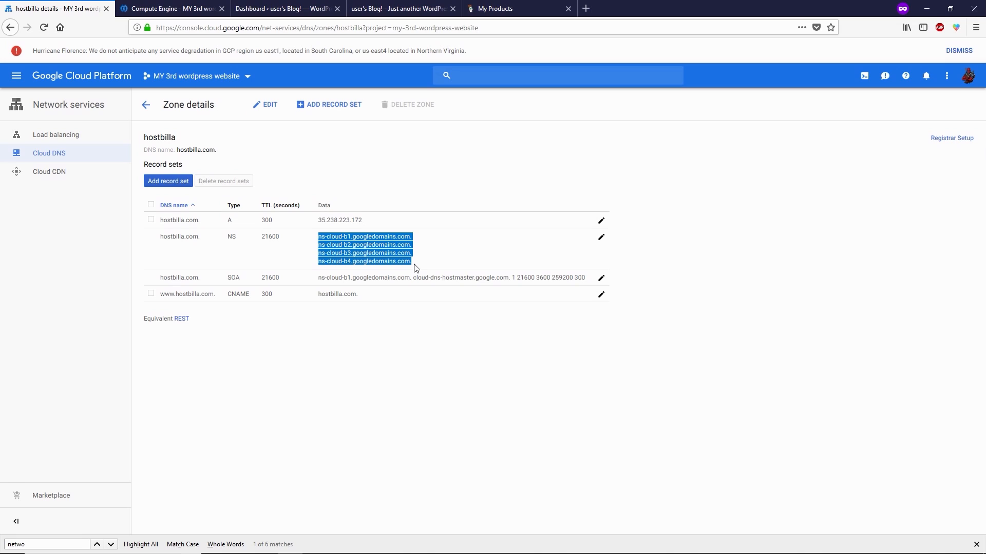
click(416, 268)
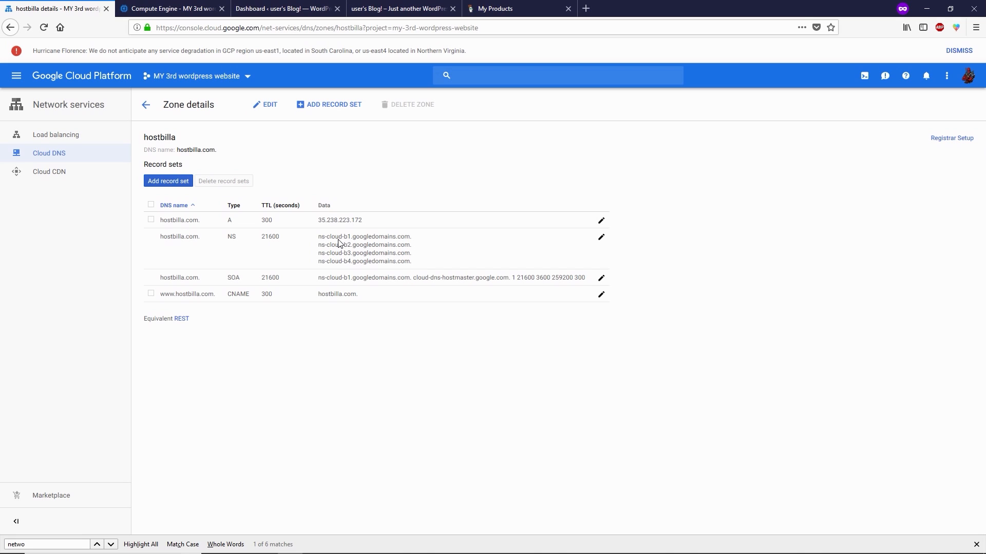
drag(318, 237, 415, 265)
click(415, 266)
click(521, 5)
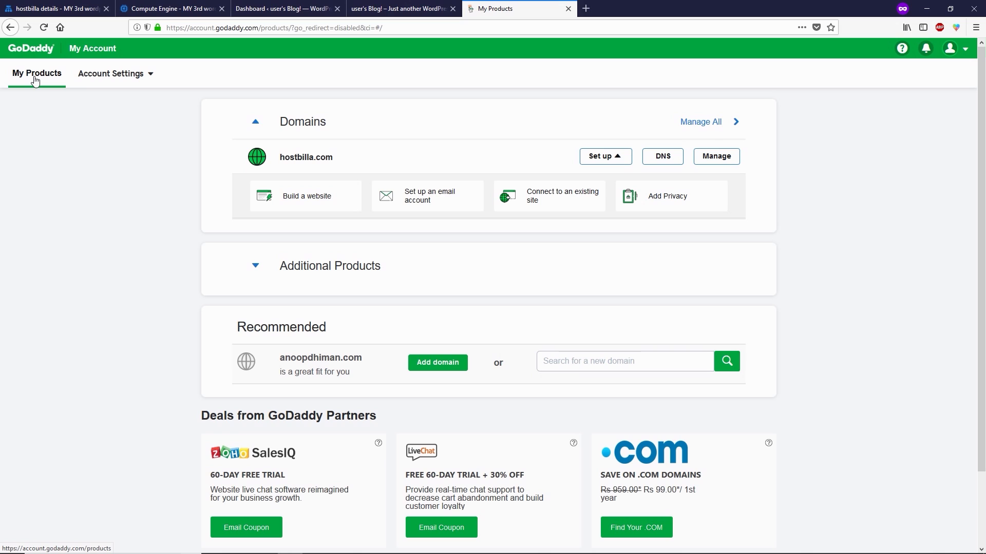
Step: Open hostbilla.com's DNS settings in GoDaddy and change its nameserver type to Custom
click(668, 159)
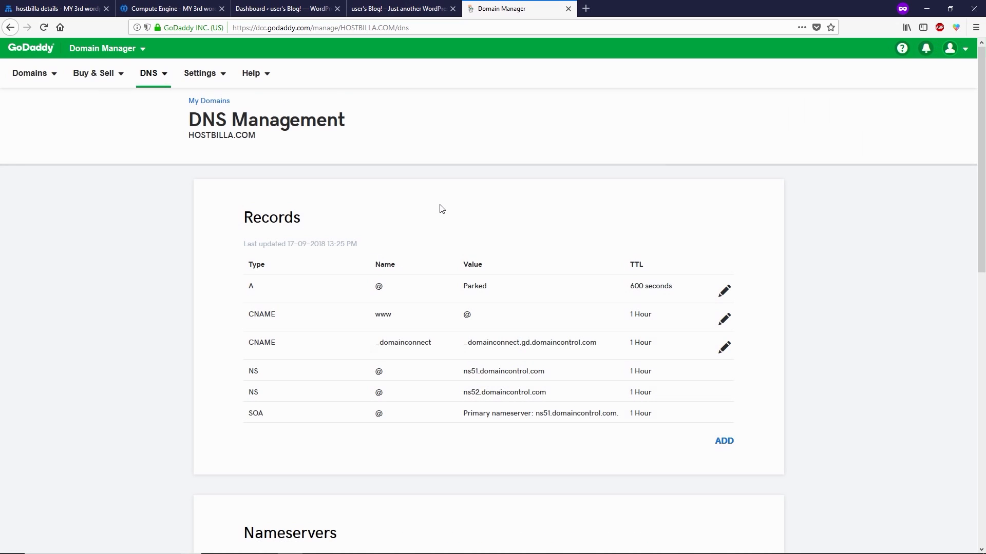
scroll(441, 208, down, 5)
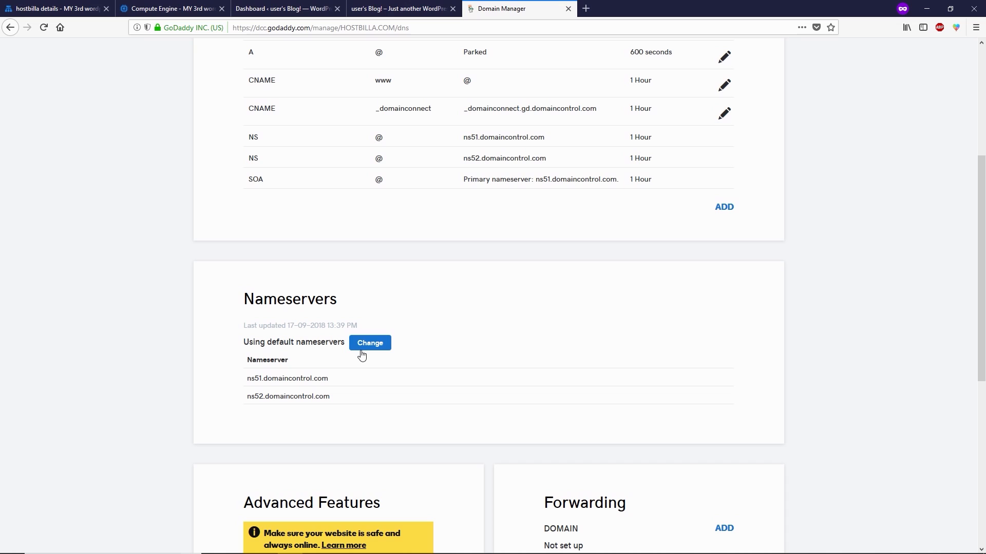
click(379, 347)
click(271, 362)
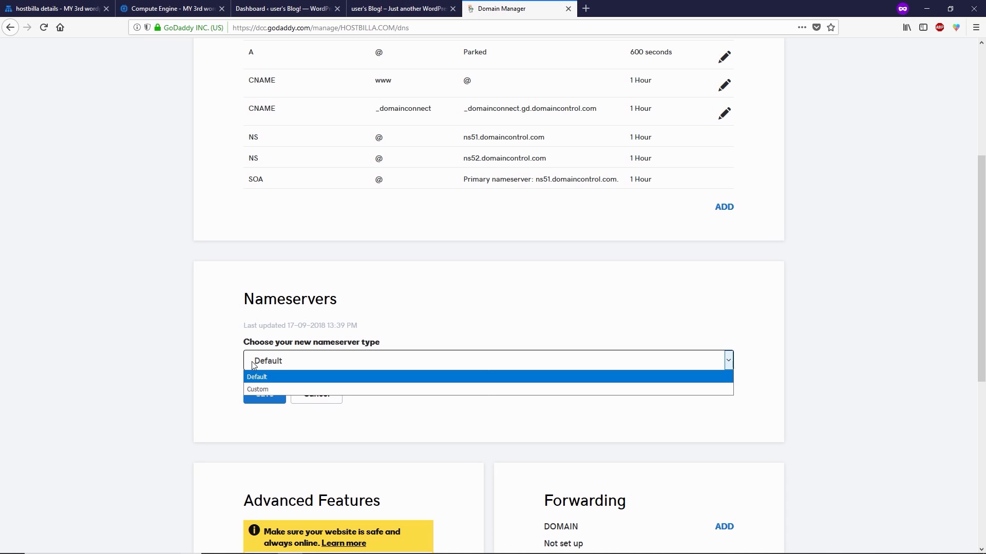
click(253, 389)
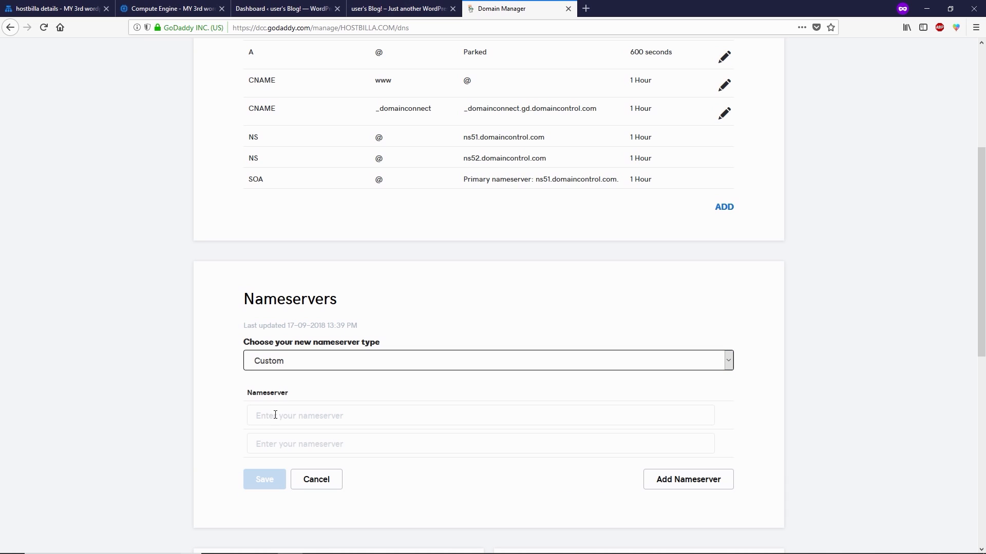
click(275, 415)
click(31, 9)
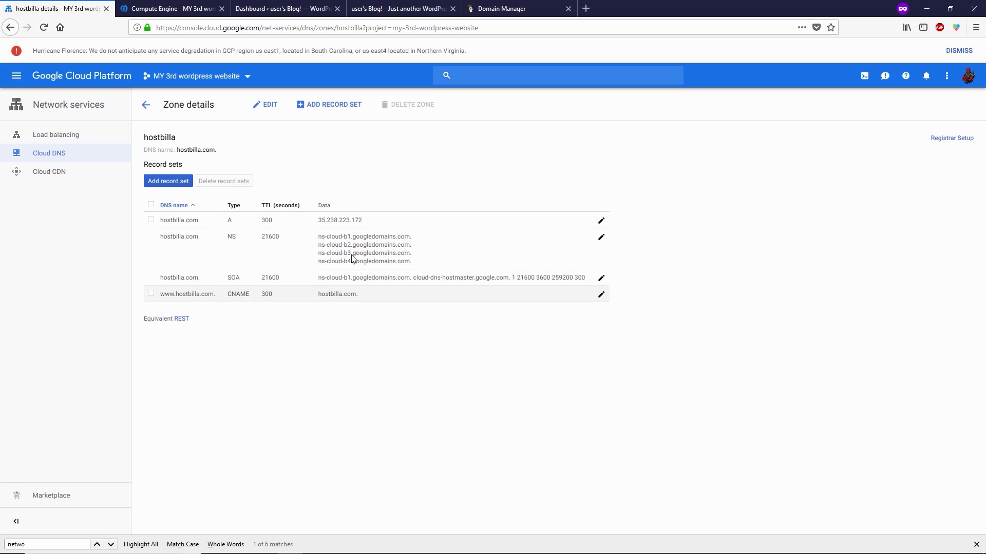
Step: Copy the first nameserver ns-cloud-b1.googledomains.com, leaving out the trailing dot
drag(318, 237, 412, 243)
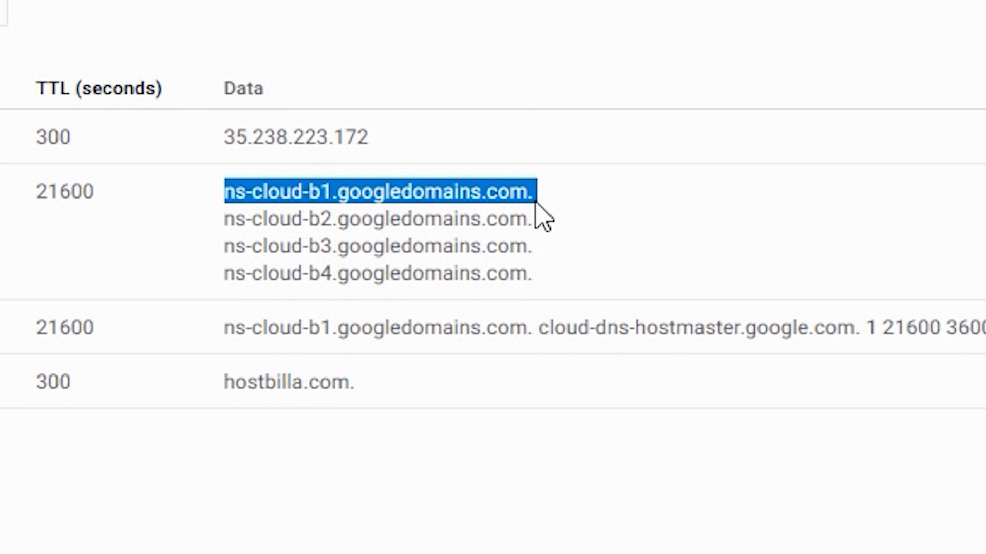
drag(536, 201, 501, 199)
right_click(501, 199)
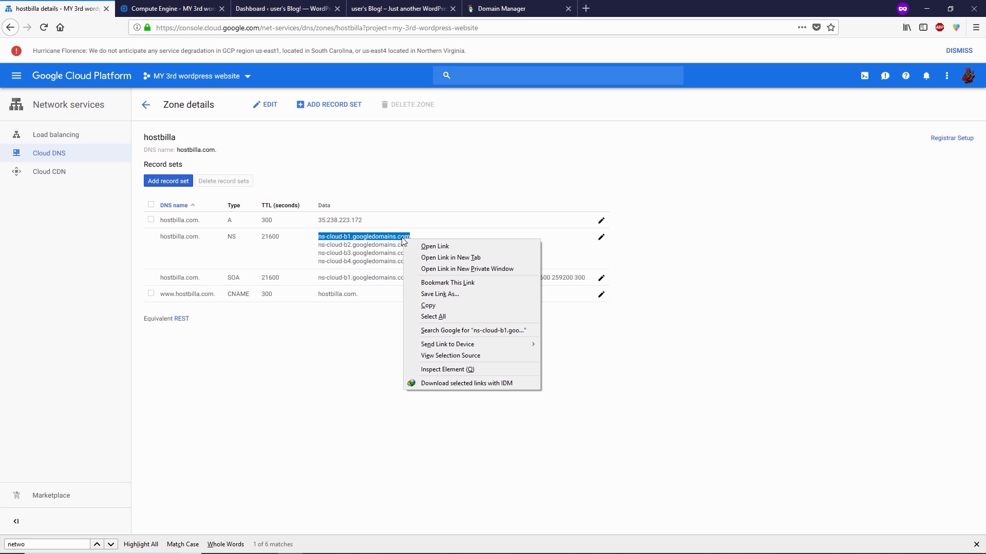
click(419, 310)
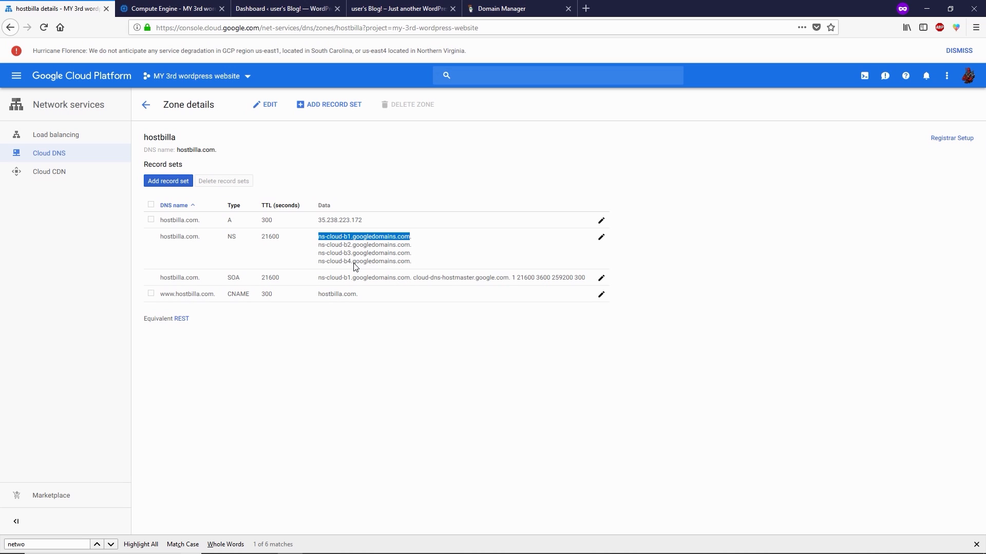
click(502, 9)
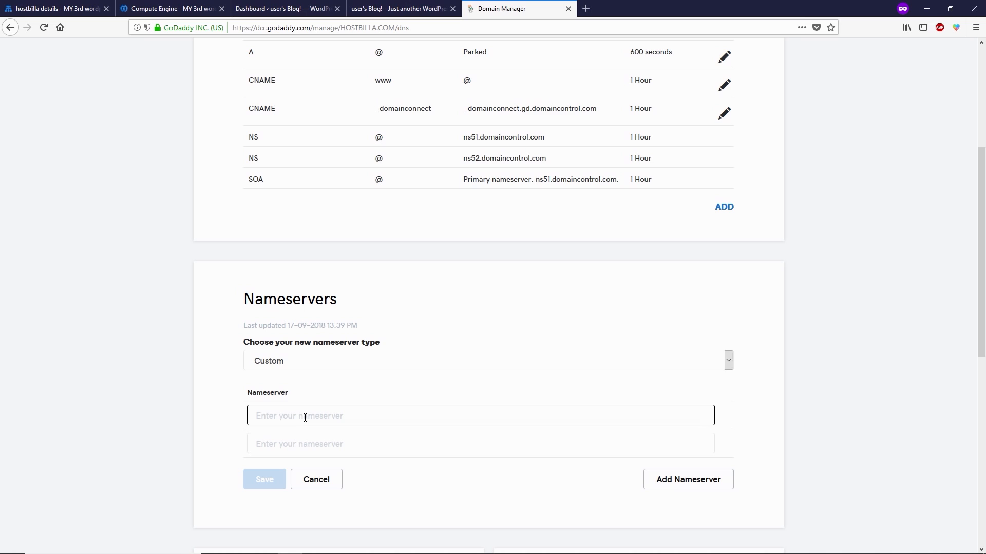
Step: Paste ns-cloud-b1.googledomains.com as the first nameserver and add entries up to four
right_click(305, 417)
click(329, 461)
scroll(623, 369, down, 2)
click(666, 365)
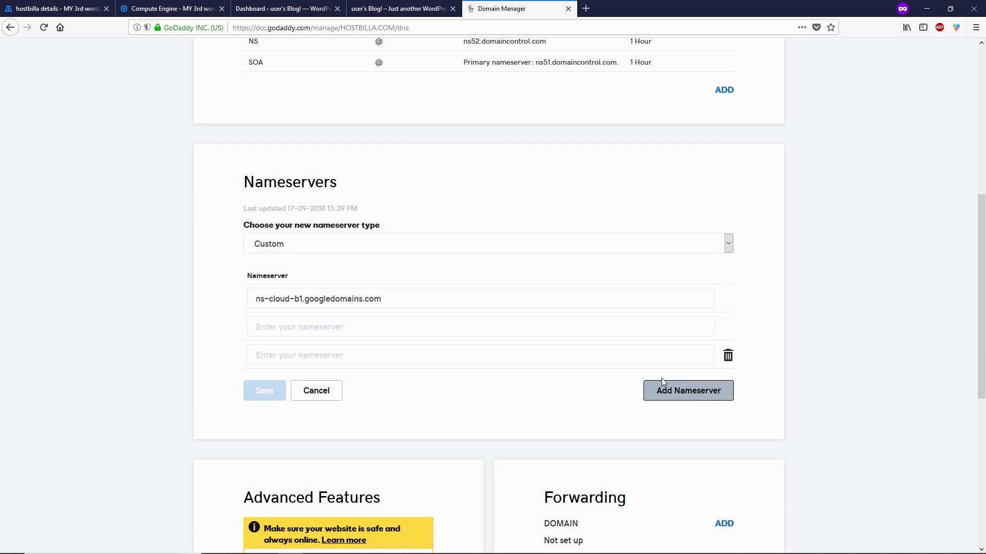
click(670, 392)
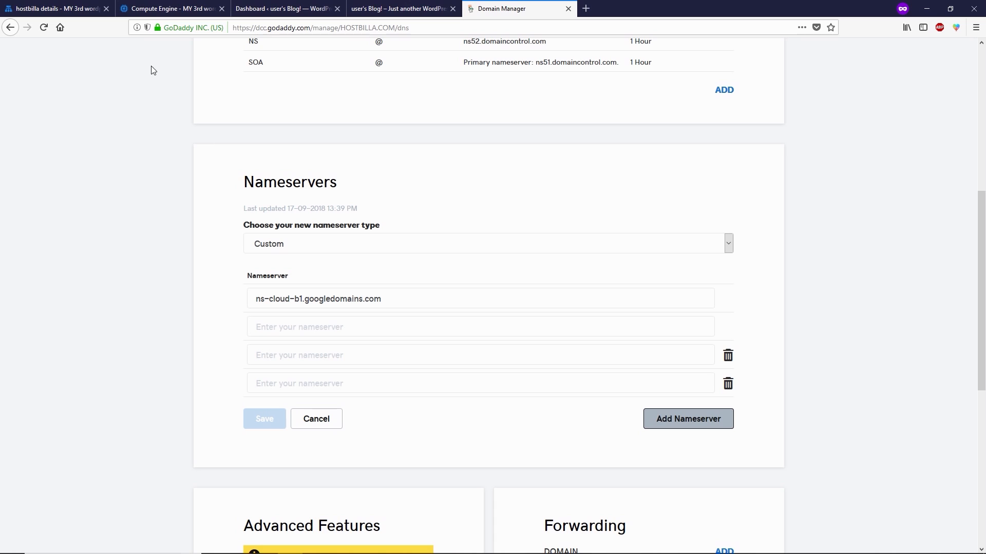
Step: Copy the second and third Cloud DNS nameservers into GoDaddy's second and third entries
click(52, 8)
drag(319, 245, 411, 248)
right_click(409, 249)
click(433, 310)
click(508, 9)
click(291, 330)
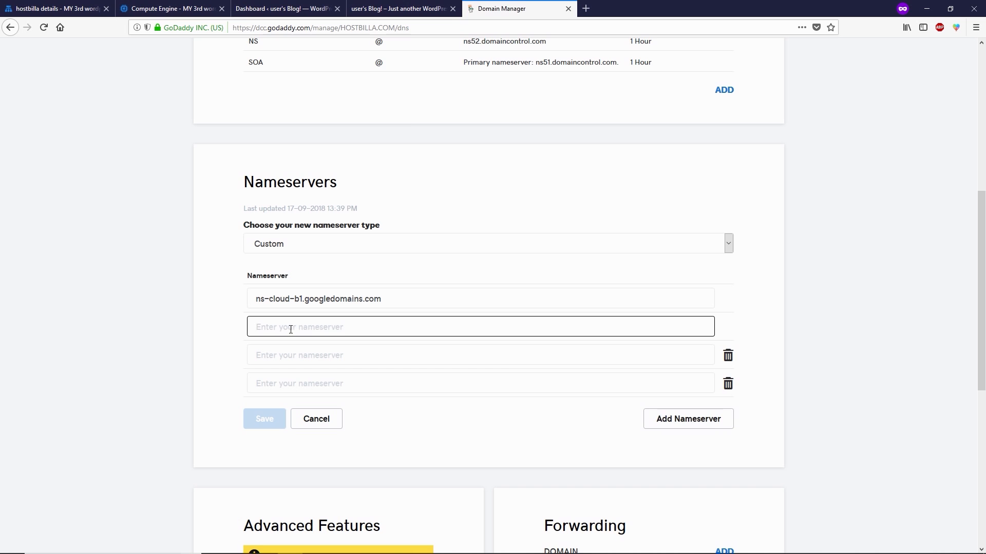
key(ctrl+v)
key(Tab)
click(52, 8)
drag(319, 253, 410, 254)
click(508, 8)
key(ctrl+v)
Step: Copy ns-cloud-b4.googledomains.com into the fourth nameserver entry
click(51, 8)
drag(319, 262, 409, 262)
right_click(408, 267)
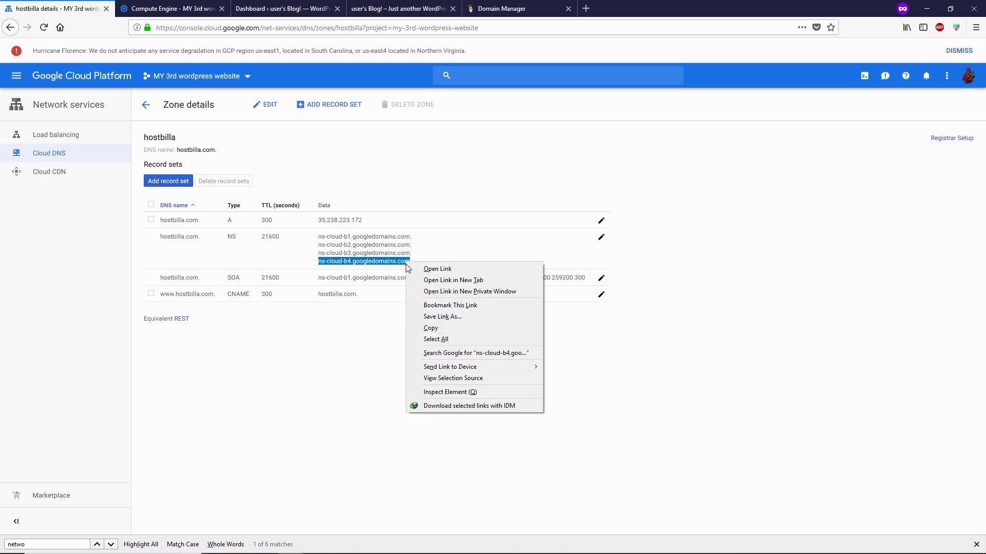
click(431, 328)
click(509, 8)
click(323, 383)
key(ctrl+v)
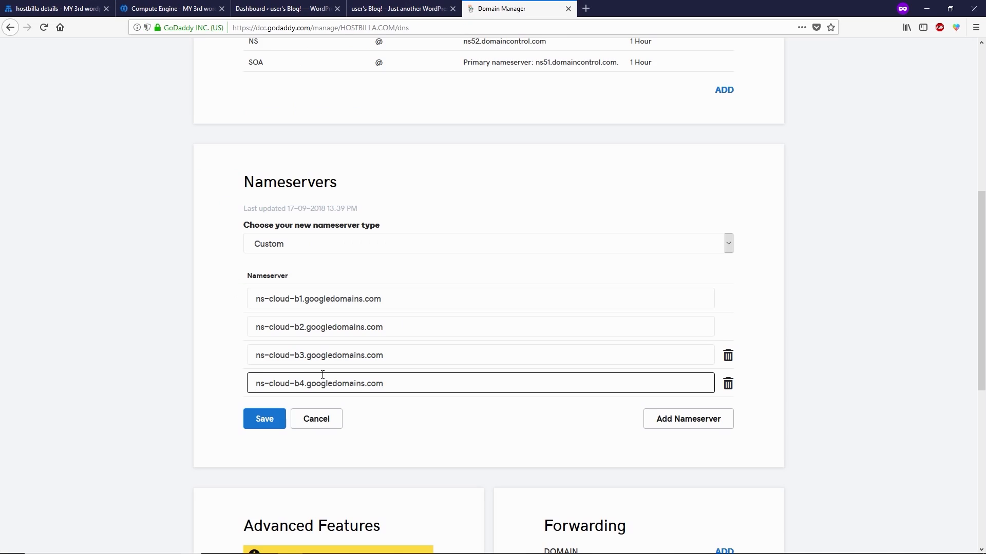
Step: Save the four custom nameservers and review HOSTBILLA.COM's updated nameserver listing
click(264, 419)
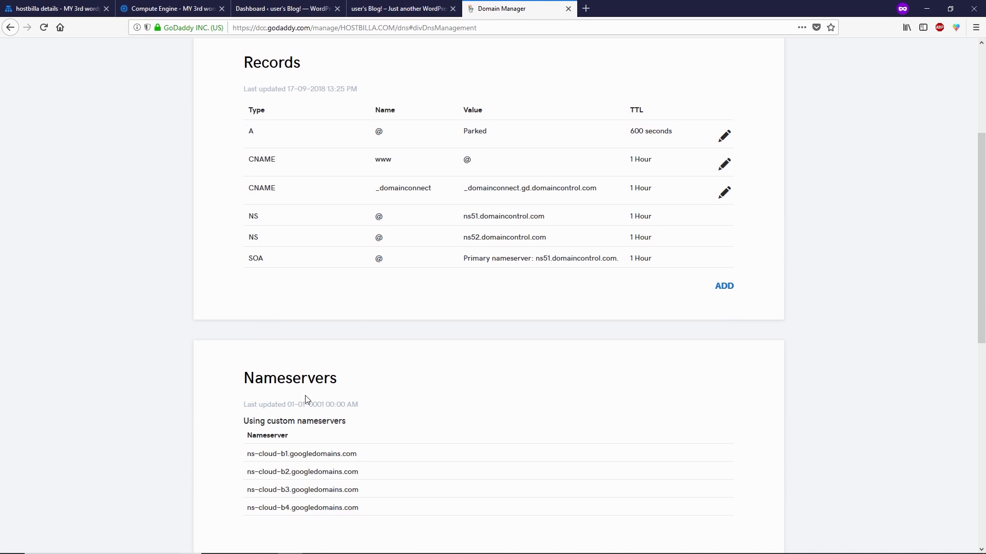
scroll(309, 395, down, 2)
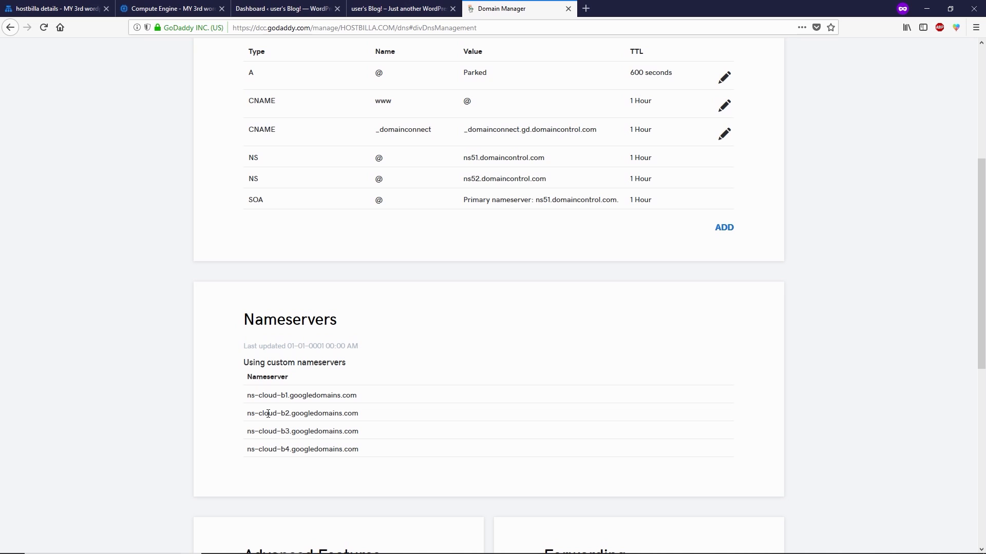
scroll(268, 414, down, 5)
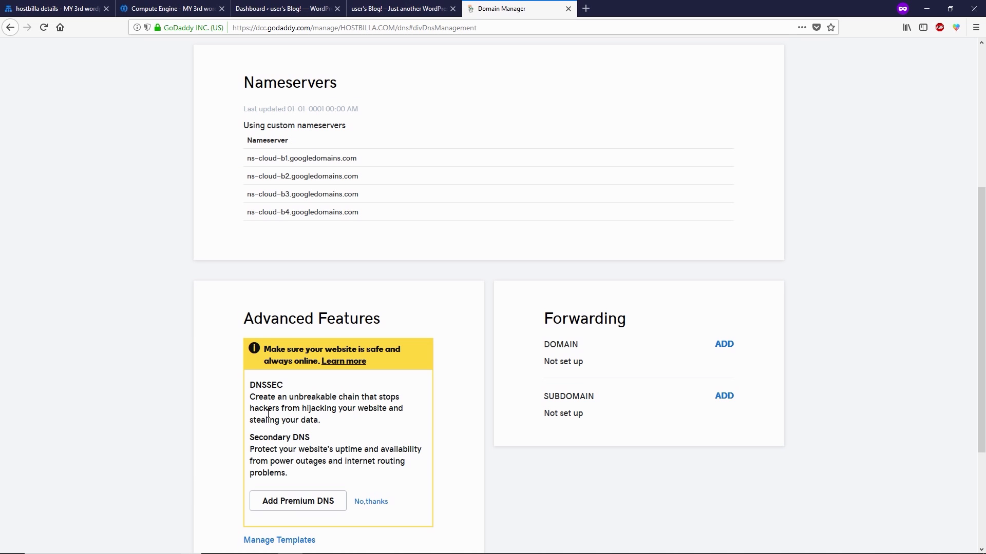
scroll(298, 395, up, 5)
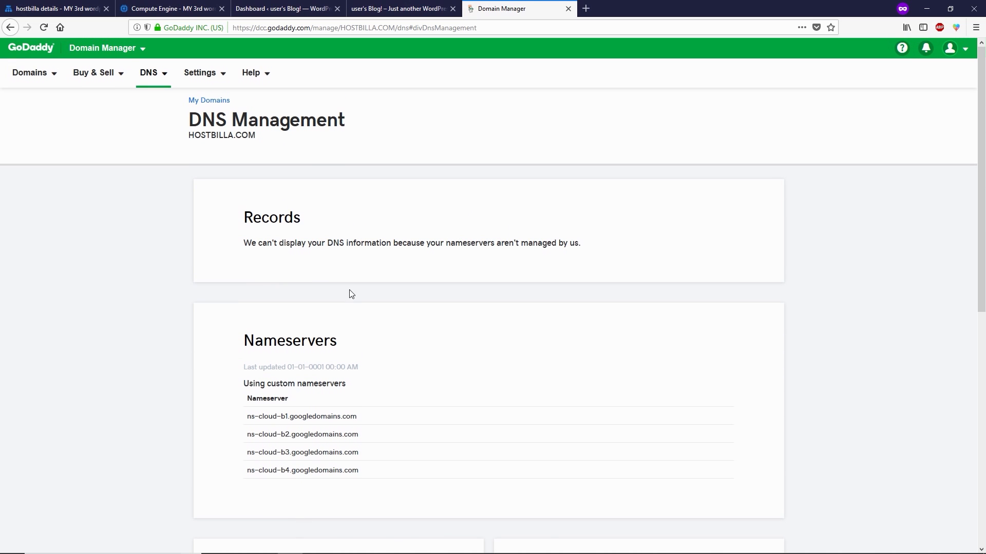
drag(257, 135, 189, 135)
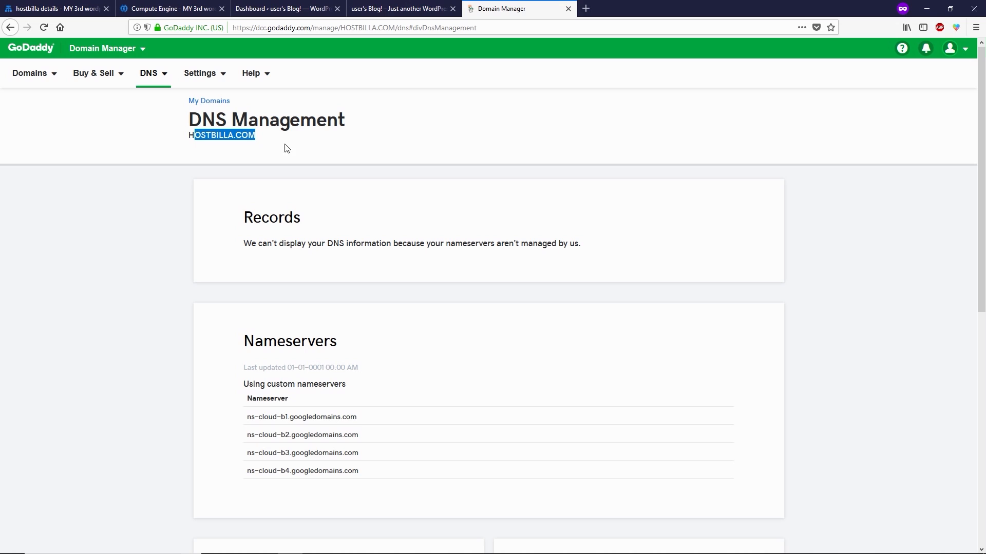
click(284, 148)
click(586, 8)
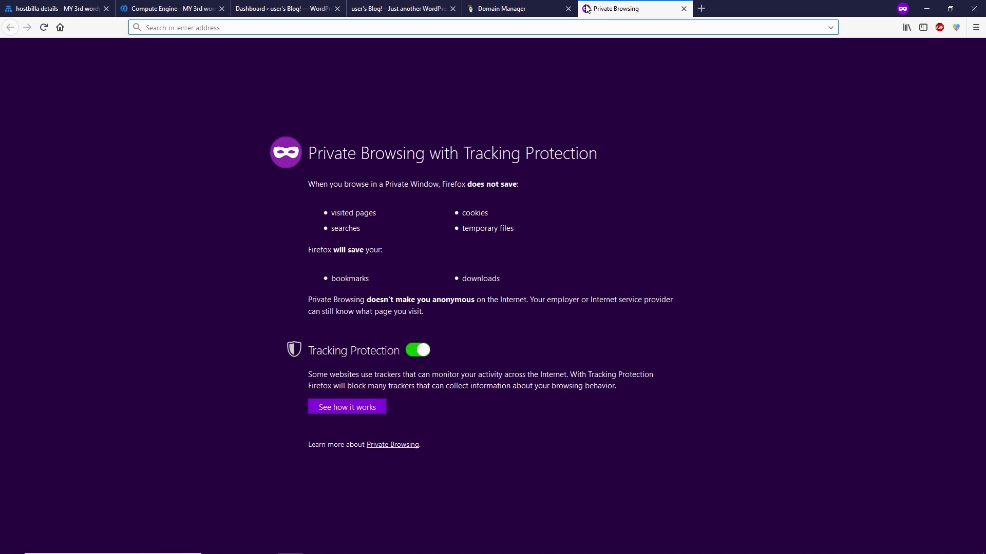
Step: Load hostbilla.com/ and scroll through the blog homepage it serves
text(hostbilla.com/)
key(Return)
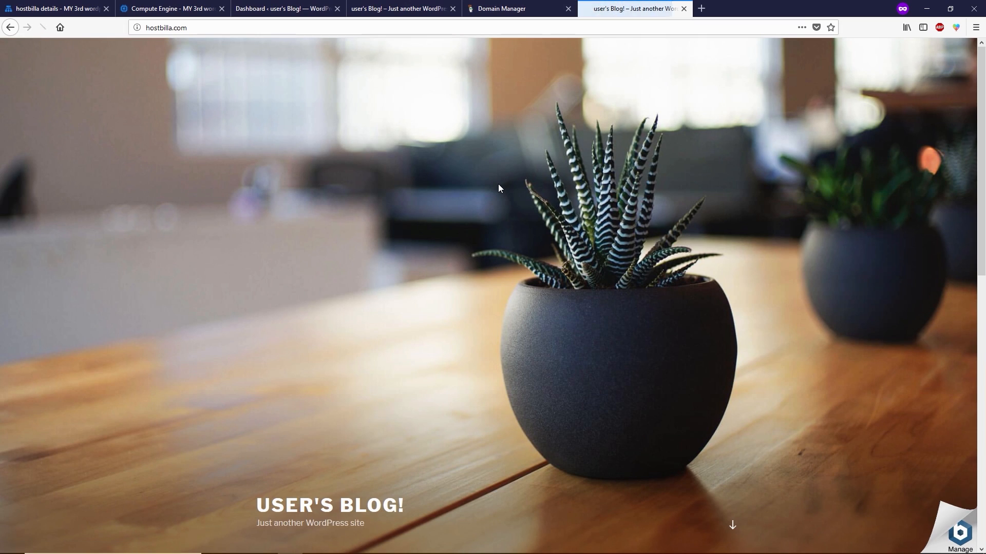
scroll(498, 185, down, 8)
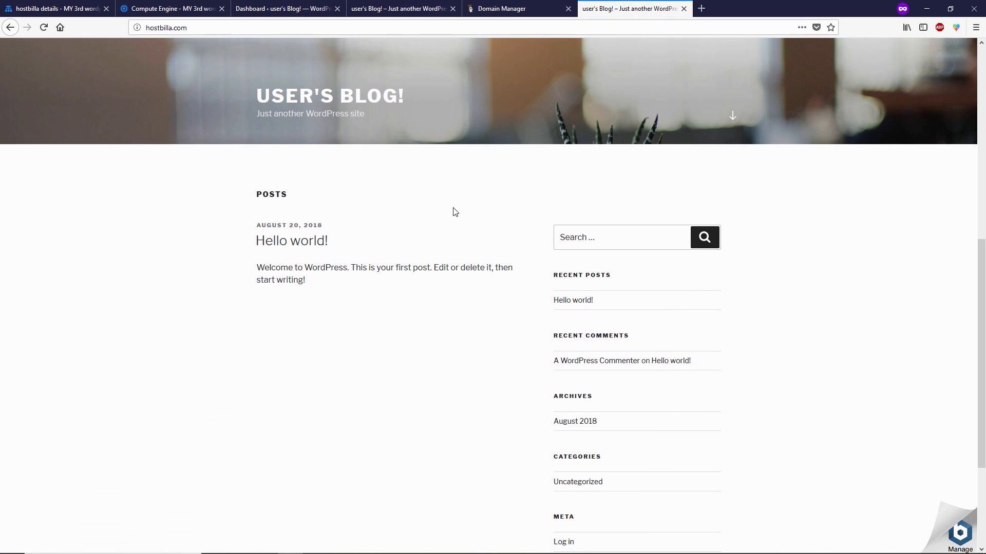
scroll(454, 212, down, 3)
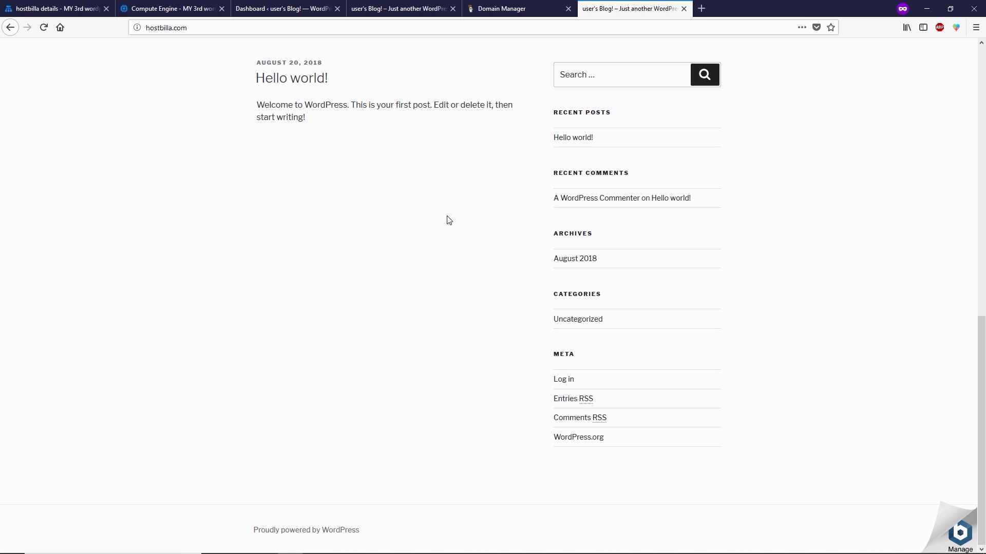
scroll(447, 216, up, 10)
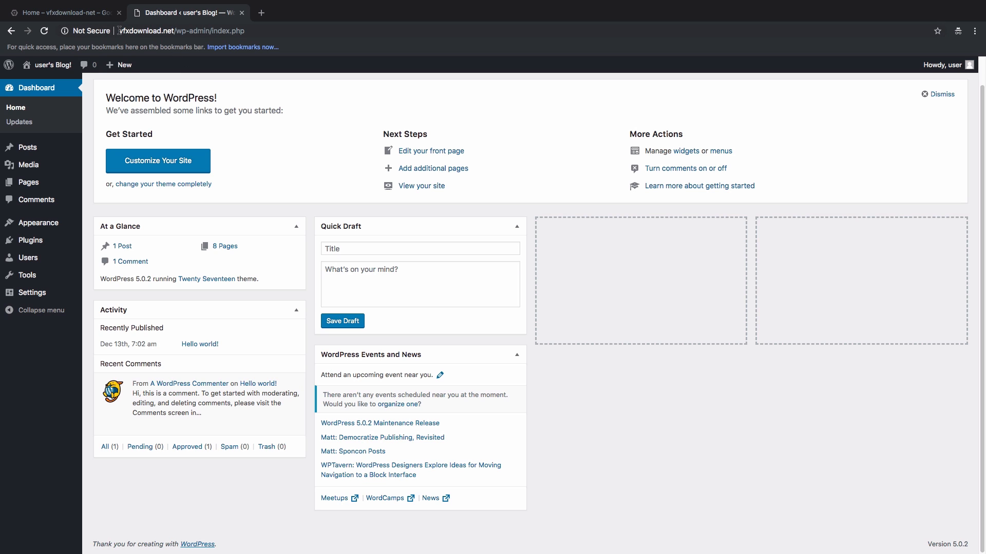
click(92, 15)
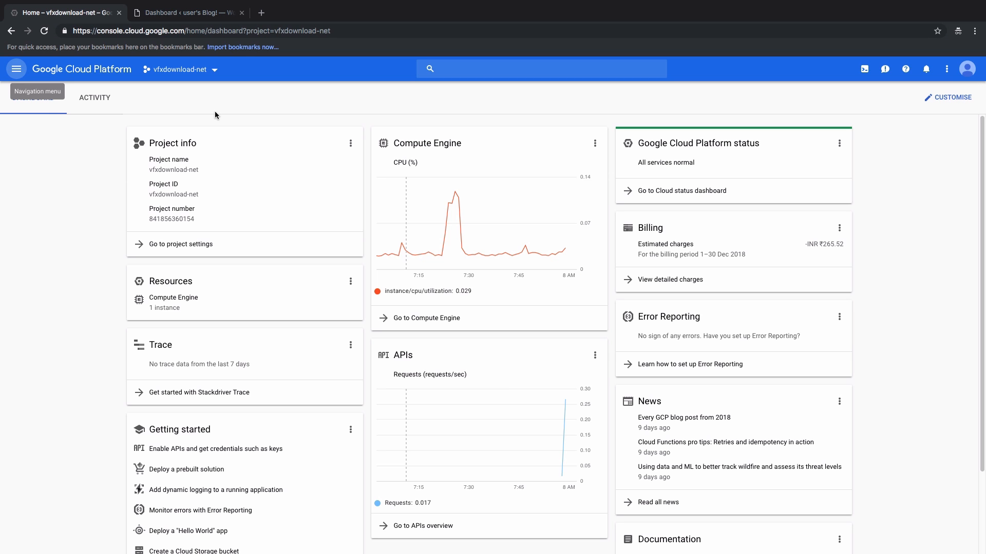
click(191, 13)
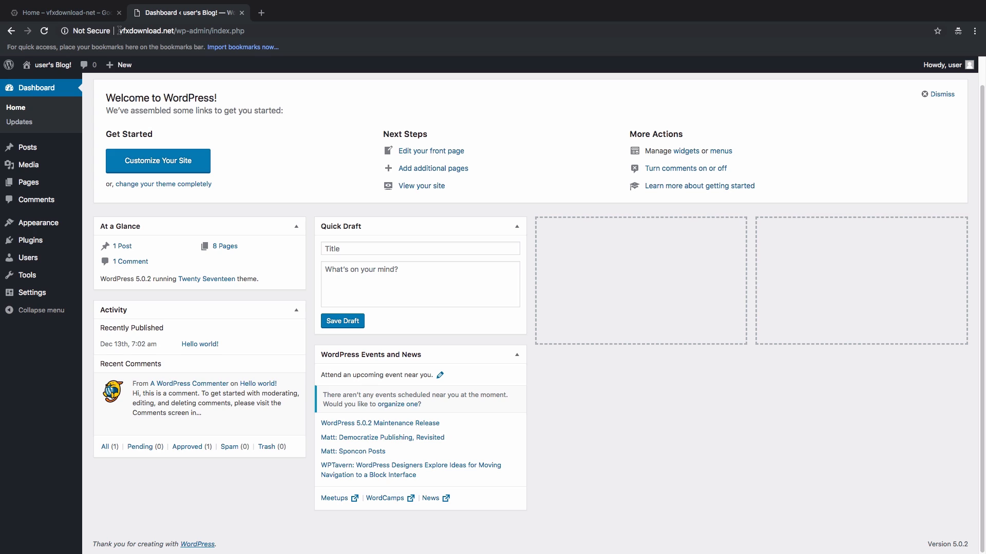
drag(118, 31, 160, 32)
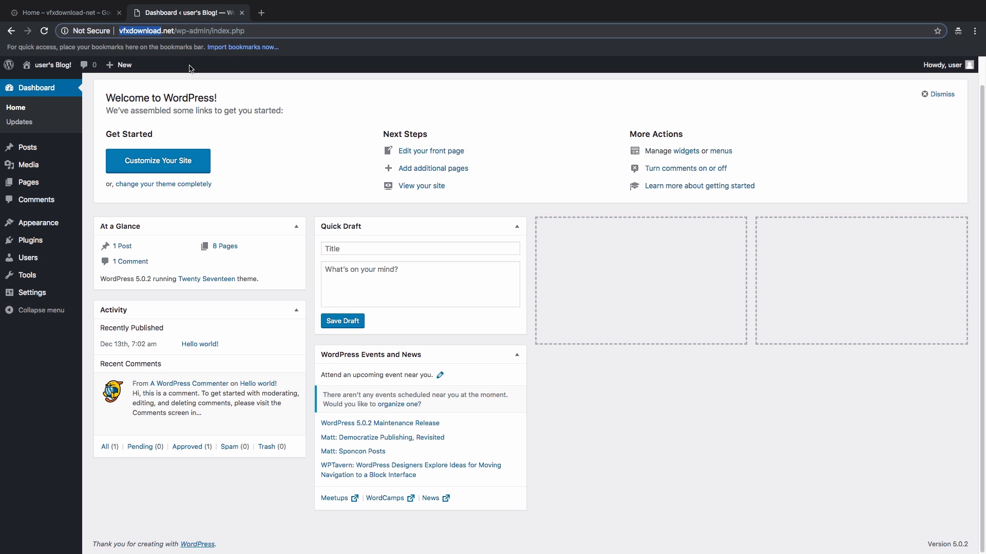
click(243, 76)
scroll(243, 77, up, 1)
scroll(229, 91, down, 1)
scroll(228, 91, up, 1)
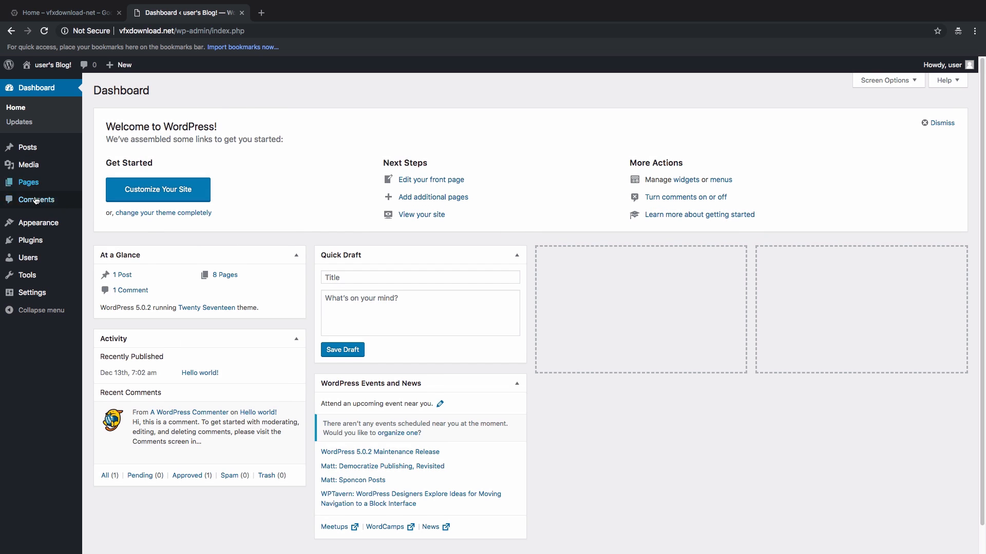
Step: Install the Astra theme from the theme catalogue and activate it
mouse_move(39, 222)
click(117, 225)
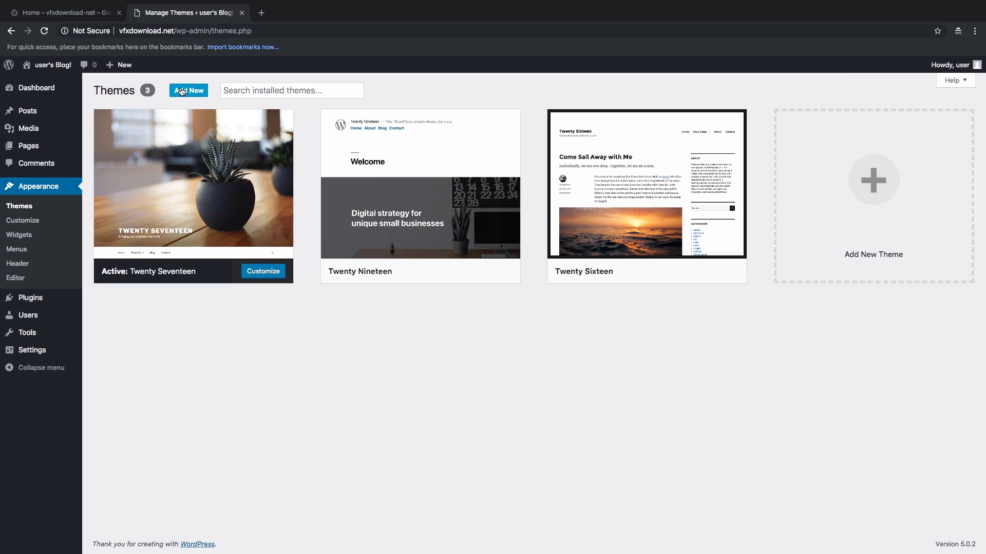
click(182, 91)
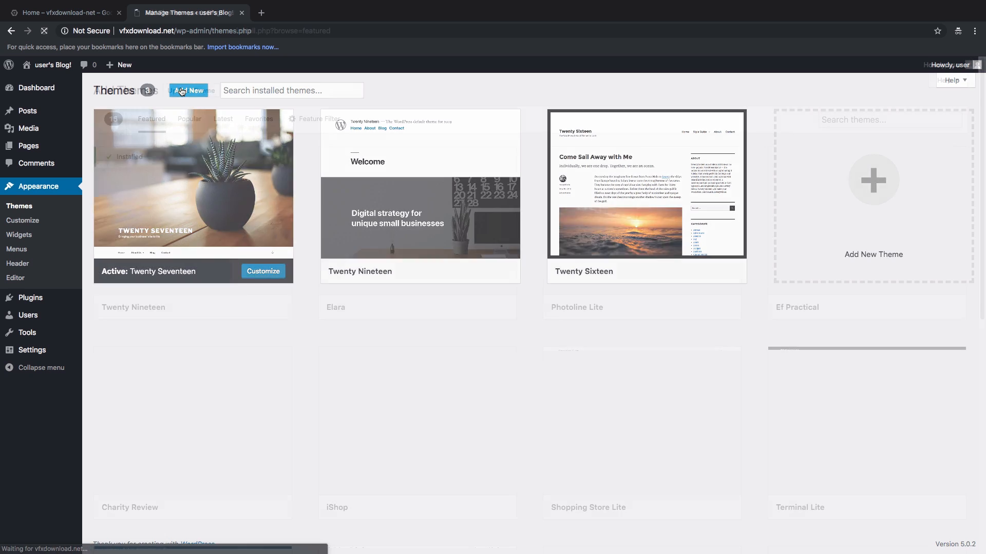
click(865, 121)
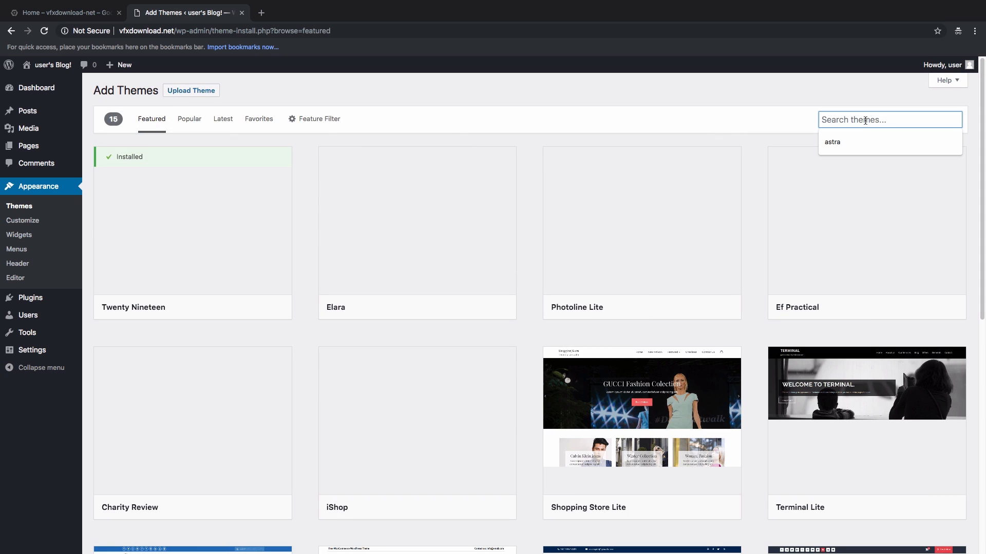
click(837, 142)
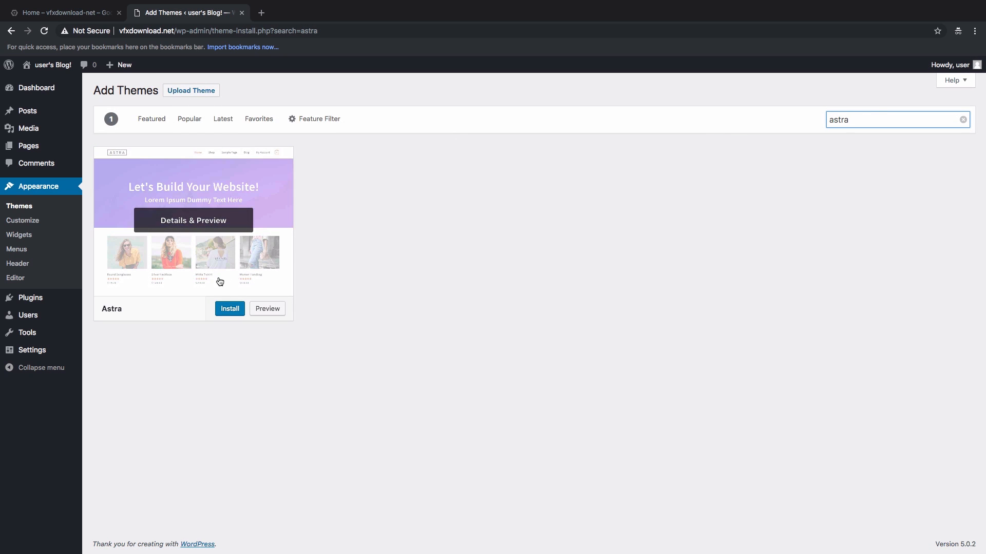
click(229, 313)
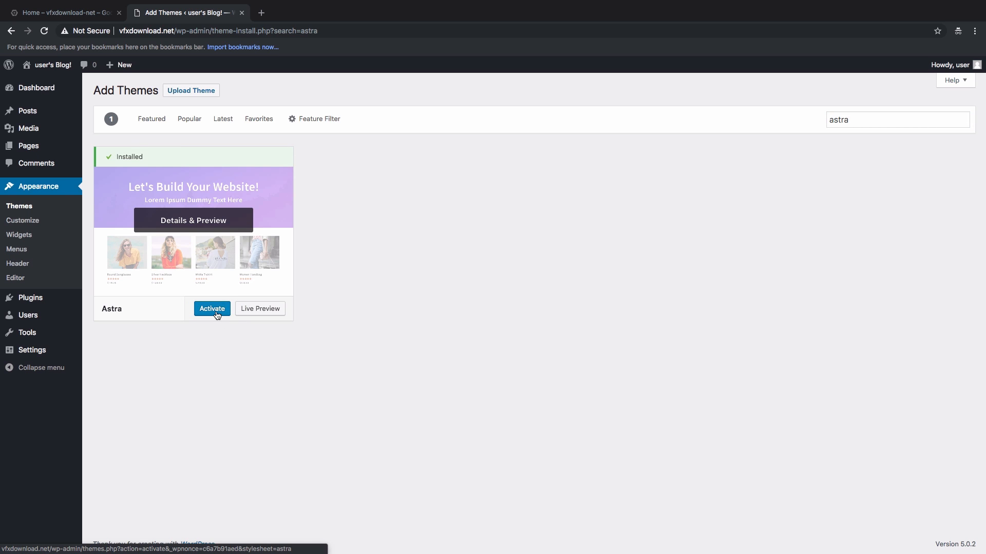
click(212, 308)
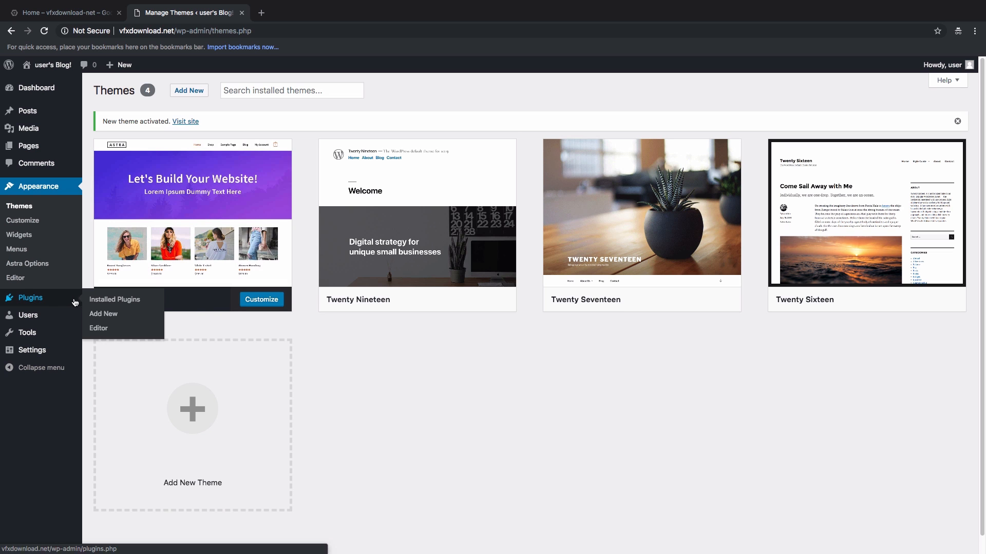
Step: Install and activate the Astra Starter Sites plugin found by searching astra
click(98, 314)
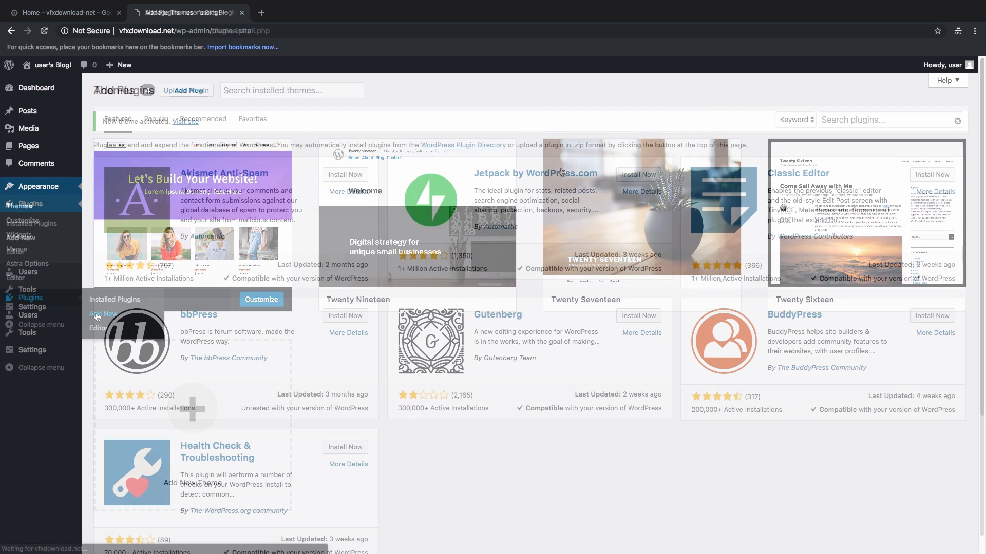
click(843, 120)
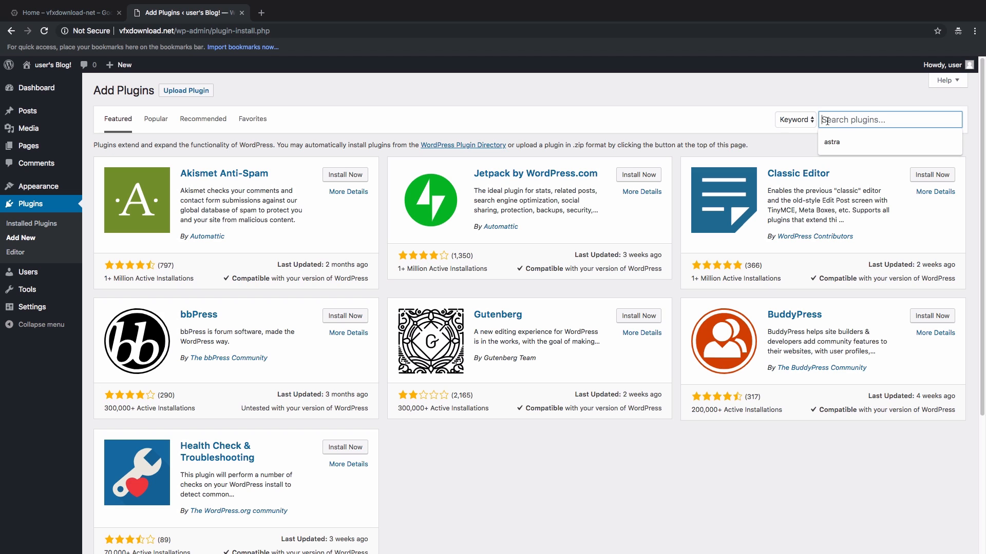
text(astra)
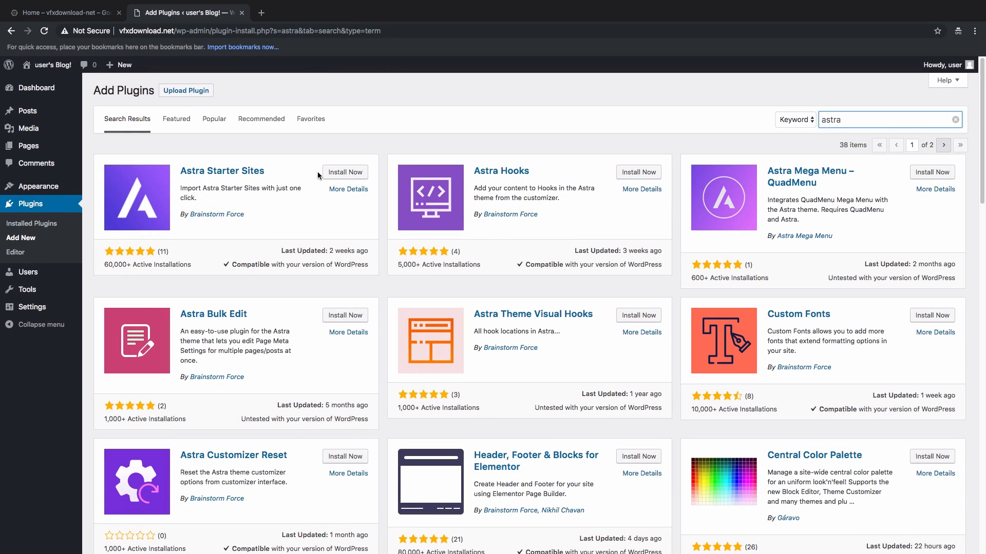
click(336, 177)
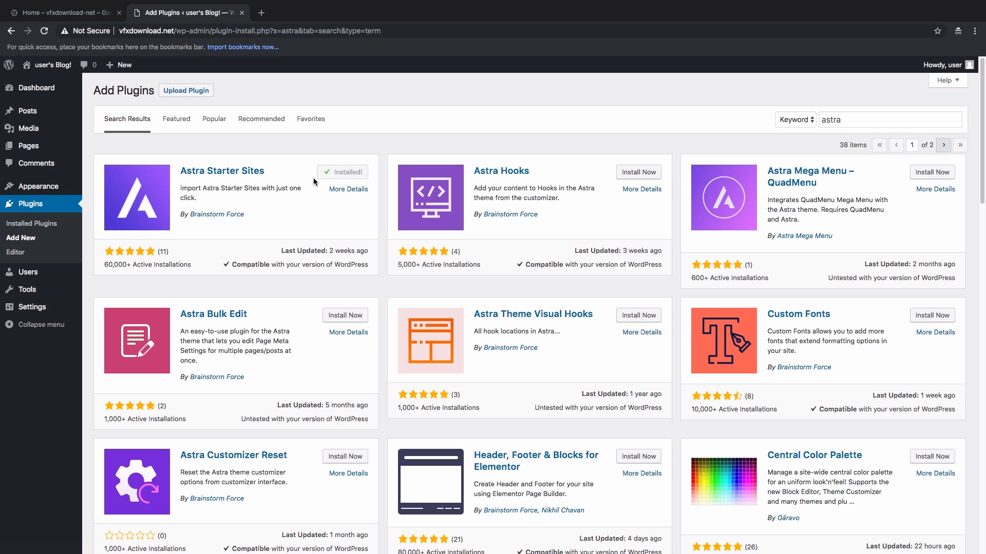
click(335, 175)
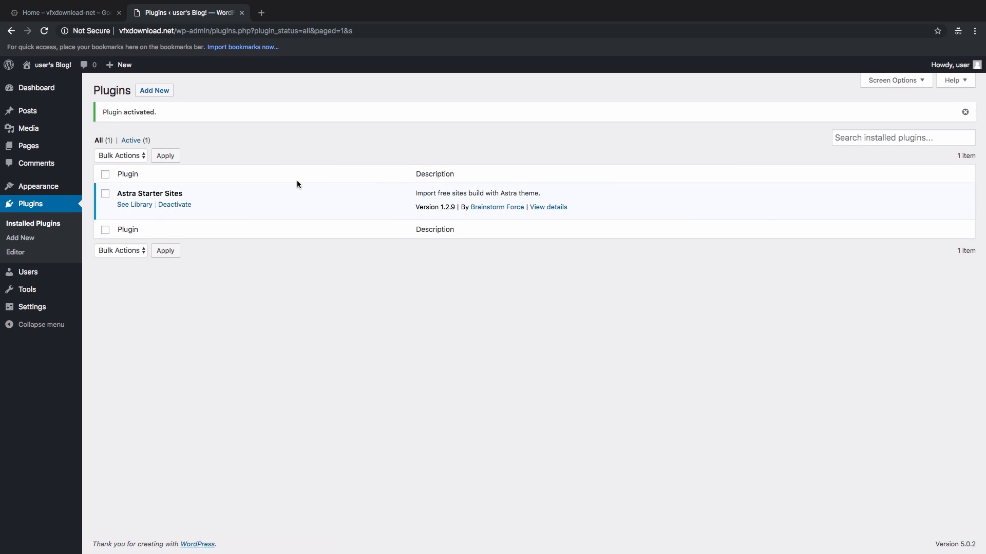
mouse_move(46, 188)
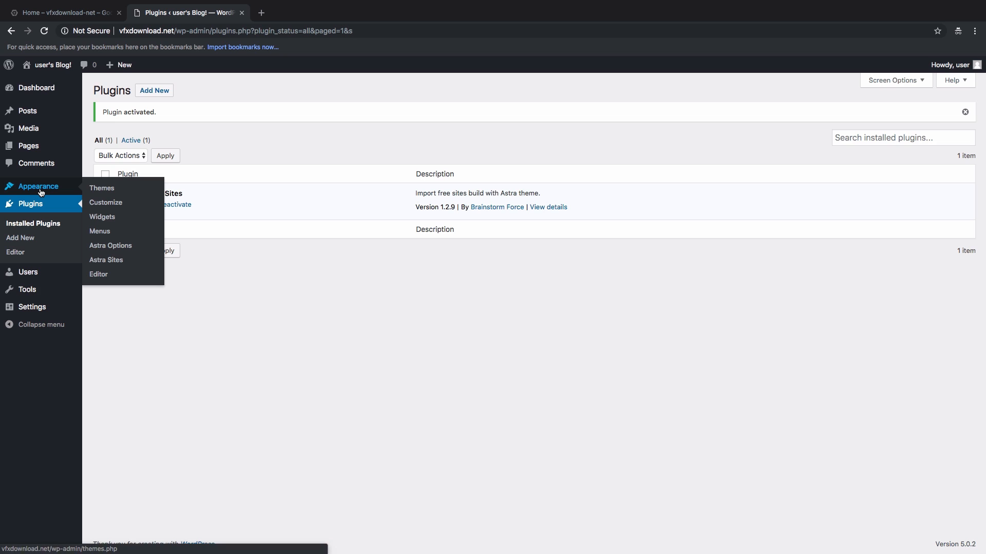
click(110, 264)
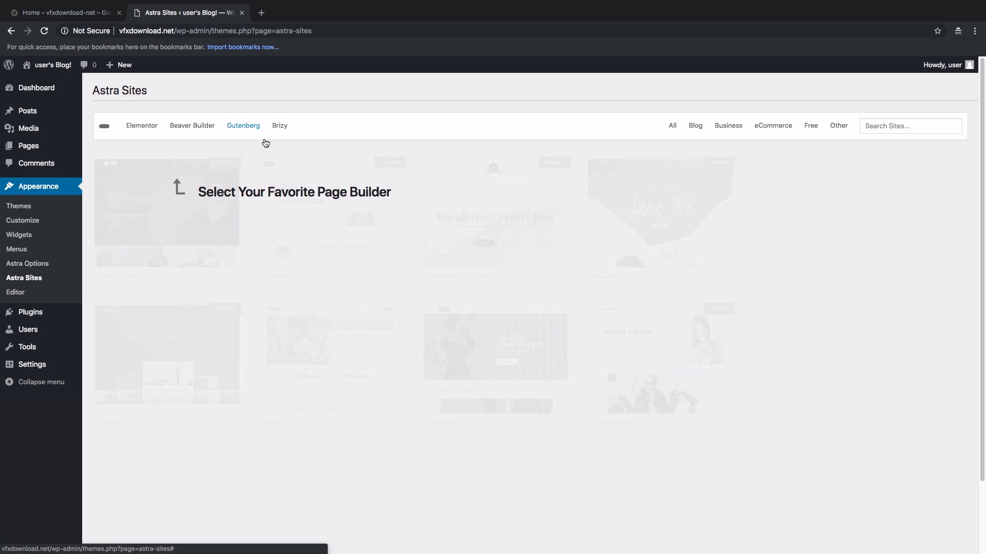
Step: Filter the Elementor starter sites to eCommerce and open the Artist site's Details & Preview
click(141, 131)
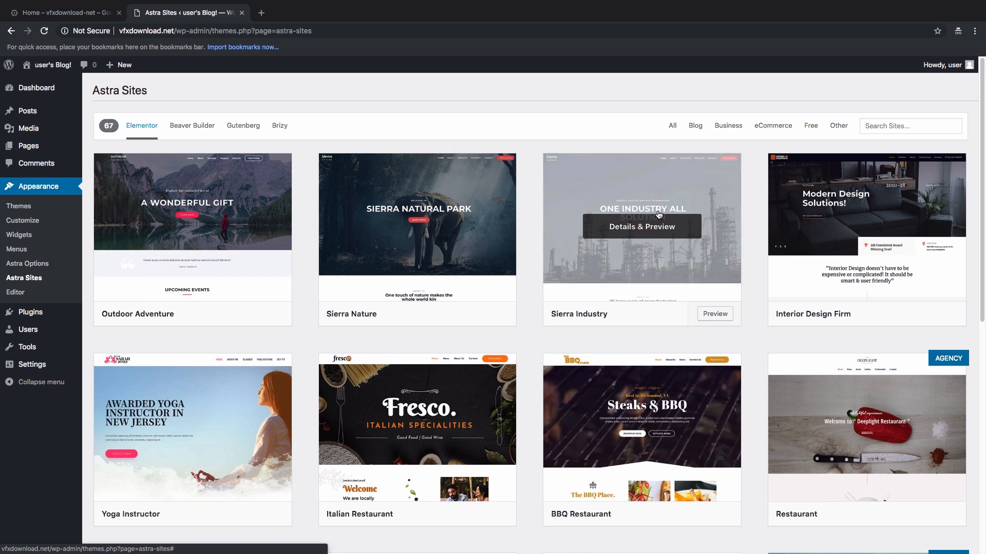
click(765, 133)
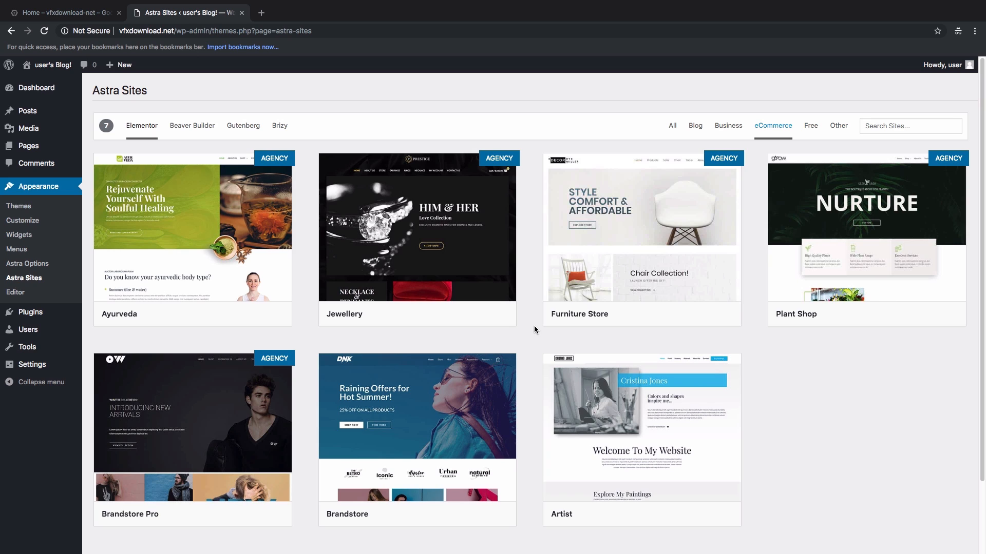
mouse_move(603, 420)
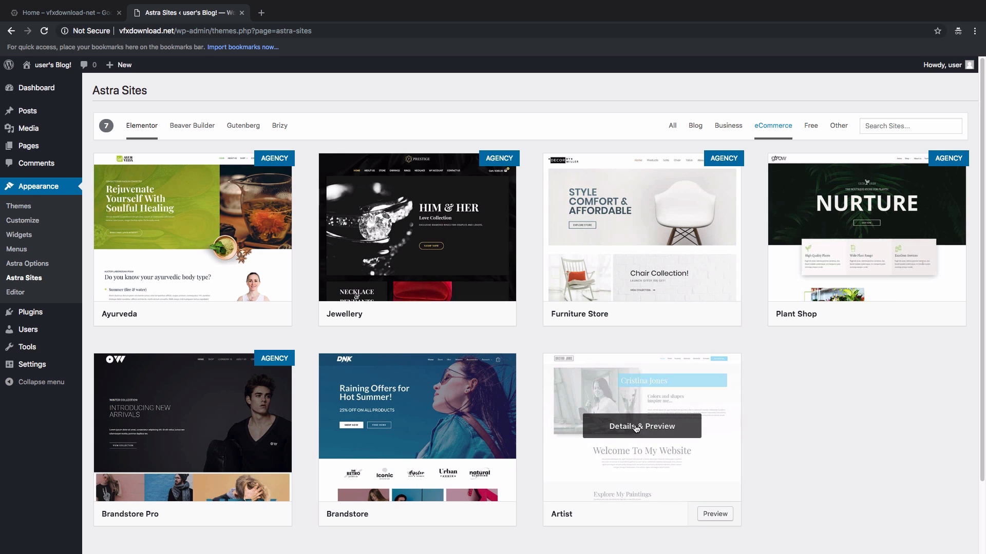
click(634, 432)
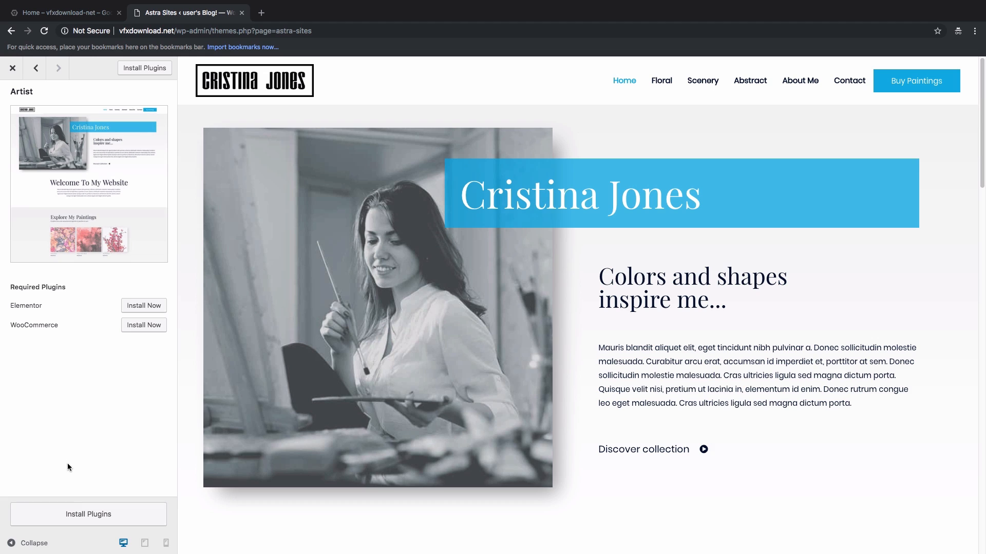
Step: Install the Elementor and WooCommerce plugins and import the Artist demo site
click(76, 514)
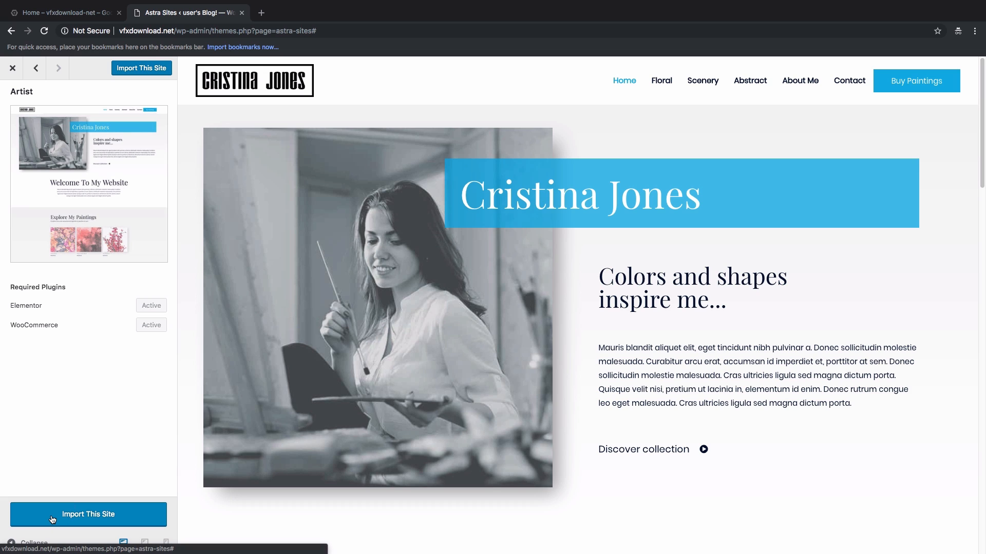
click(50, 520)
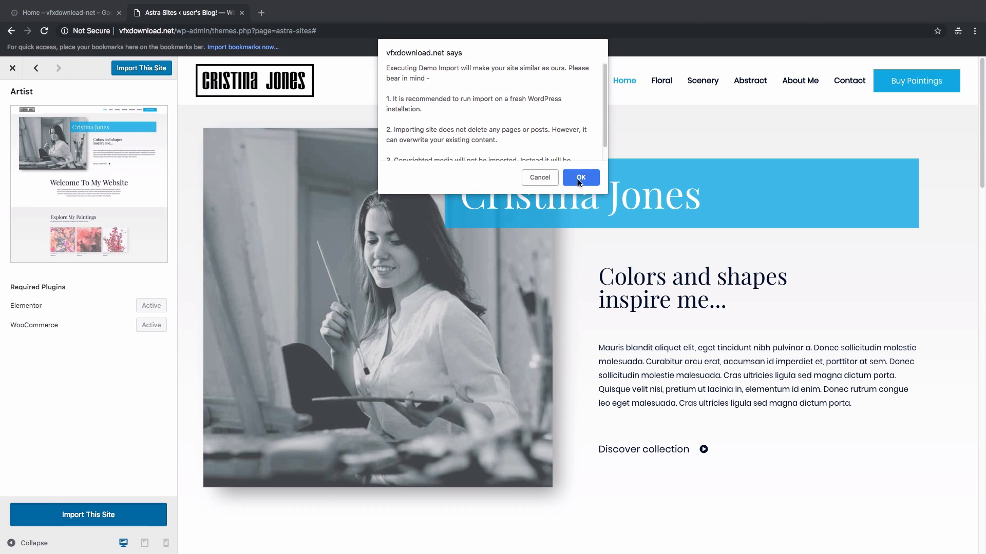
key(Return)
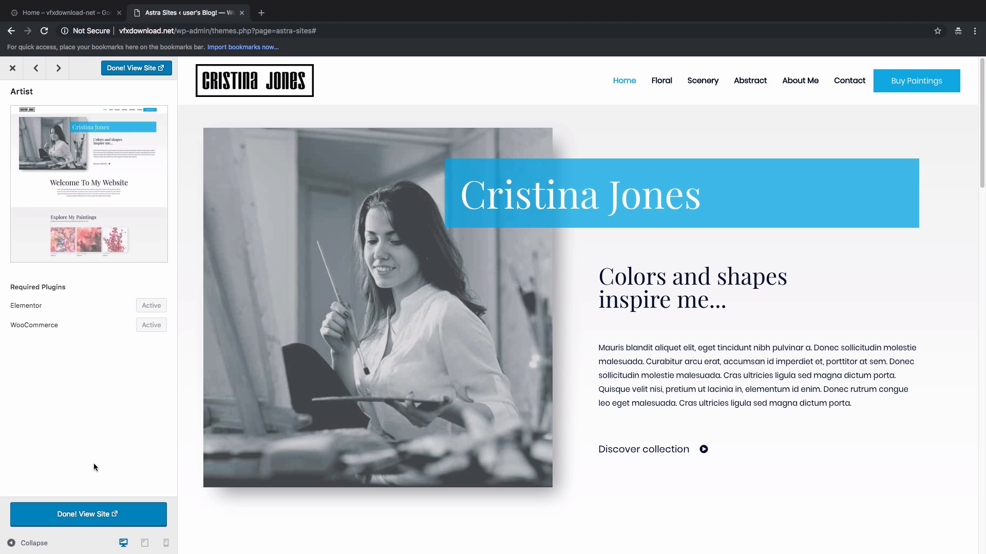
Step: View the imported Artist site's paintings homepage, then close its tab
click(63, 521)
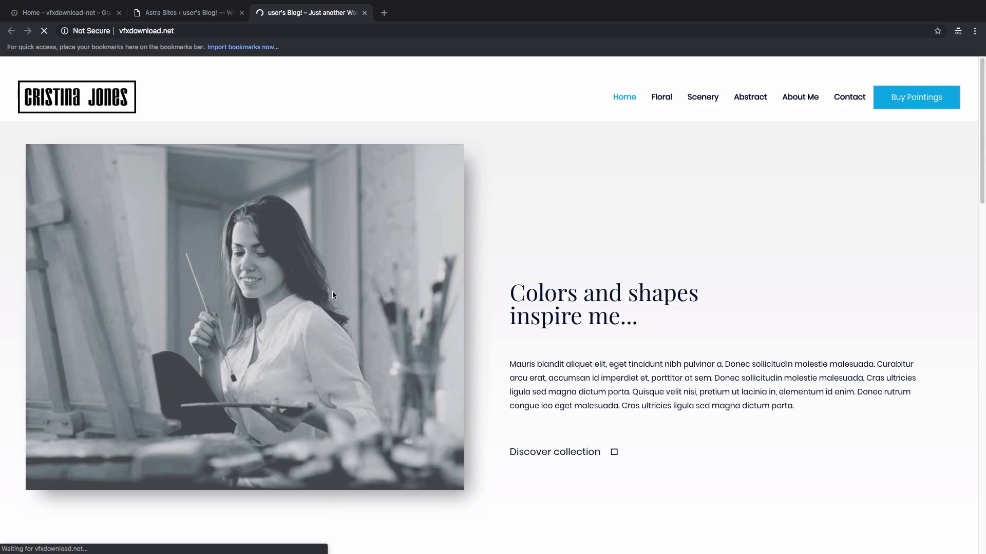
scroll(462, 291, down, 5)
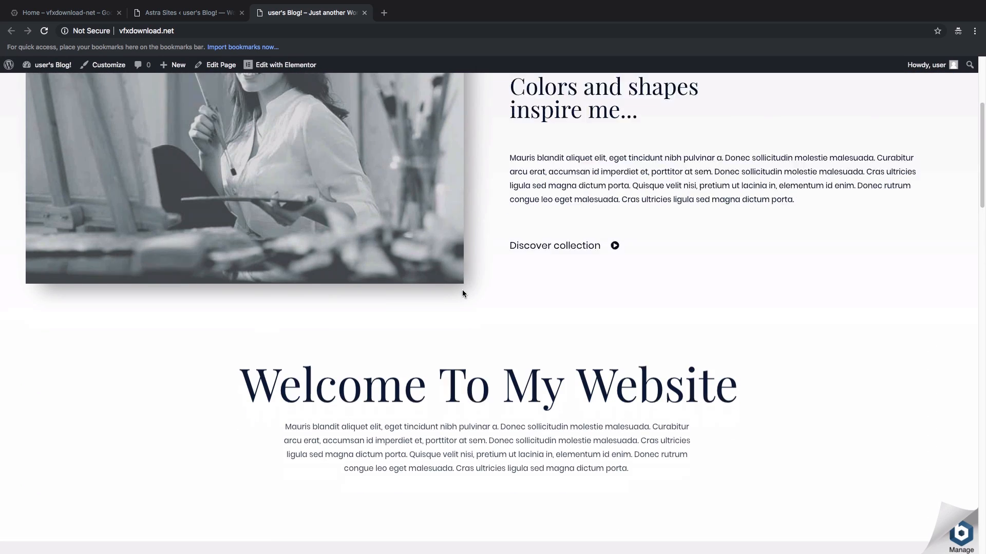
scroll(462, 293, down, 20)
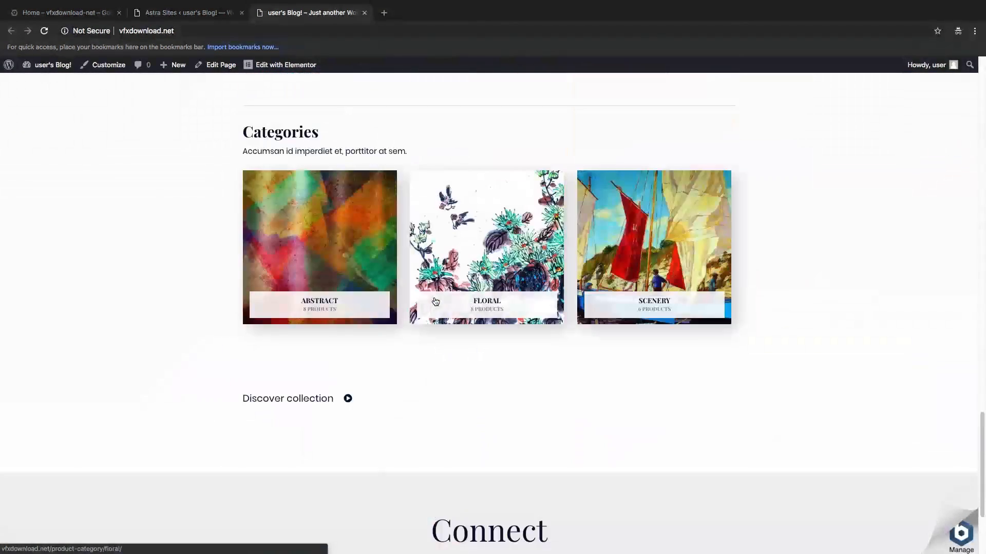
scroll(434, 300, up, 20)
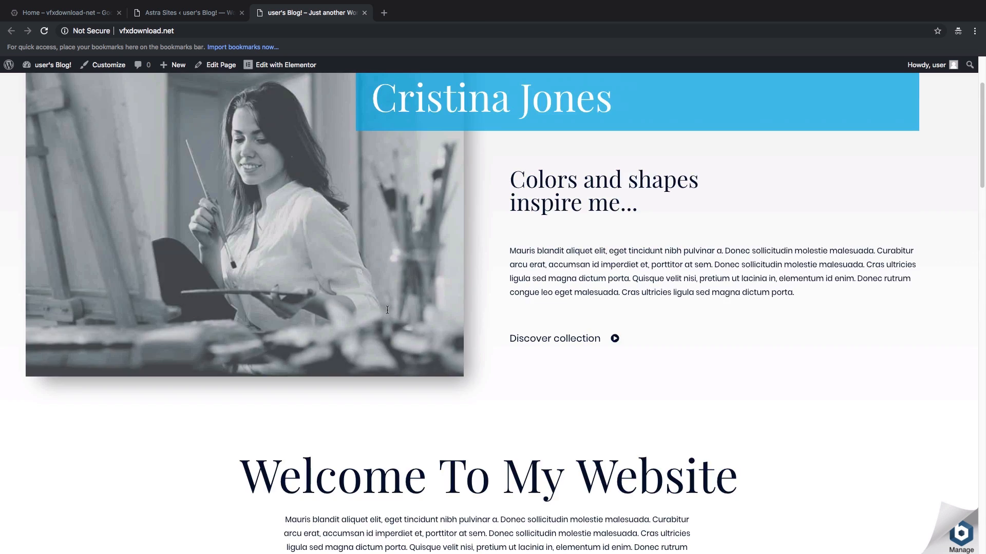
scroll(387, 310, up, 2)
scroll(419, 310, down, 10)
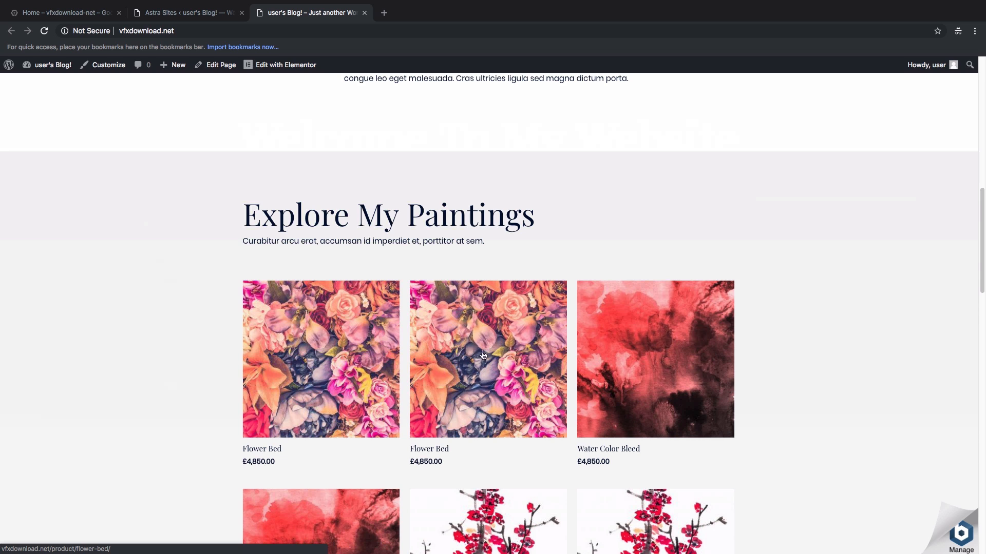
scroll(645, 353, down, 5)
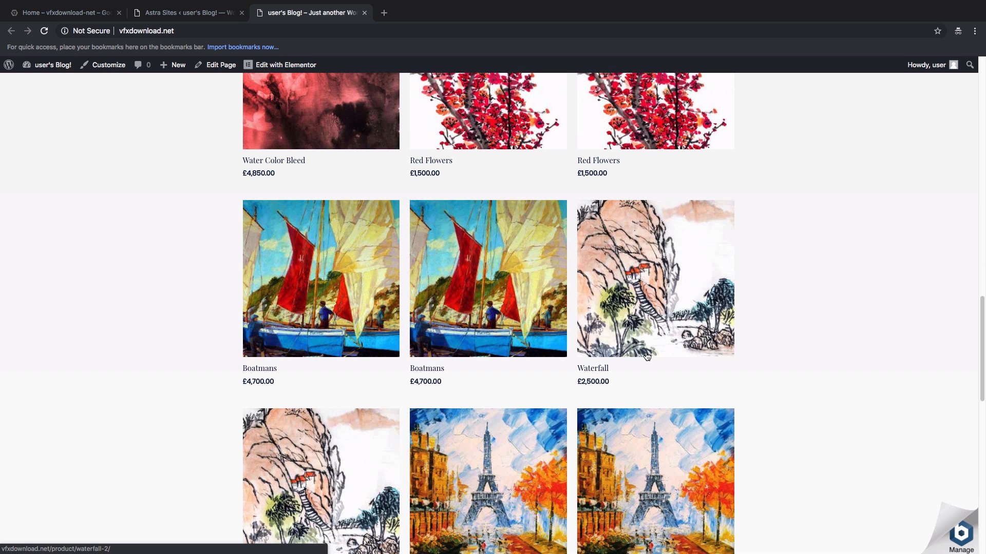
scroll(646, 352, up, 8)
scroll(531, 260, up, 8)
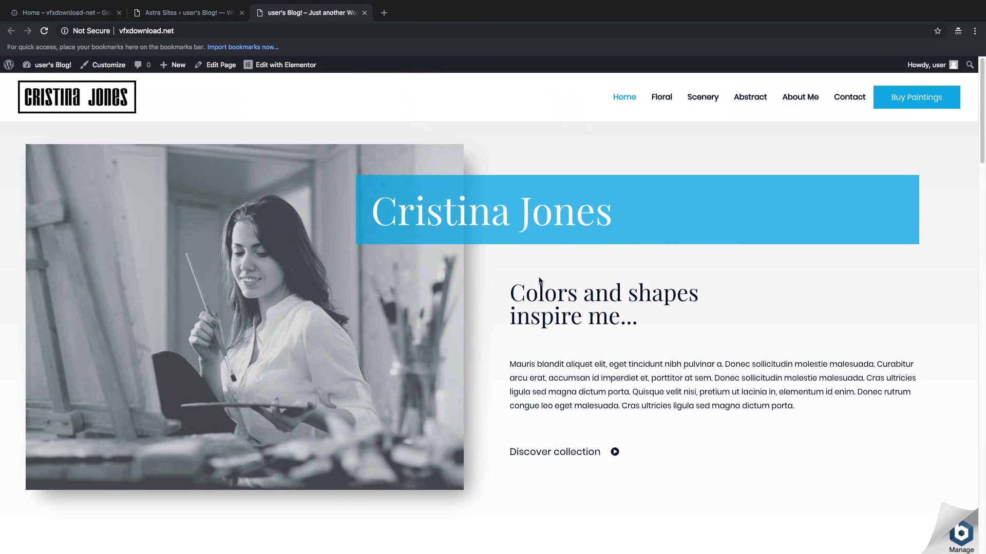
scroll(534, 272, down, 2)
scroll(539, 280, down, 6)
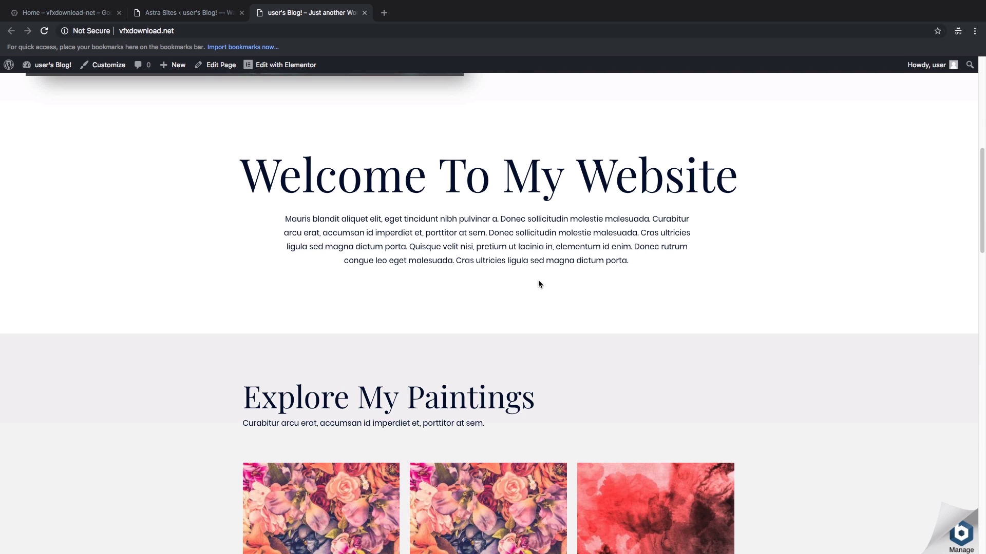
scroll(538, 284, down, 4)
scroll(466, 309, up, 10)
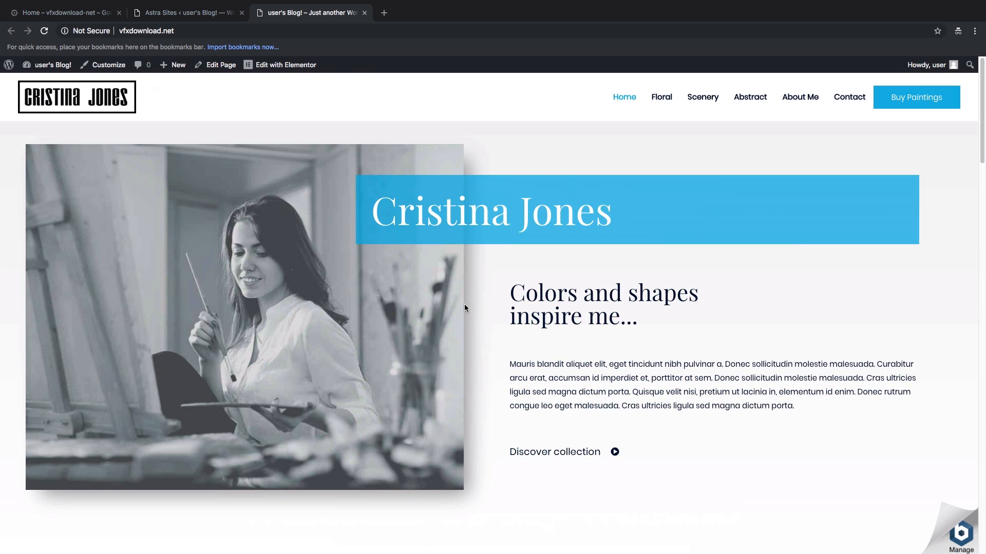
click(365, 12)
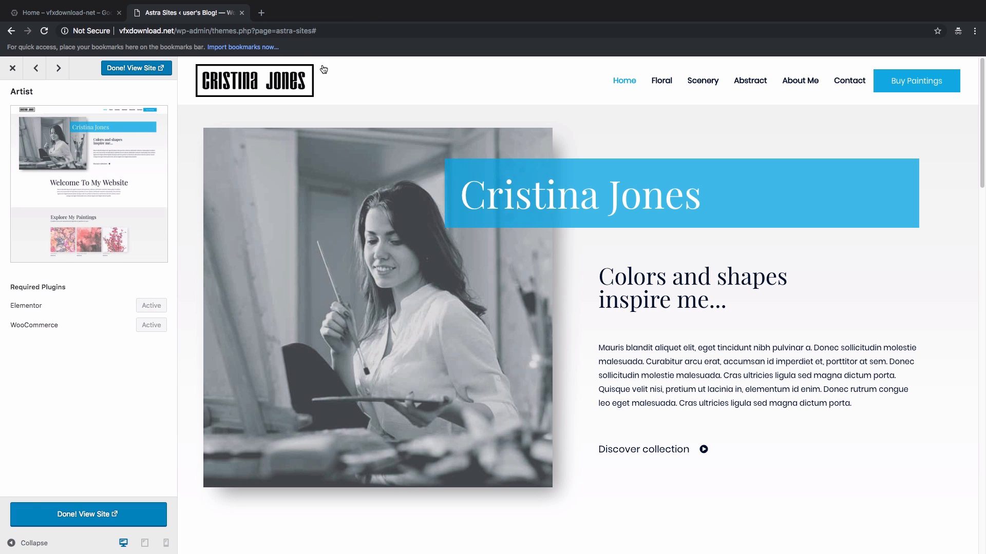
Step: Close the site preview and reload the admin so the WooCommerce and Products menus appear, then return to the Dashboard
click(11, 69)
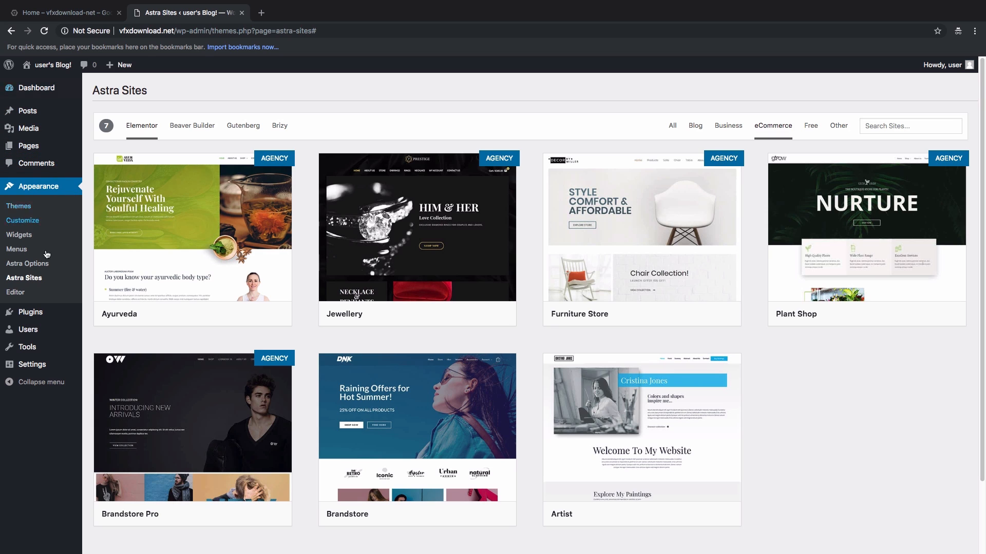
click(45, 37)
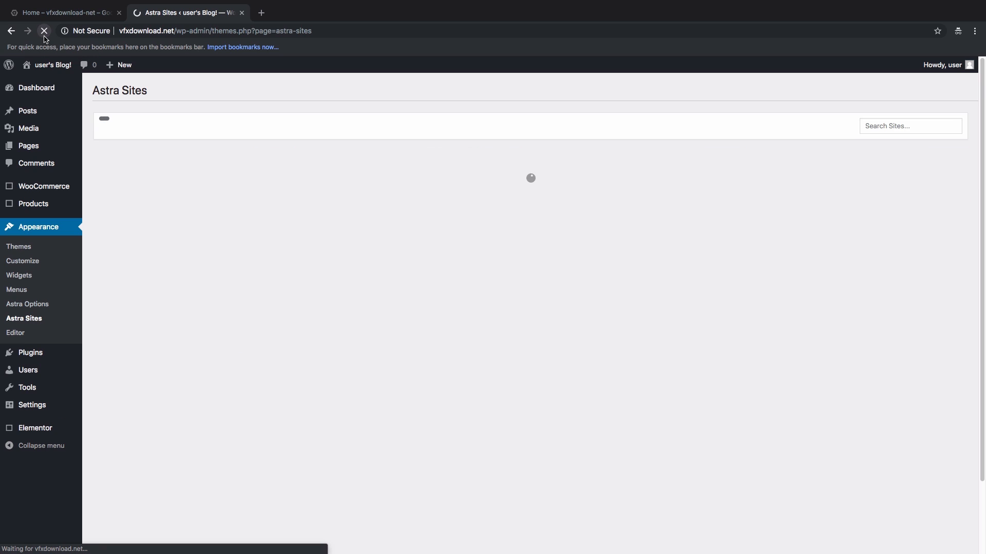
mouse_move(17, 185)
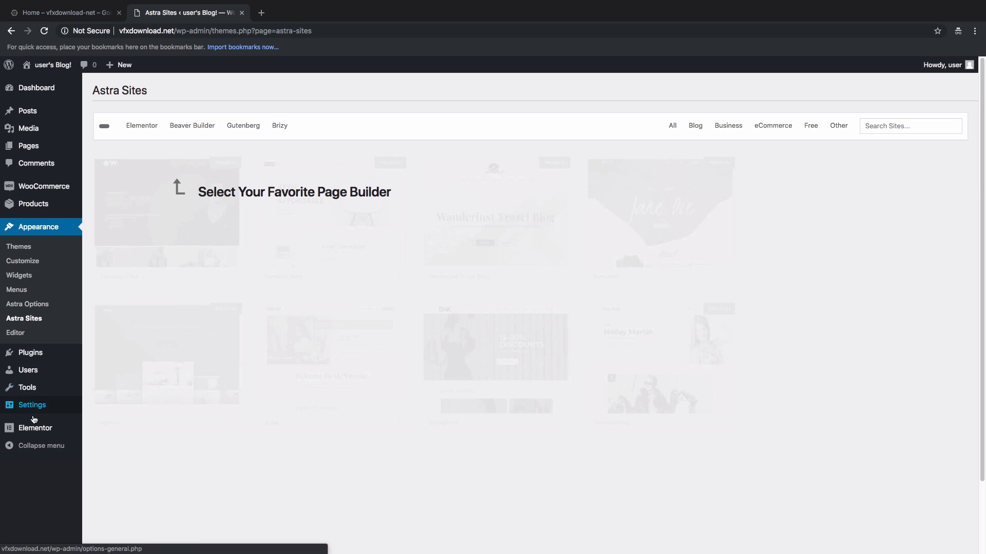
mouse_move(35, 430)
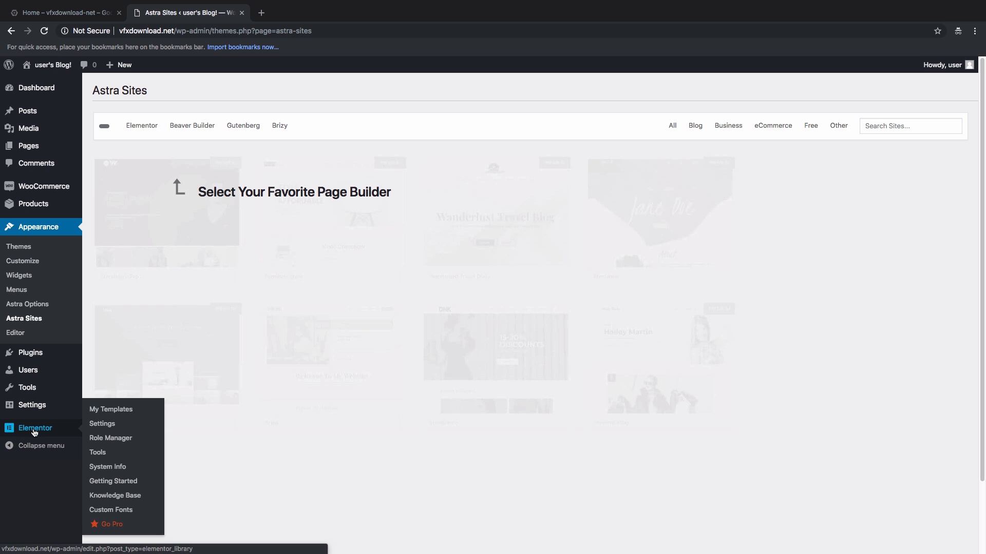
scroll(51, 150, down, 2)
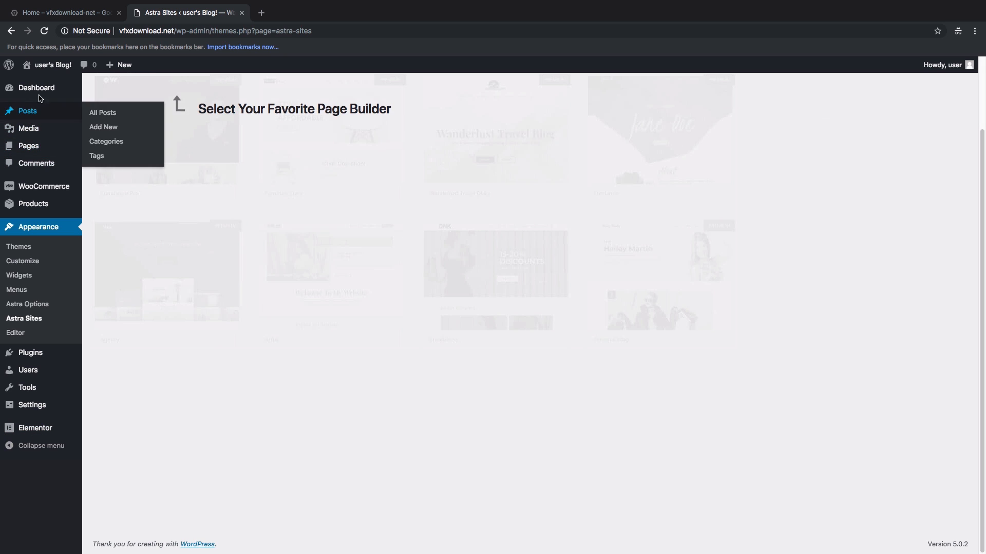
click(31, 91)
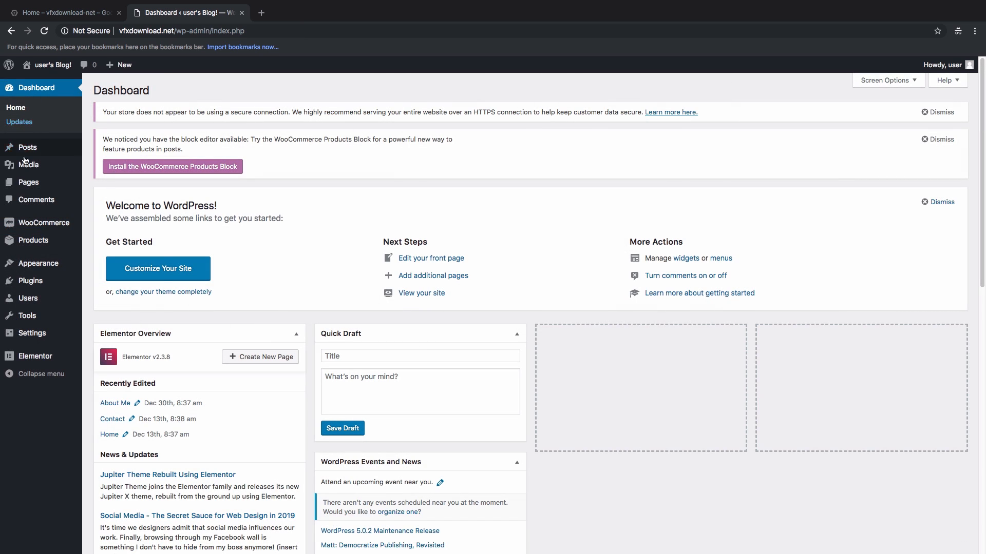
mouse_move(25, 226)
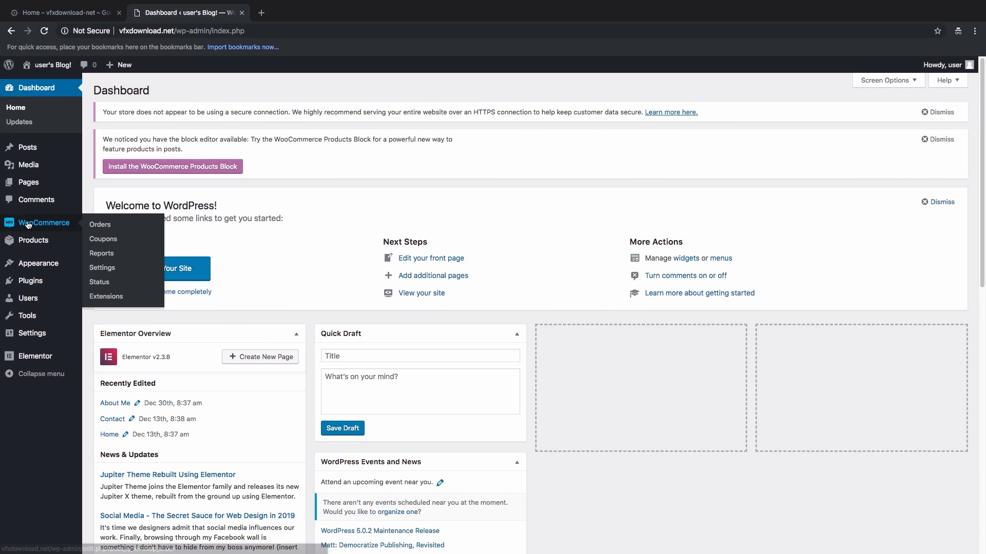
Step: In WooCommerce General settings, enter the store address 'India, Punjab, Ahmedgarh' and city Ahmedgarh
click(89, 269)
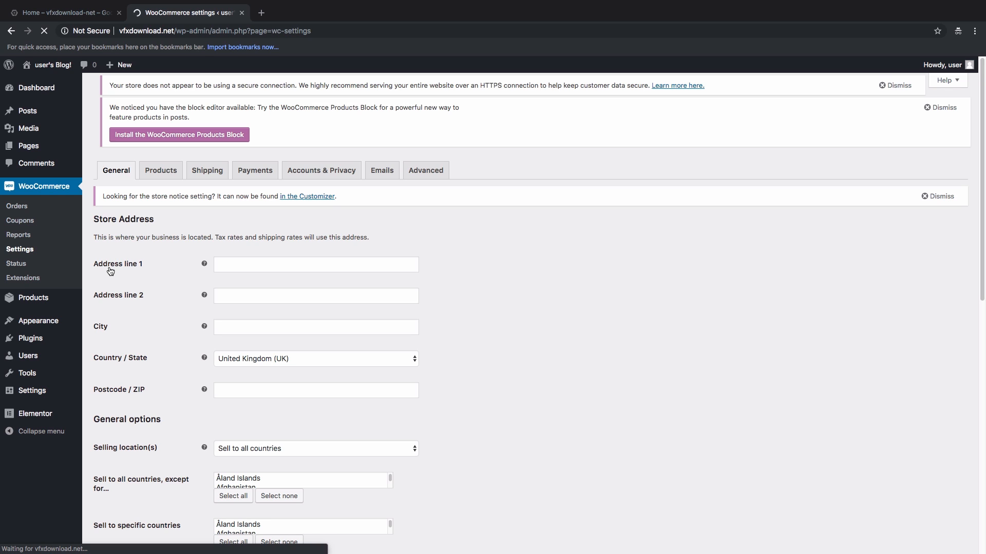
click(228, 265)
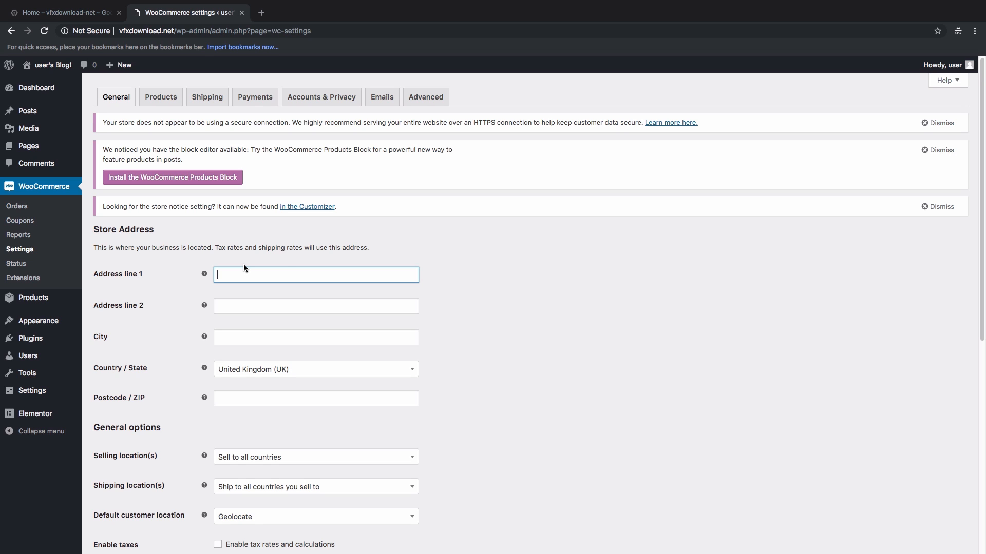
text(India, Punjab, Ahmedgarh)
click(237, 304)
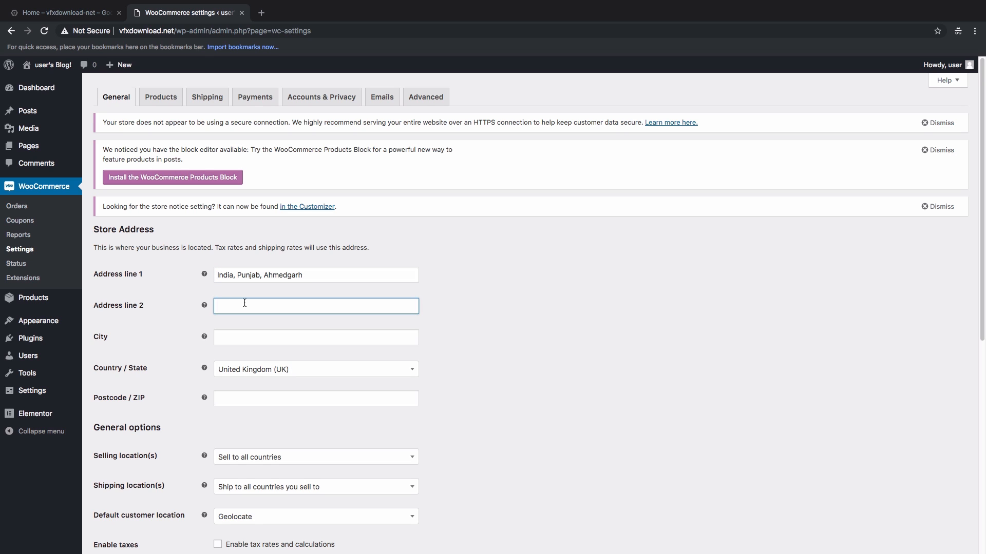
click(237, 336)
text(Ahmedgarh)
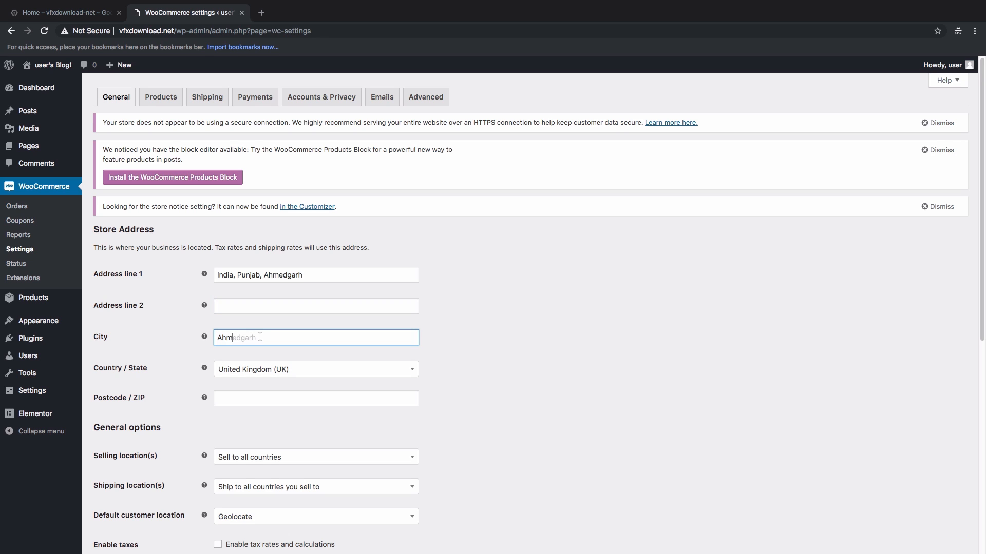
Step: Set the store country/state to India — Punjab and the postcode to 148021
click(238, 370)
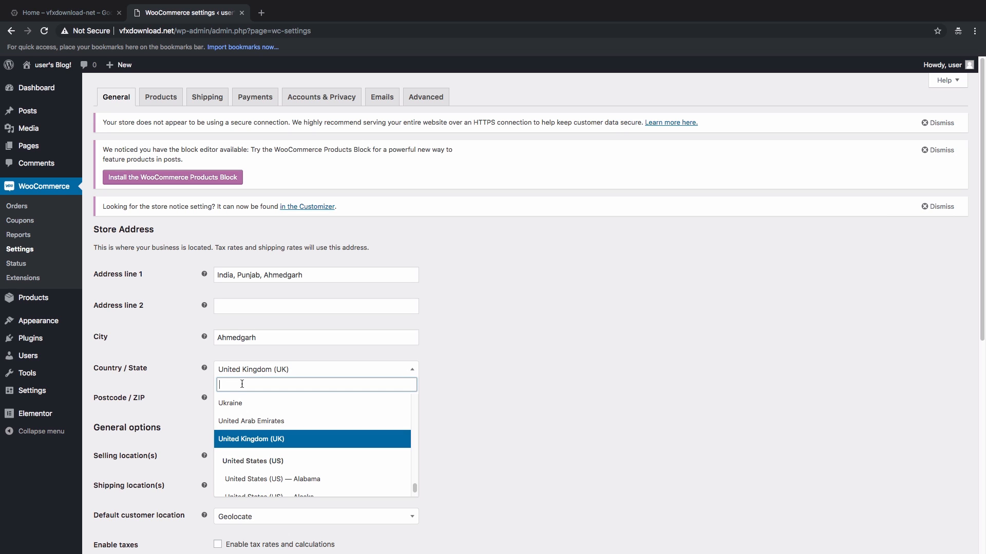
text(india)
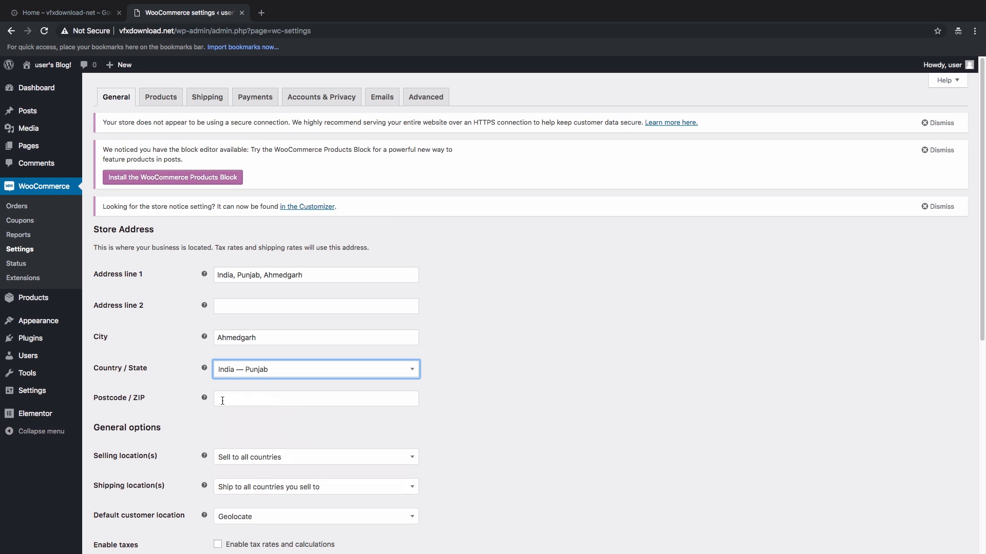
click(222, 400)
text(148021)
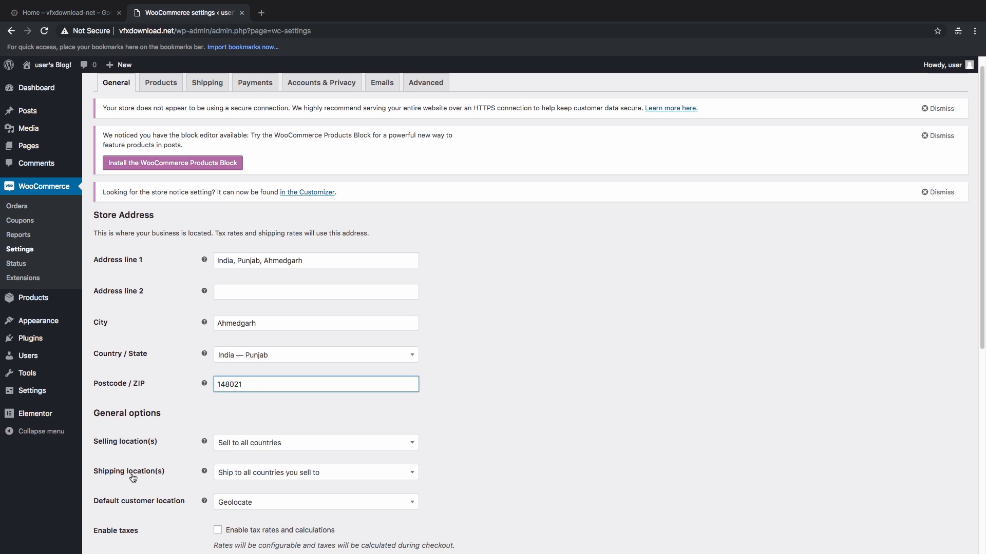
click(237, 473)
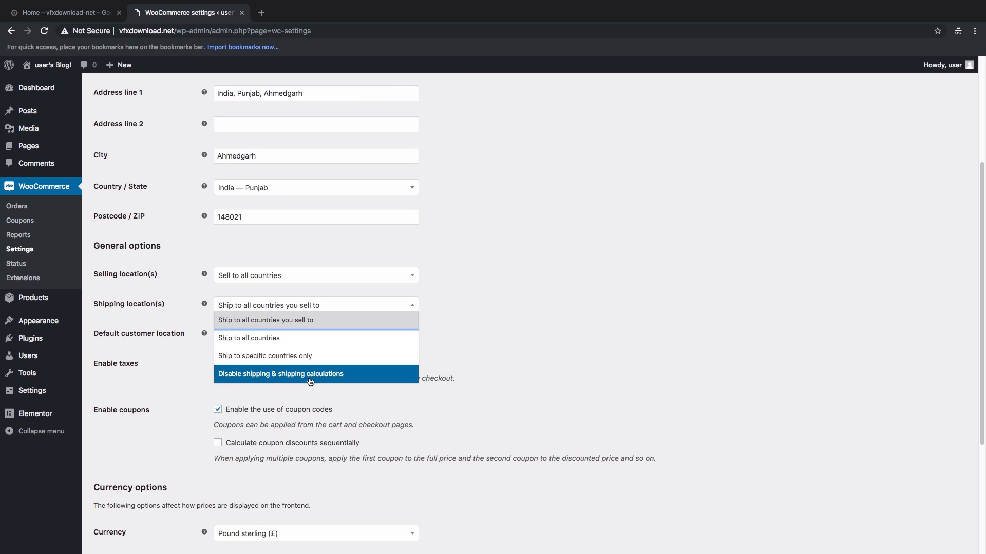
Step: Set Shipping location(s) to Disable shipping
click(327, 379)
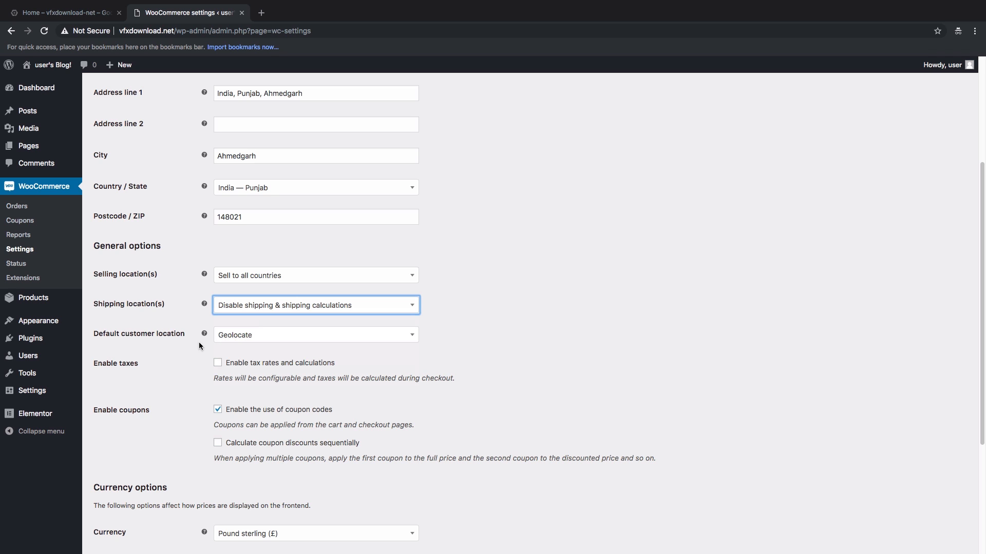
scroll(139, 384, down, 1)
scroll(140, 385, down, 5)
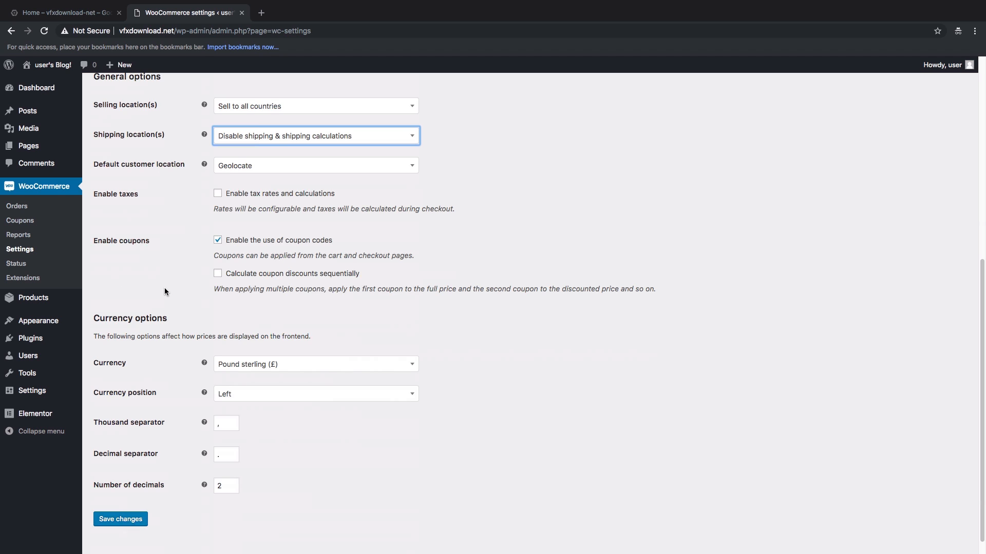
scroll(159, 328, down, 1)
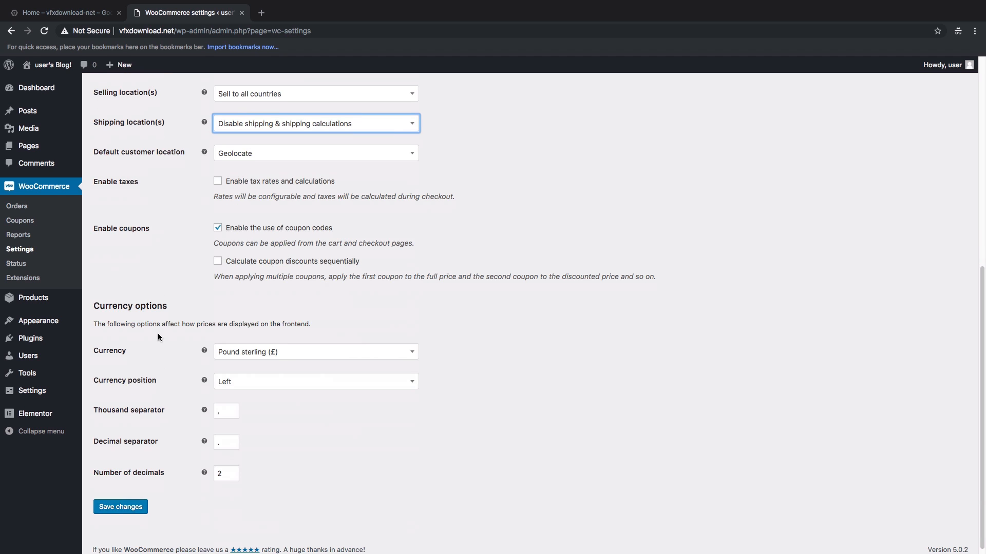
Step: Make Indian rupee (₹) the store currency and save the general settings
click(242, 352)
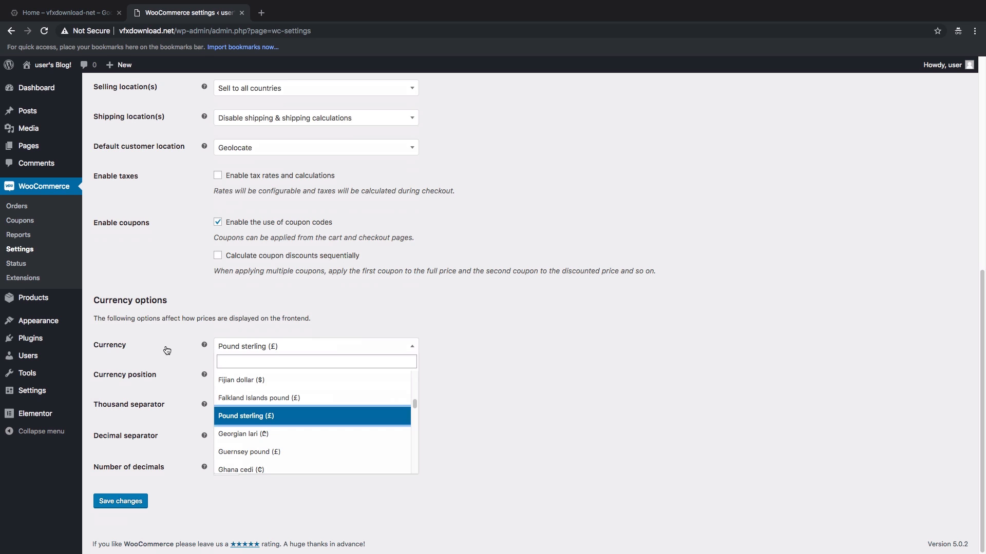
text(india)
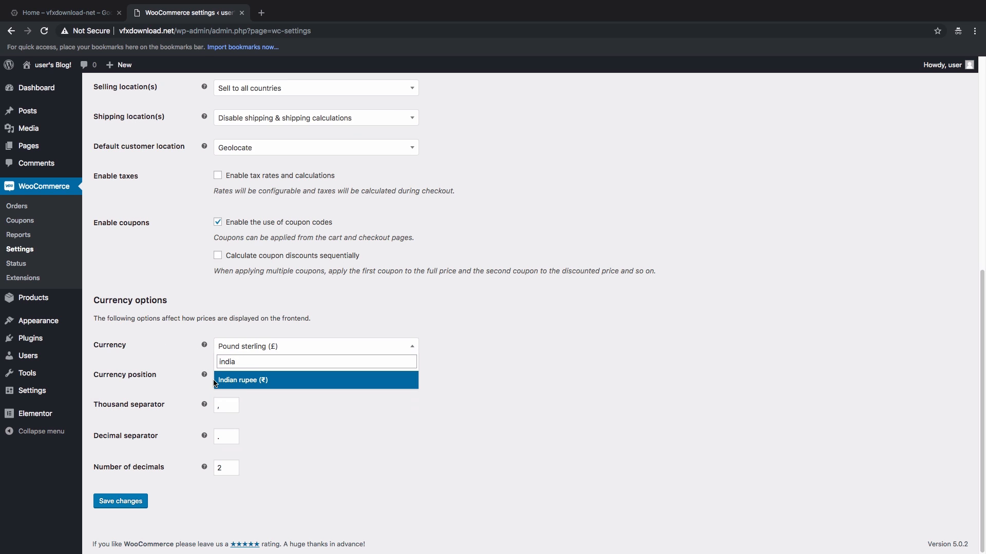
click(271, 384)
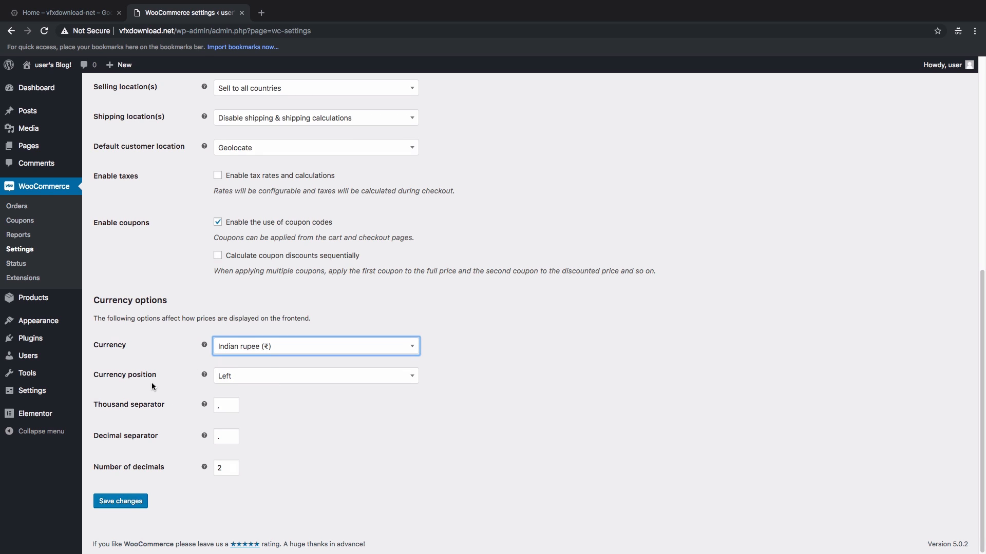
click(127, 507)
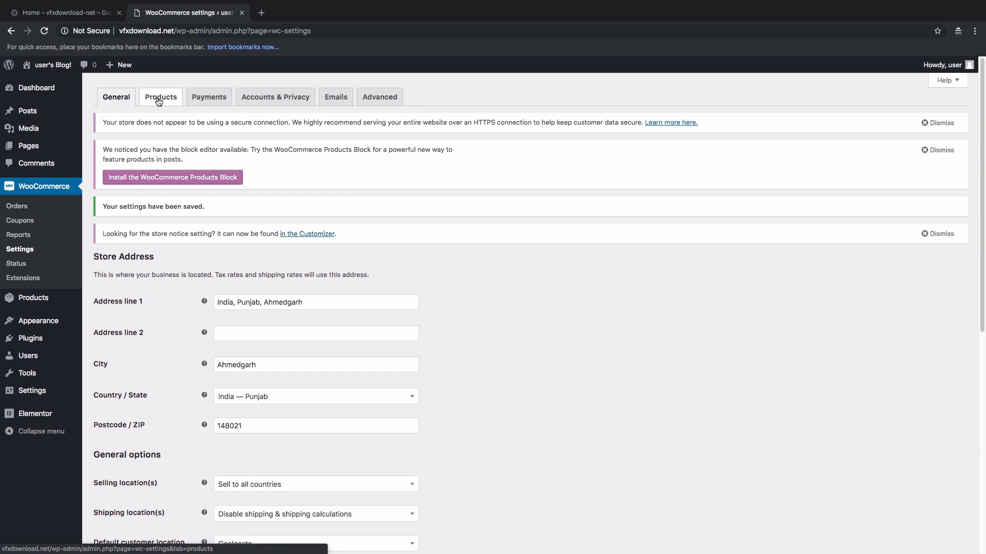
Step: Review the Products settings, with Paintings as shop page and kg/cm units, and save them
click(160, 98)
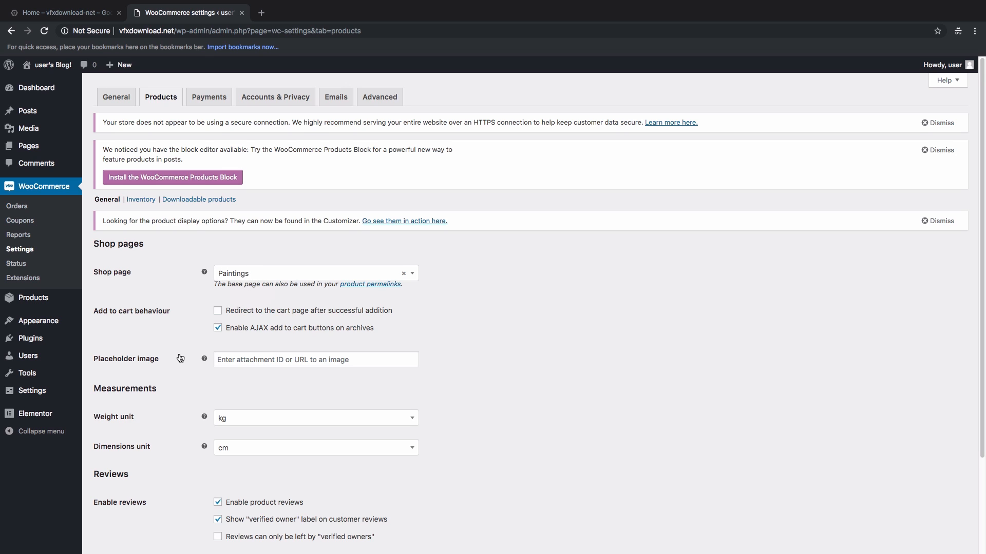
scroll(180, 358, down, 1)
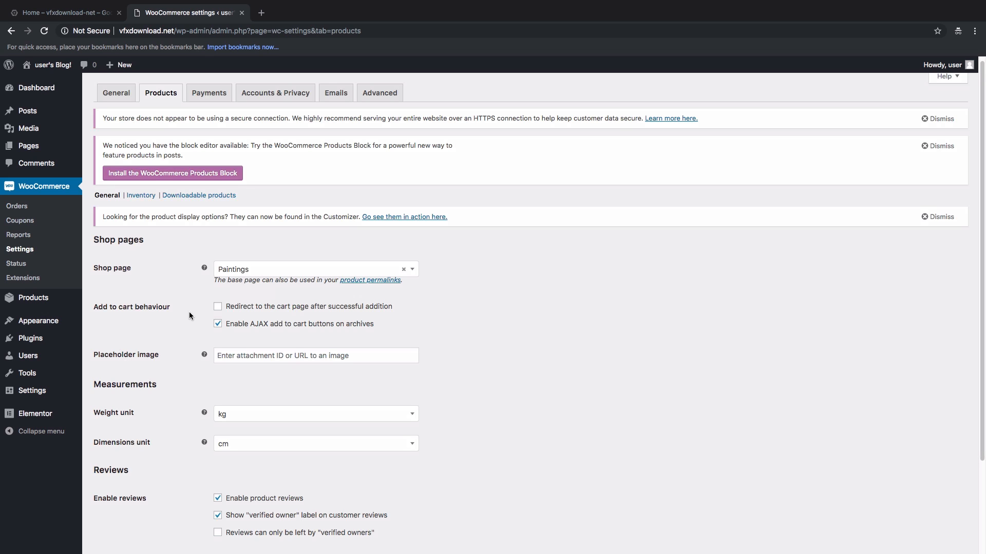
scroll(165, 358, down, 1)
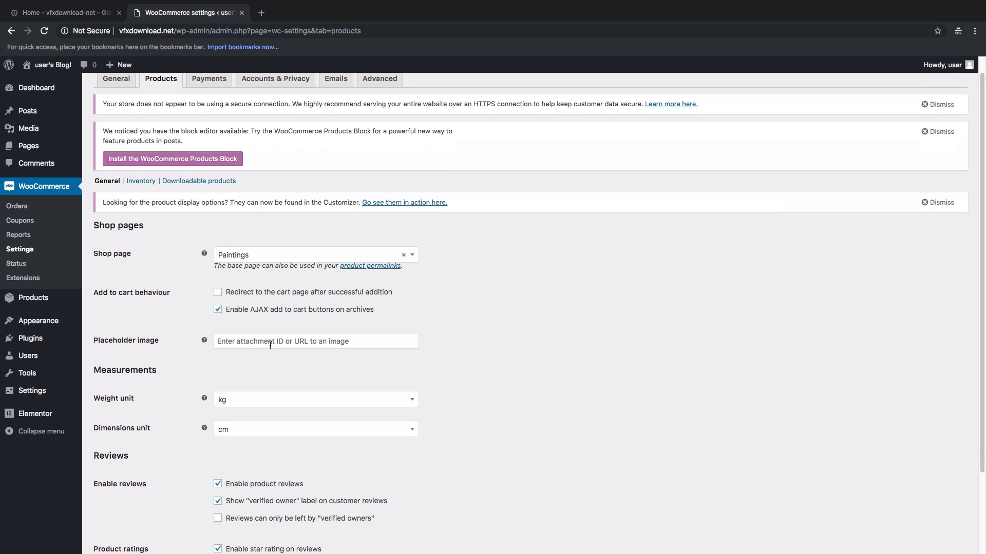
scroll(172, 362, down, 5)
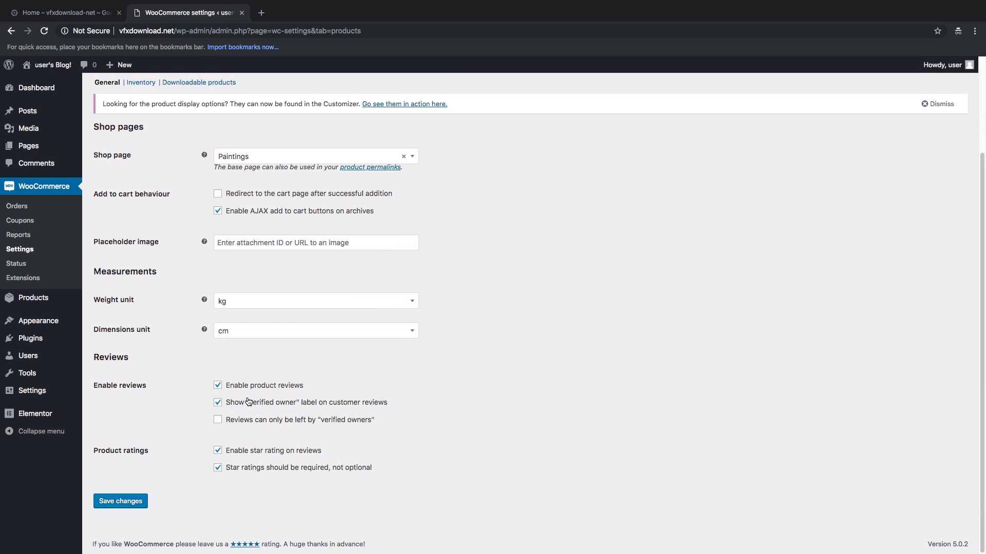
click(132, 505)
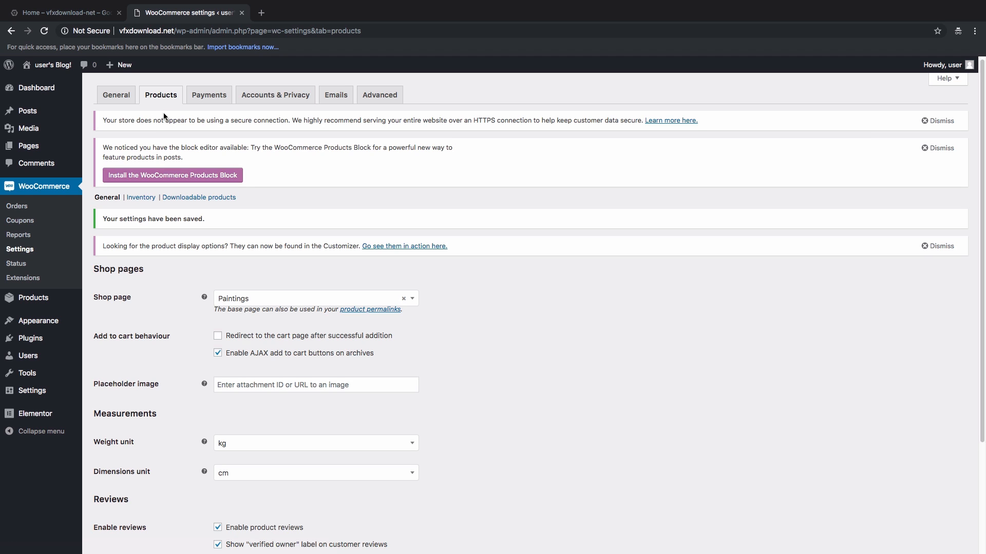
Step: Disable stock management in the Inventory settings and save
click(144, 203)
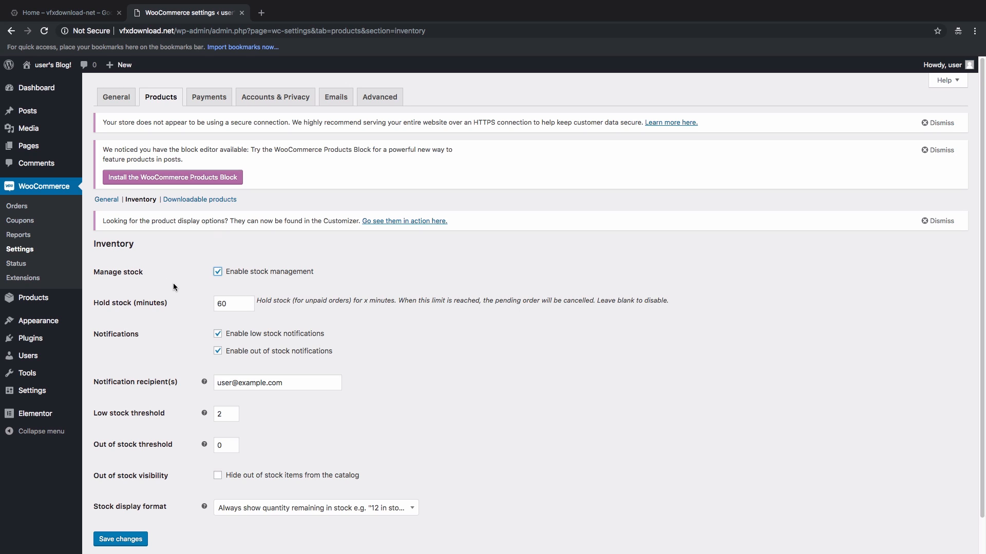
click(218, 272)
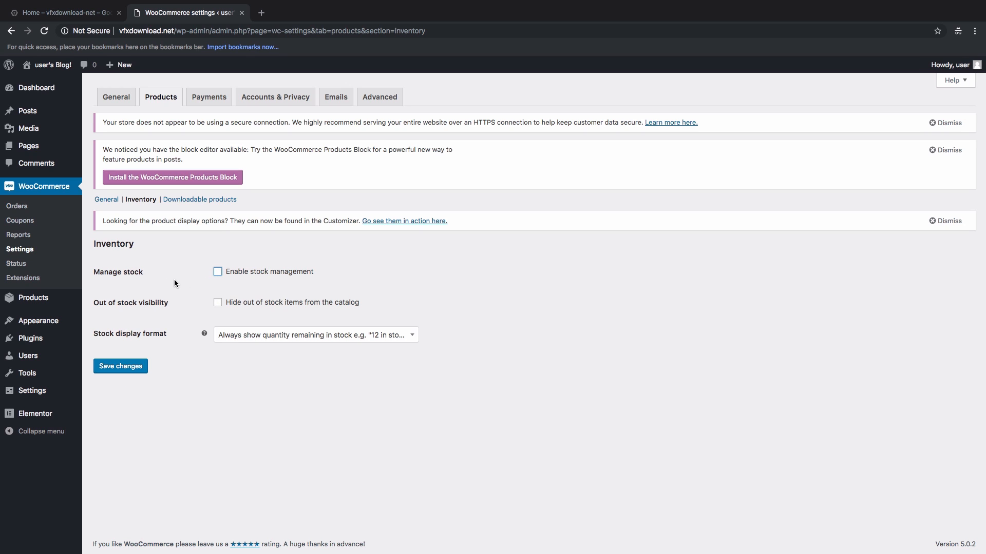
click(147, 370)
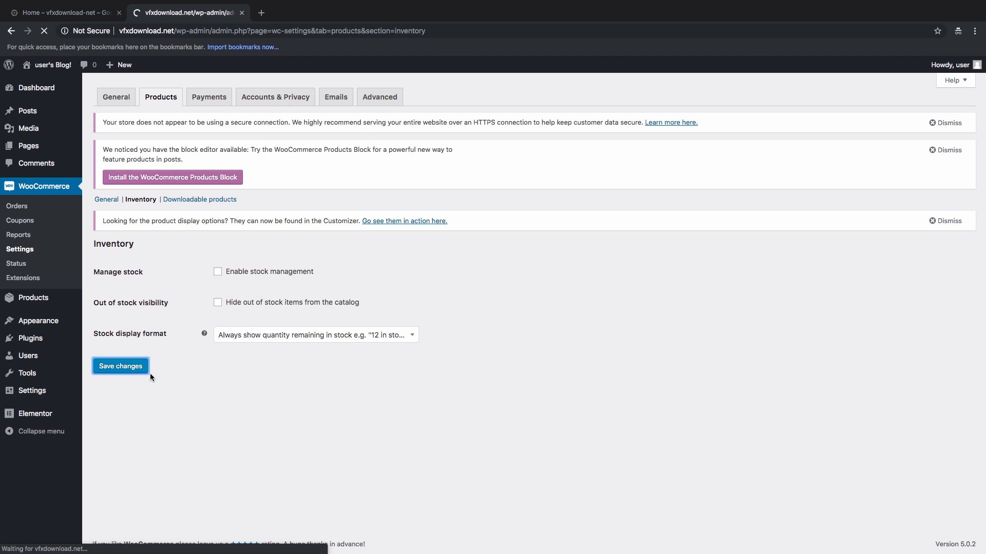
click(187, 204)
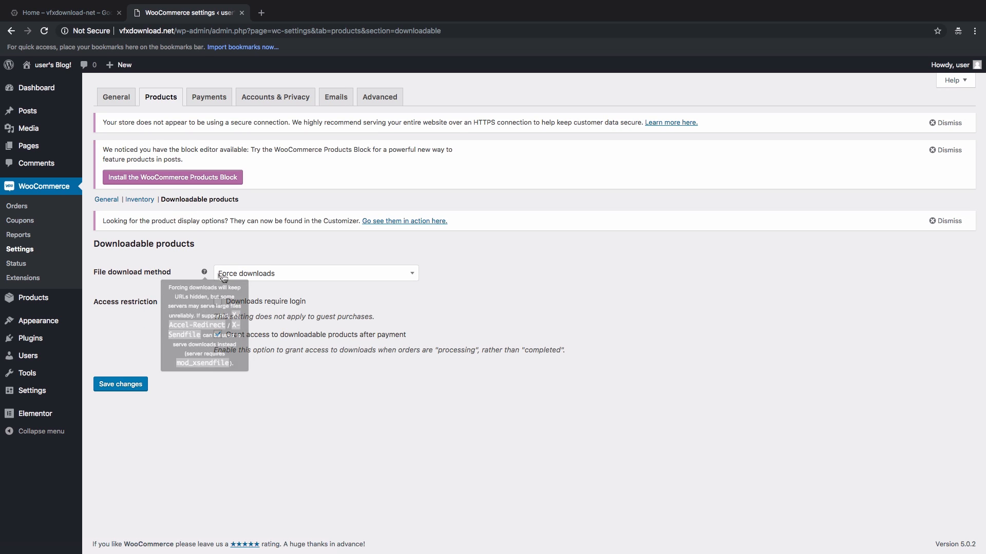
Step: Keep Force downloads as the download method, require login for downloads, and save
click(262, 275)
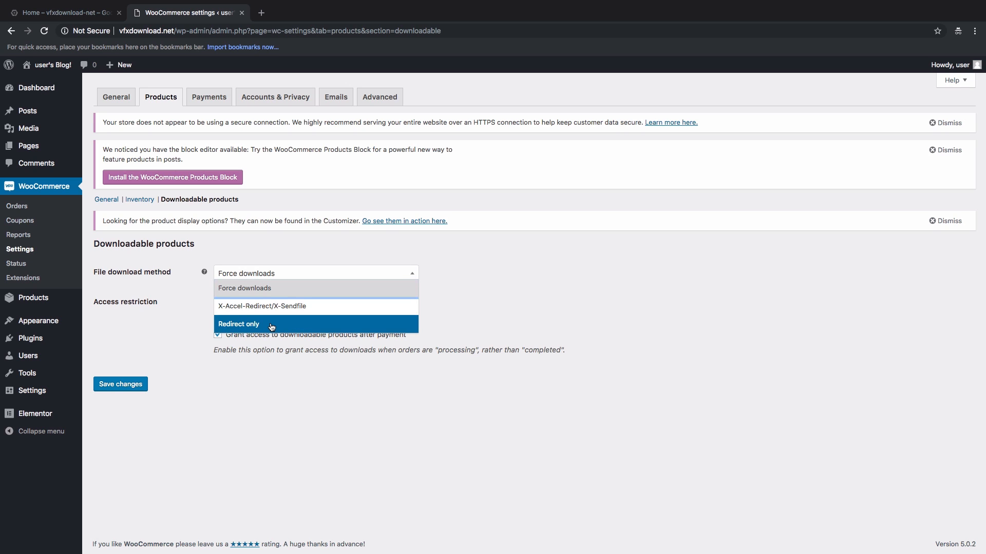
click(251, 295)
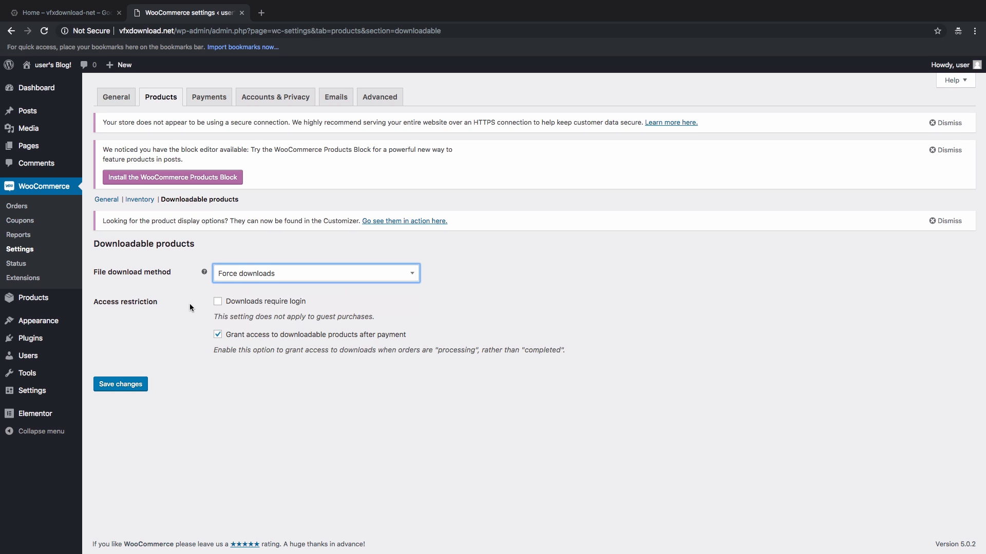
click(218, 302)
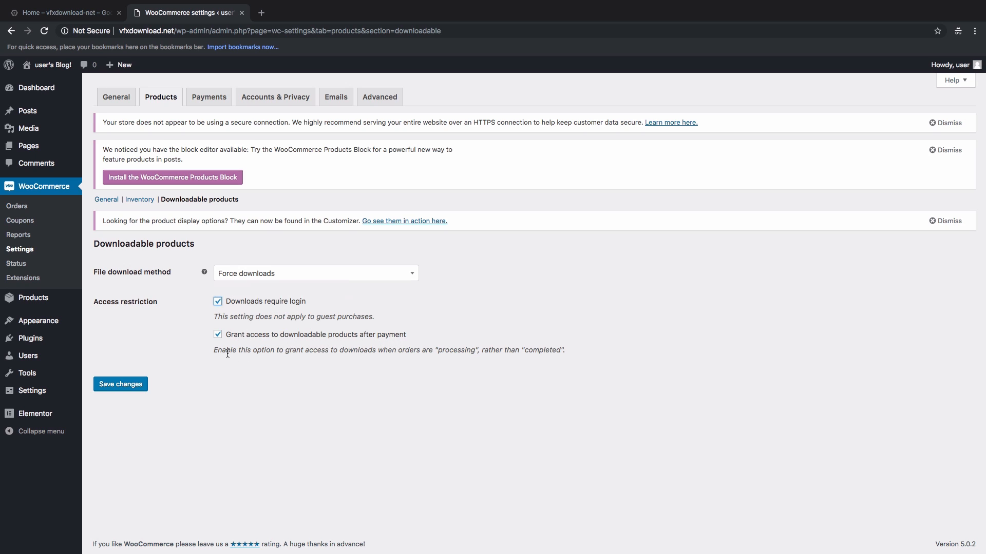
click(123, 386)
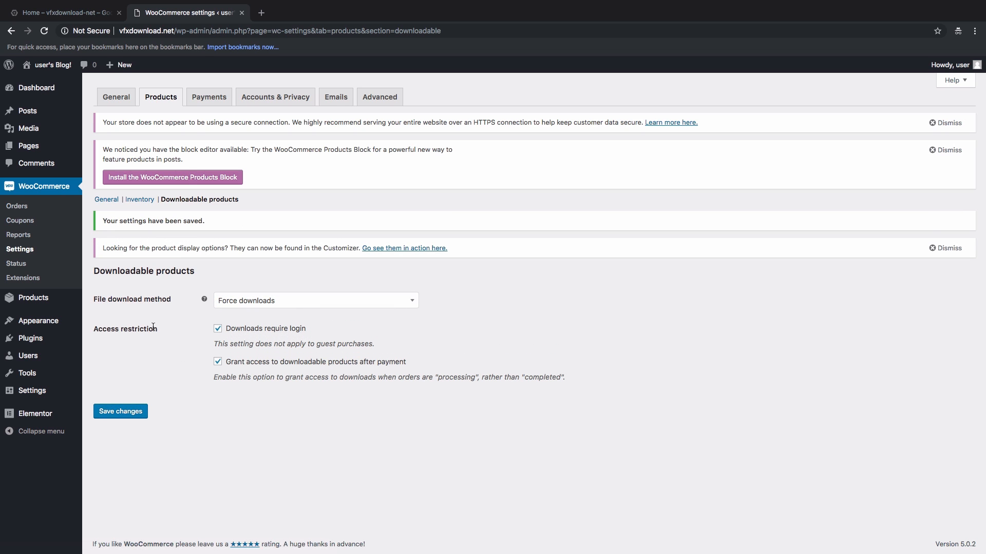
click(205, 103)
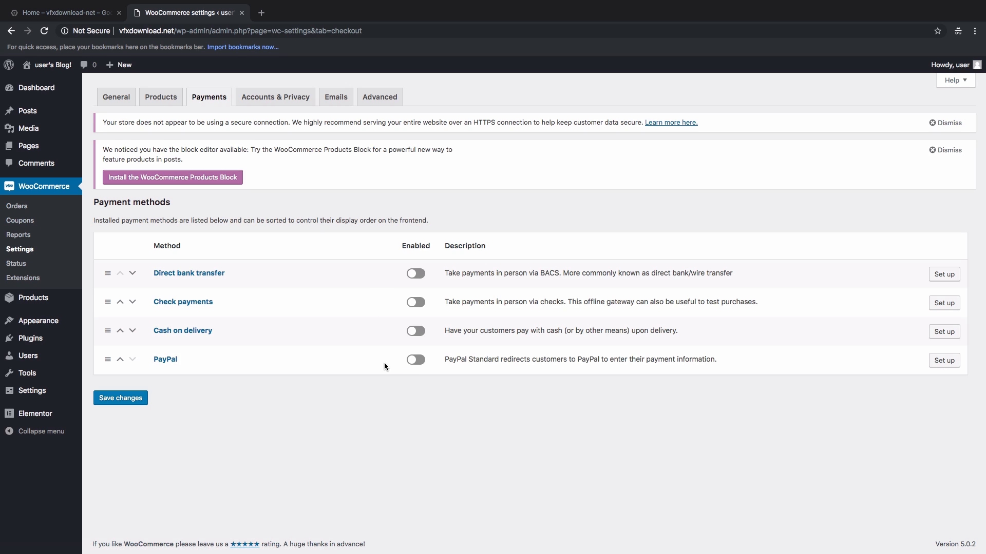
Step: Switch on the PayPal payment method and save the Payments settings
click(415, 362)
click(129, 400)
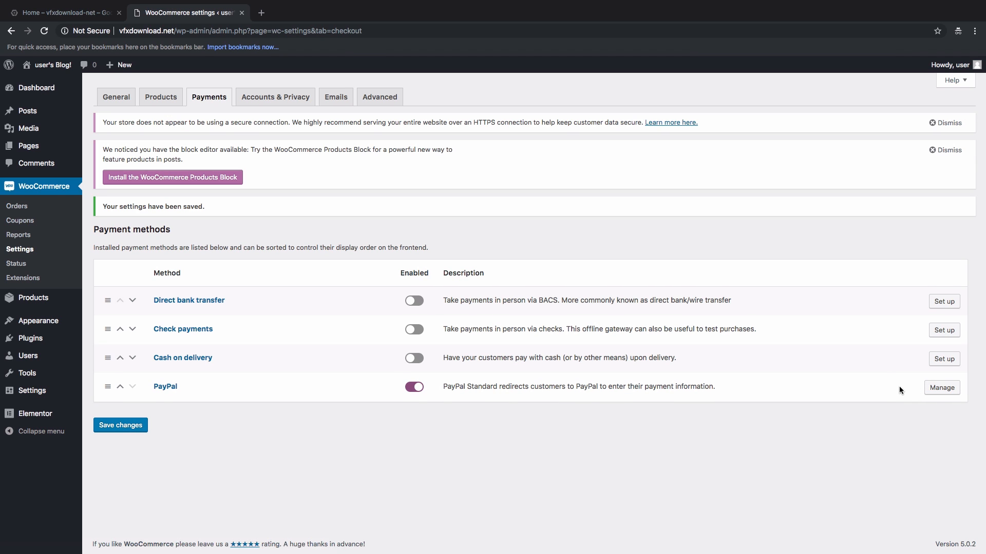
Step: In PayPal Standard settings, replace the example PayPal email with the seller's PayPal address
click(942, 393)
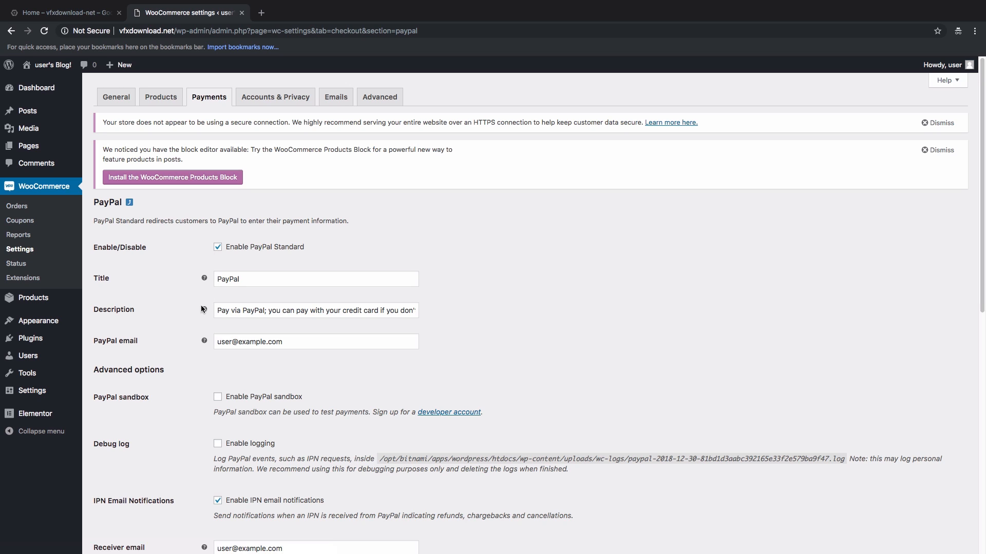
click(258, 280)
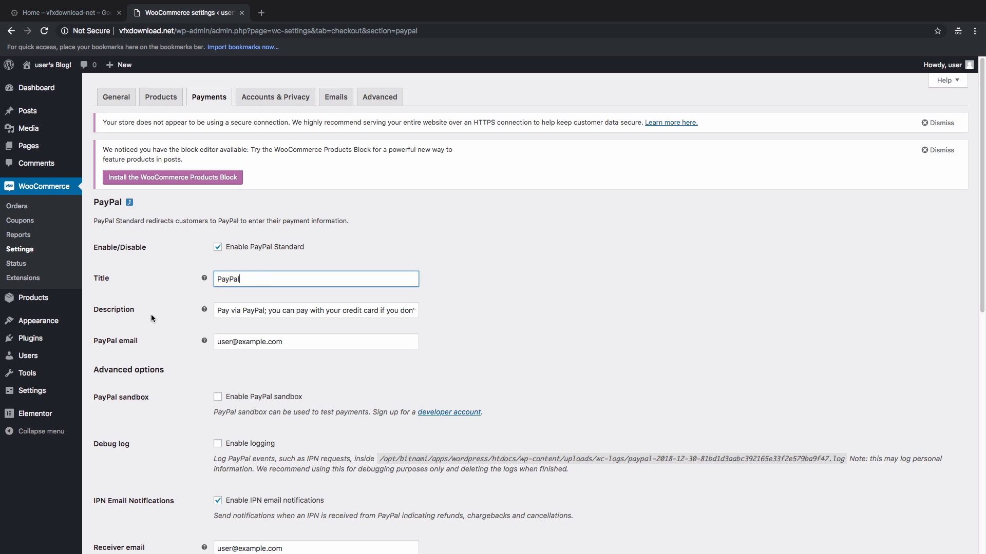
click(295, 311)
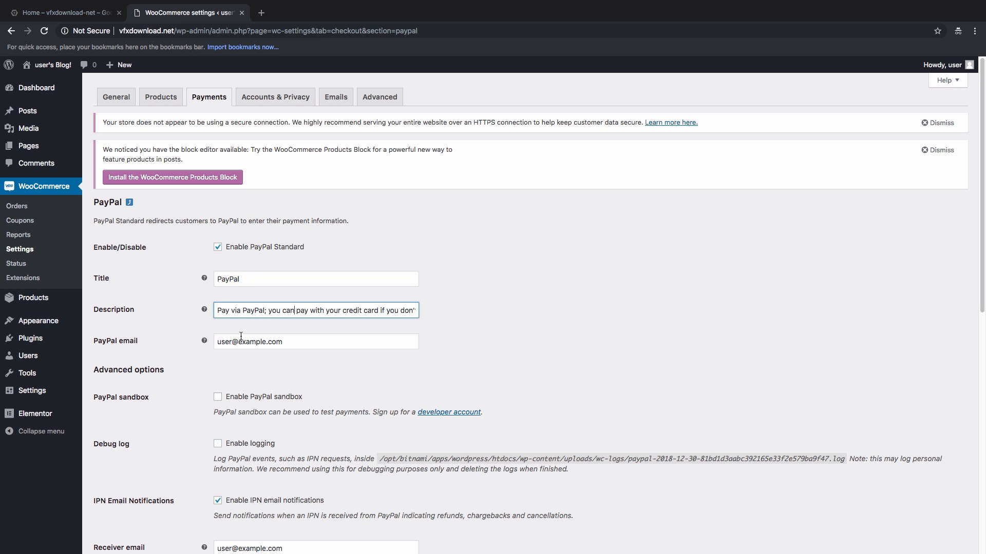
drag(288, 342, 214, 342)
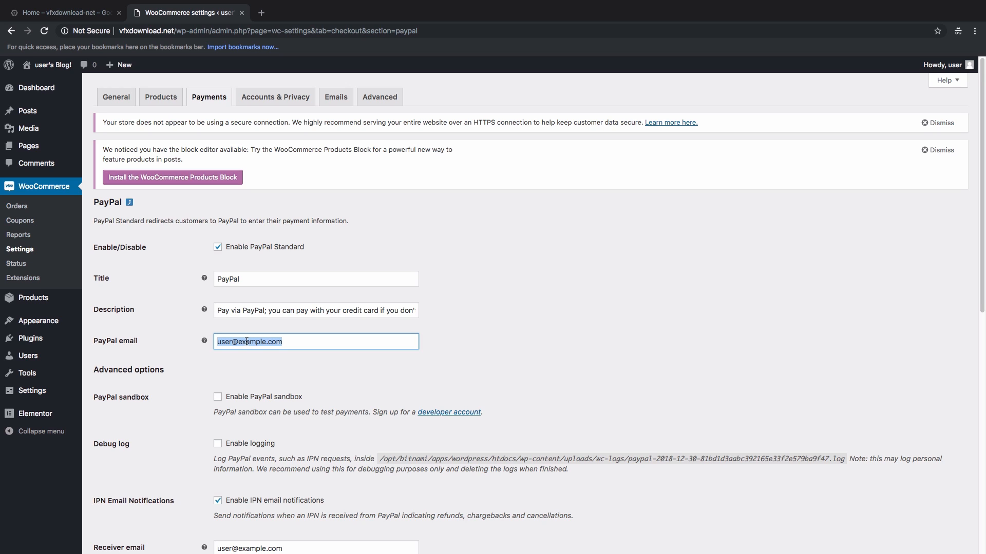
text(satnam)
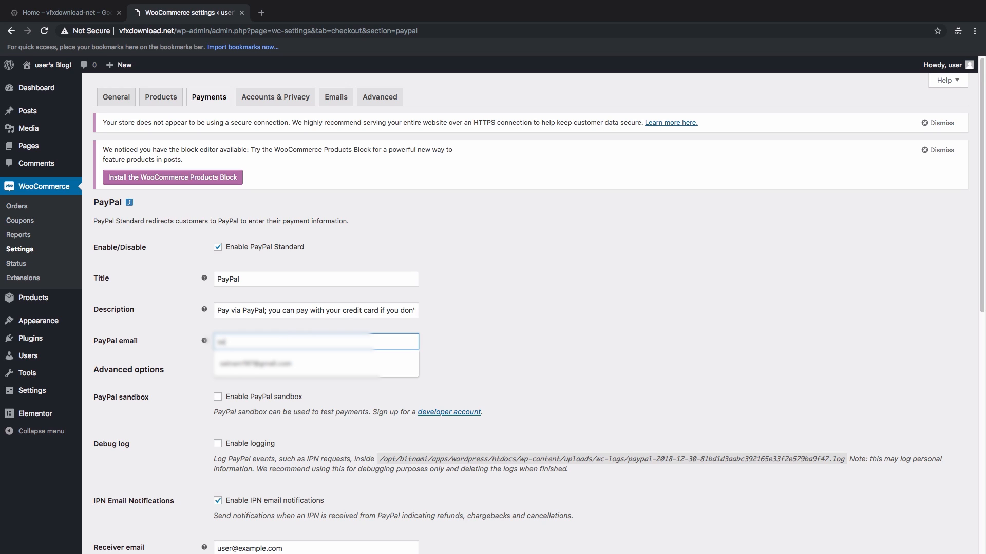
key(Return)
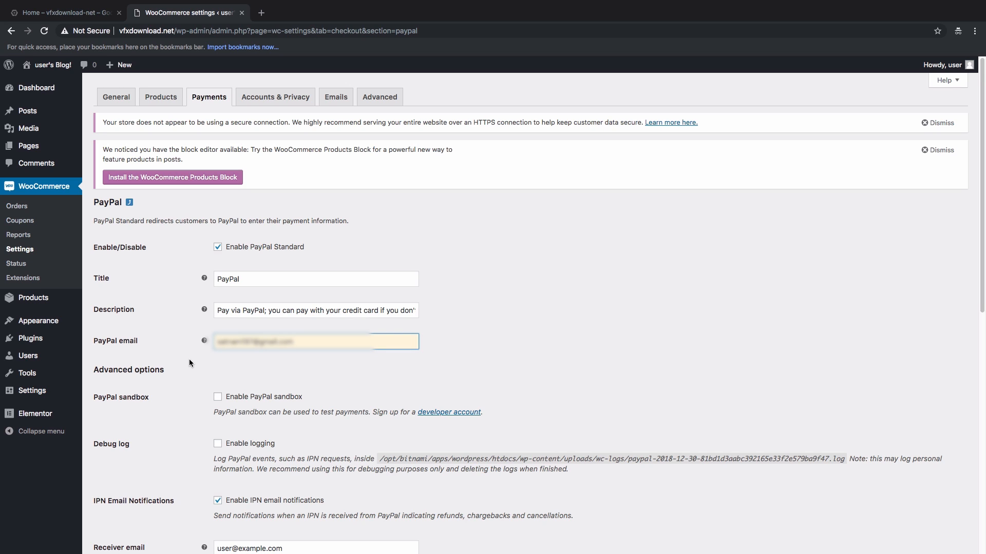
scroll(110, 401, down, 1)
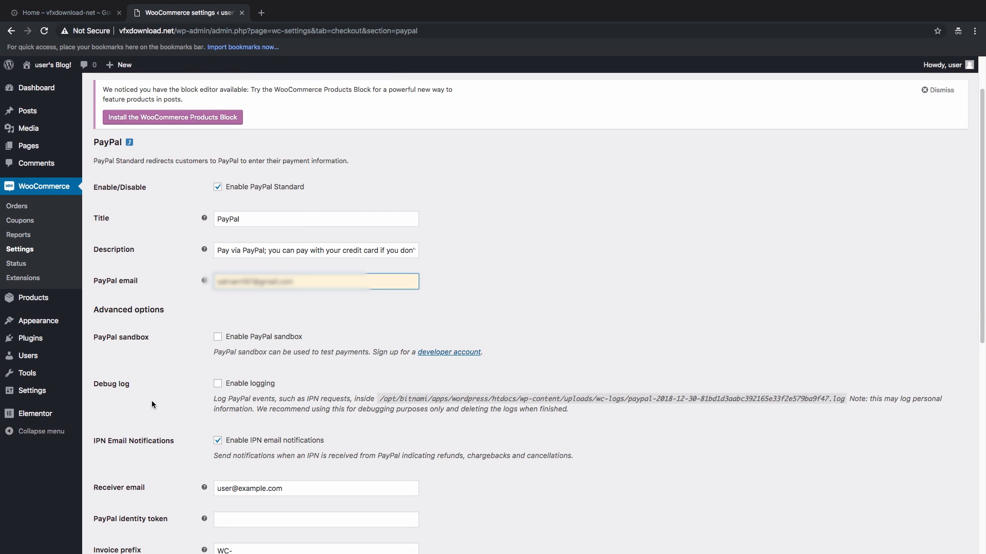
scroll(152, 403, down, 1)
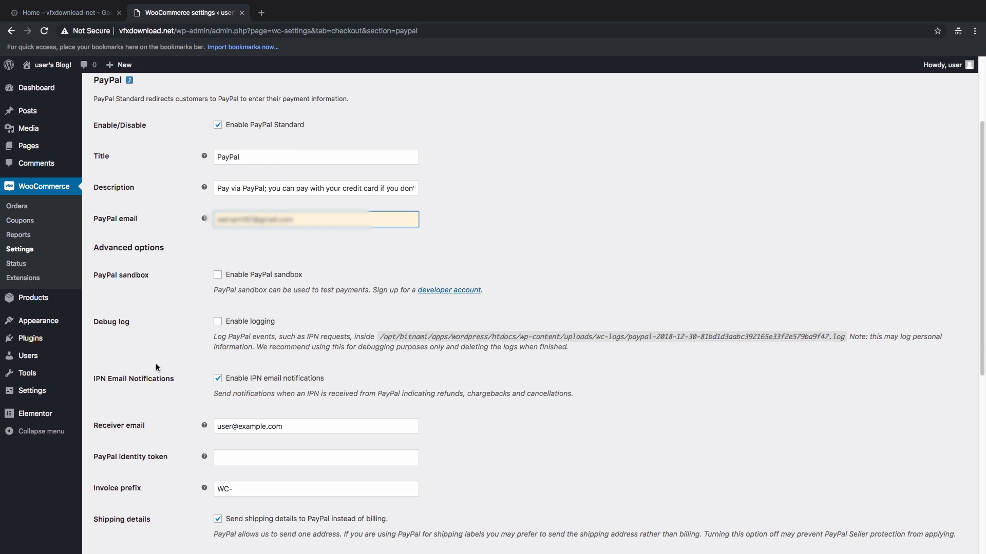
scroll(157, 367, down, 1)
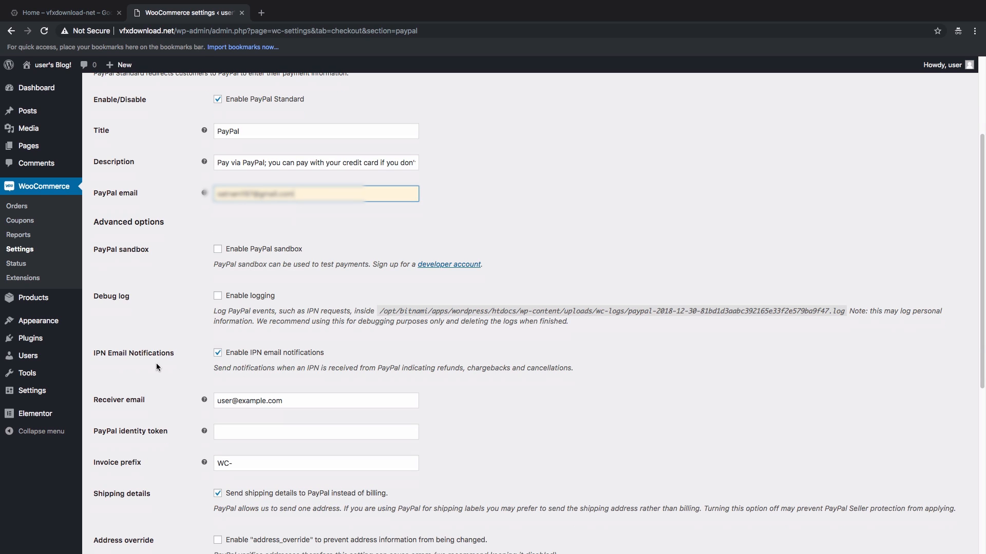
scroll(156, 367, down, 1)
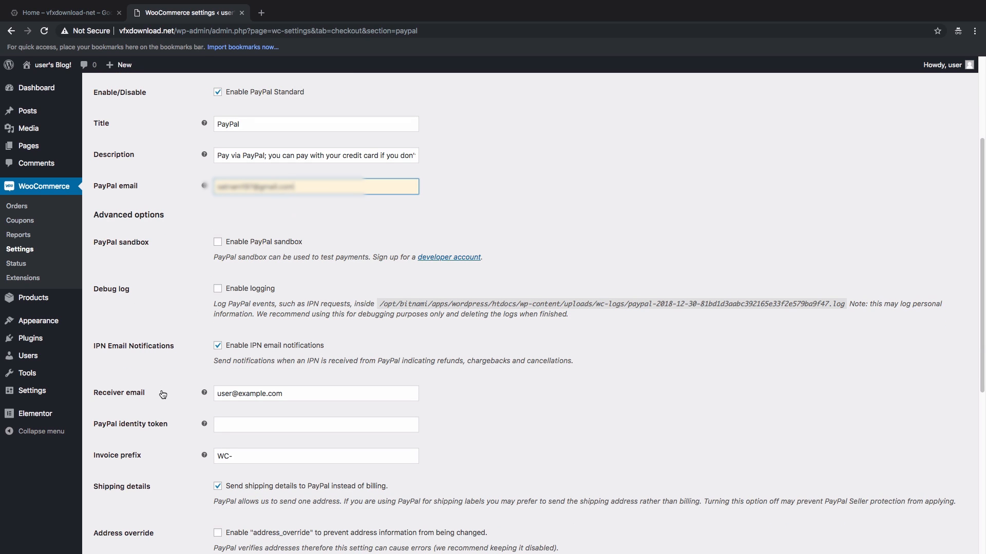
scroll(149, 378, down, 2)
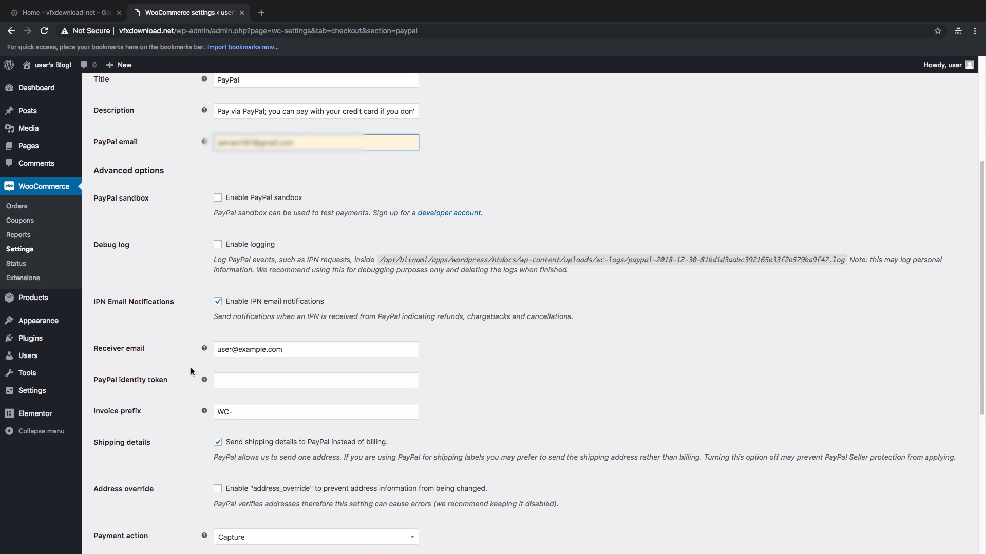
scroll(182, 372, down, 2)
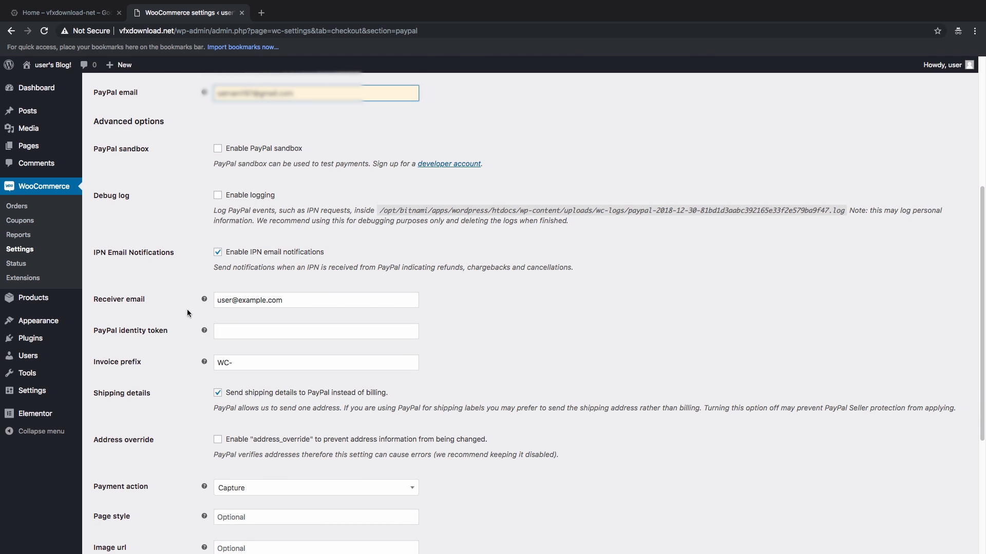
Step: Replace the Receiver email value with the seller's PayPal address
click(287, 300)
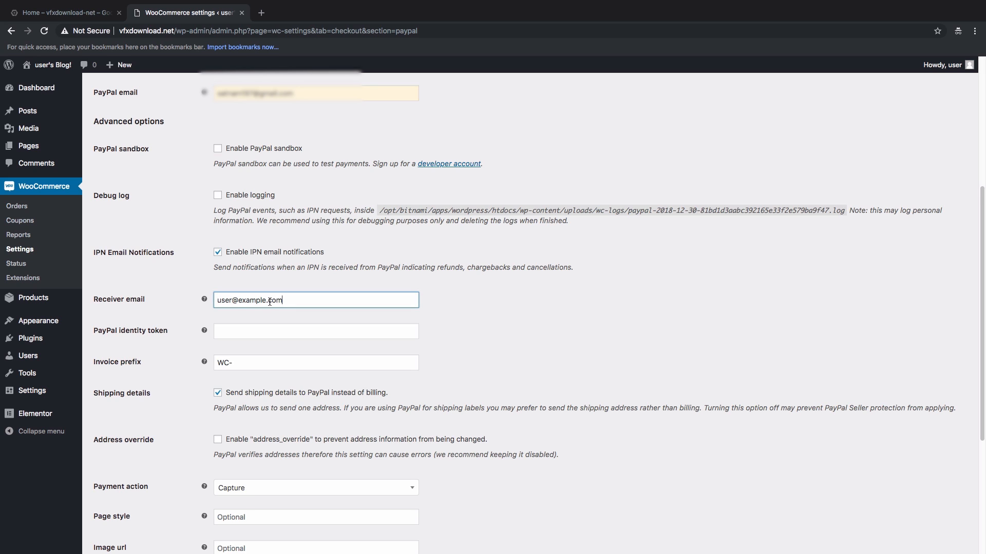
key(ctrl+a)
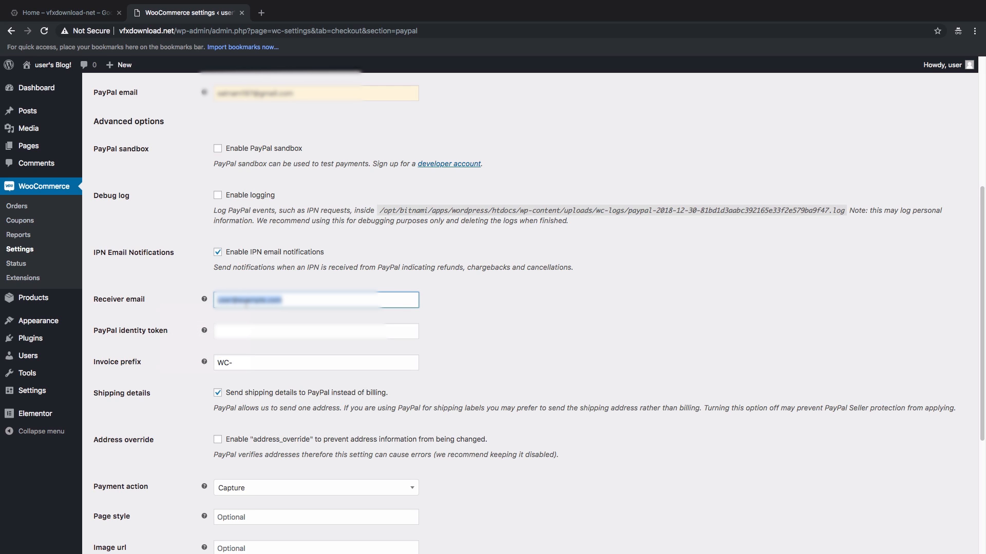
text(satnam)
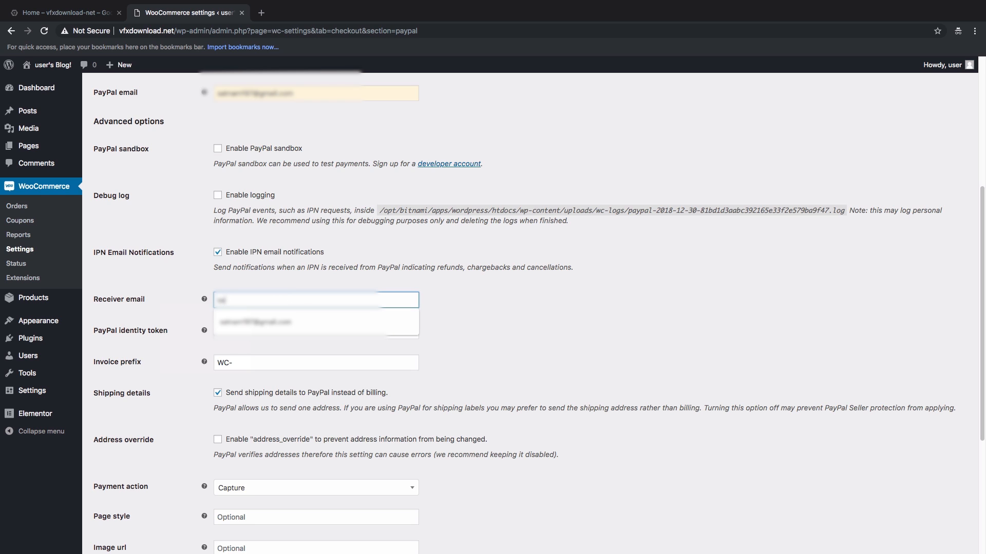
click(255, 322)
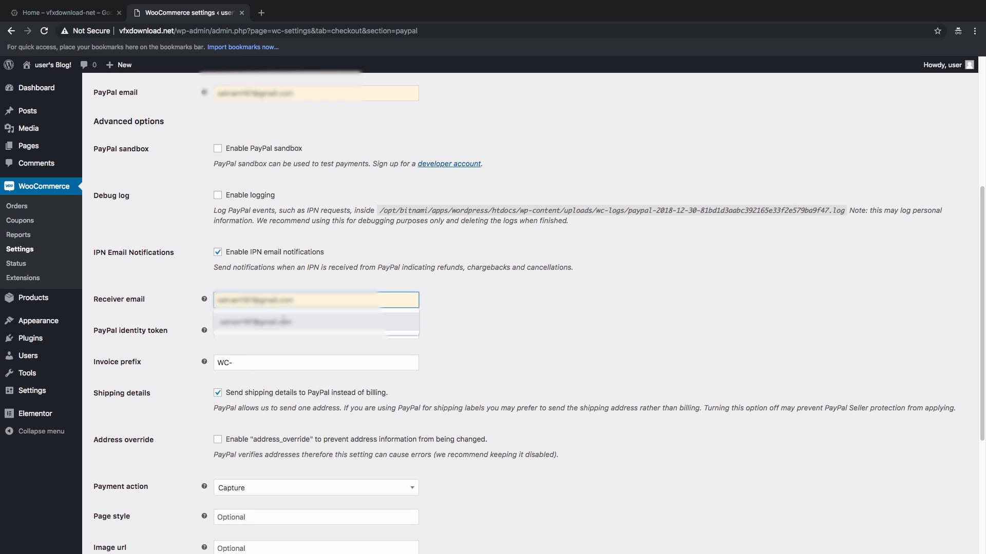
Step: Scroll down to the API credentials and place the cursor in the Live API username field
scroll(170, 307, down, 3)
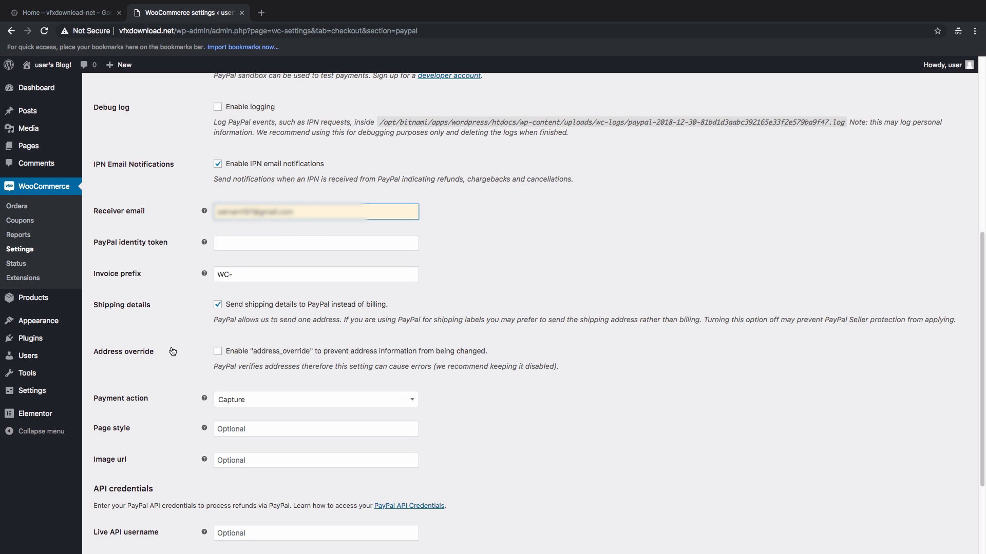
scroll(172, 352, down, 4)
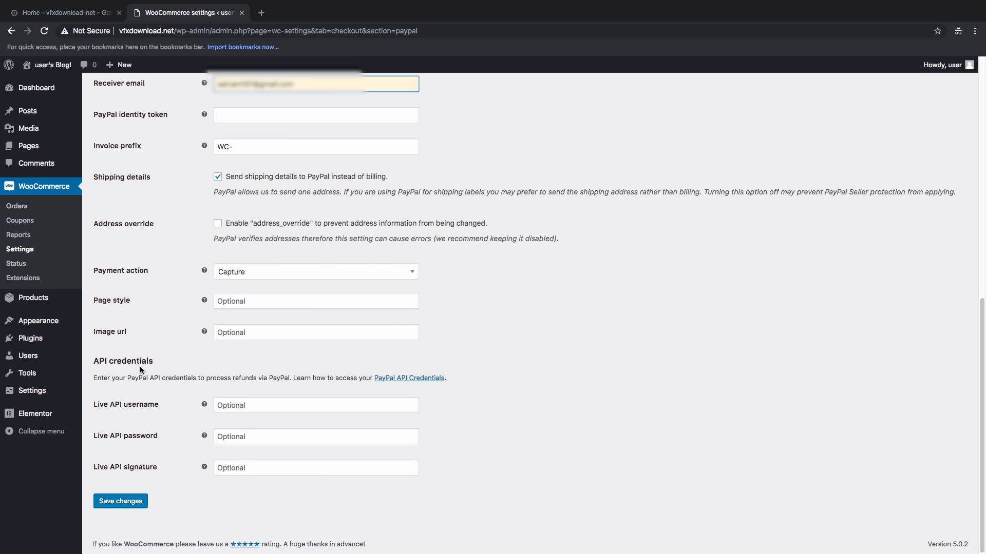
click(254, 406)
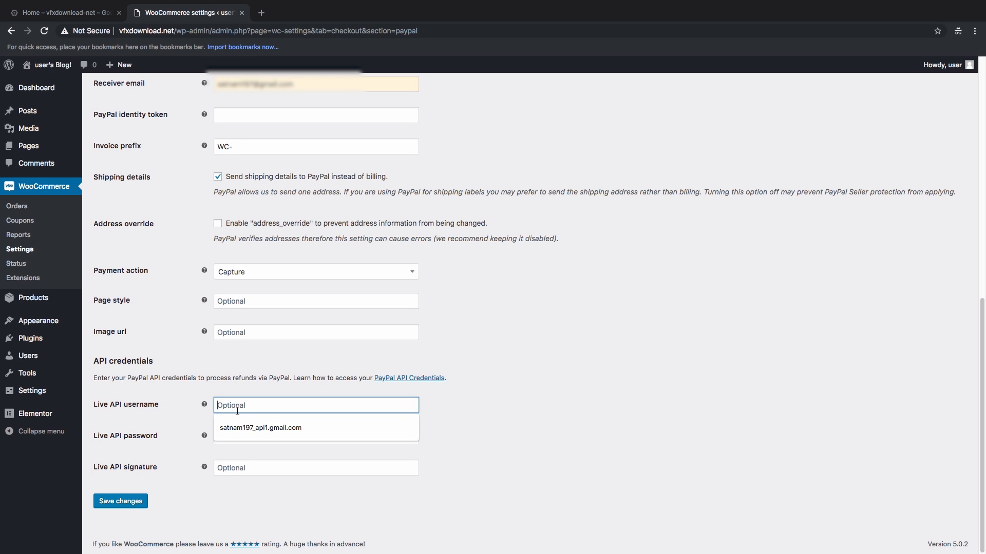
click(156, 412)
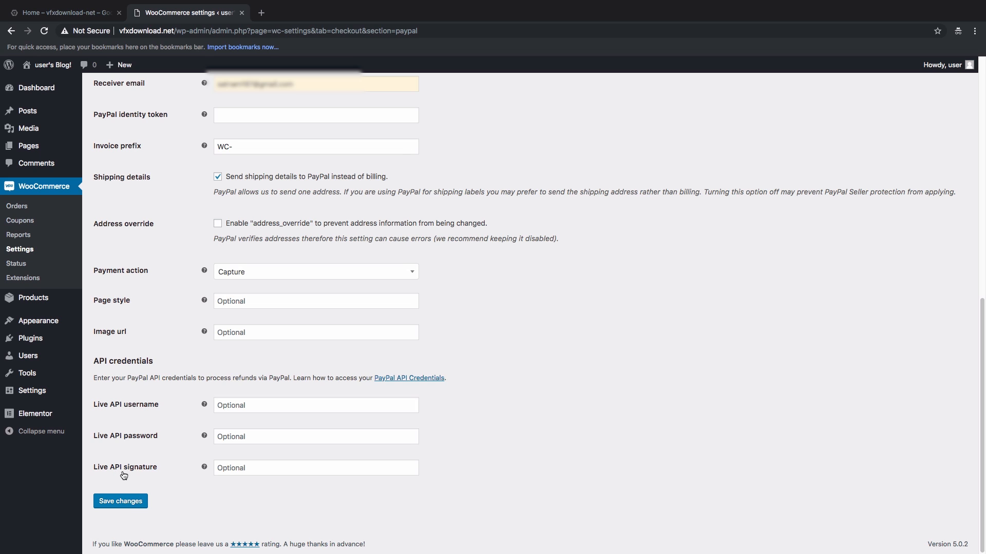
click(179, 412)
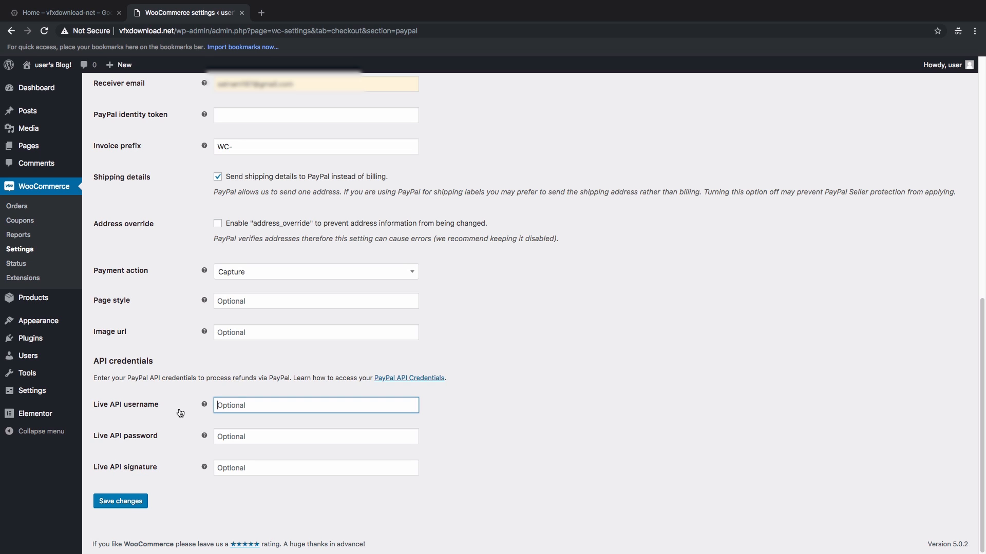
Step: In a new tab, search Google for paypal, open PayPal India and log in with the account password
click(261, 13)
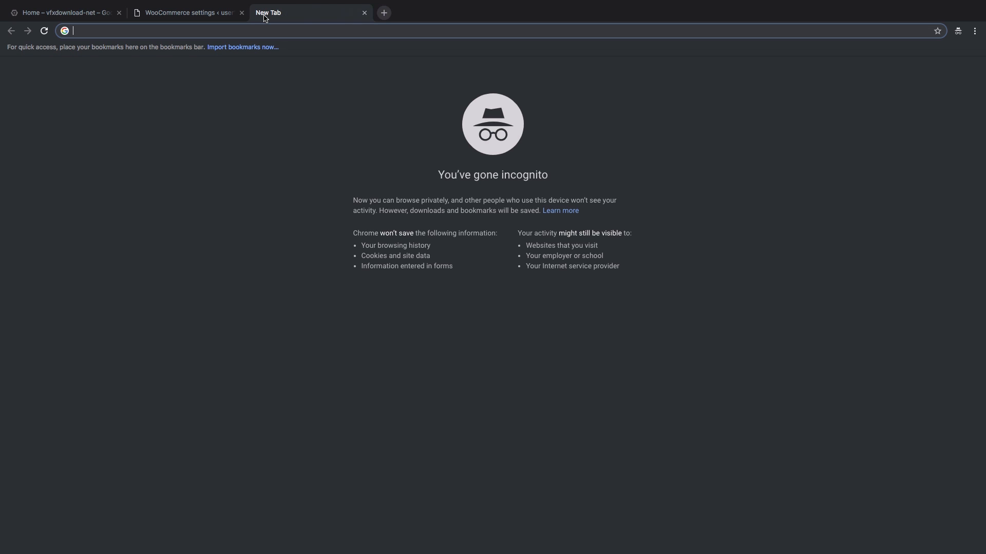
text(pa)
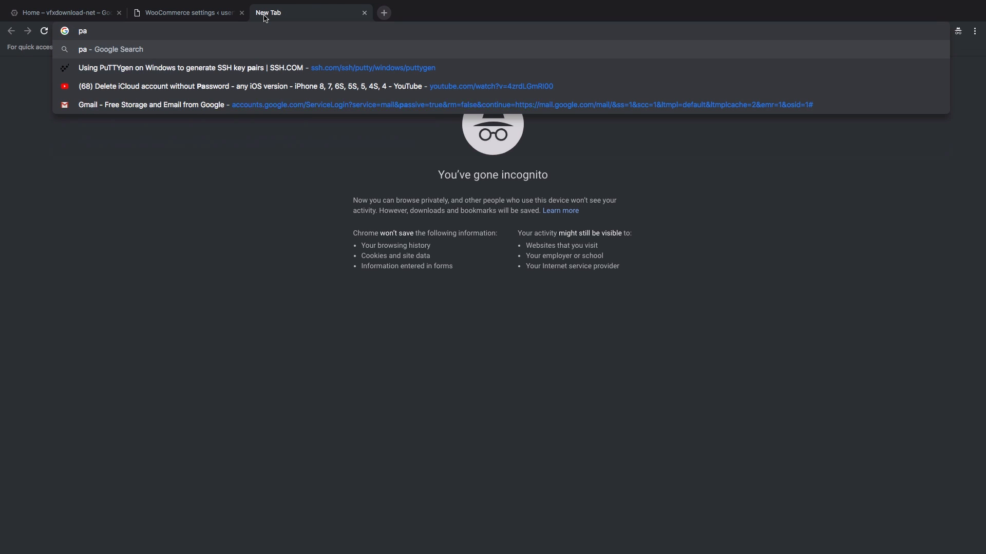
text(ypal)
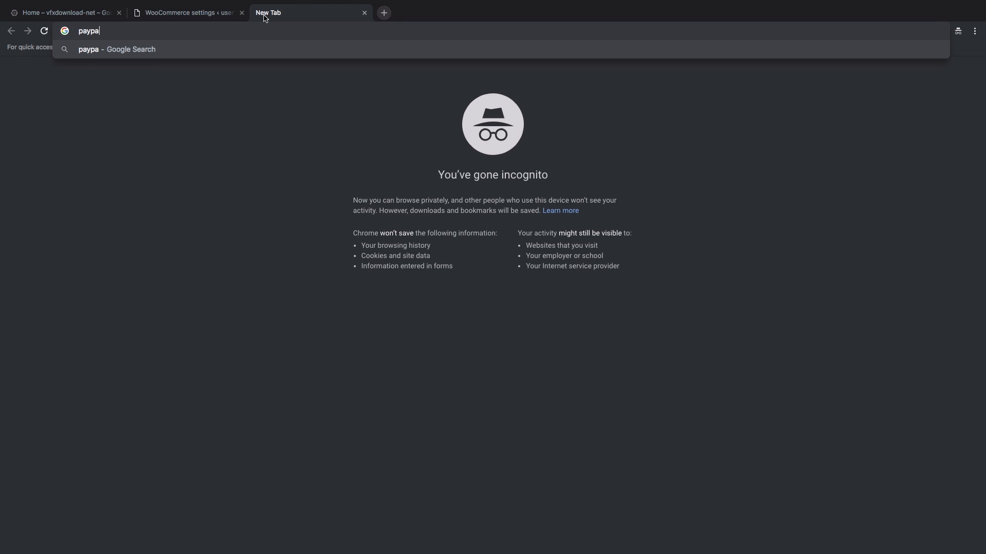
key(Return)
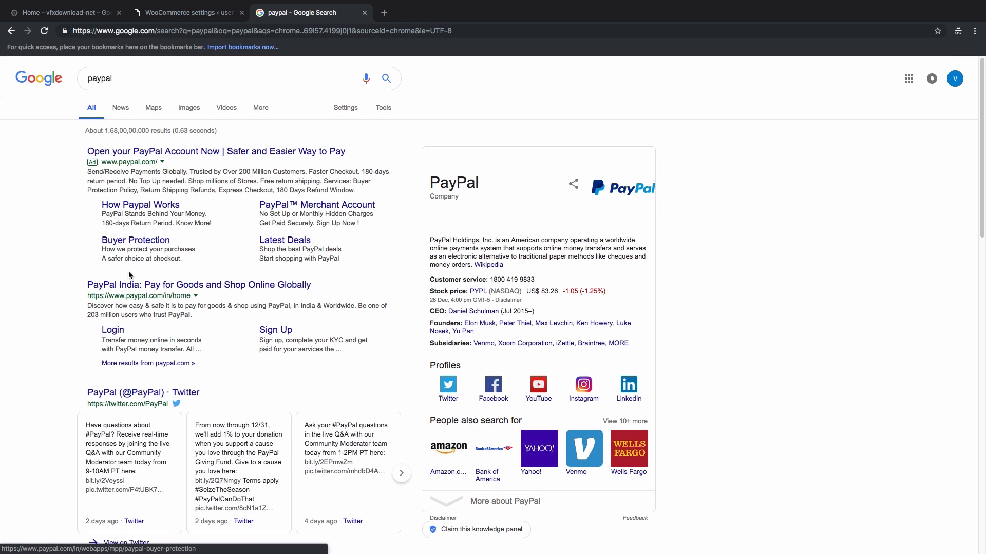
click(133, 285)
click(700, 78)
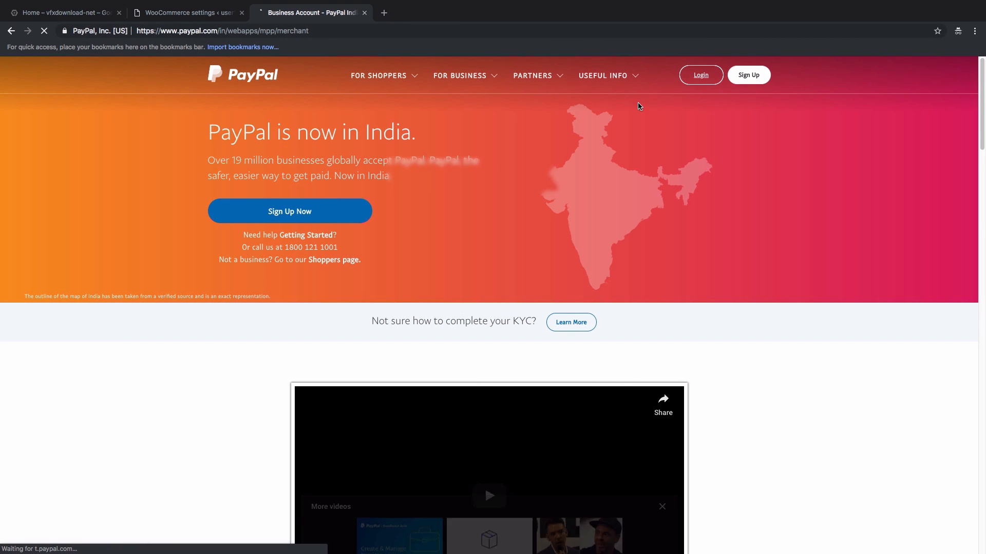
click(488, 205)
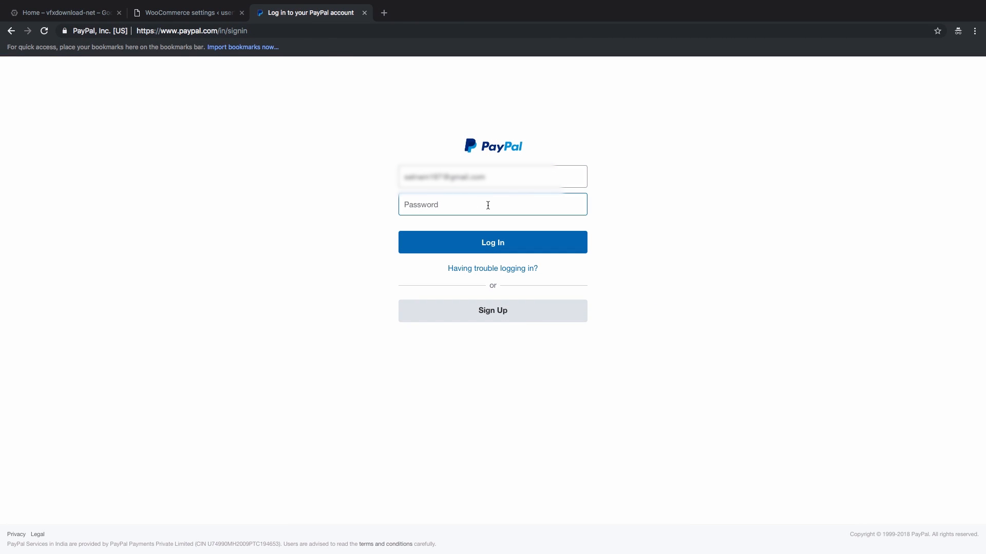
text(•••••••••)
key(Return)
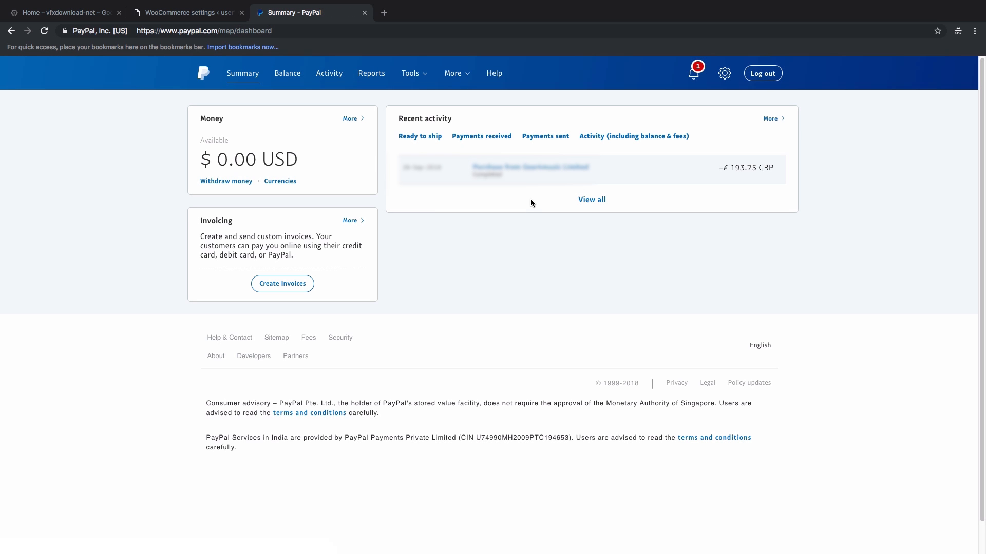
Step: Go to Tools > API credentials, choose Manage API credentials for NVP/SOAP, and request an SMS code
mouse_move(429, 65)
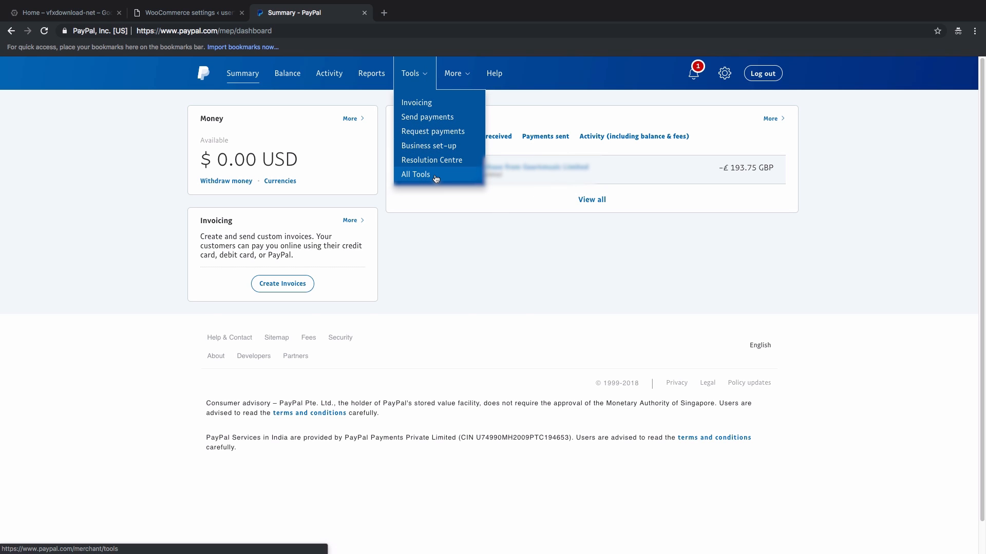
click(436, 178)
scroll(491, 247, down, 4)
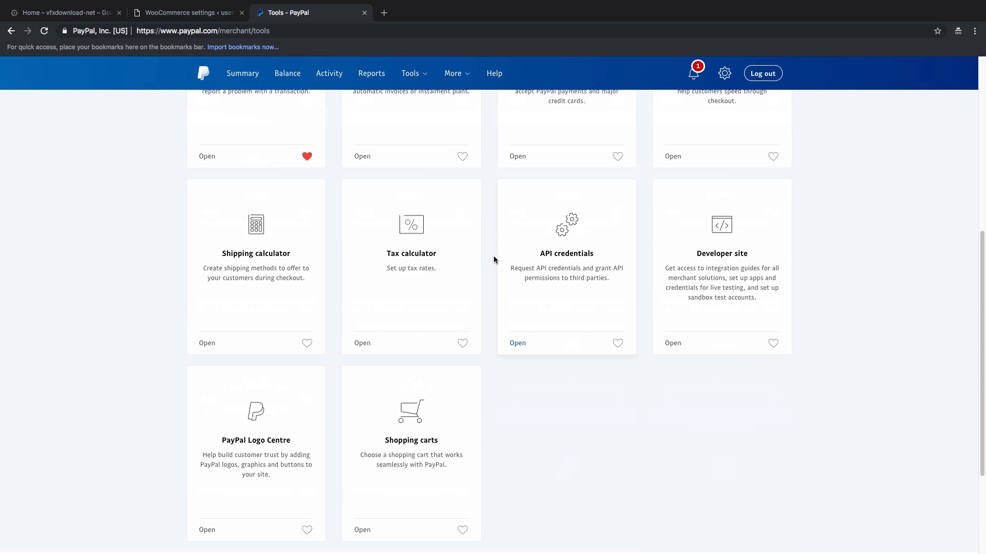
click(572, 261)
scroll(420, 275, down, 5)
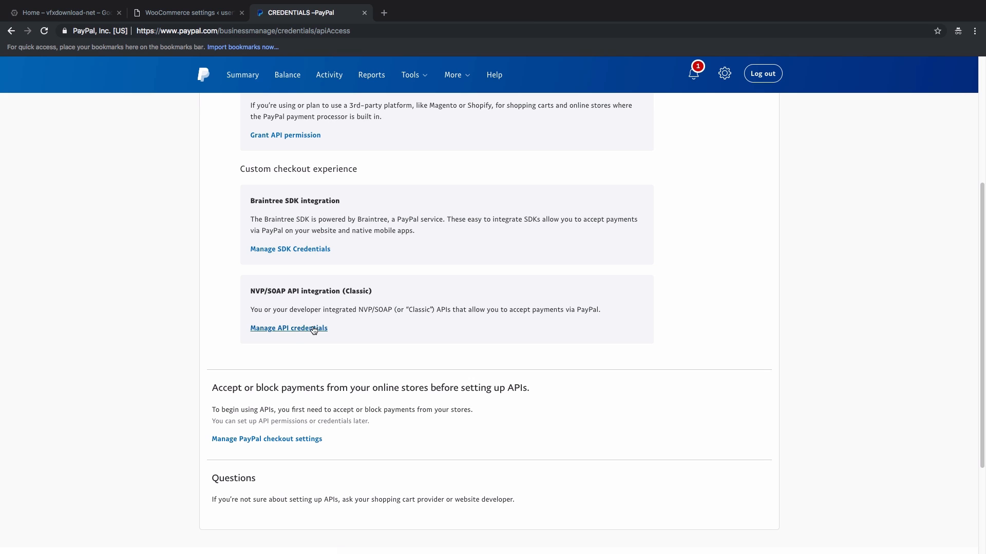
click(275, 331)
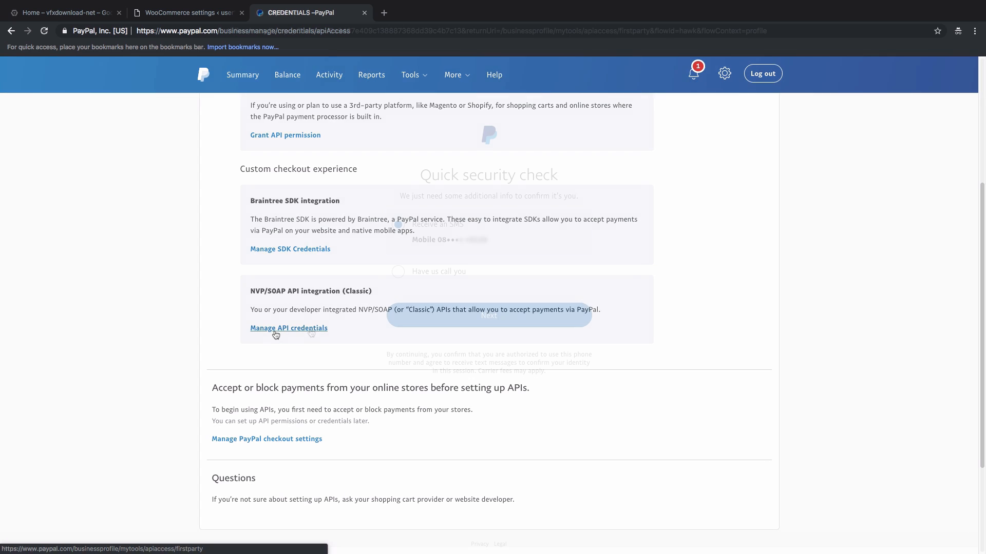
click(529, 325)
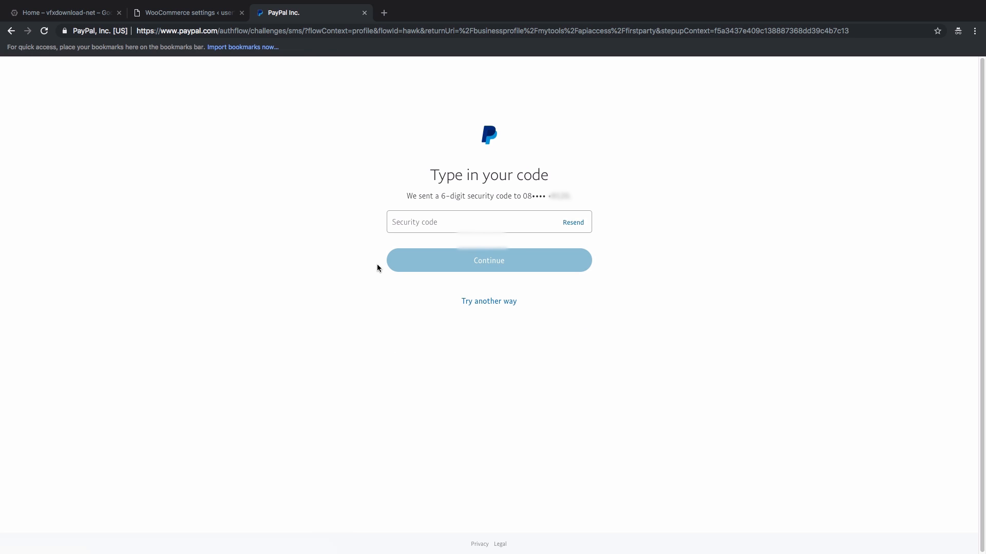
Step: Confirm the texted security code and reveal the API username, password and signature
click(415, 223)
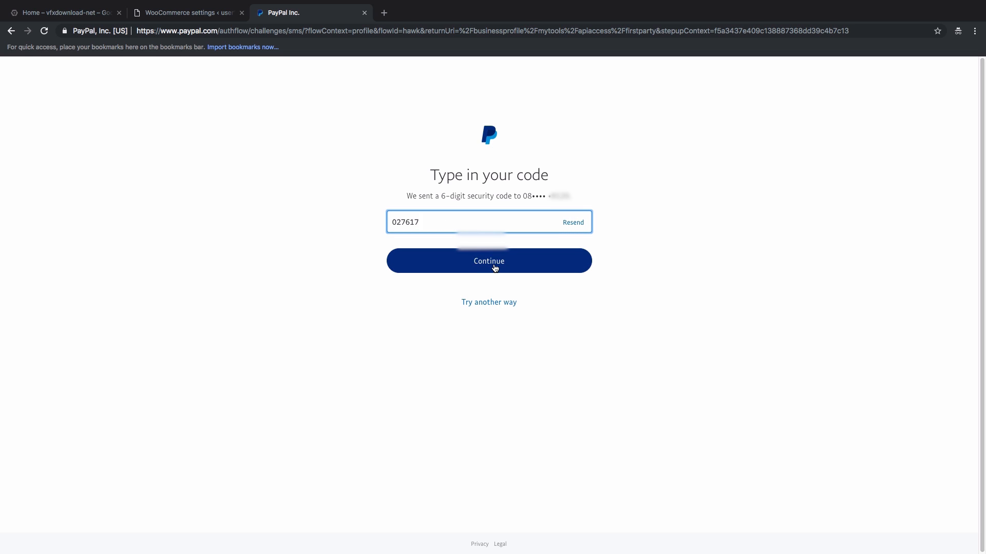
click(492, 270)
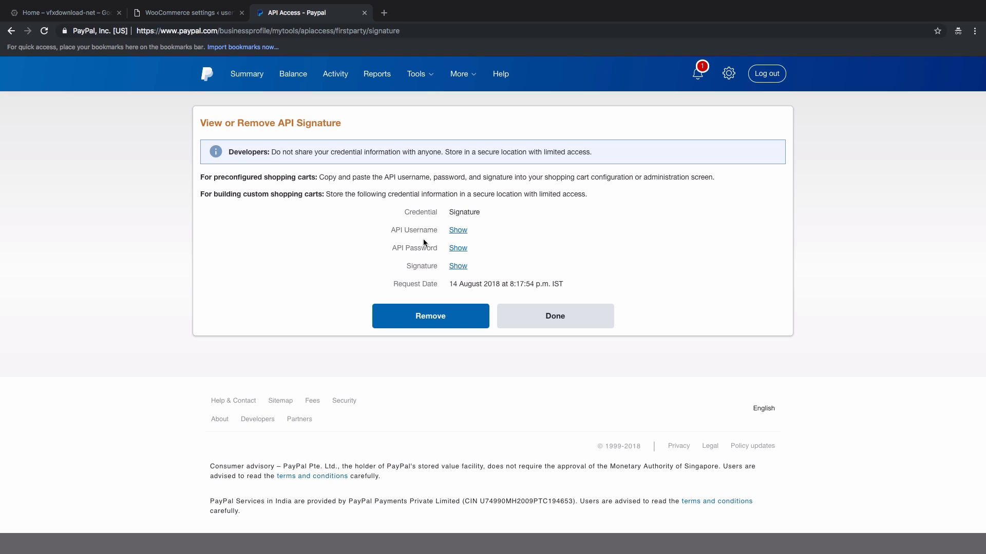
click(455, 234)
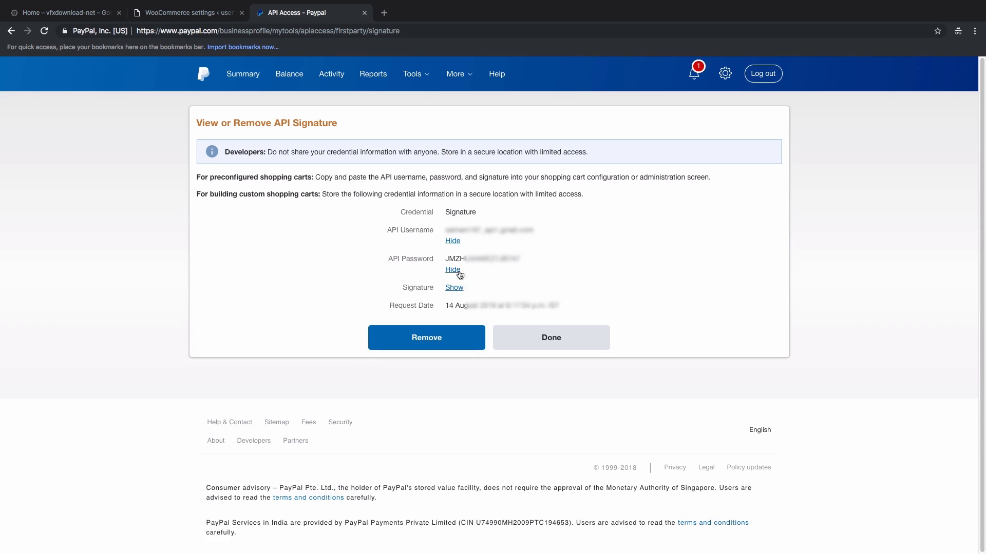
Step: Copy the PayPal API username into WooCommerce's Live API username field
drag(534, 230, 445, 230)
right_click(465, 229)
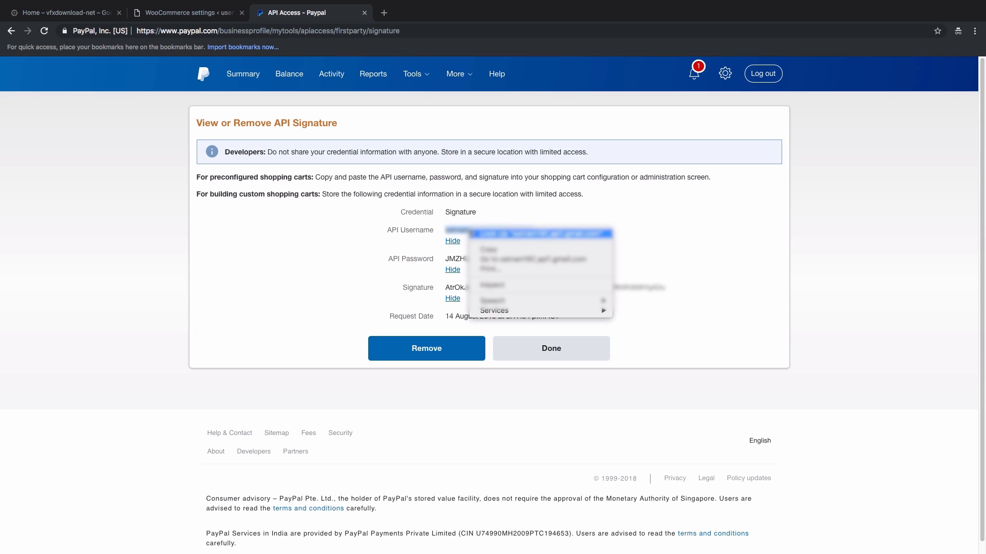
click(487, 249)
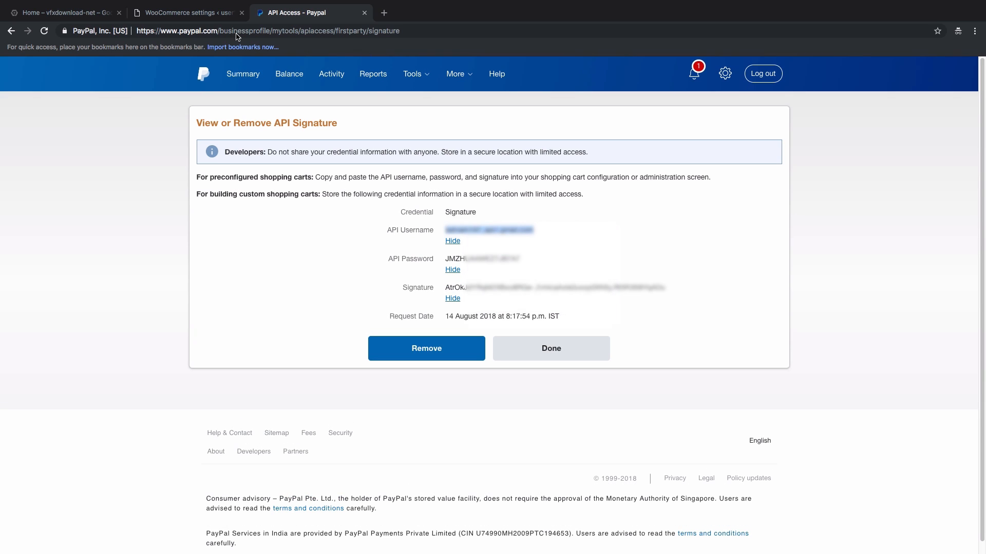
click(180, 13)
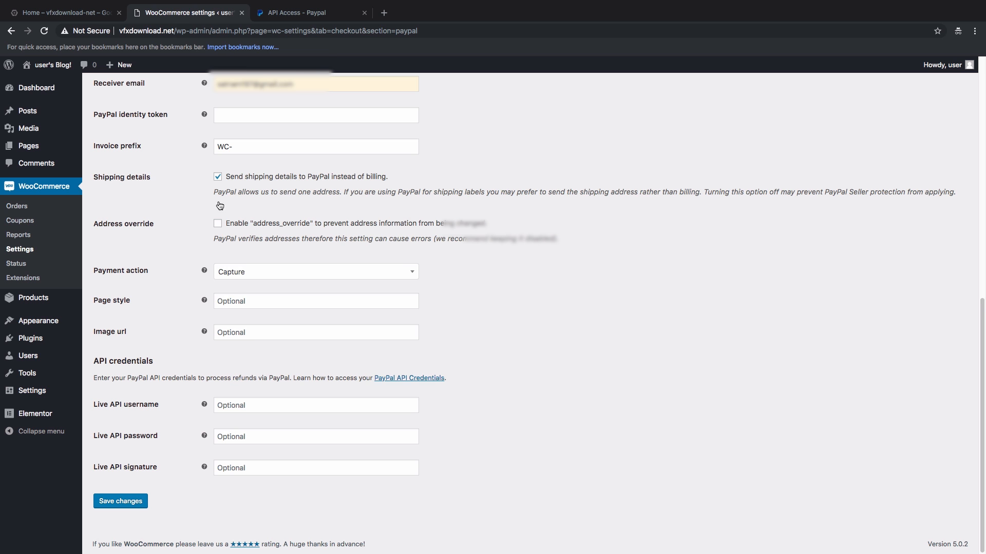
click(244, 405)
key(ctrl+v)
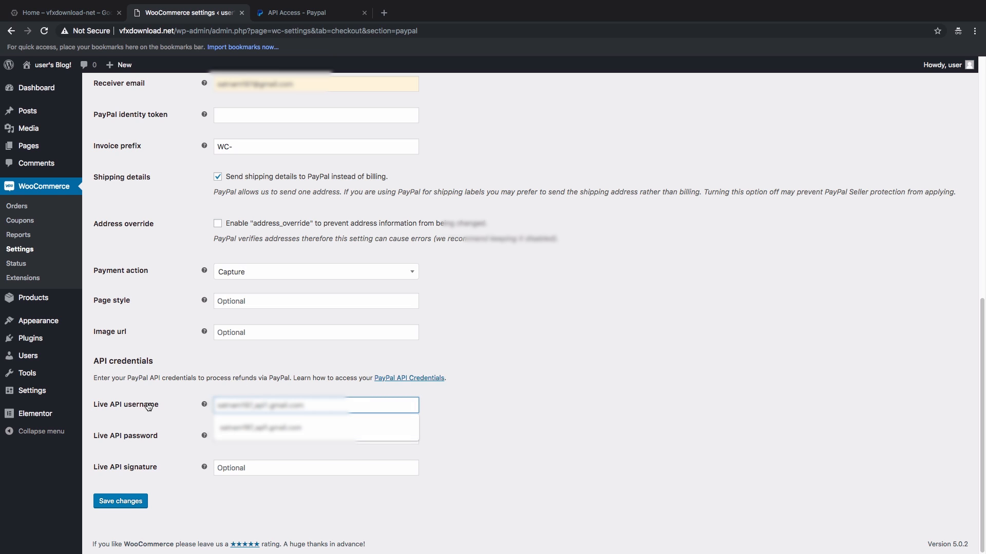
Step: Copy the API password and signature into the Live API password and Live API signature fields
click(306, 12)
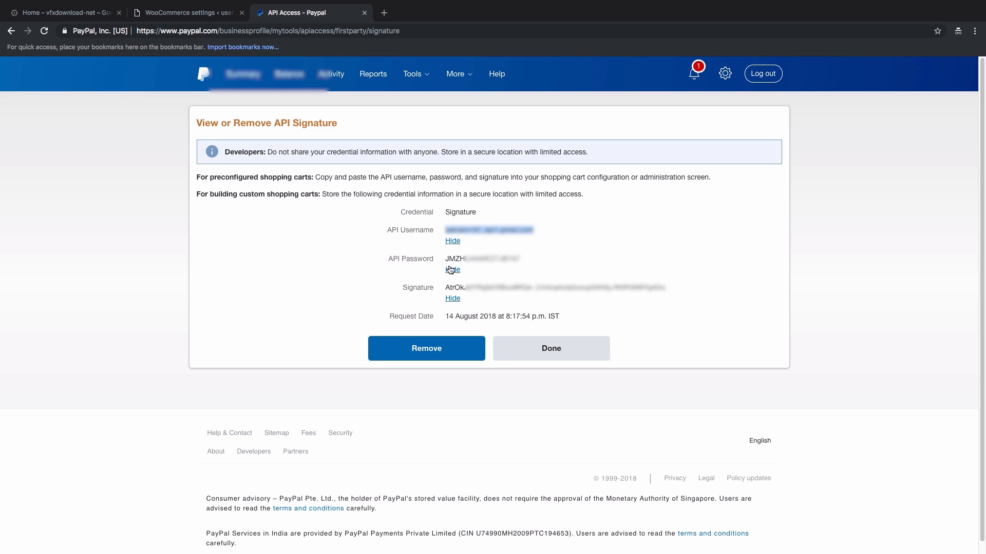
drag(521, 259, 448, 259)
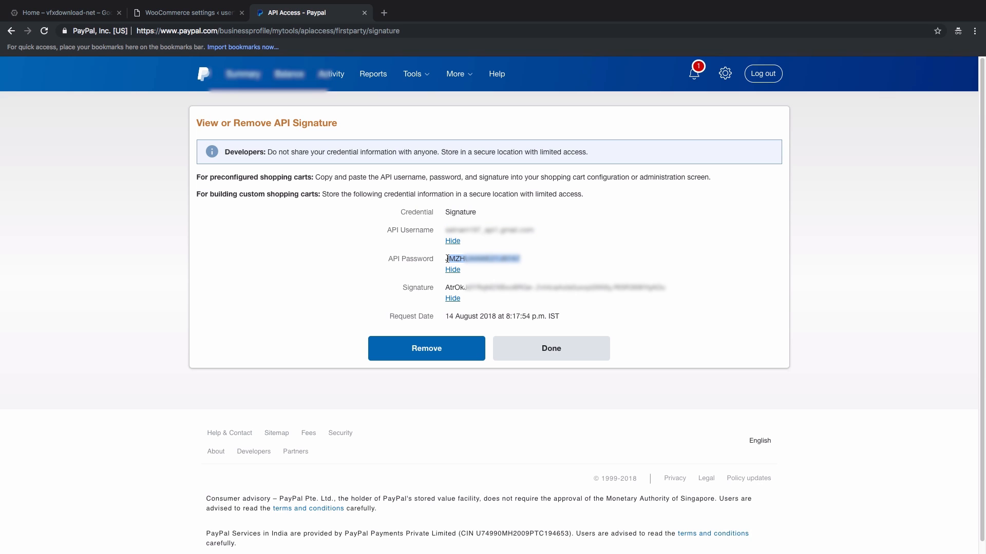
click(210, 12)
click(272, 441)
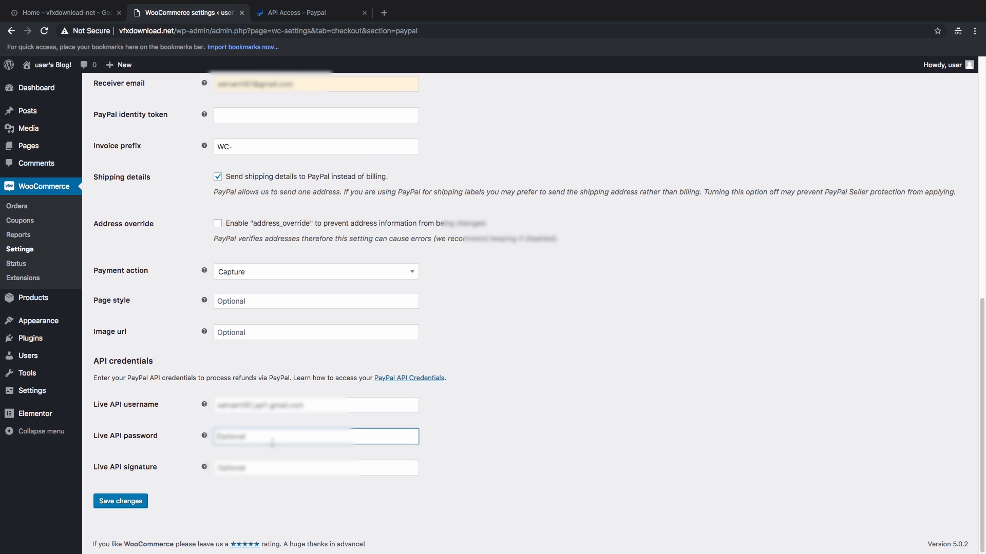
key(super+v)
click(298, 12)
drag(446, 288, 665, 289)
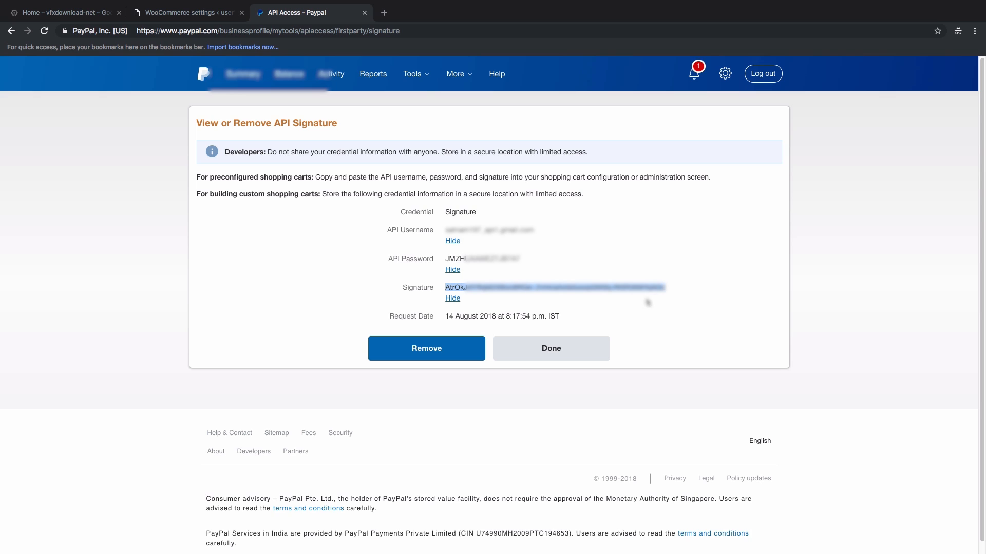
key(super+alt+Left)
click(259, 468)
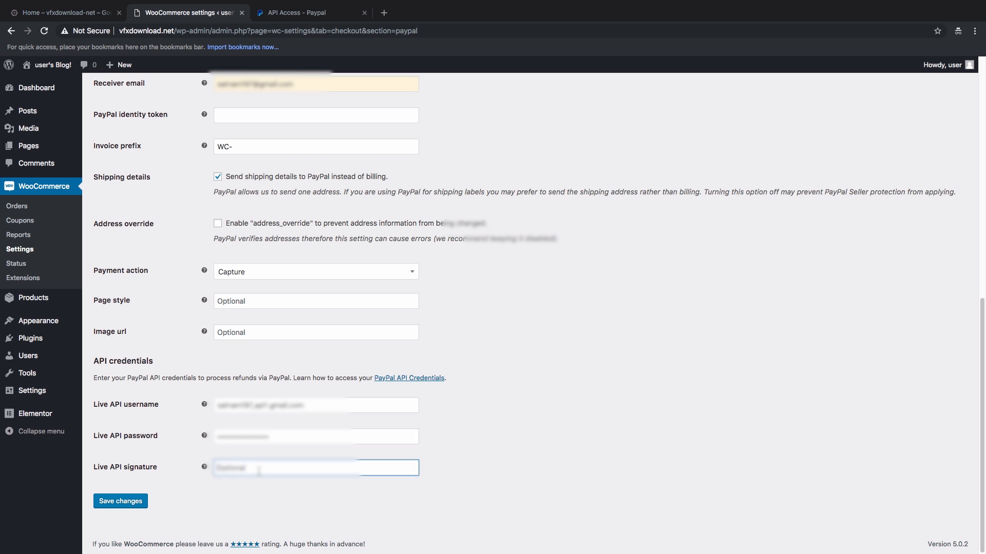
key(super+v)
Step: Save the PayPal settings with the live API credentials, then go to Accounts & Privacy
click(120, 501)
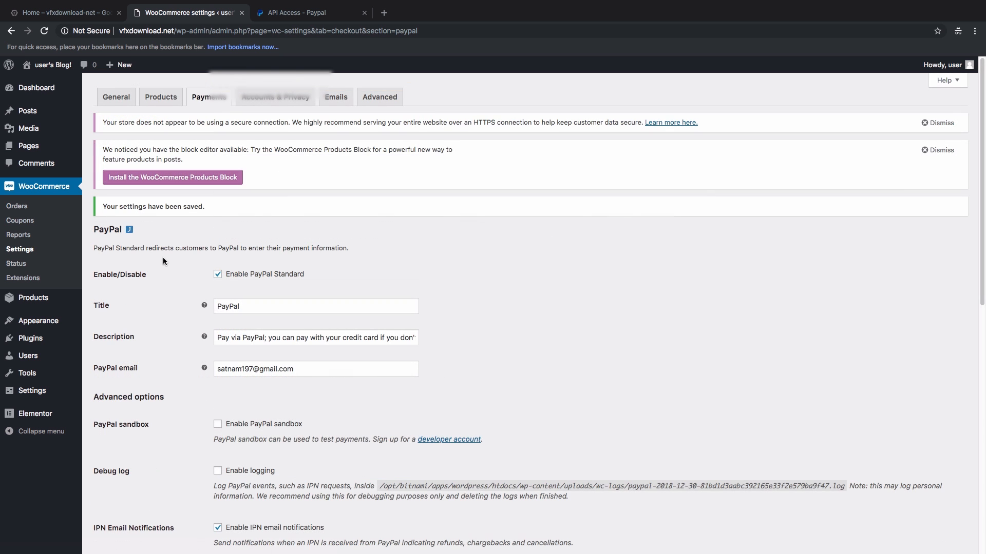
click(130, 231)
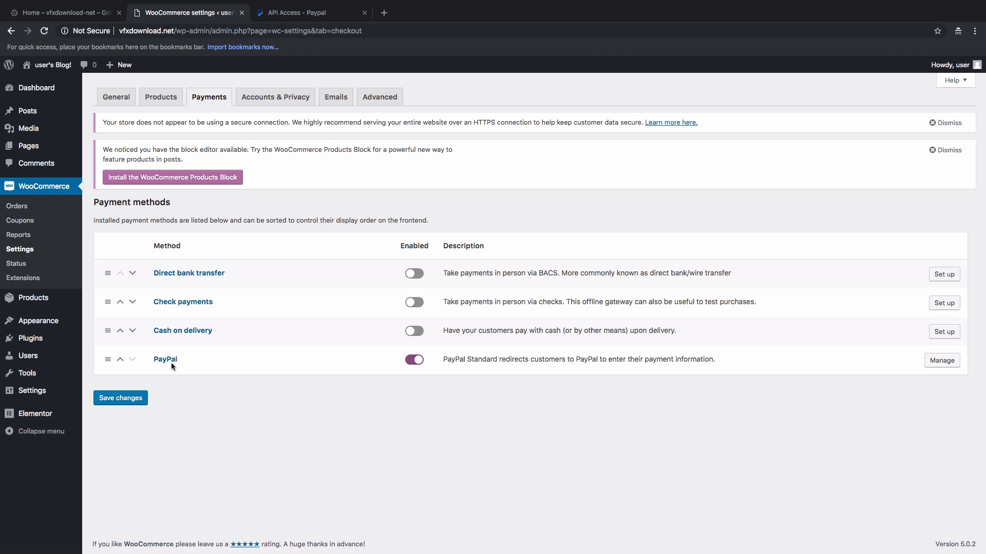
click(266, 106)
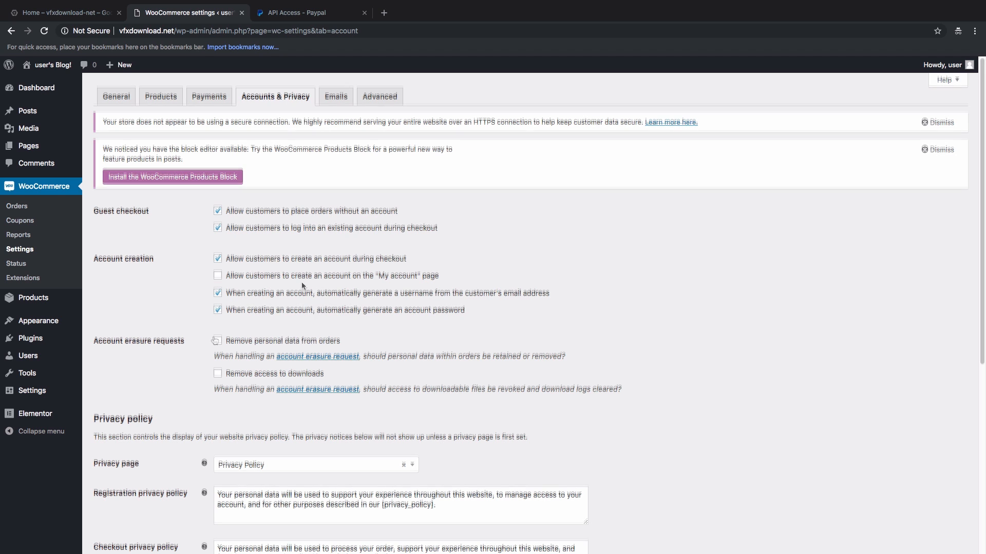
Step: Review the registration and checkout privacy policy texts and save the Accounts & Privacy settings
scroll(301, 281, down, 1)
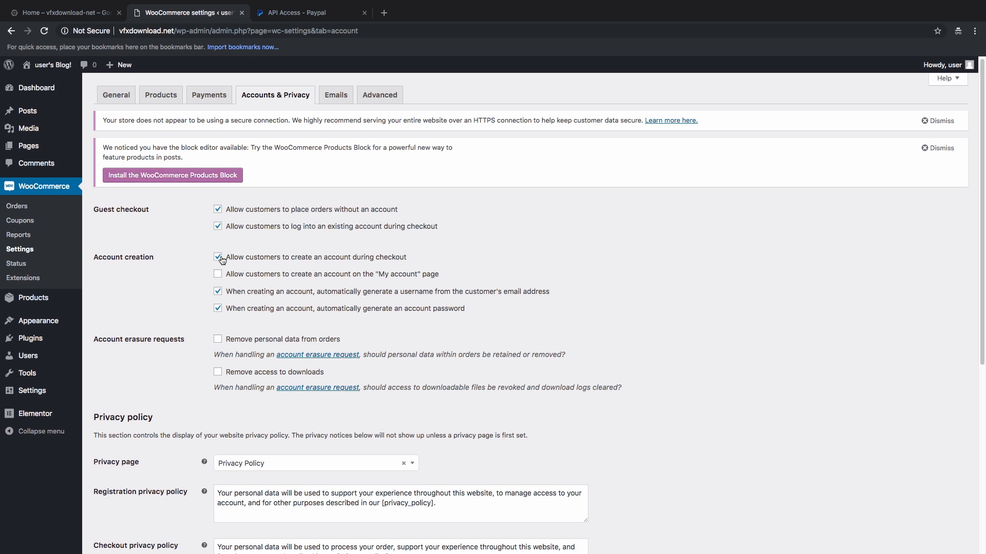
scroll(178, 329, down, 5)
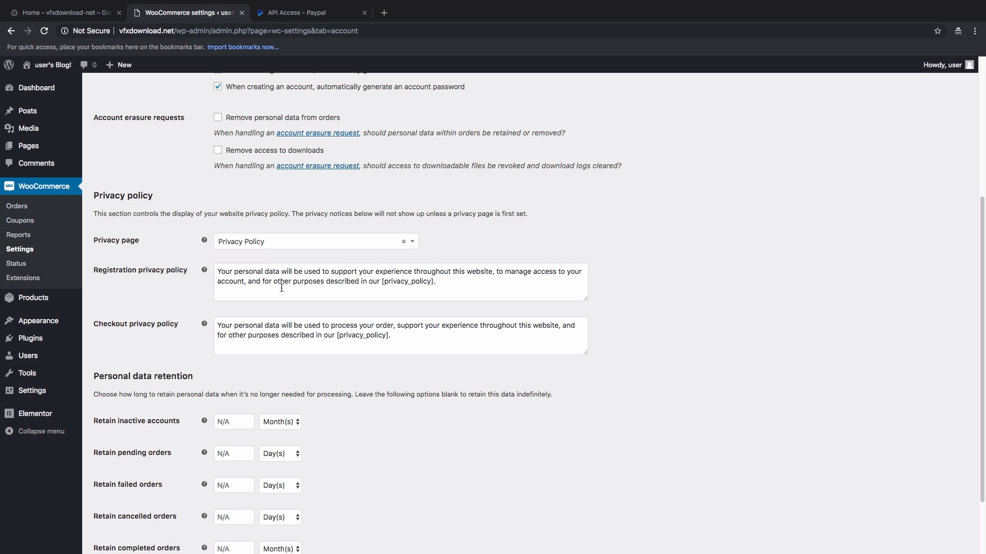
click(439, 284)
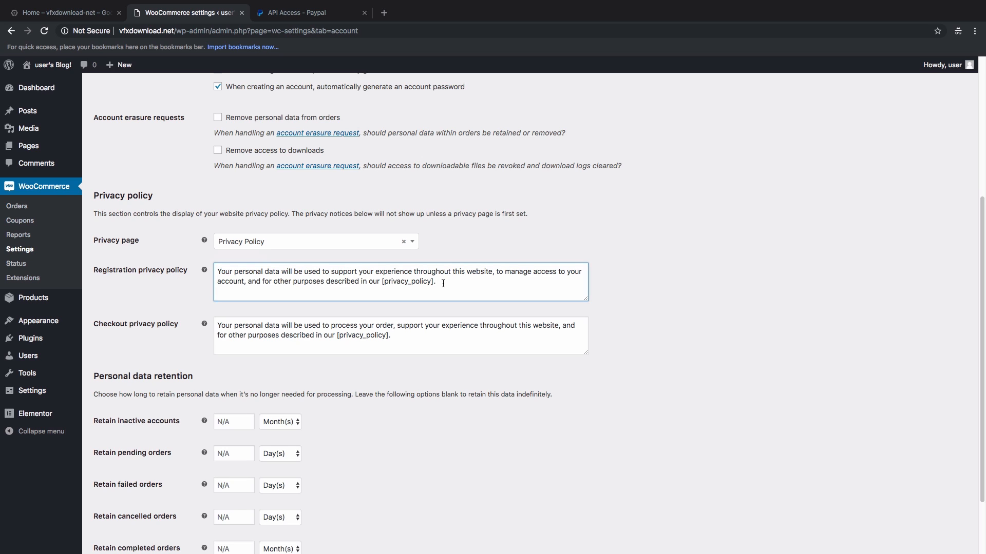
drag(440, 284, 217, 272)
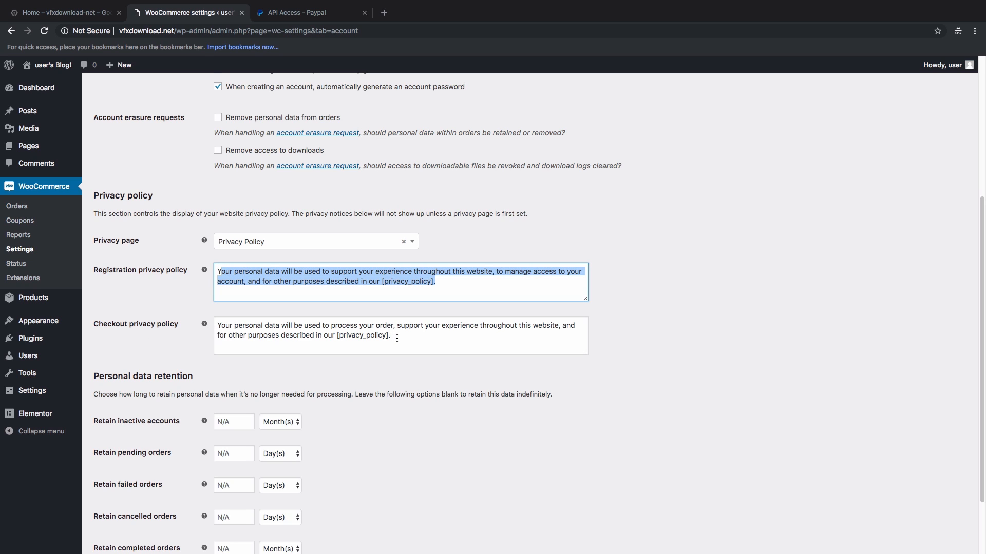
drag(392, 337, 220, 321)
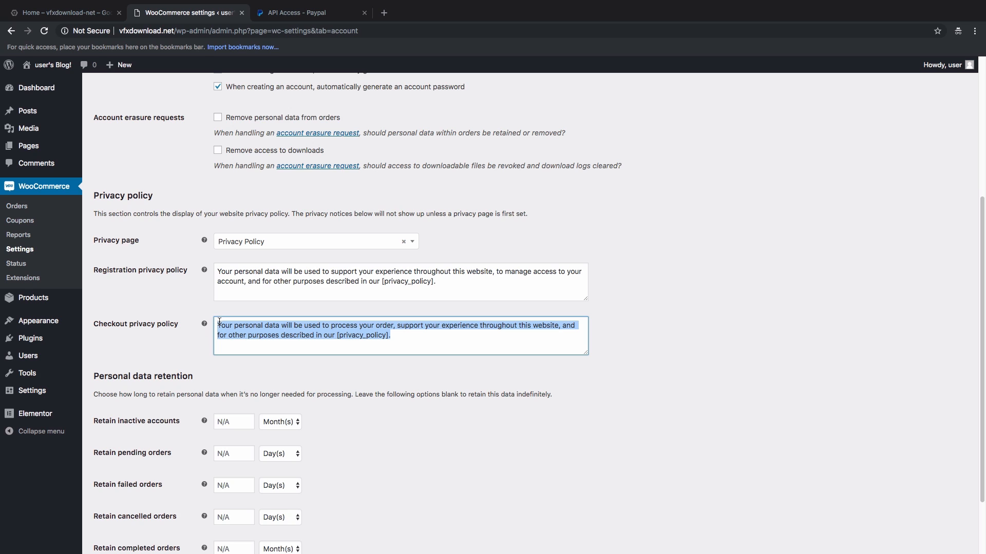
click(233, 338)
scroll(180, 318, down, 2)
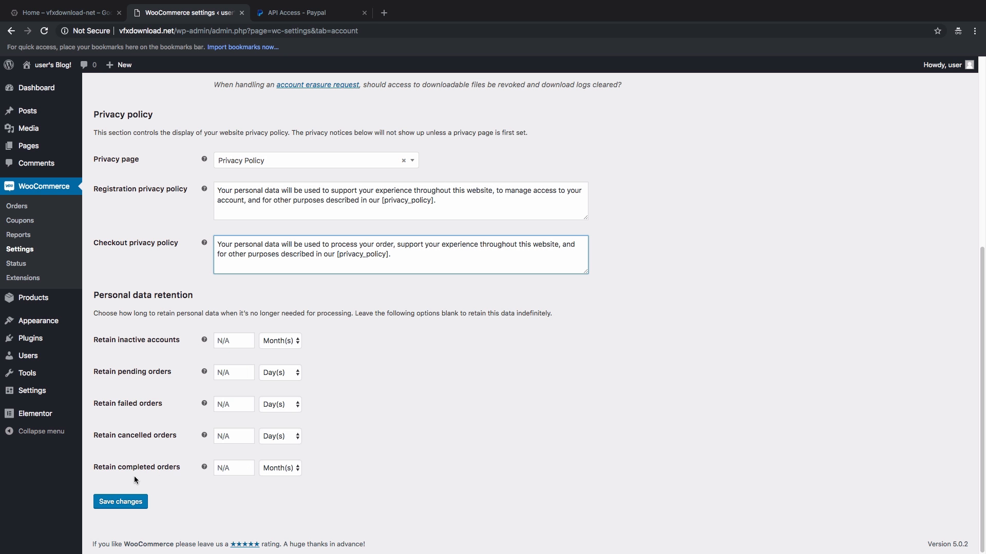
click(128, 505)
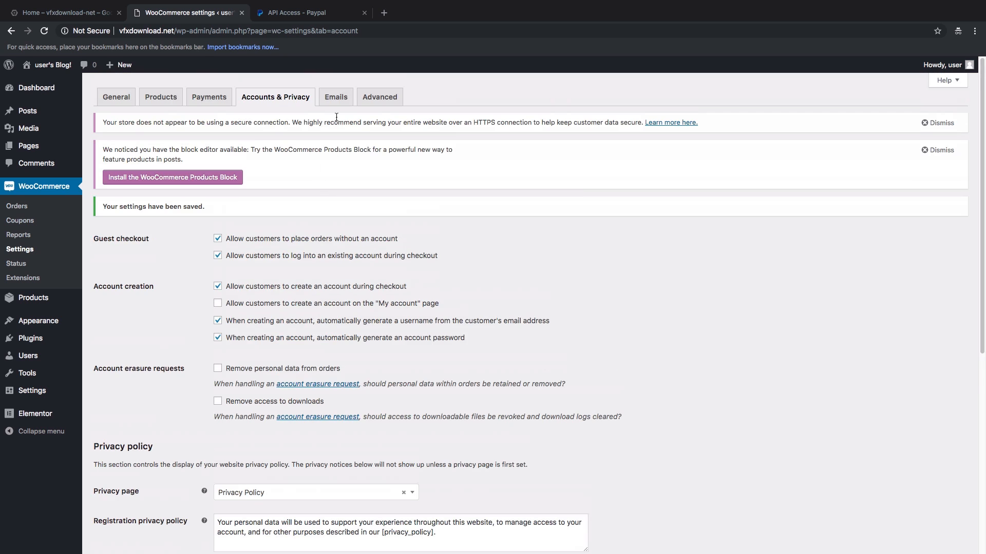
click(336, 97)
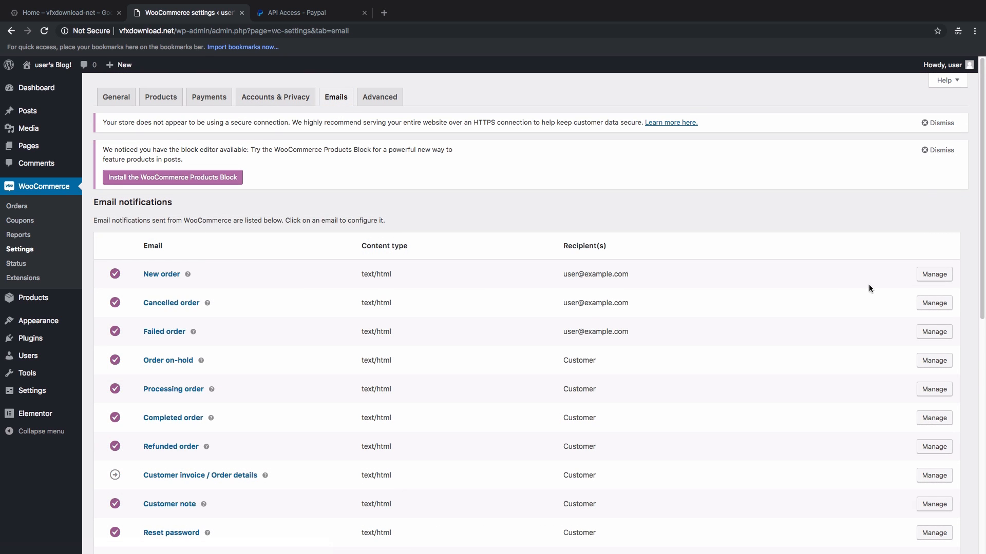
Step: Clear the New order email's recipient address and save that email's settings
click(934, 274)
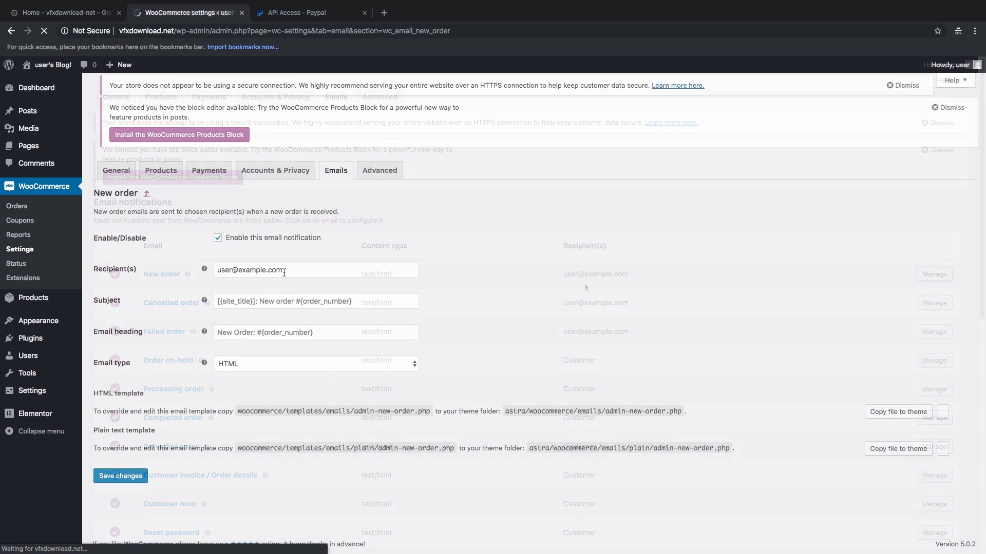
drag(284, 271, 211, 268)
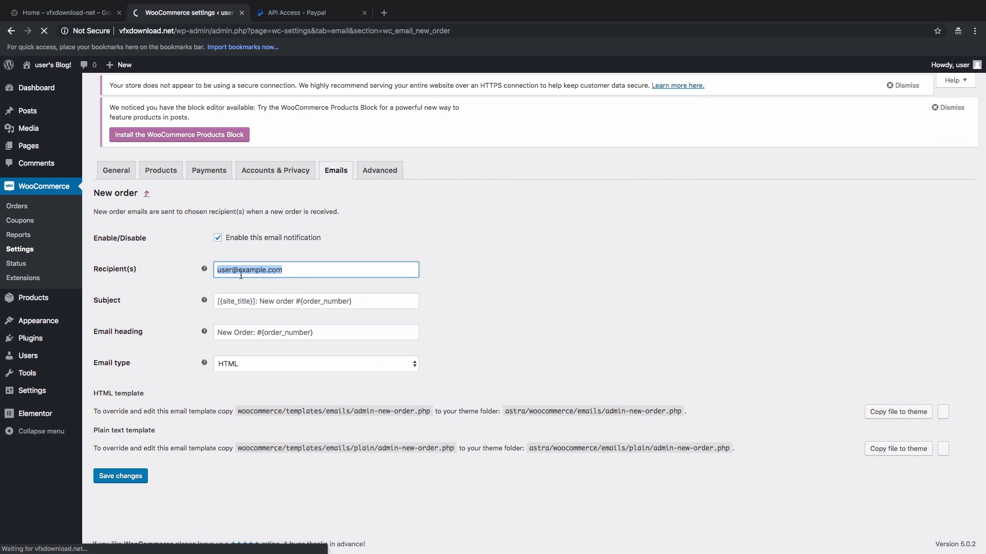
key(BackSpace)
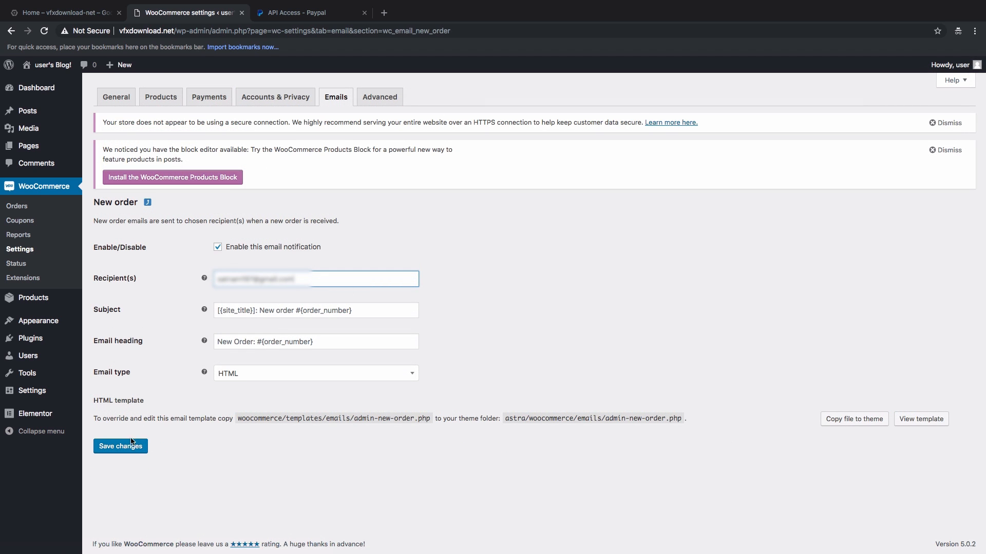
click(121, 446)
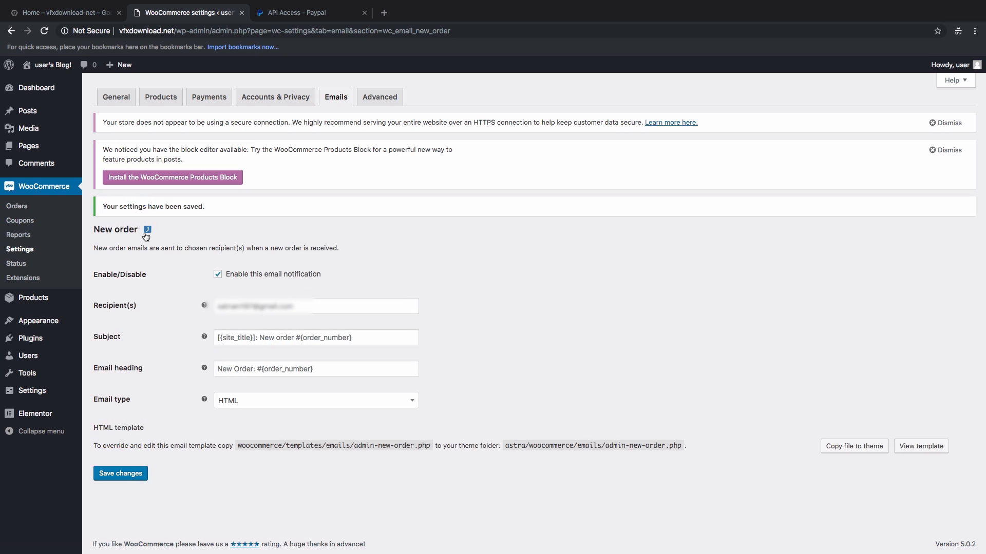
click(147, 231)
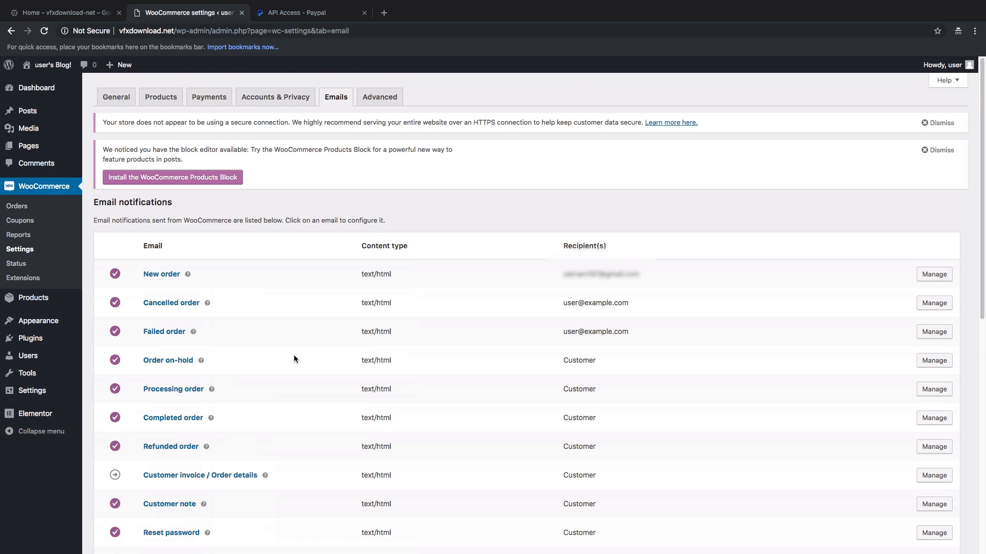
Step: Set the From name to vfxdownload and the From address to the seller's email, then save
scroll(294, 356, down, 9)
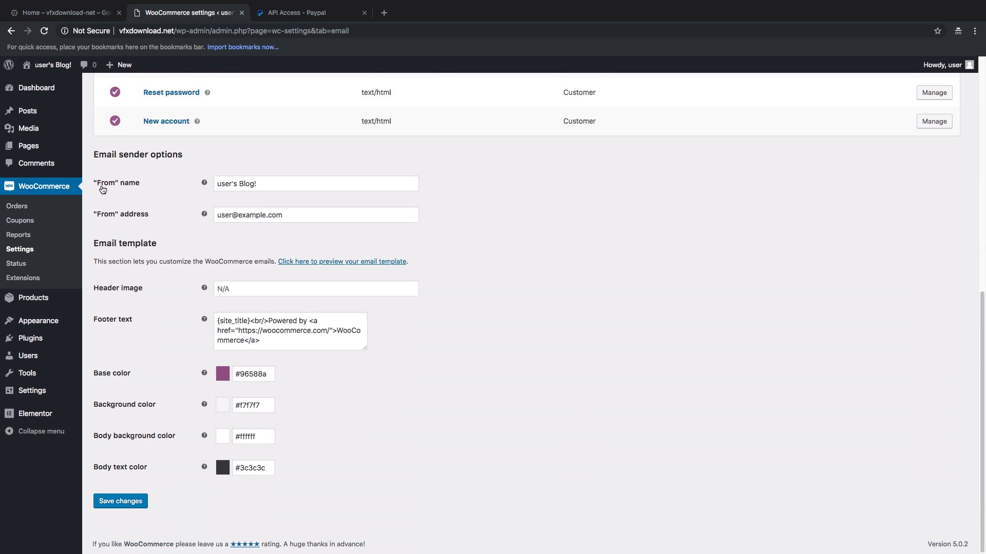
click(128, 185)
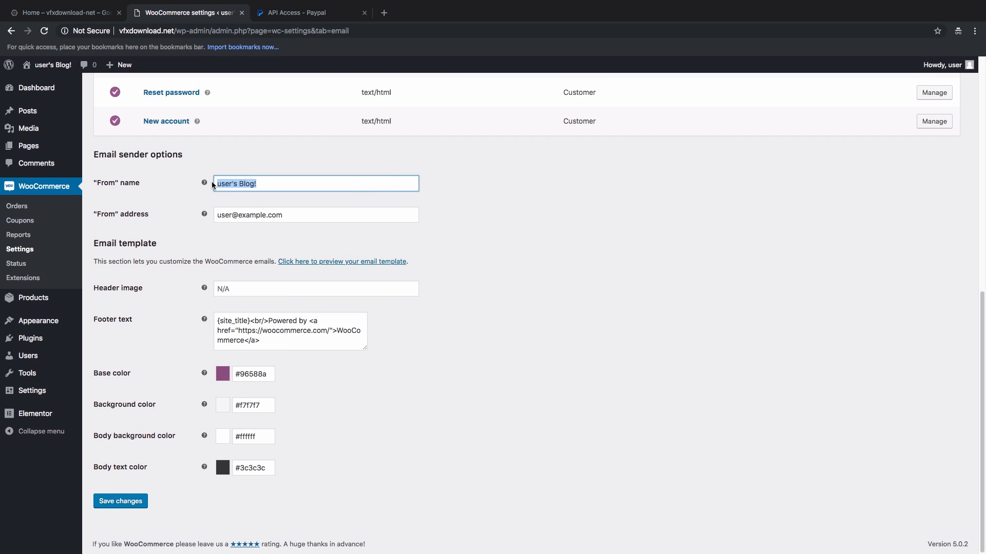
text(vfxdownload)
drag(285, 216, 207, 216)
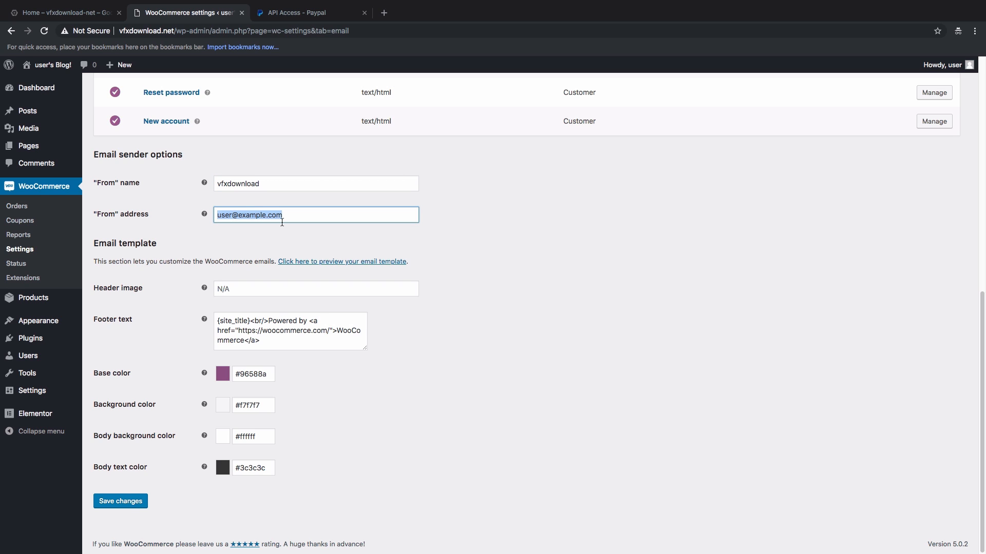
text(satnam)
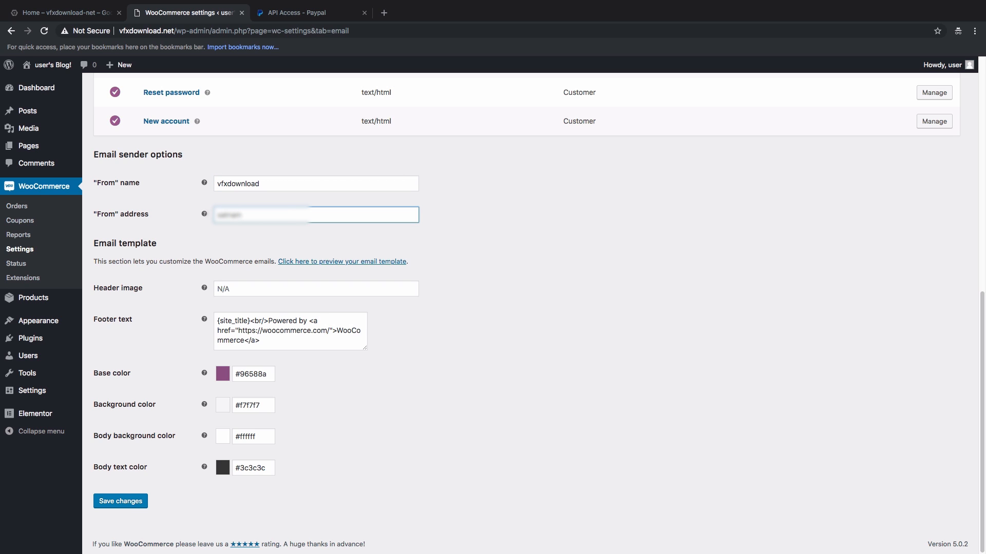
text([unreadable].com)
click(114, 505)
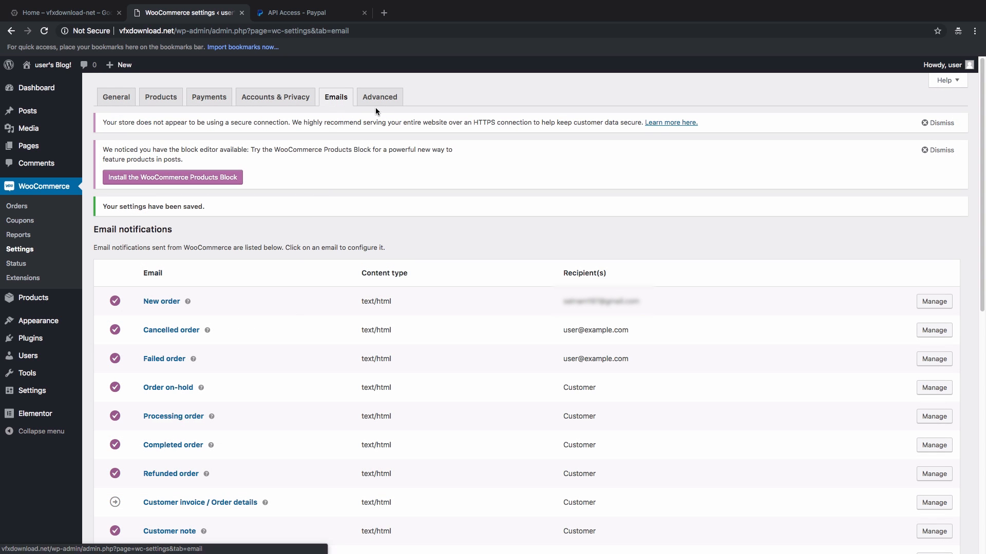
Step: On the Advanced tab, choose Privacy Policy as the Terms and conditions page and save
click(378, 103)
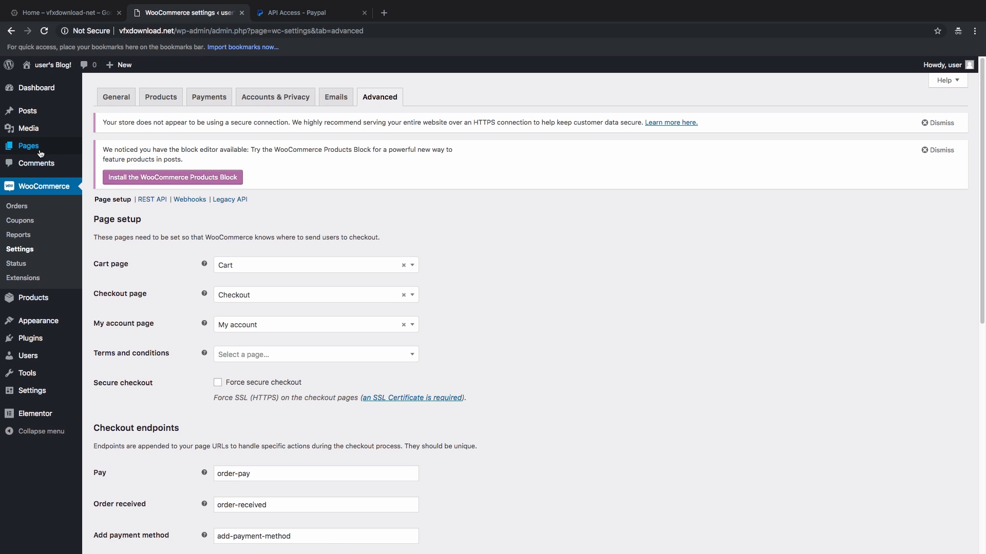
mouse_move(41, 149)
click(251, 358)
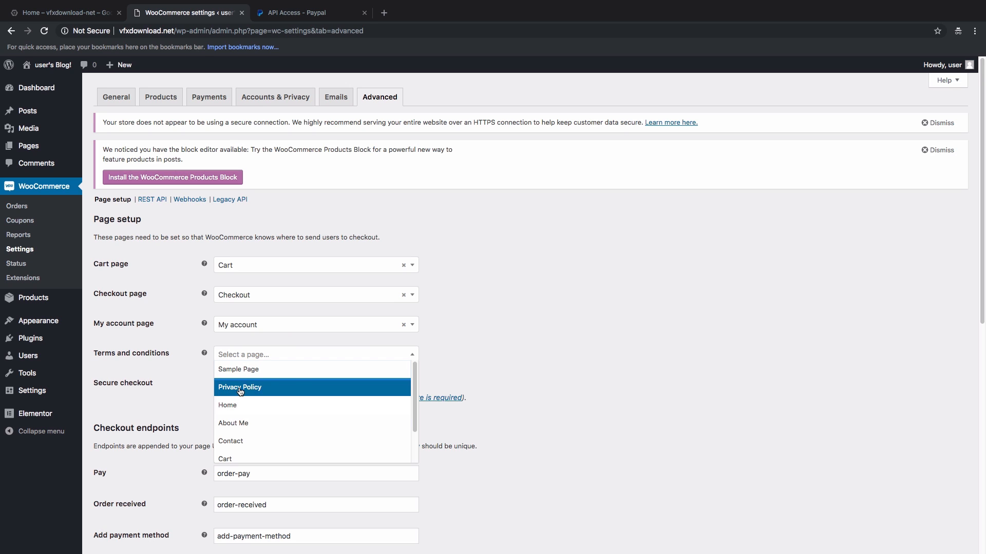
click(240, 392)
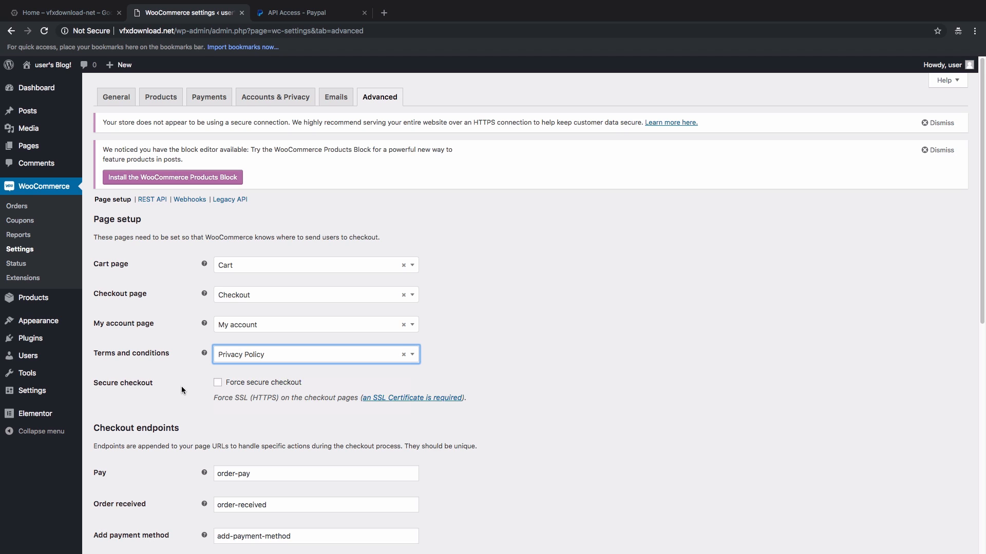
scroll(181, 390, down, 1)
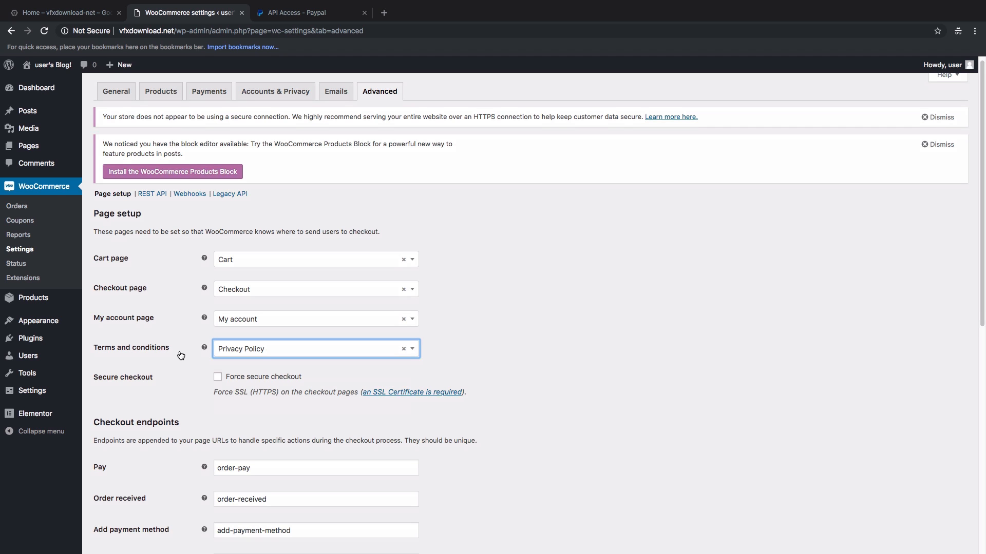
scroll(181, 355, down, 4)
scroll(180, 354, down, 2)
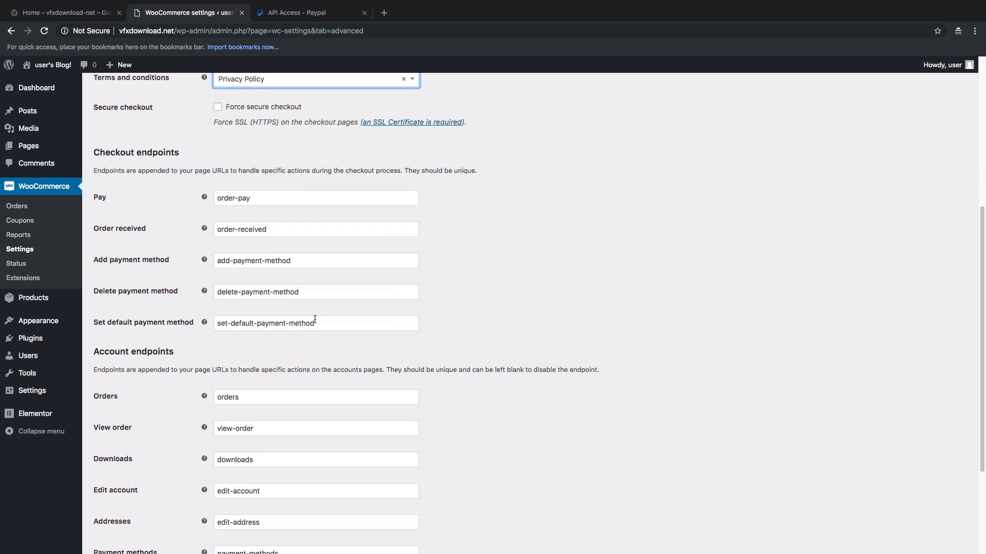
scroll(314, 319, down, 3)
scroll(125, 293, down, 1)
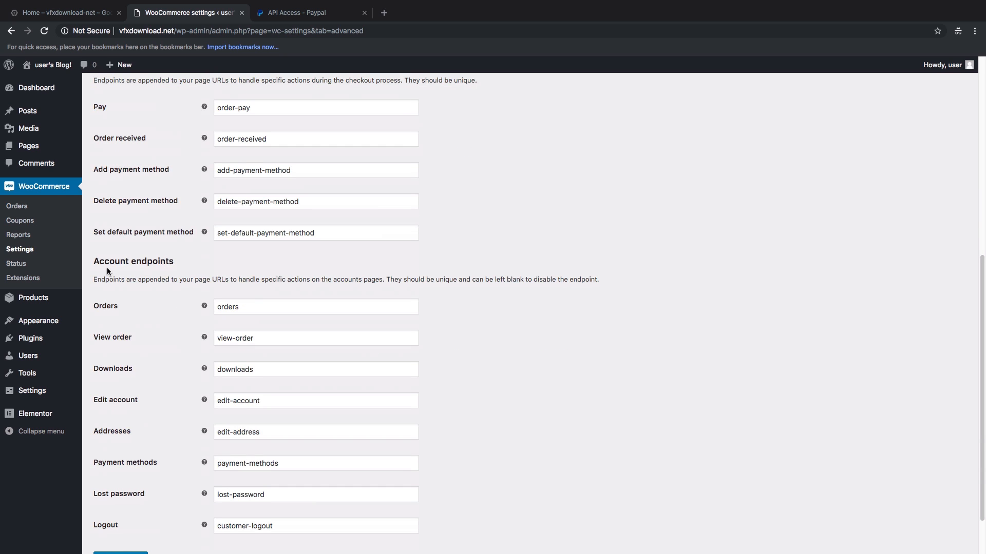
scroll(242, 371, down, 2)
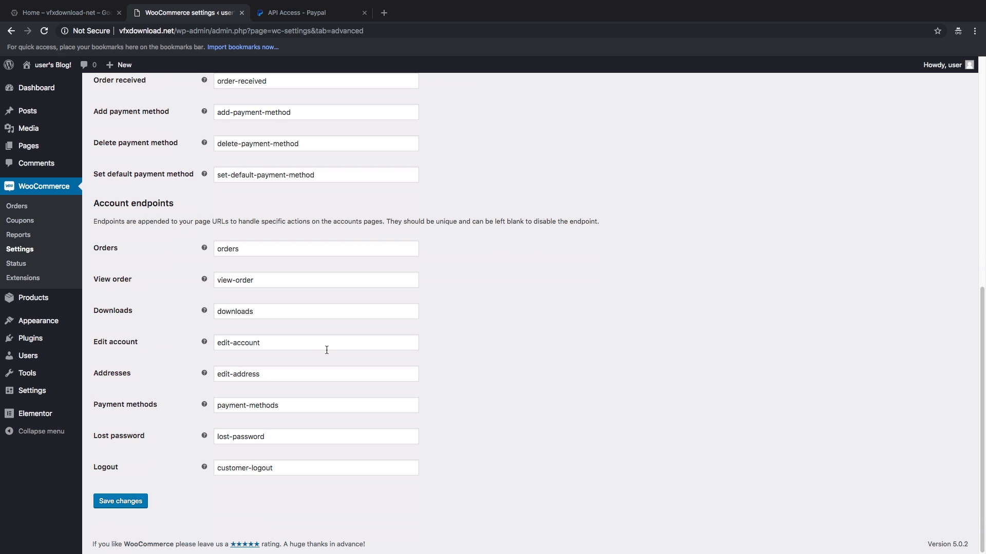
click(119, 506)
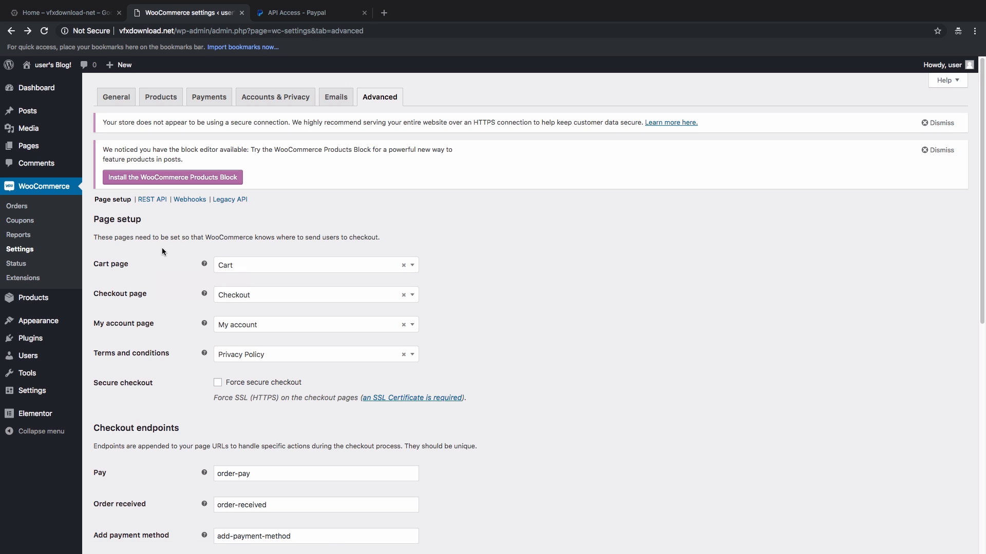
mouse_move(46, 305)
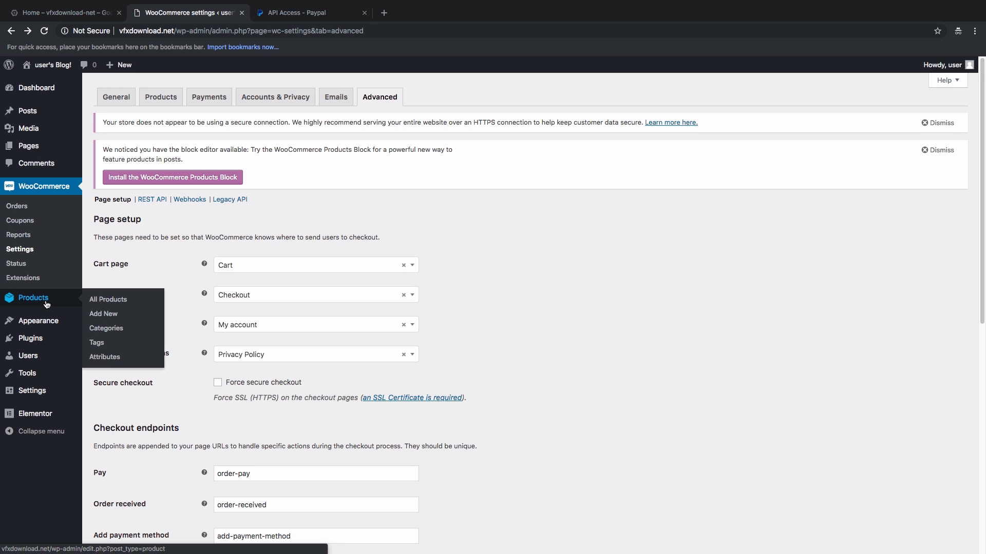
Step: Add a new product titled 'Photoshop ATN action' and paste placeholder text as its description
click(110, 319)
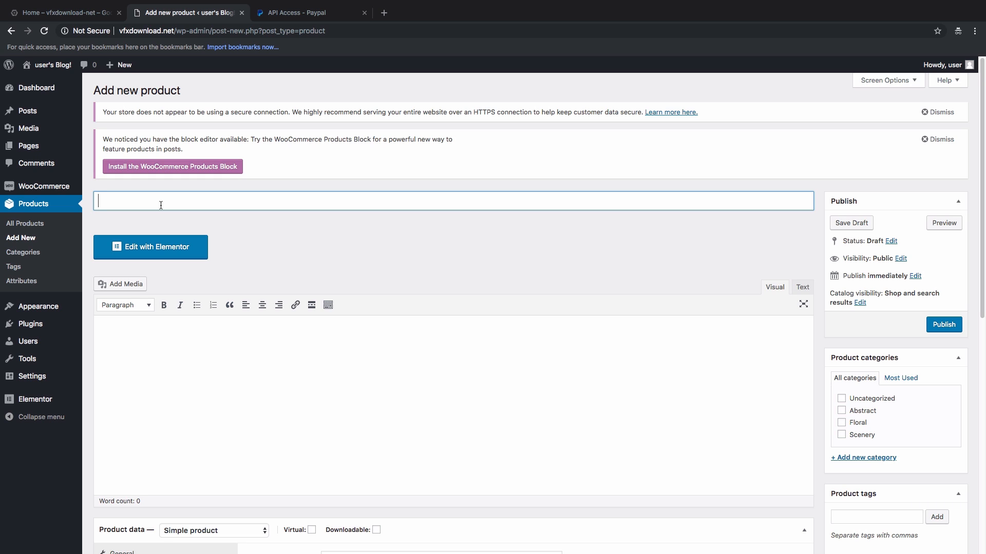
text(Photoshop ATN action)
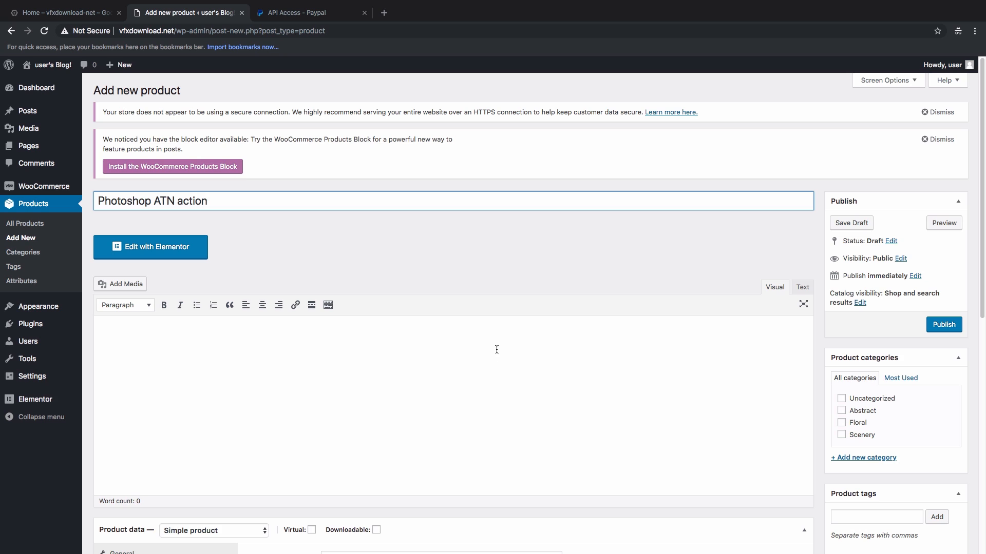
click(462, 346)
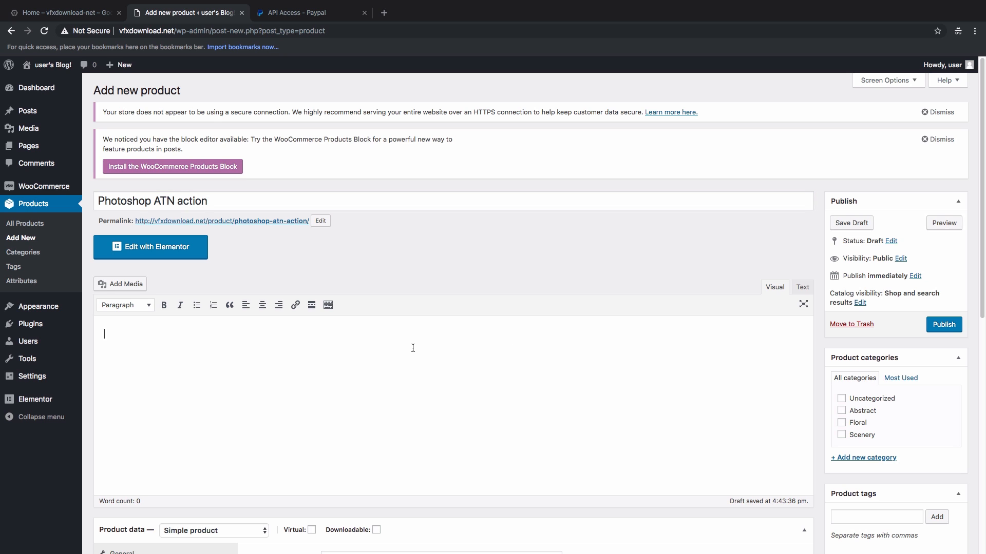
text(Lorem Ipsum is simply dummy text of the printing and typesetting industry. Lorem Ipsum has been the industry's standard dummy text ever since the 1500s, when an unknown printer took a galley of type and scrambled it to make a type specimen book. It has survived not only five centuries, but also the leap into electronic typesetting, remaining essentially unchanged. It was popularised in the 1960s with the release of Letraset sheets containing Lorem Ipsum passages, and more recently with desktop publishing software like Aldus PageMaker including versions of Lorem Ipsum. Lorem Ipsum is simply dummy text of the printing and typesetting industry. Lorem Ipsum has been the industry's standard dummy text ever since the 1500s, when an unknown printer took a galley of type and scrambled it to make a type specimen book. It has survived not only five centuries, but also the leap into electronic typesetting, remaining essentially unchanged. It was popularised in the 1960s with the release of Letraset sheets containing Lorem Ipsum passages, and more recently with desktop publishing software like Aldus PageMaker including versions of Lorem Ipsum. Lorem Ipsum is simply dummy text of the printing and typesetting industry. Lorem Ipsum has been the industry's standard dummy text ever since the 1500s, when an unknown printer took a galley of type and scrambled it to make a type specimen book. It has survived not only five centuries, but also the leap into electronic typesetting, remaining essentially unchanged. It was popularised in the 1960s with the release of Letraset sheets containing Lorem Ipsum passages, and more recently with desktop publishing software like Aldus PageMaker including versions of Lorem Ipsum.)
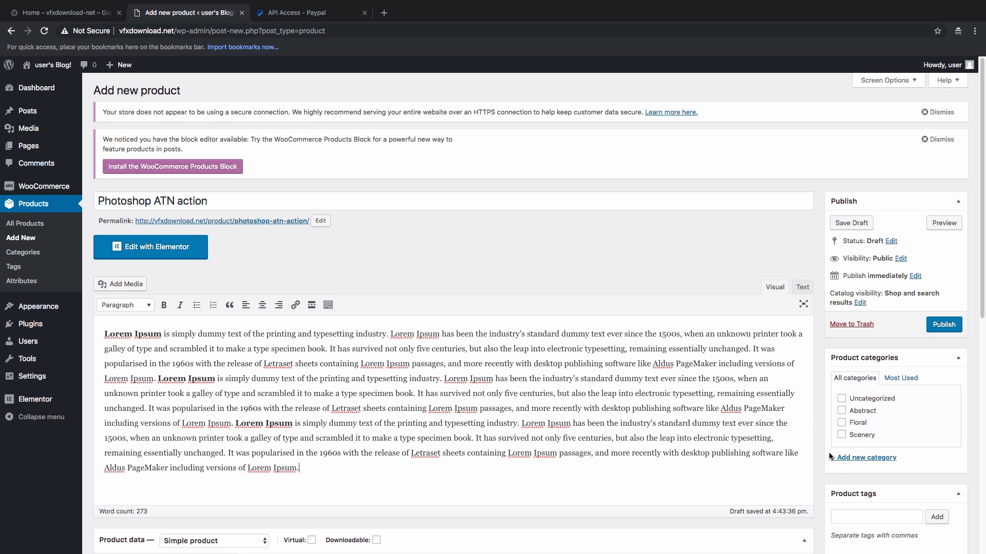
Step: Create and assign the new product category 'Photoshop ATN'
click(847, 461)
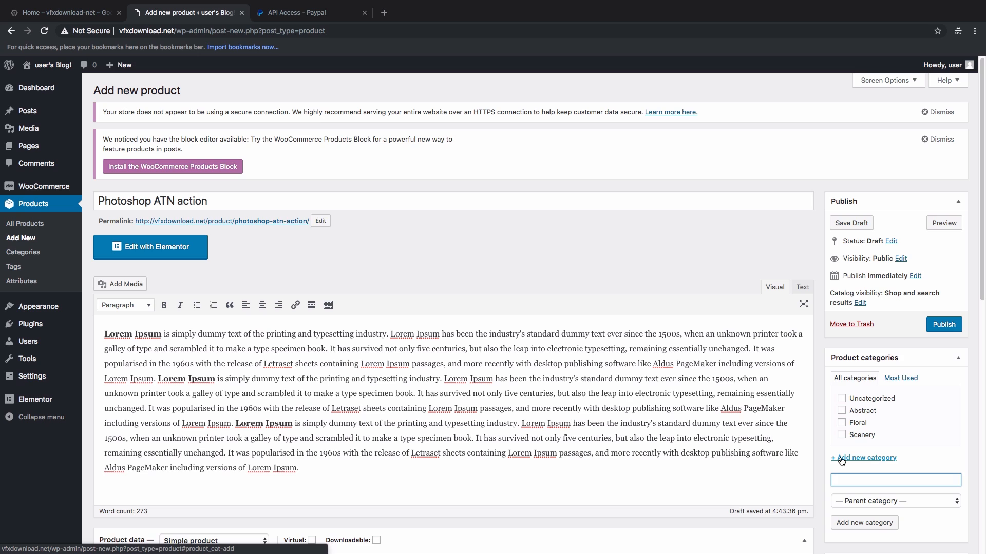
text(Photoshop ATN)
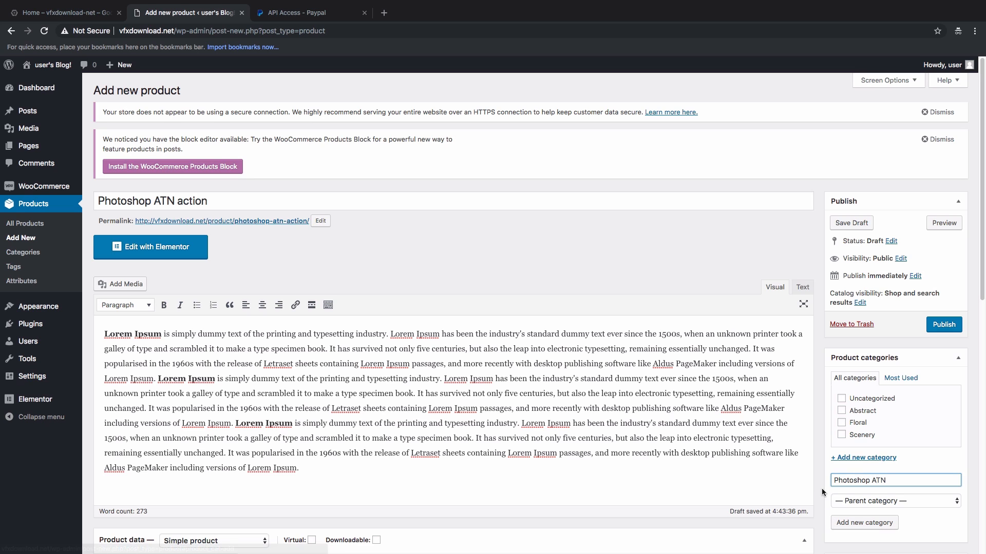
click(852, 523)
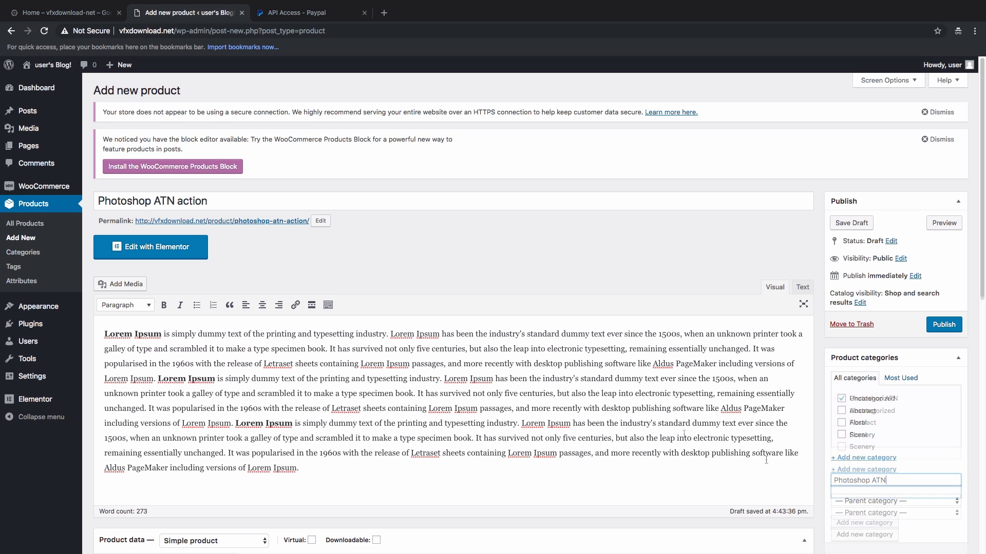
scroll(769, 424, down, 3)
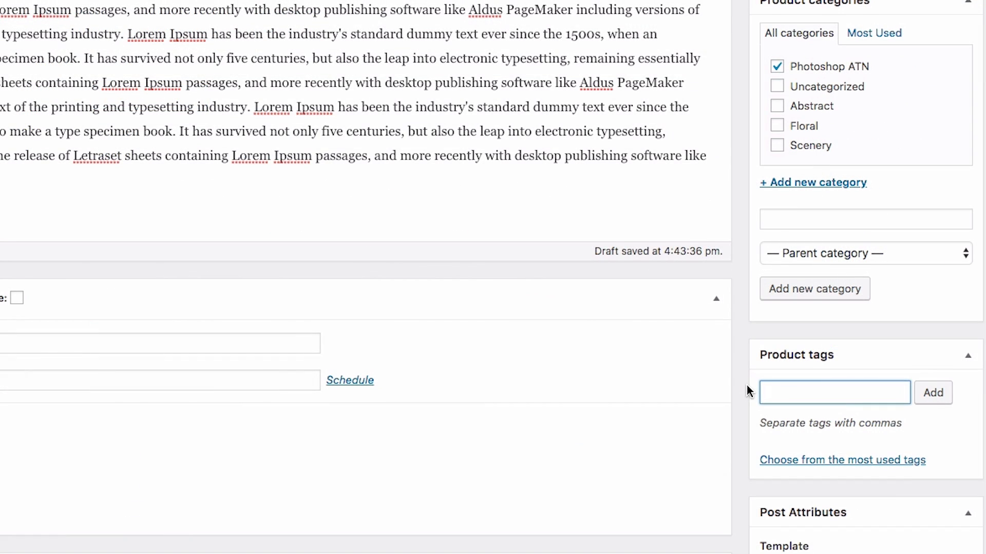
Step: Add the product tags photoshop, atn and action
text(photoshop)
key(Return)
text(am)
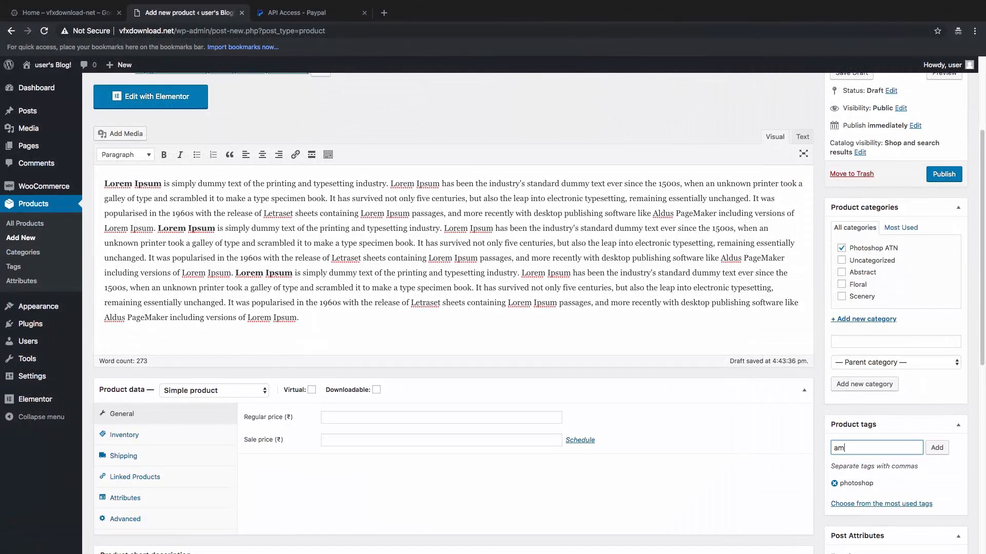
key(Return)
text(action)
key(Return)
Step: Upload Product_image.jpg from the ATN folder as the product image, with alt text 'photoshop atn action'
scroll(721, 443, down, 8)
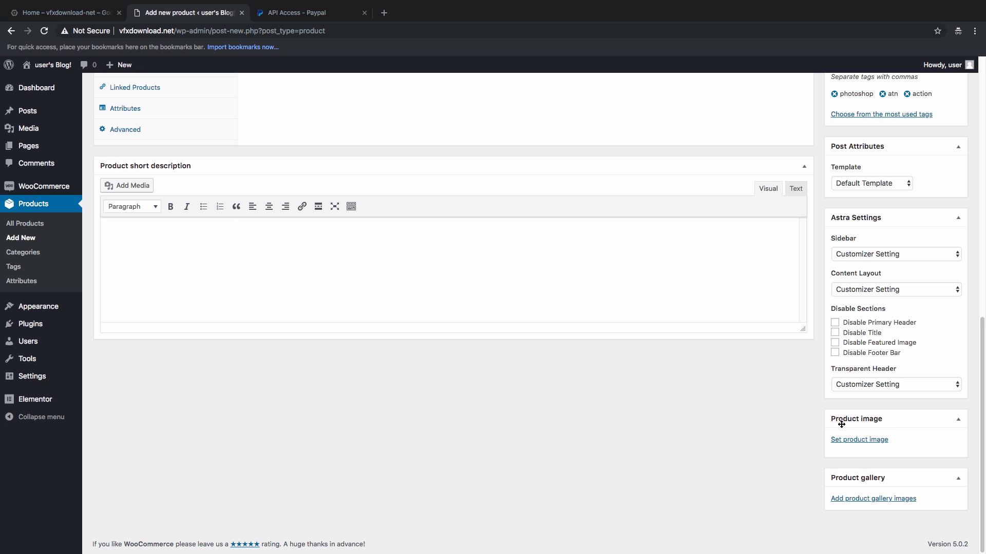
click(868, 440)
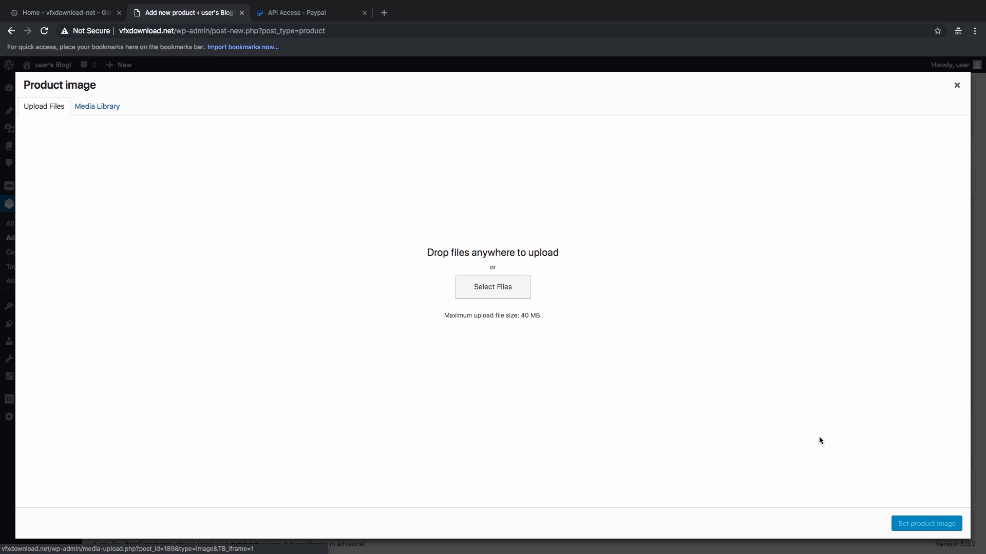
click(497, 294)
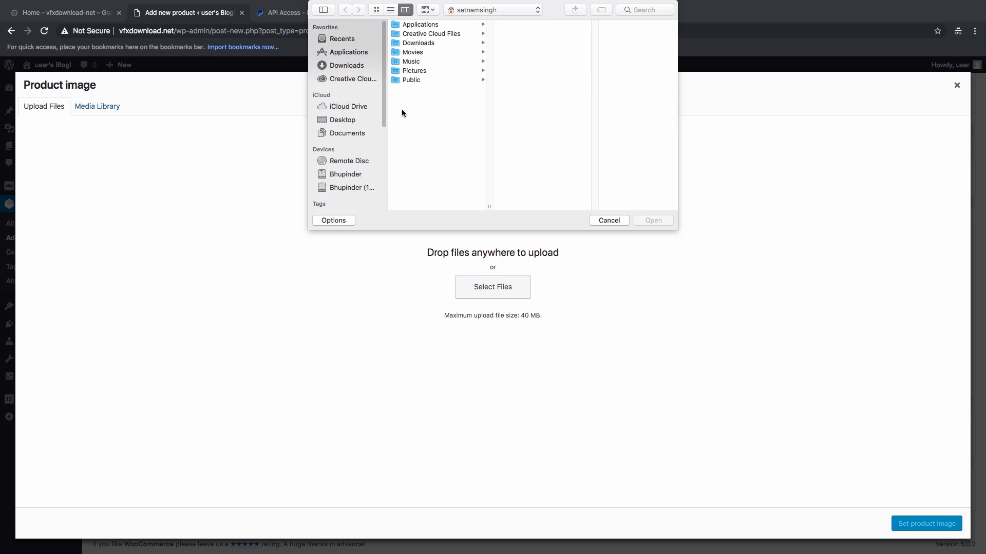
click(349, 120)
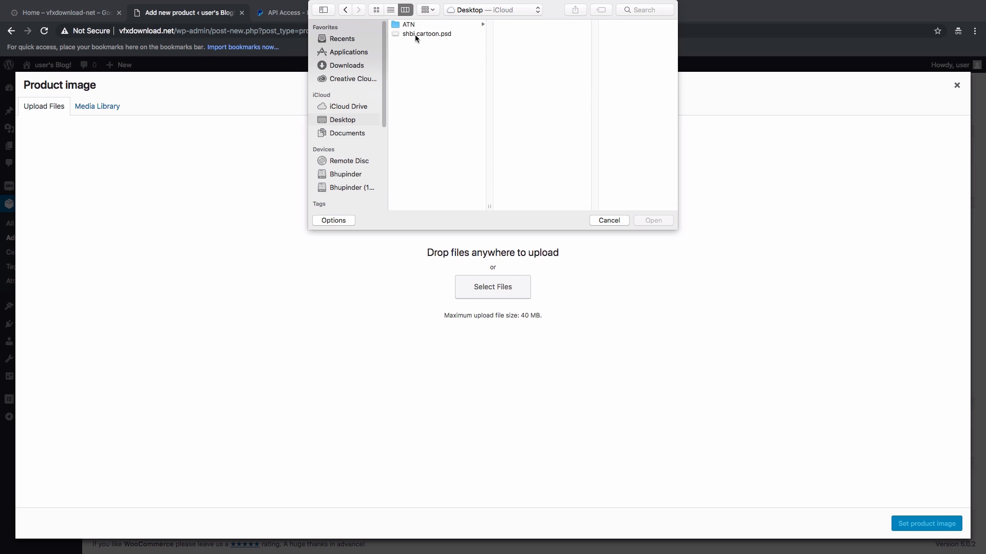
click(410, 26)
click(519, 62)
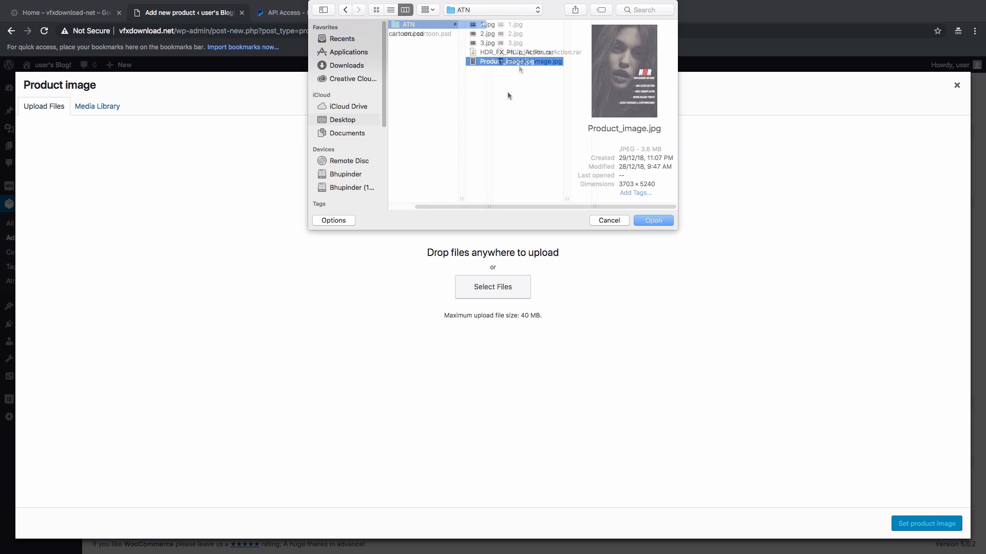
click(651, 220)
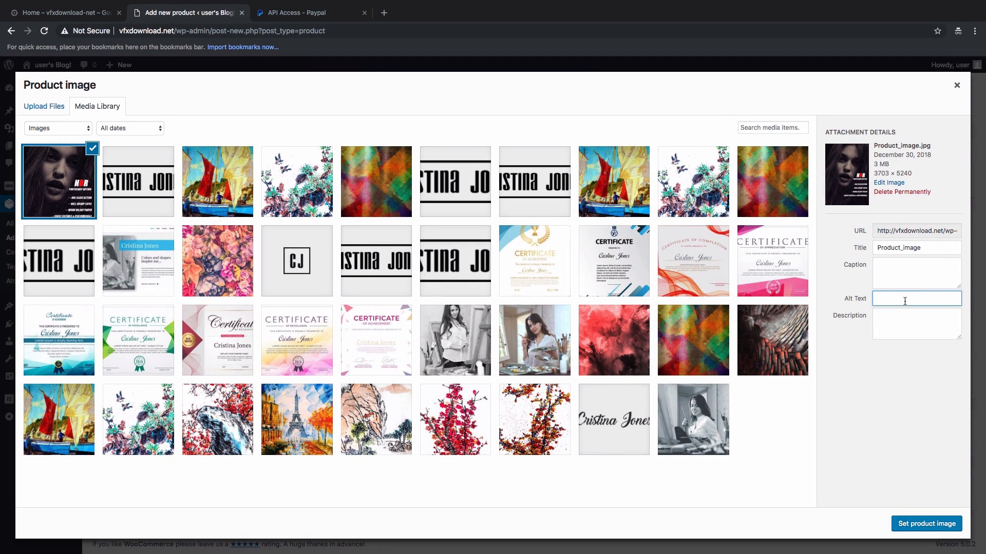
text(hotoshop atn action)
key(super+a)
click(919, 524)
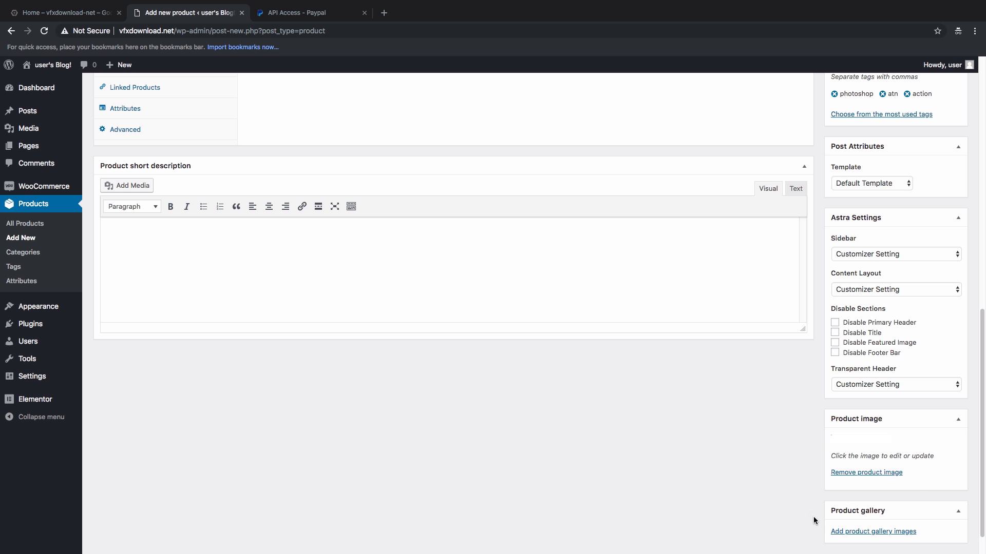
scroll(729, 470, up, 4)
scroll(730, 469, down, 7)
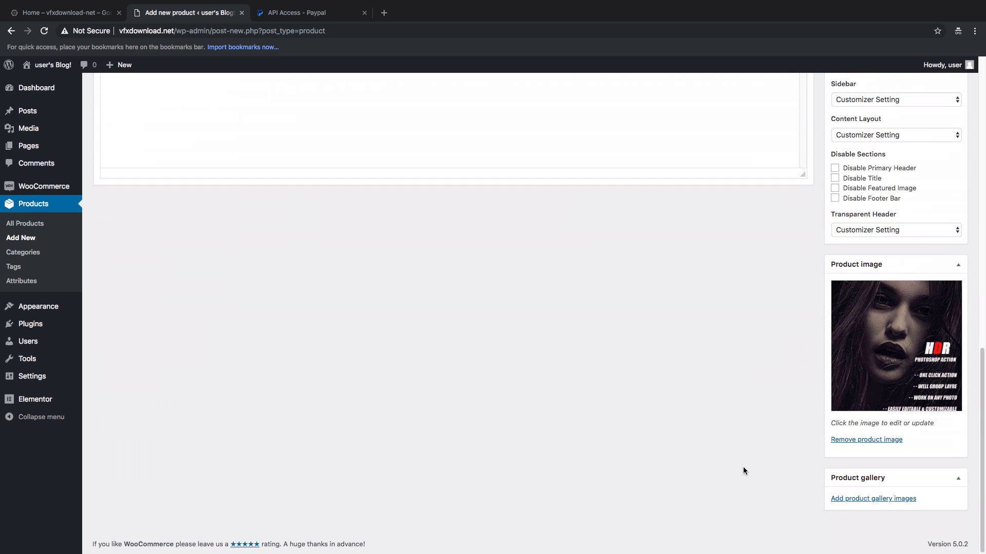
Step: Upload 1.jpg, 2.jpg and 3.jpg from the ATN folder for the product gallery
click(853, 500)
click(47, 108)
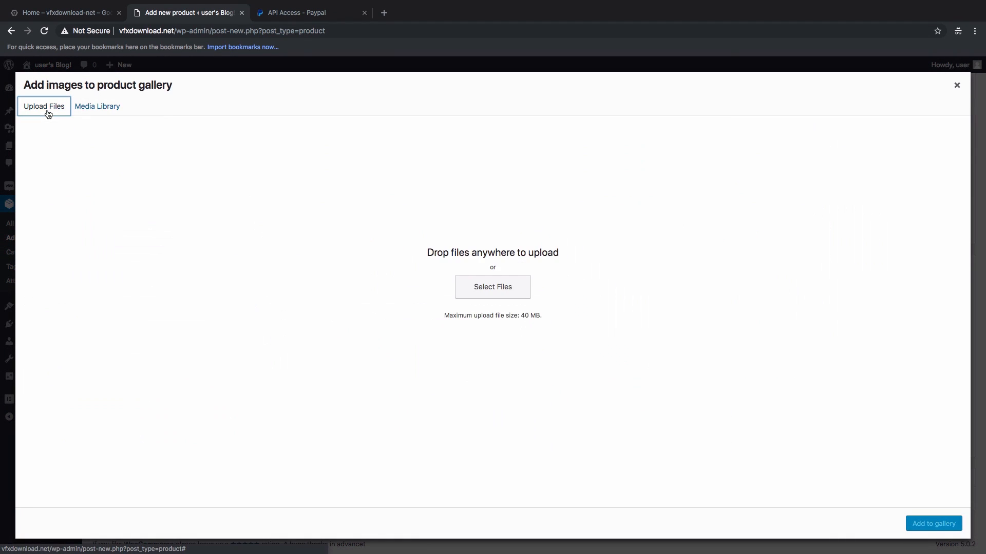
click(487, 295)
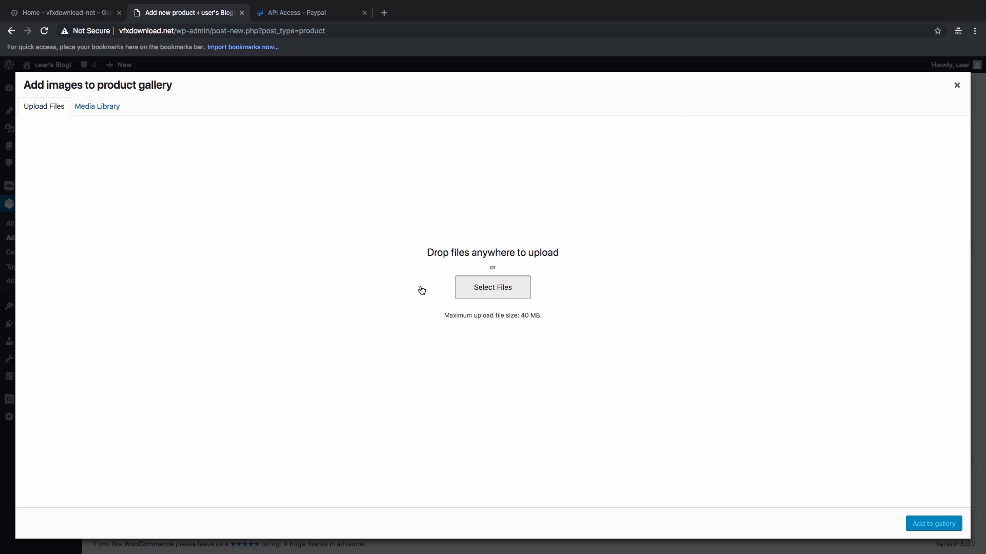
click(411, 42)
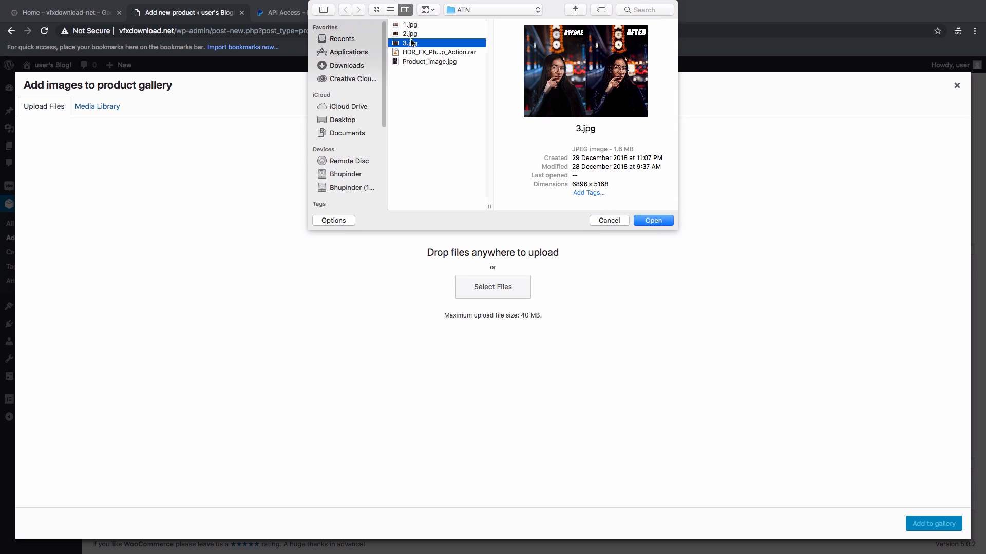
shift+click(410, 34)
shift+click(409, 25)
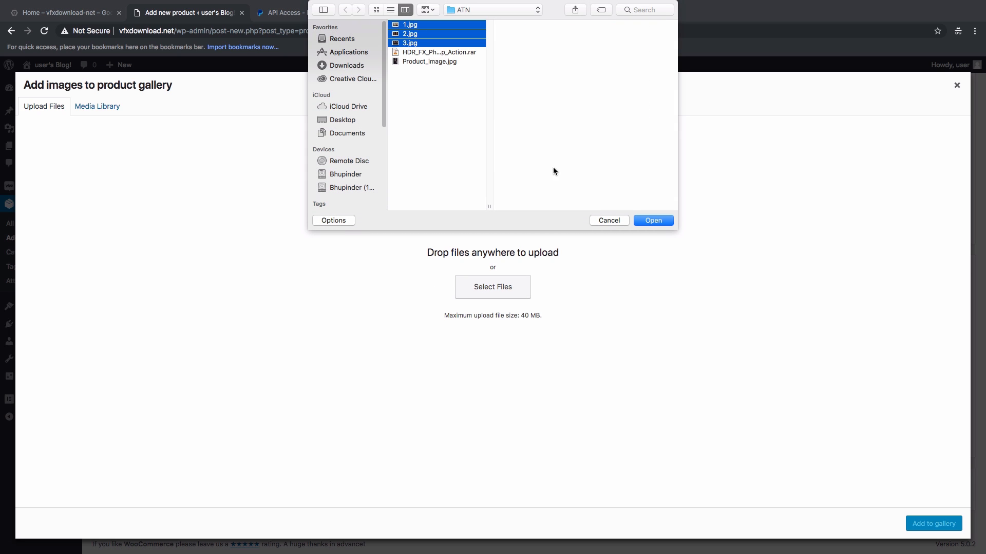
click(654, 220)
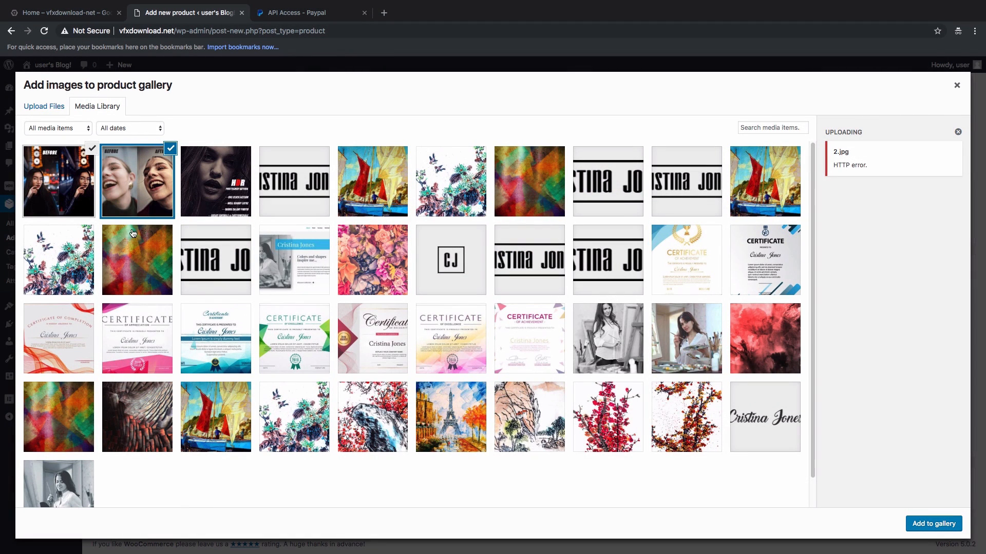
Step: Select 1.jpg and 3.jpg, give each alt text 'photoshop atn action', and add them to the gallery
click(147, 186)
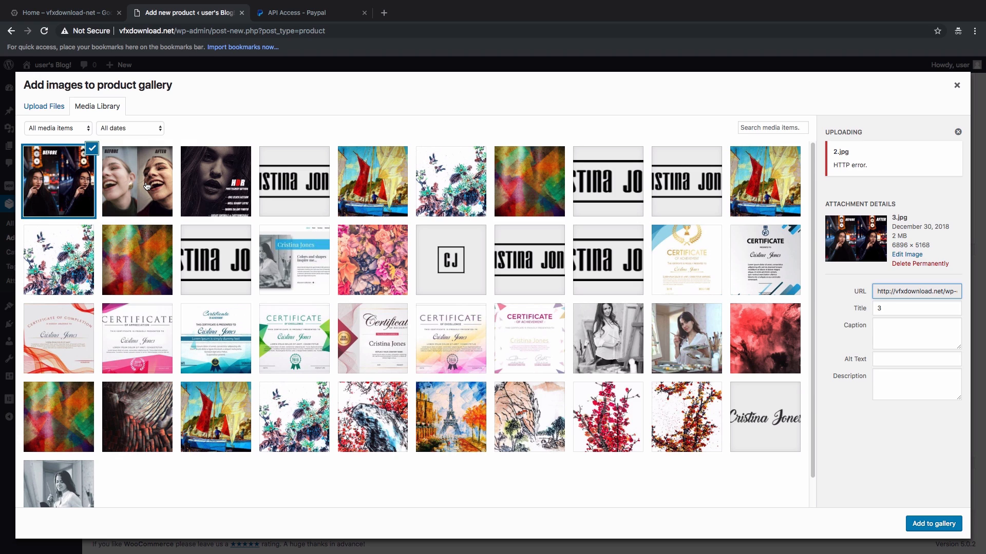
click(889, 355)
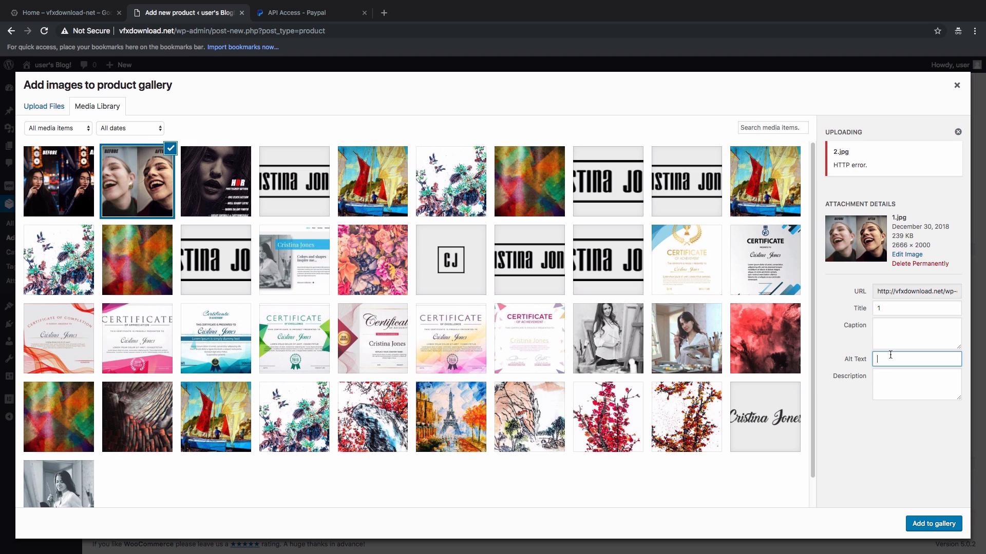
key(ctrl+v)
click(72, 175)
click(888, 360)
text(photoshop atn action)
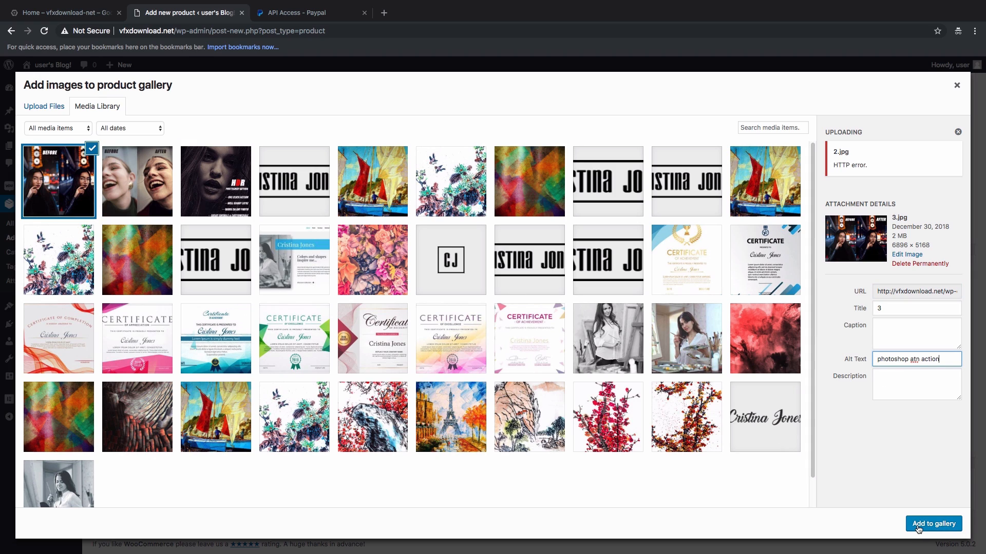
click(924, 525)
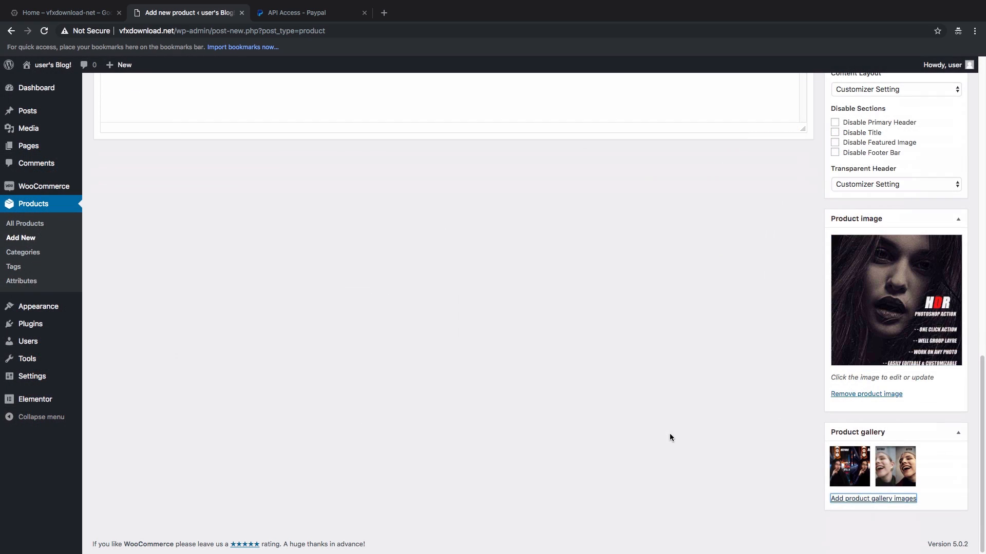
Step: Keep the product type as Simple product and mark it Downloadable
scroll(617, 356, up, 10)
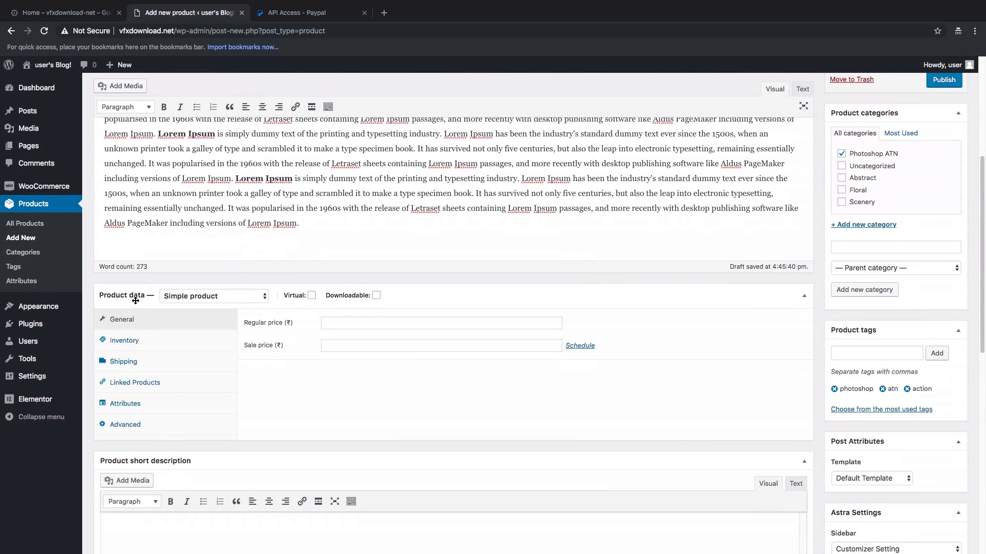
click(183, 298)
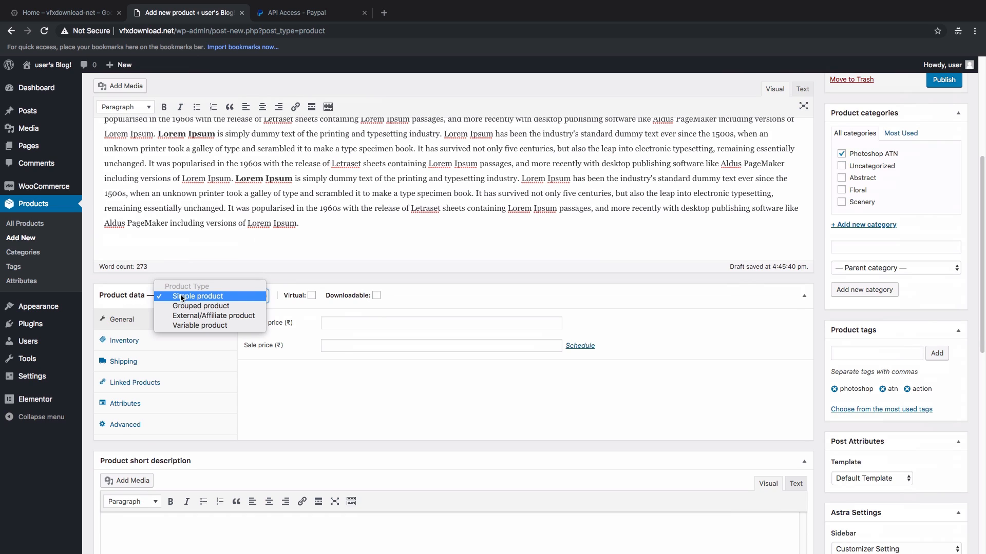
click(201, 298)
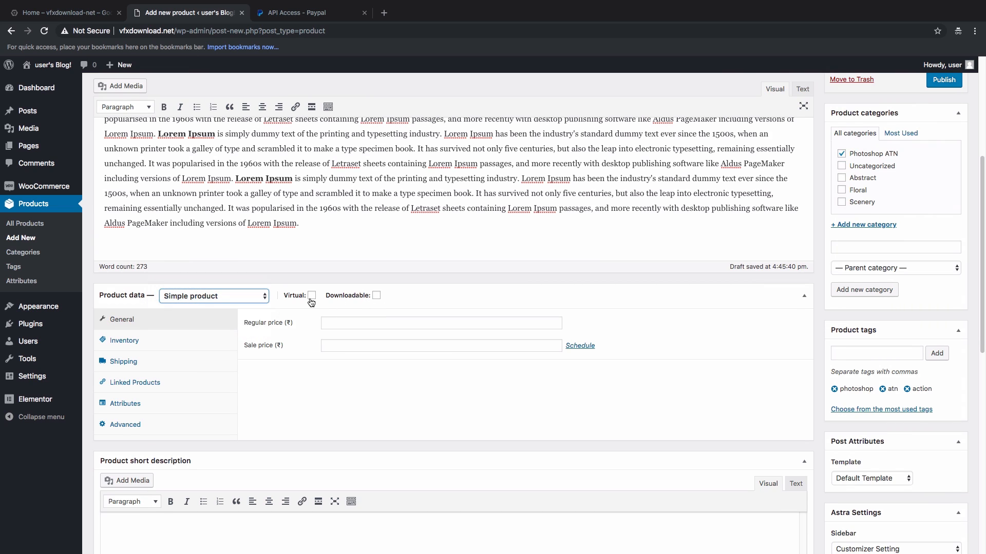
click(376, 297)
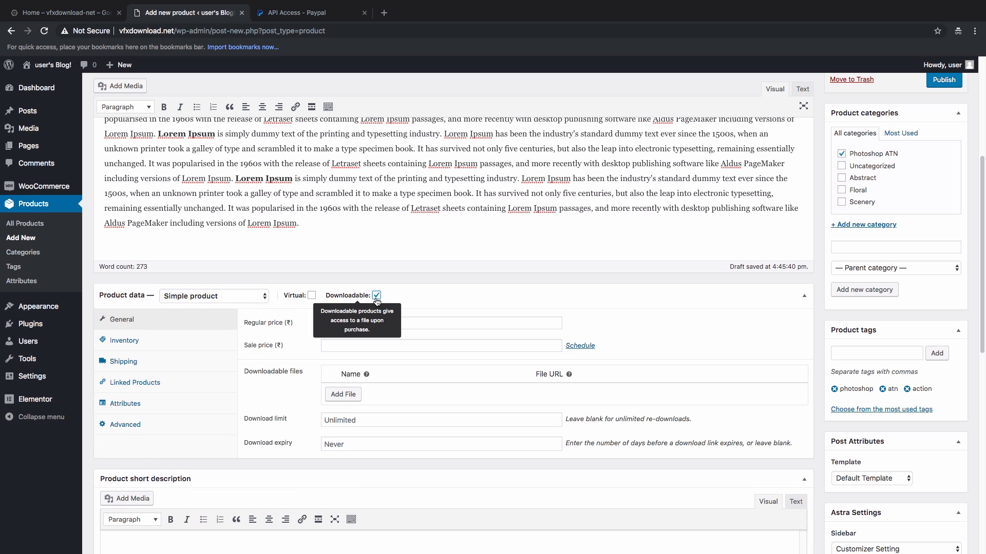
Step: Set the regular price to 100 and the sale price to 80, leaving the sale unscheduled
click(338, 324)
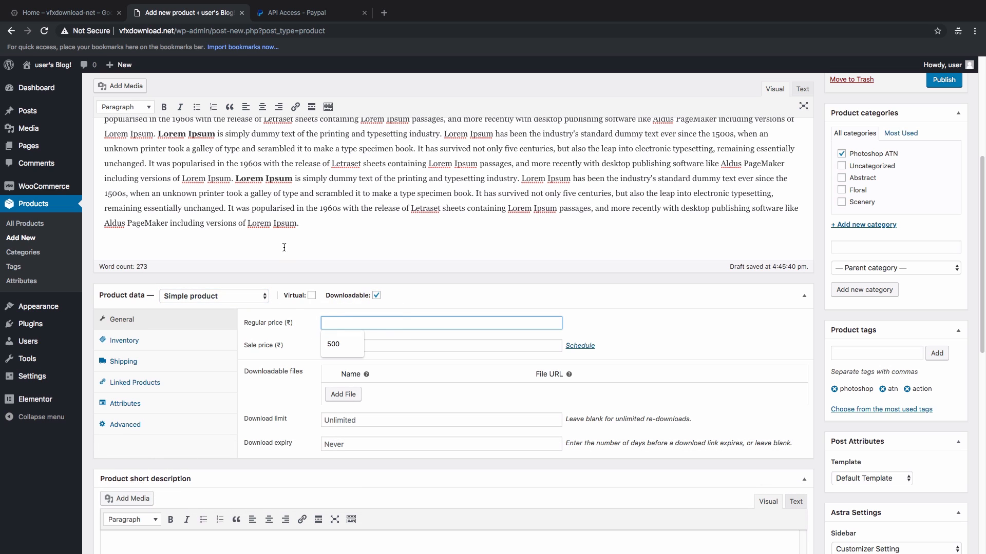
scroll(284, 248, down, 6)
scroll(303, 255, up, 11)
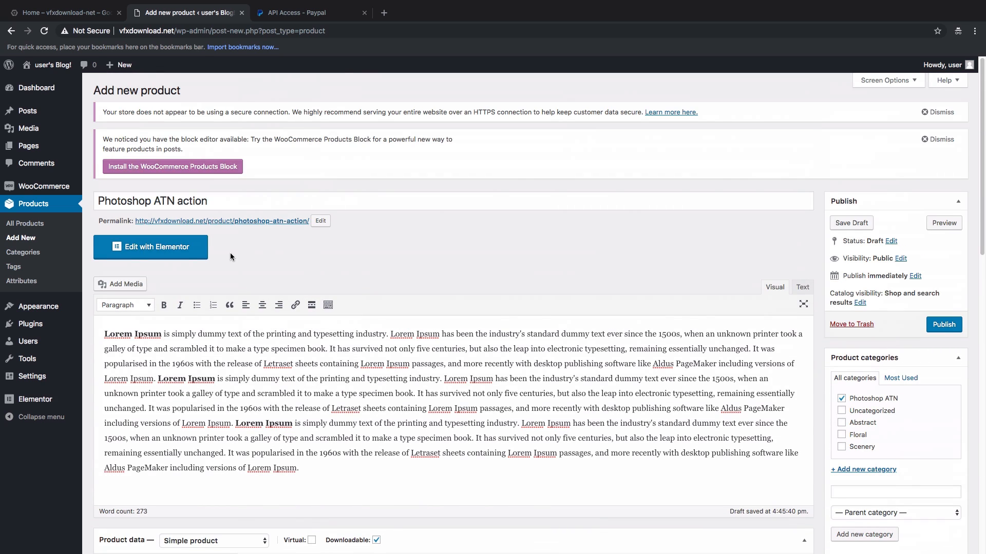
scroll(316, 342, down, 4)
click(325, 370)
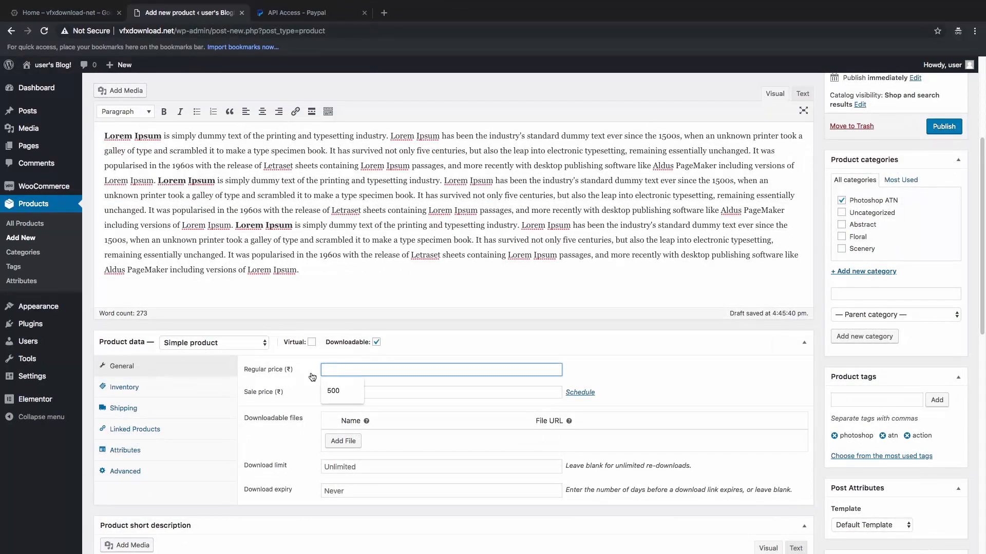
text(100)
scroll(341, 395, down, 1)
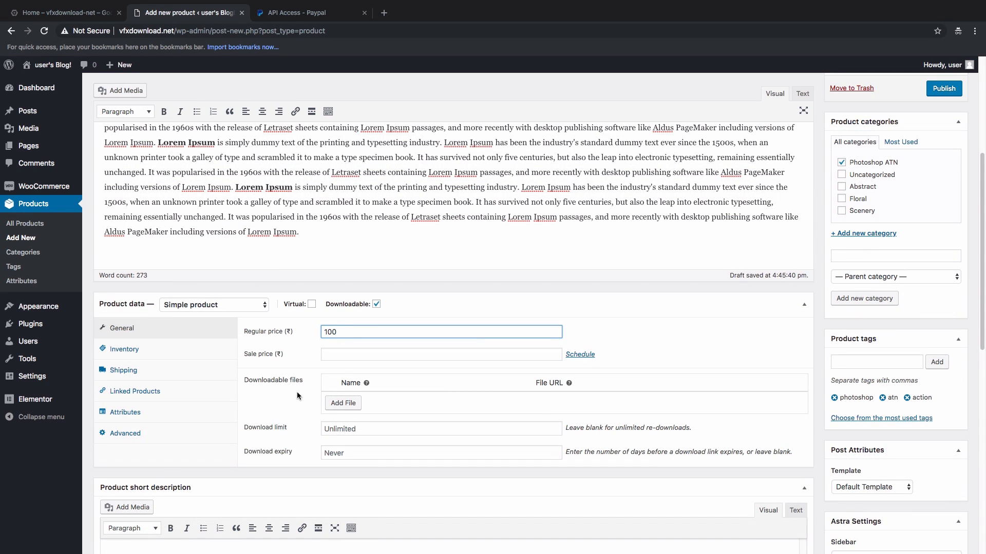
click(297, 392)
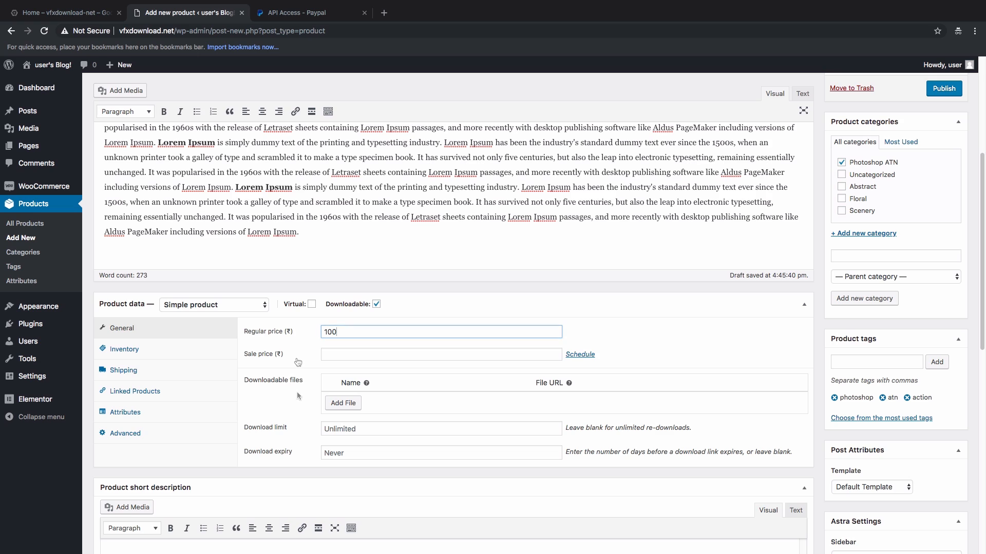
click(334, 357)
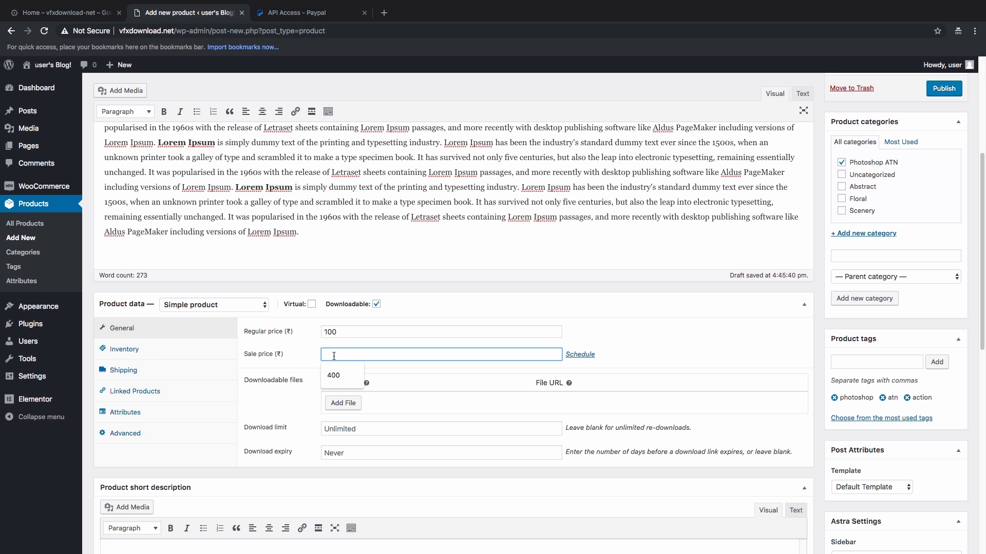
text(80)
click(576, 359)
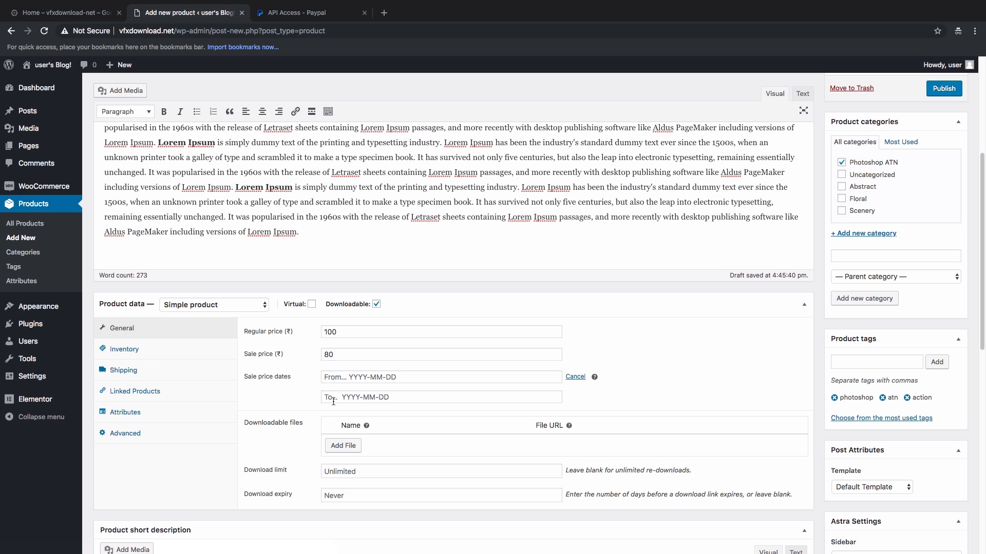
click(575, 377)
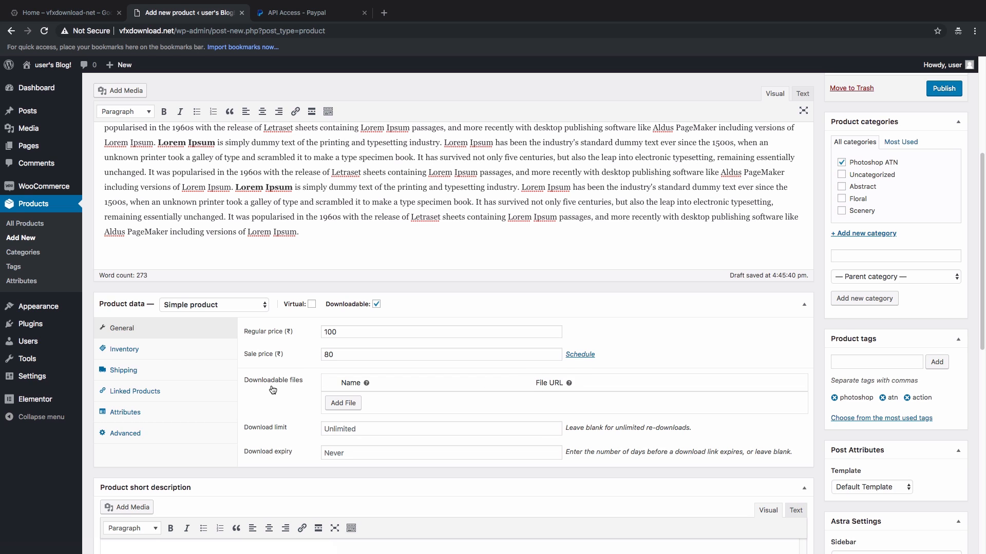
Step: Add a downloadable file row and open its file picker, abandoning an upload of the HDR .rar archive
click(345, 405)
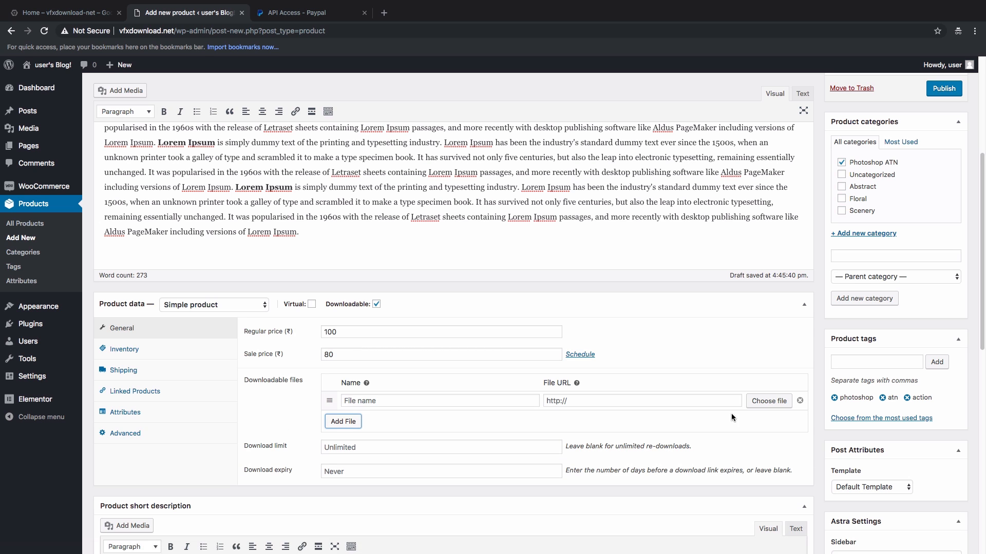
click(769, 401)
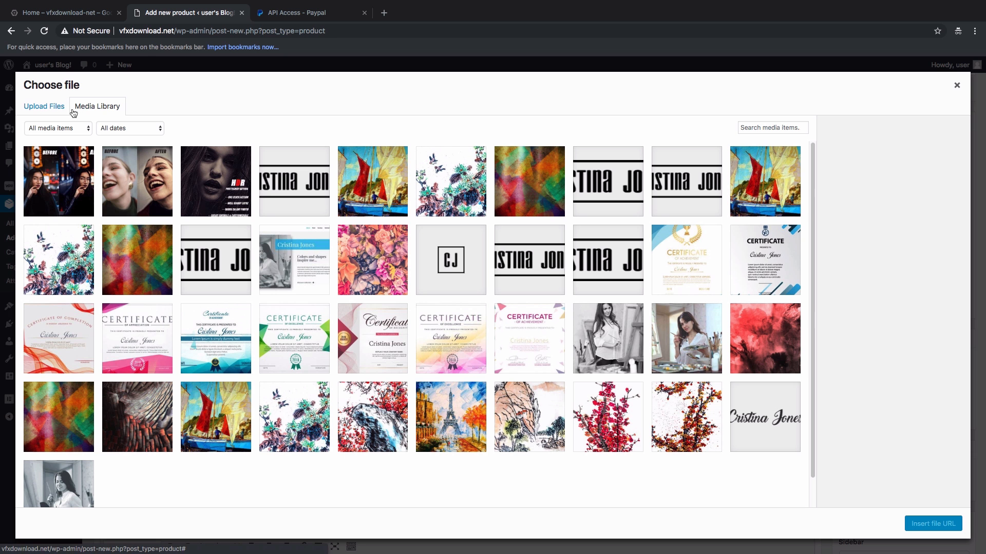
click(45, 109)
click(493, 287)
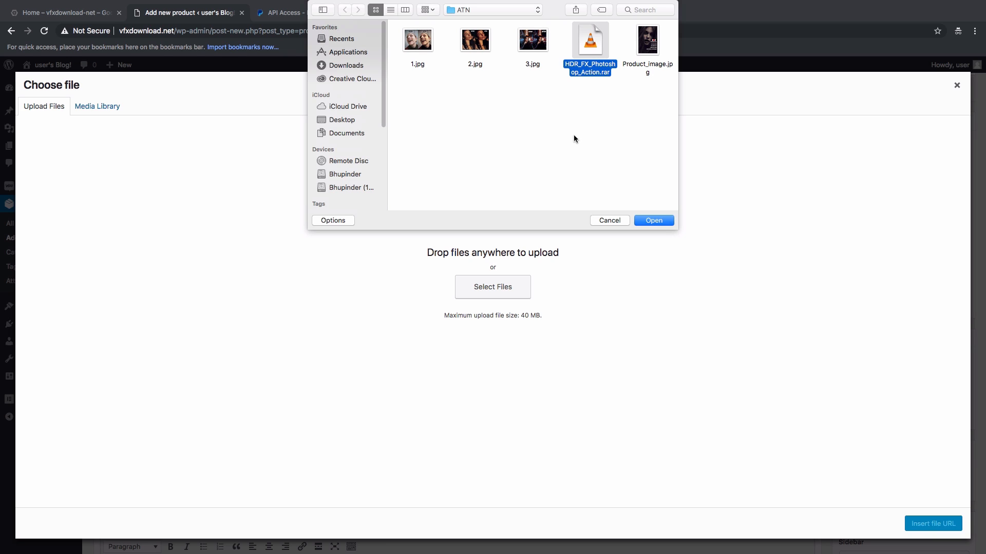
click(528, 117)
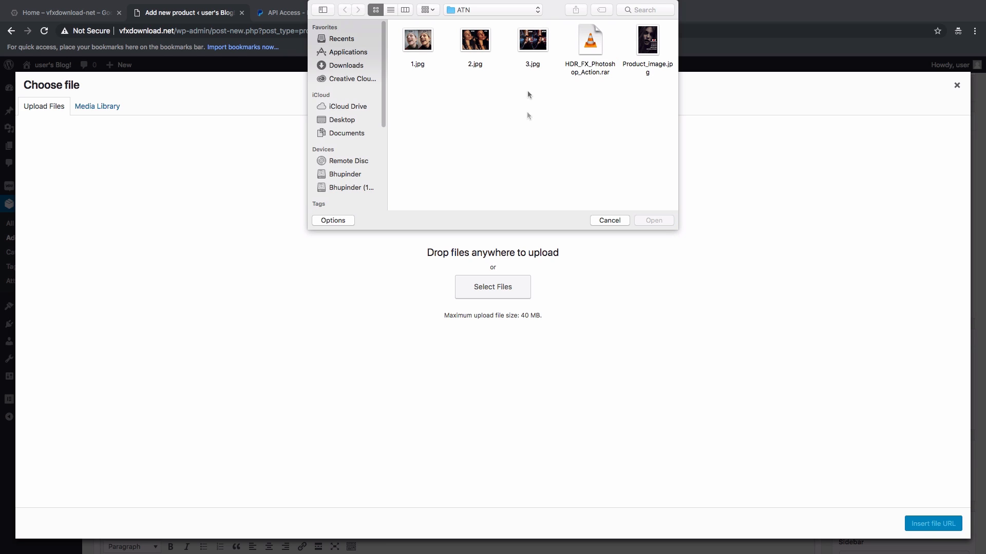
click(613, 222)
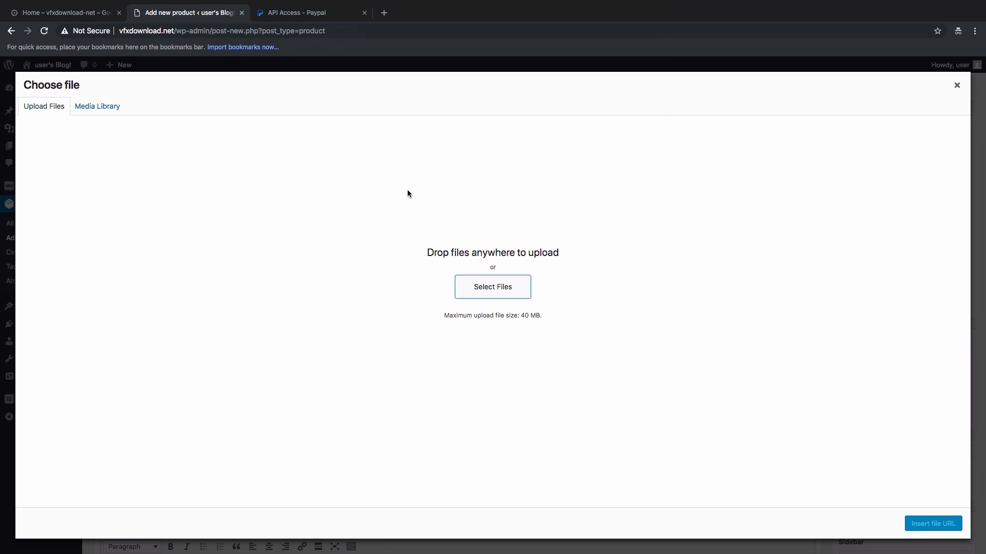
Step: Choose the sailboat painting from the Media Library as the download's file URL
click(93, 109)
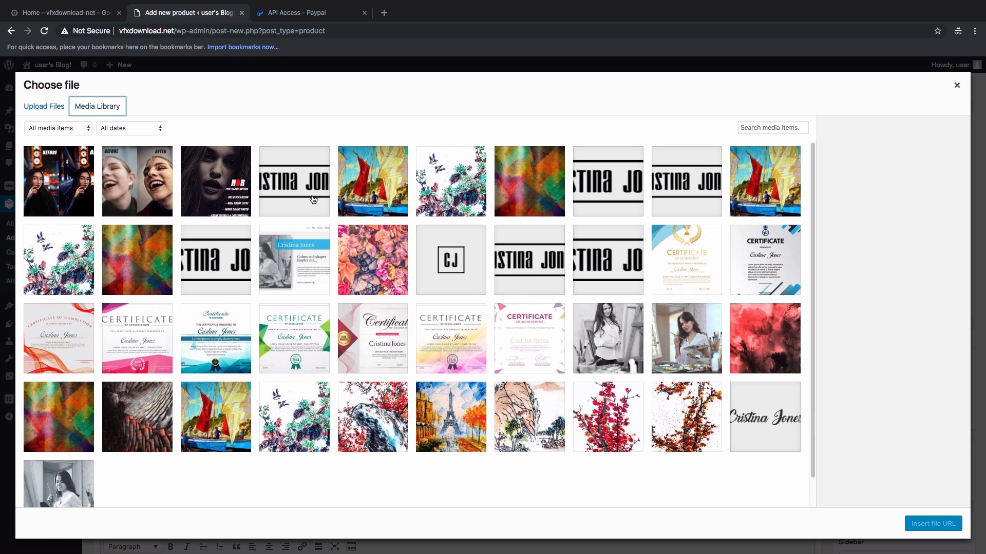
click(369, 180)
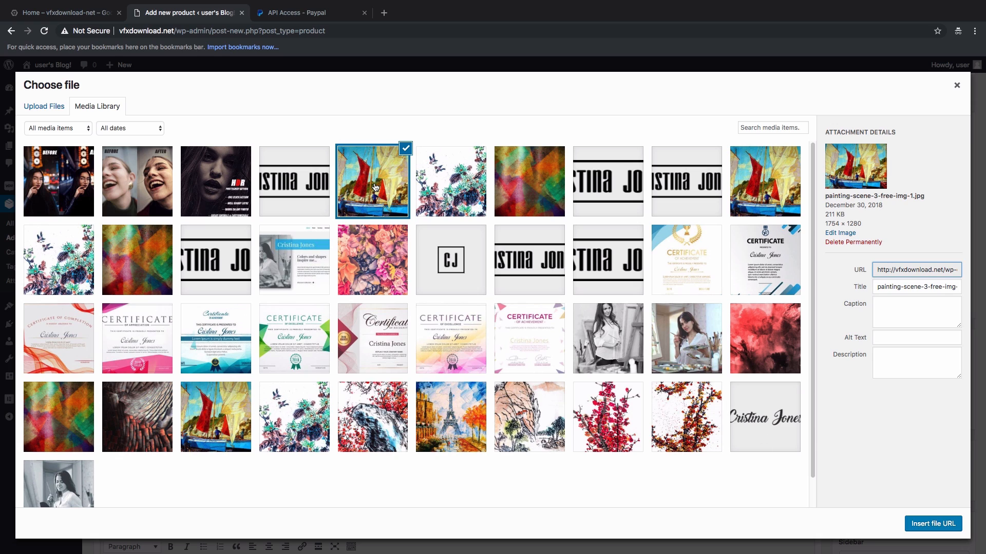
click(927, 524)
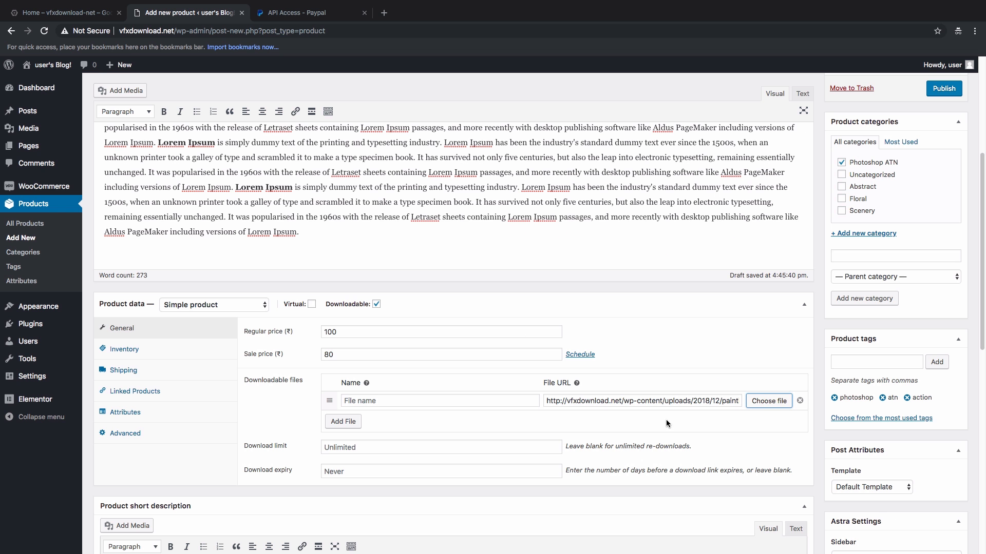
click(294, 438)
scroll(293, 437, up, 1)
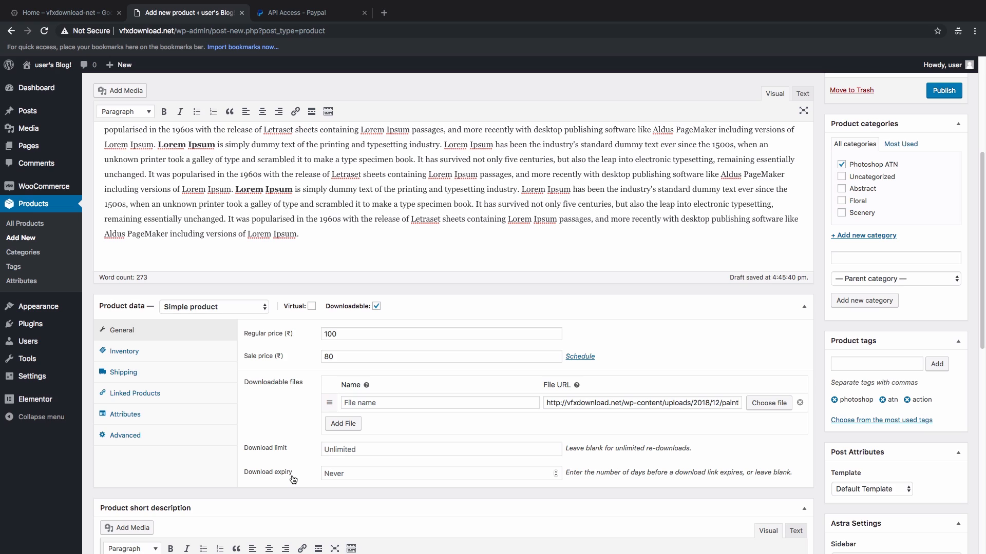
scroll(318, 468, up, 1)
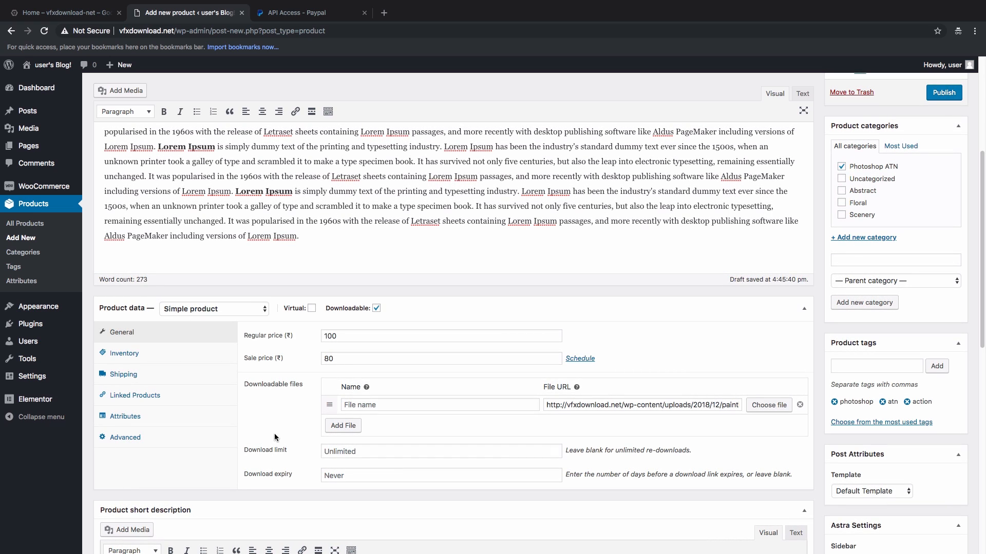
scroll(576, 368, down, 4)
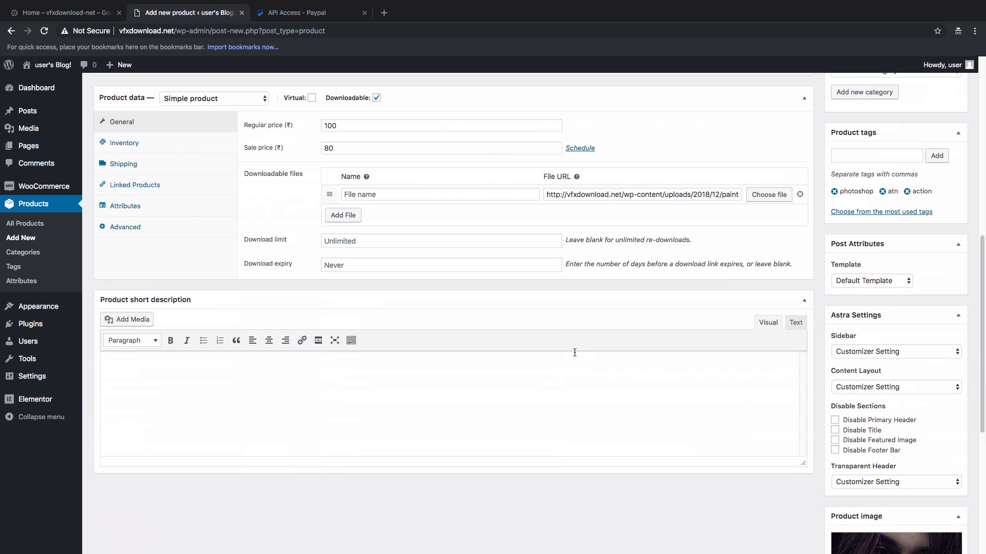
Step: Publish the Photoshop ATN action product and open its live product page
scroll(578, 352, up, 9)
click(950, 327)
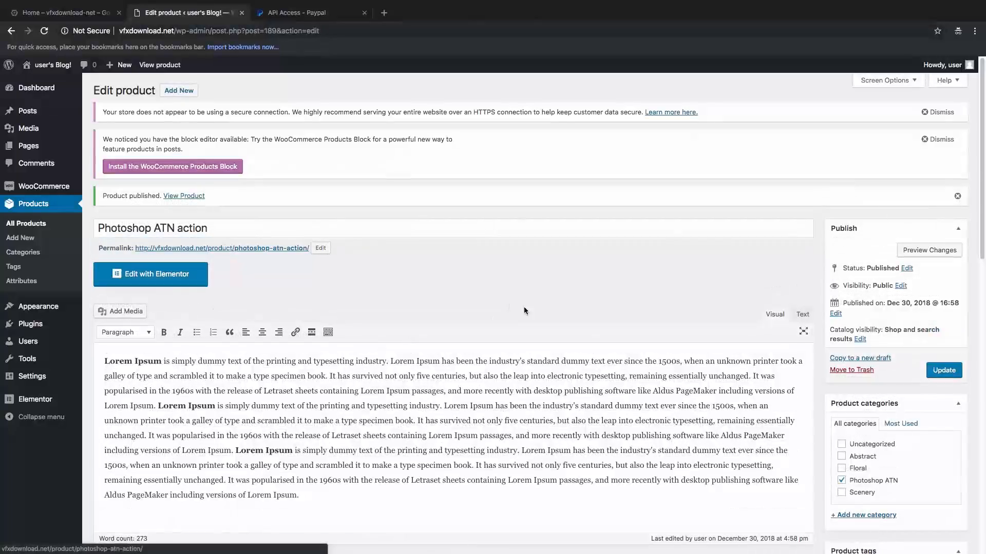
click(176, 196)
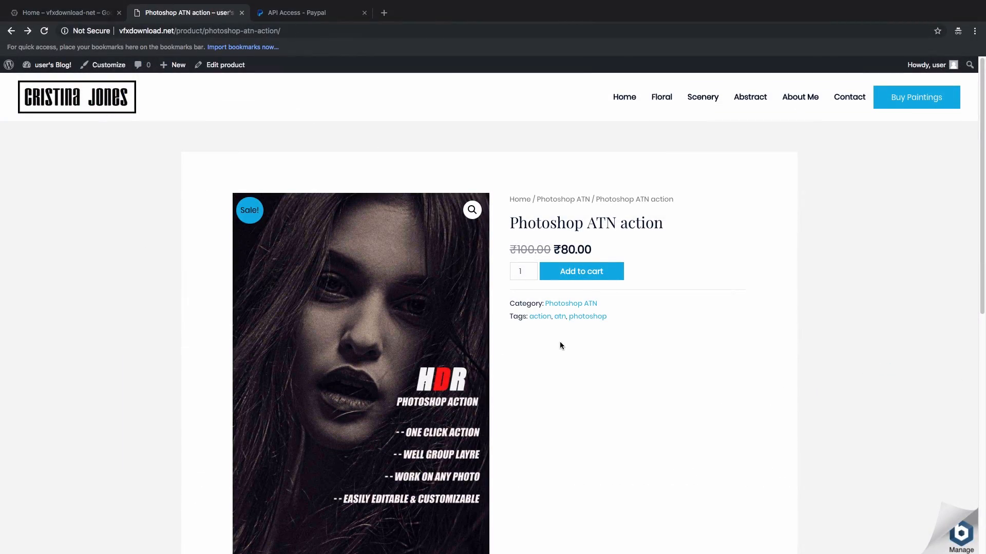
scroll(559, 343, down, 5)
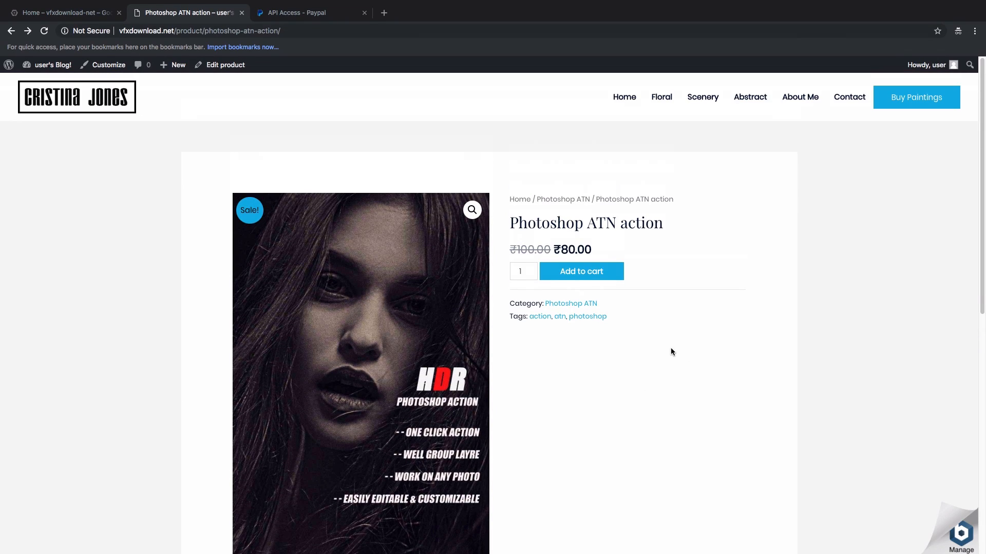
scroll(670, 352, down, 9)
scroll(329, 378, up, 5)
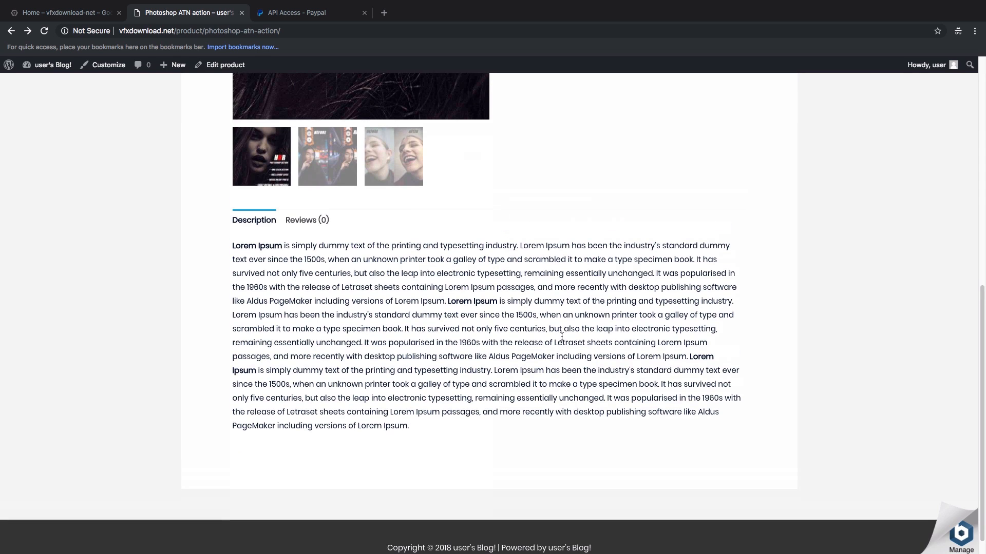
Step: View each of the product's gallery images, then add it to the cart and open the cart
click(329, 378)
scroll(360, 379, down, 4)
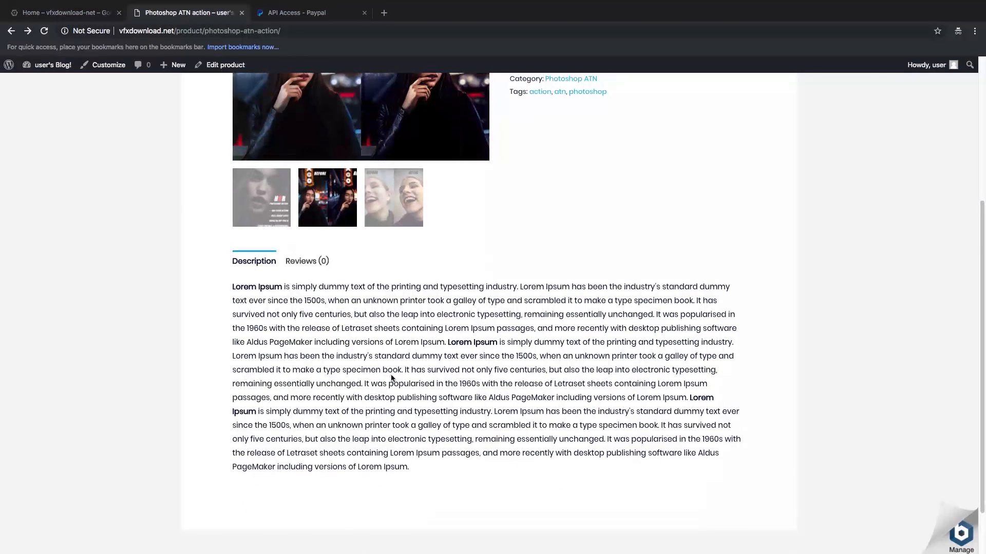
scroll(421, 390, up, 6)
click(398, 407)
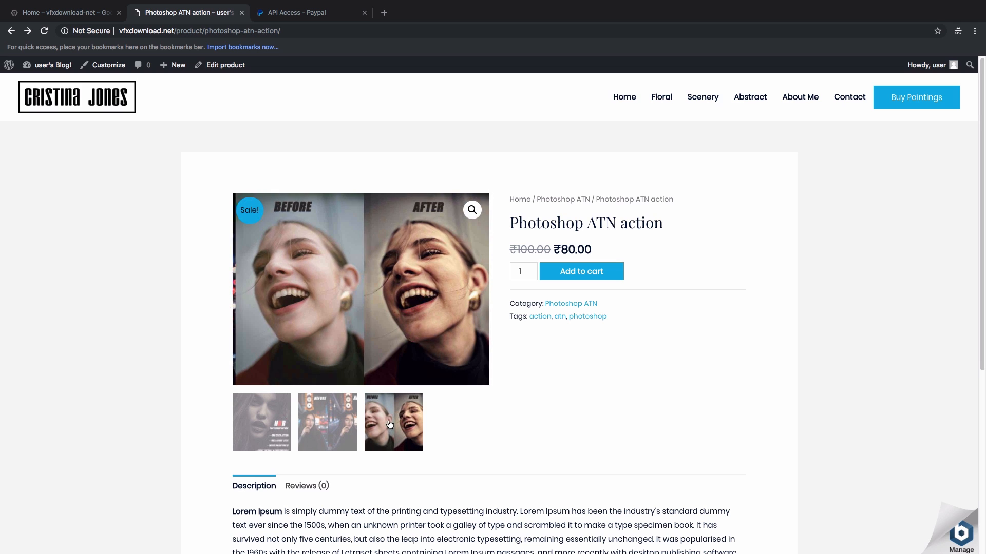
click(262, 427)
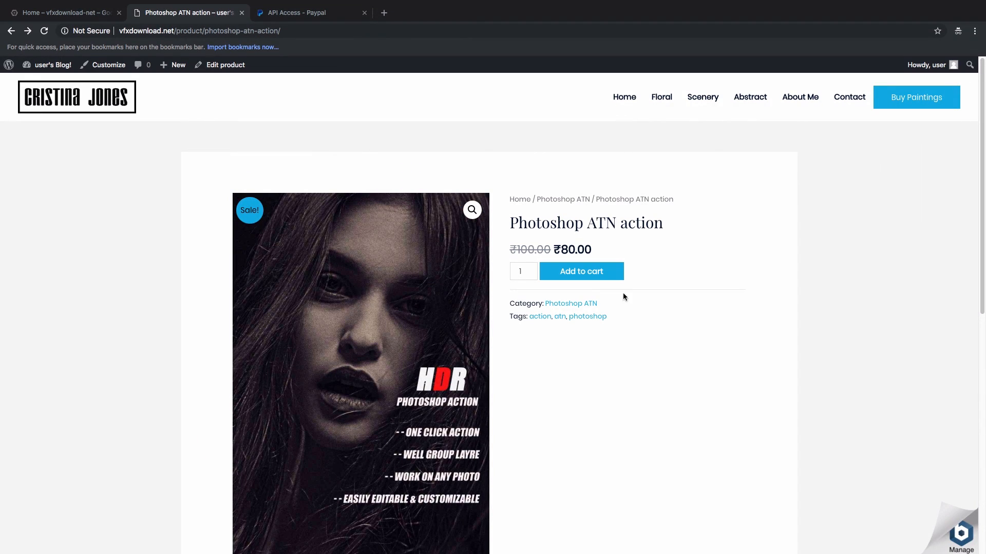
click(579, 278)
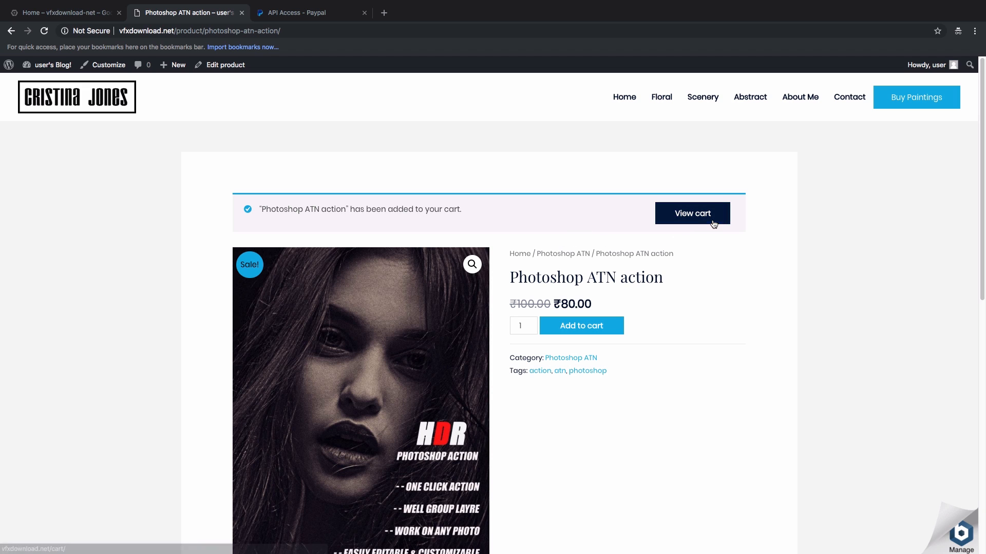
click(686, 219)
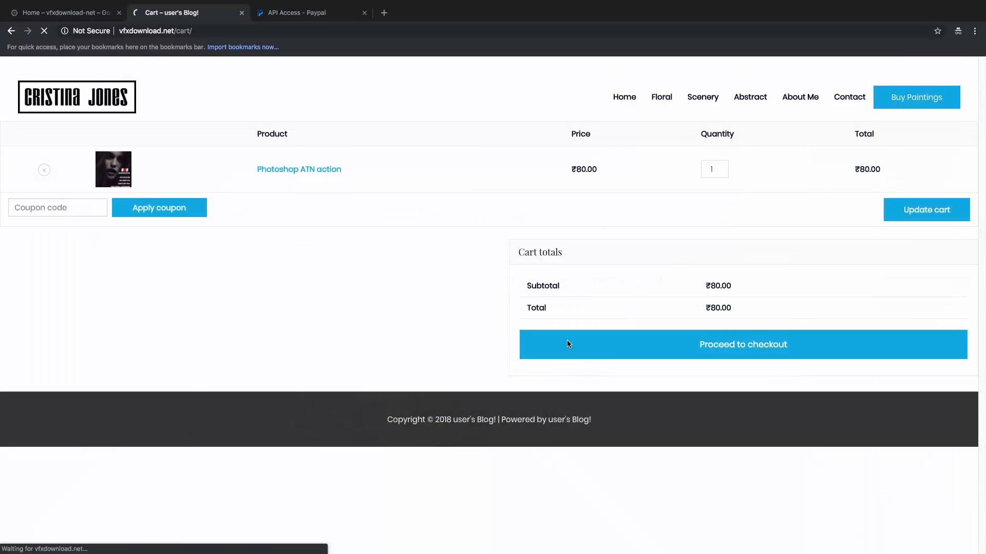
Step: Go to checkout and enter the buyer's first and last name, with India as billing country
click(695, 348)
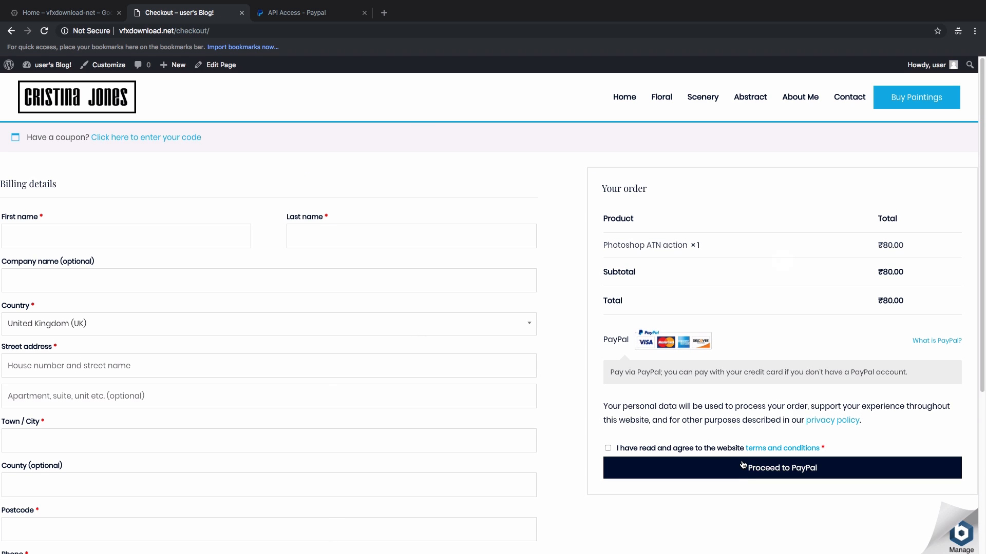
click(26, 234)
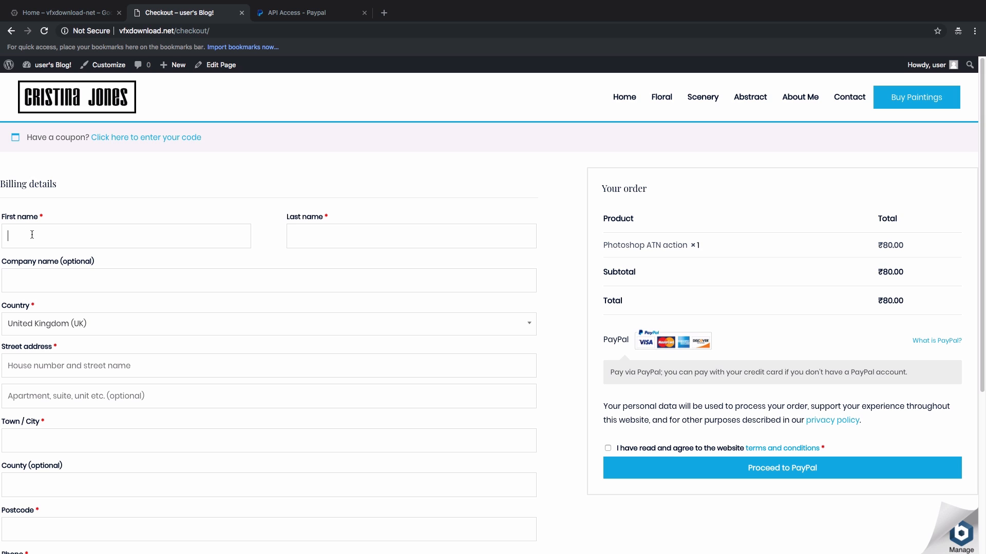
key(Tab)
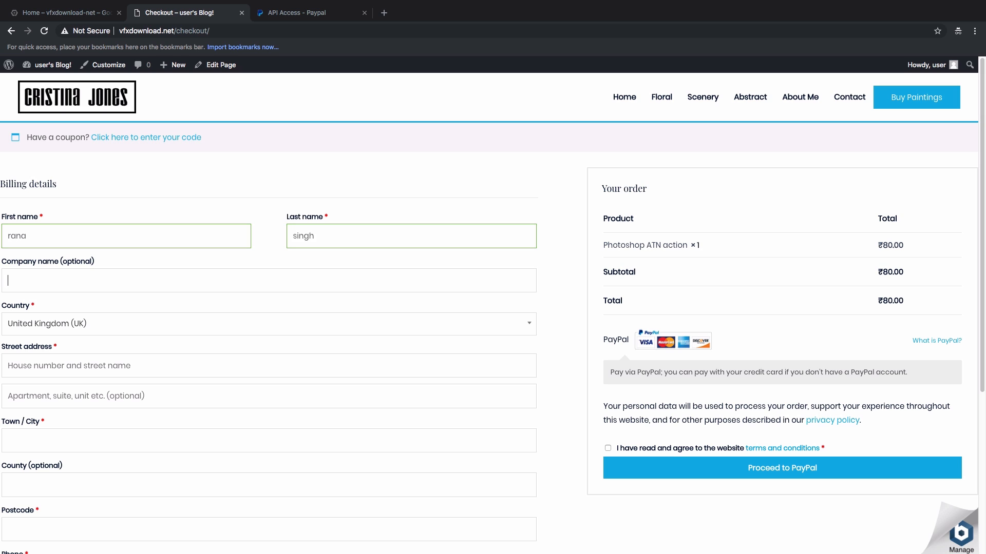
text(vfxdownload)
click(49, 323)
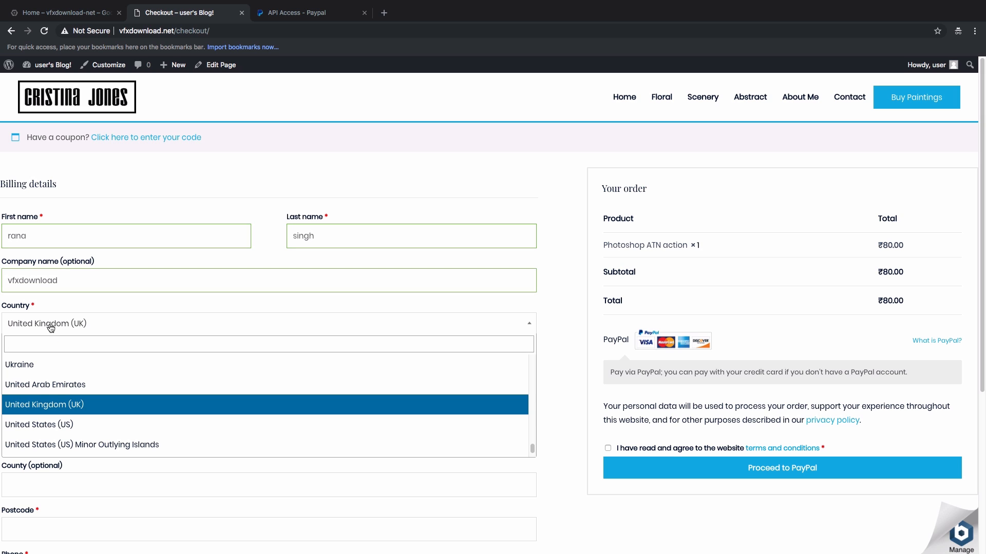
text(india)
key(Return)
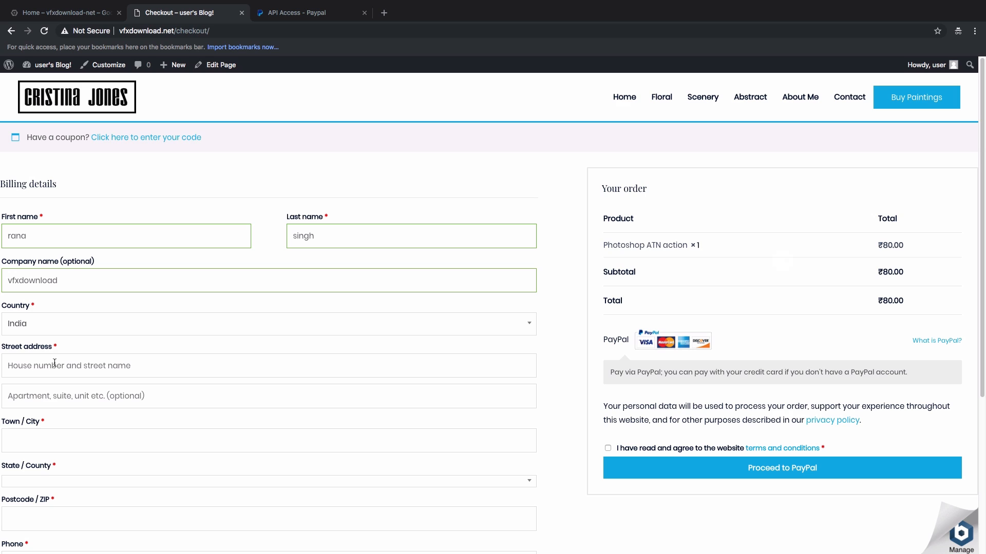
Step: Enter the street address and town, accept the terms and conditions, and proceed to PayPal
click(40, 372)
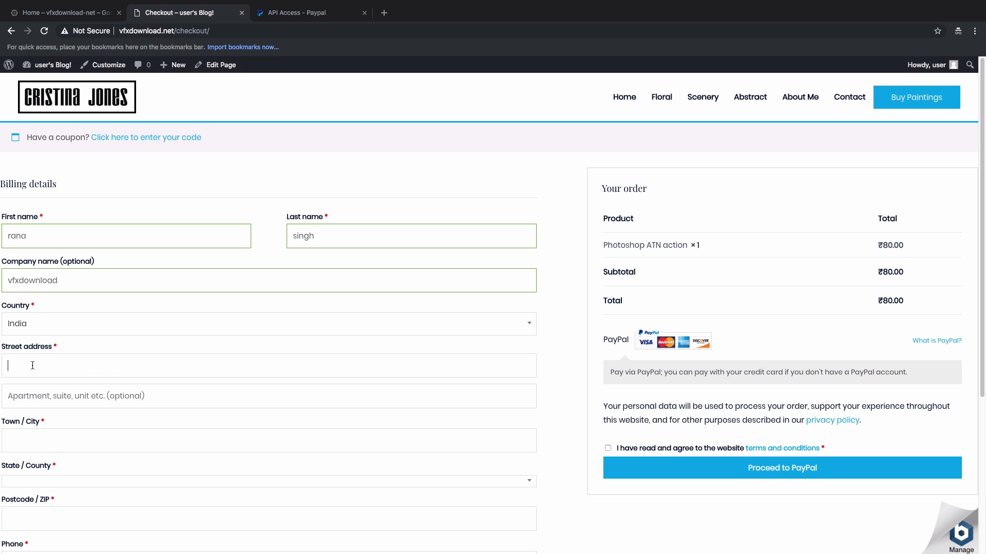
text(a)
key(BackSpace)
text(4)
key(BackSpace)
text(i)
text(ndia)
key(Tab)
key(Tab)
text(ahmedgarh)
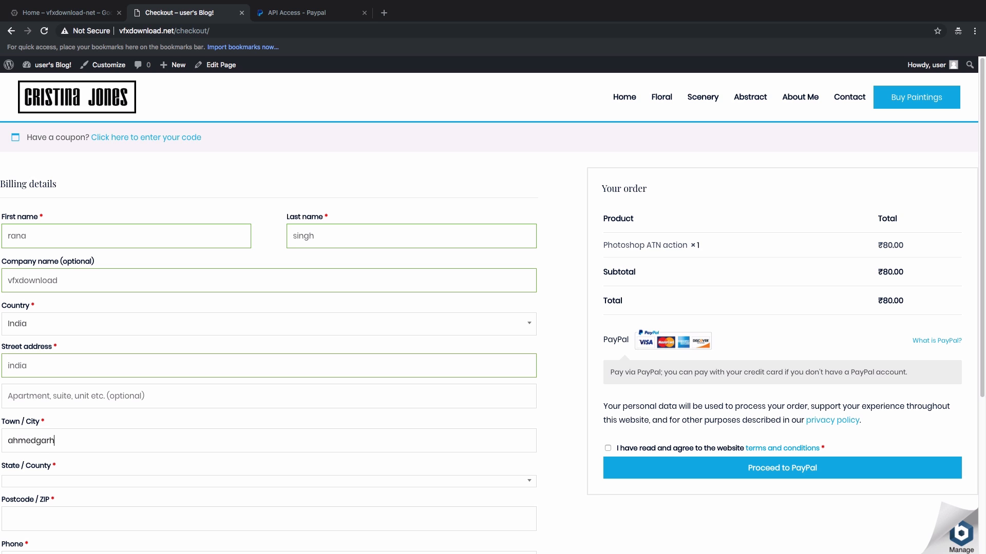
key(Tab)
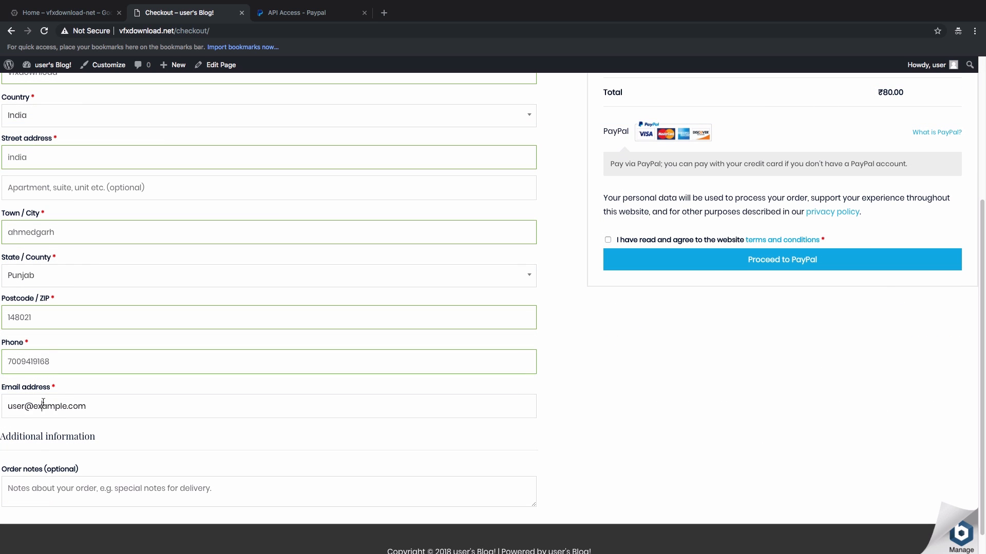
click(608, 449)
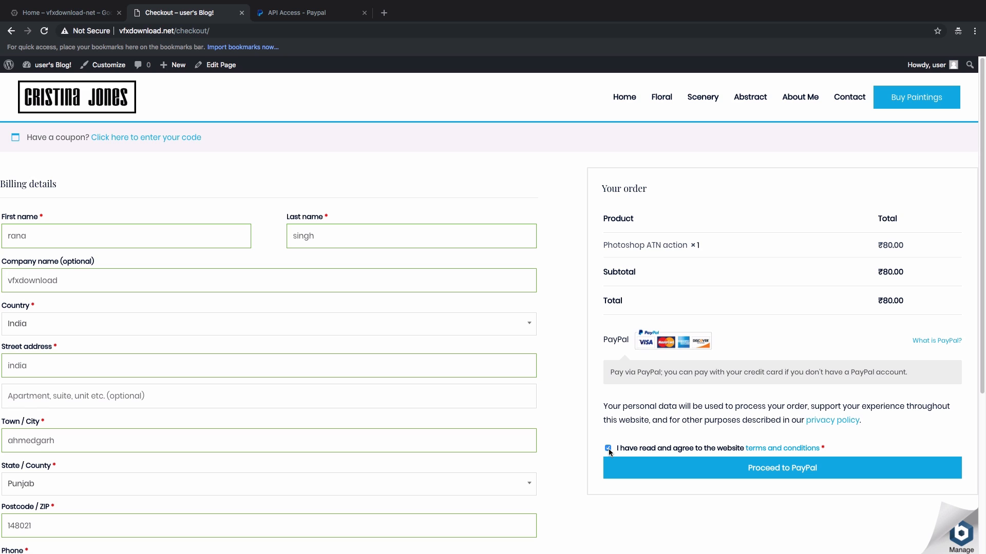
click(765, 478)
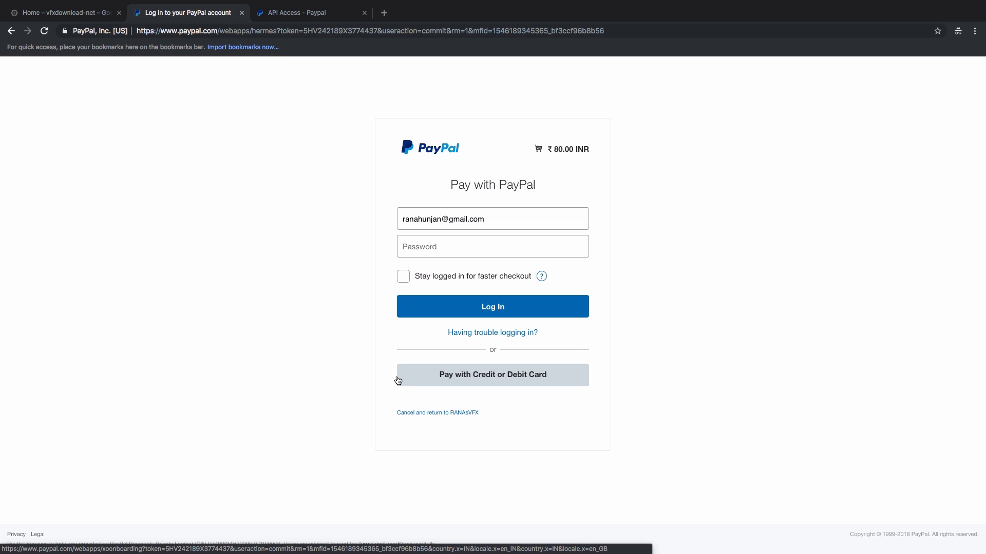
Step: Look over PayPal's credit/debit card form for the ₹80.00 order, then go back to the product page
click(500, 378)
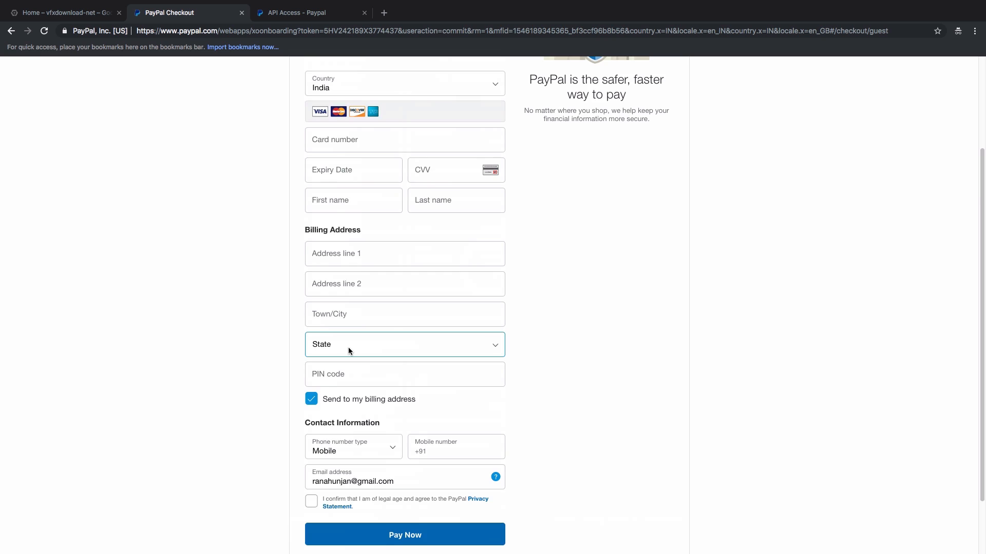
scroll(348, 347, down, 2)
scroll(357, 278, up, 4)
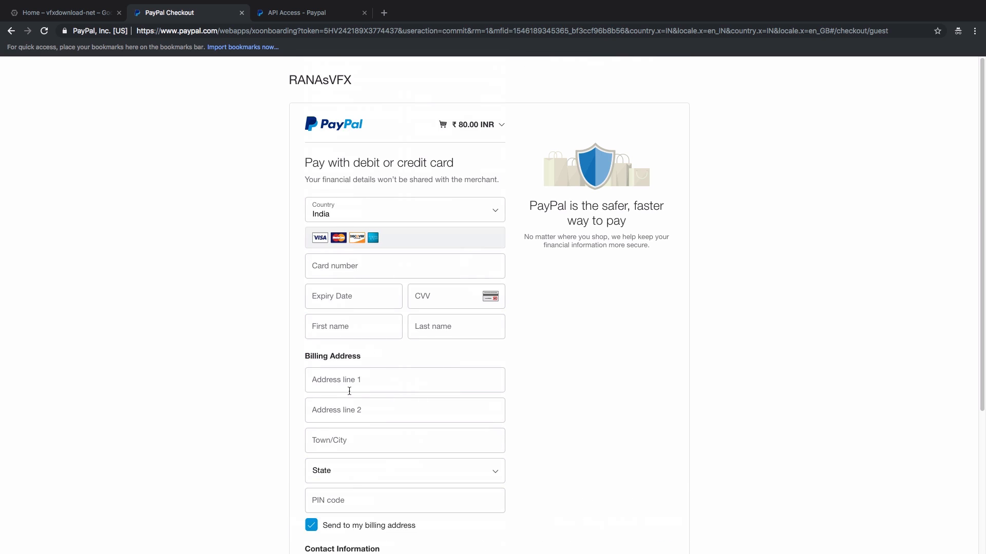
scroll(384, 401, down, 3)
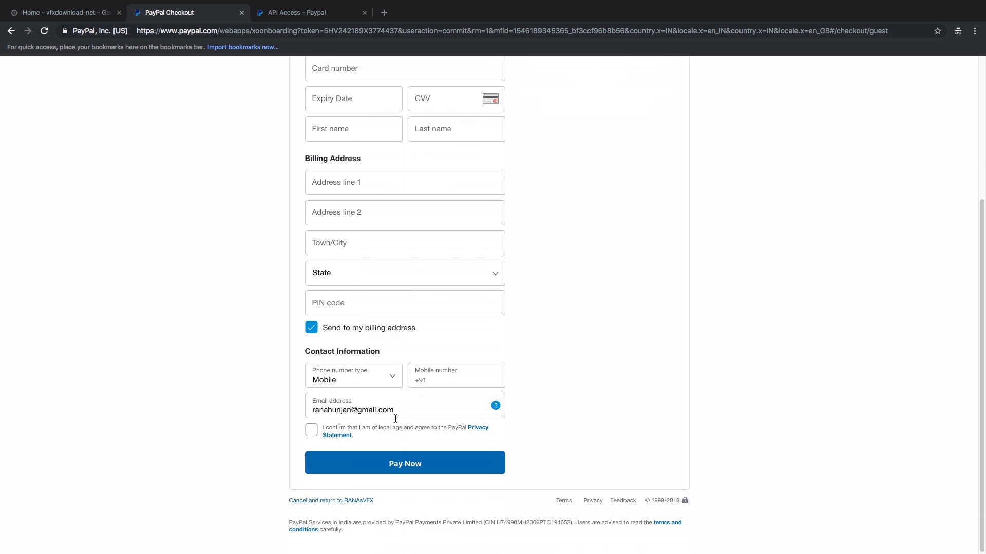
scroll(445, 334, up, 4)
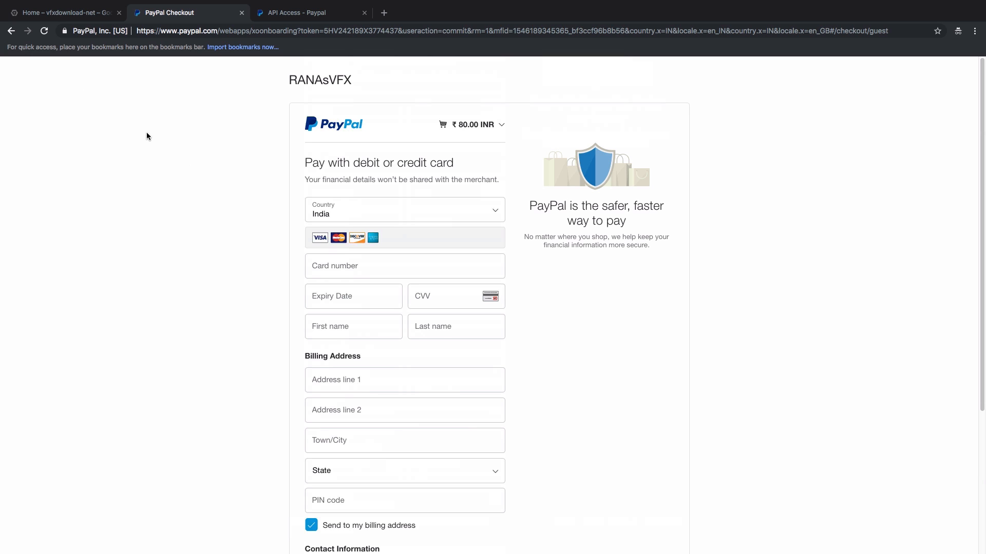
click(11, 33)
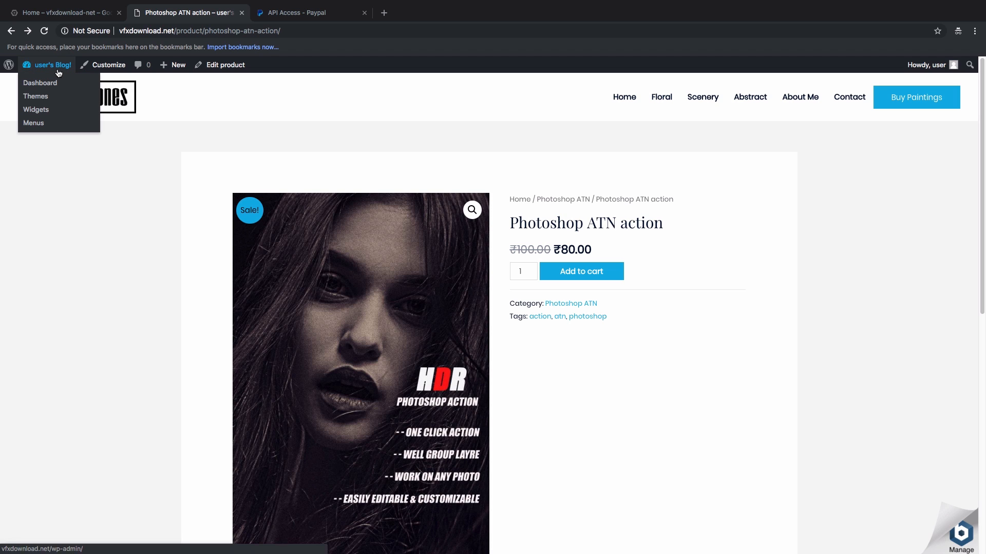
Step: Go from the dashboard to the All Products list
click(41, 83)
mouse_move(31, 243)
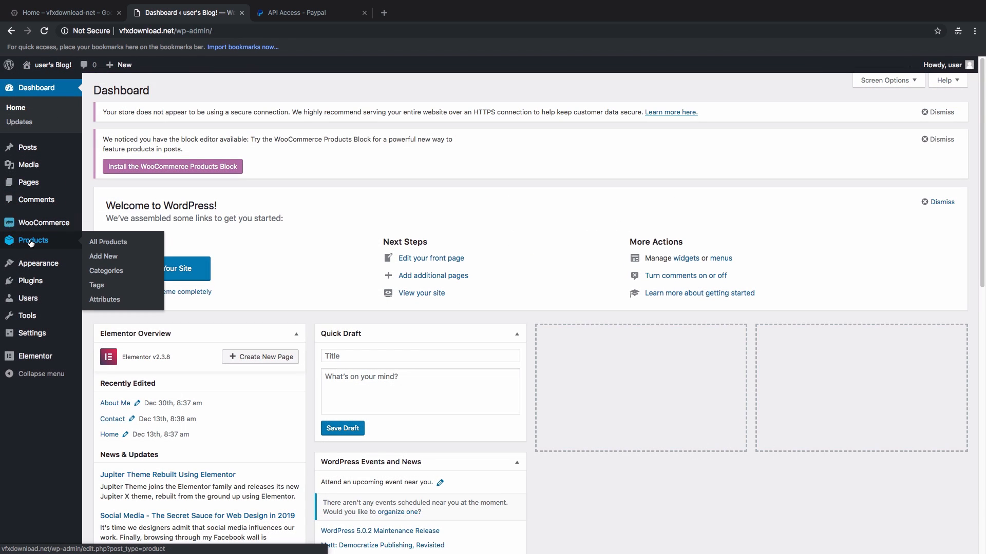
click(119, 242)
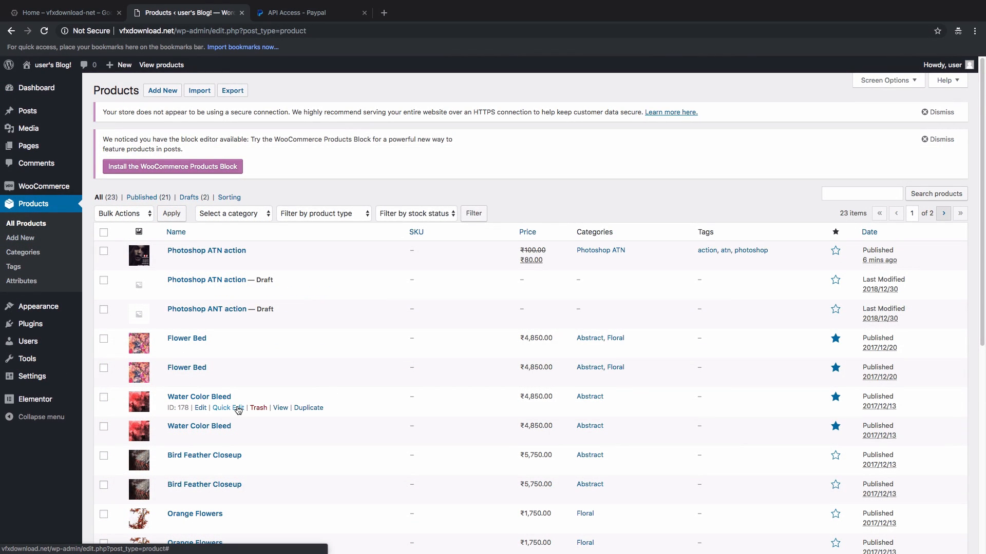
scroll(237, 410, down, 5)
scroll(238, 416, up, 5)
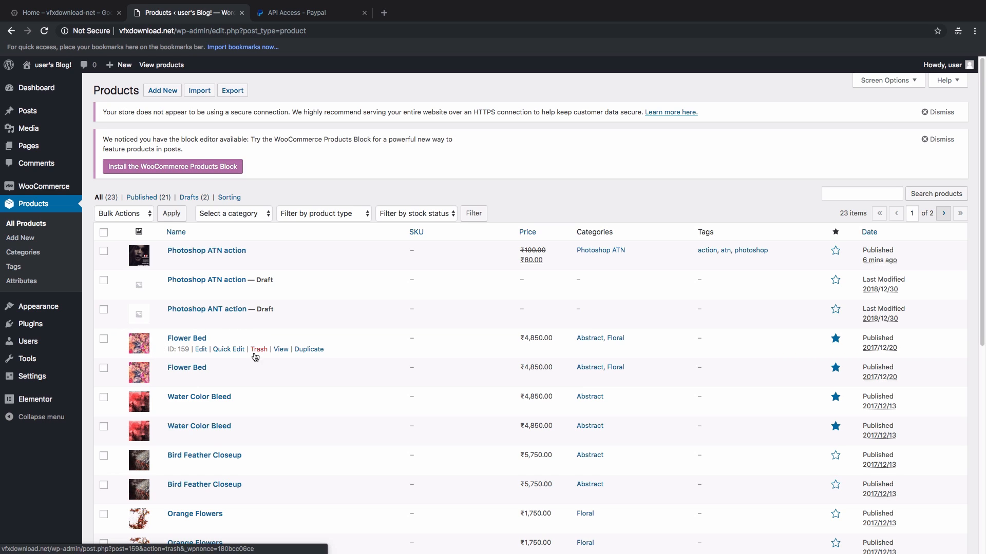
Step: Tick both Flower Bed and both Water Color Bleed products and bulk-move them to Trash
click(103, 339)
click(104, 368)
click(104, 397)
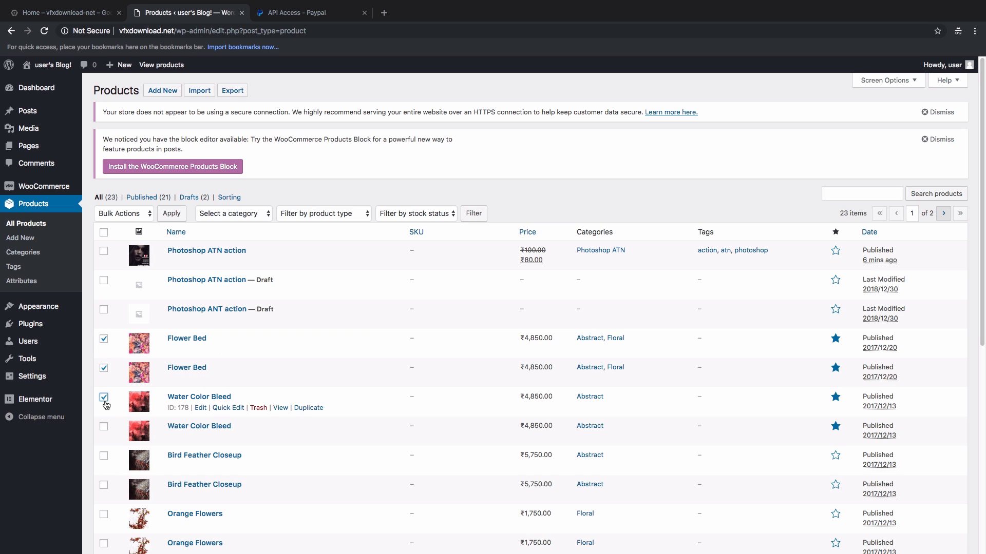
click(104, 429)
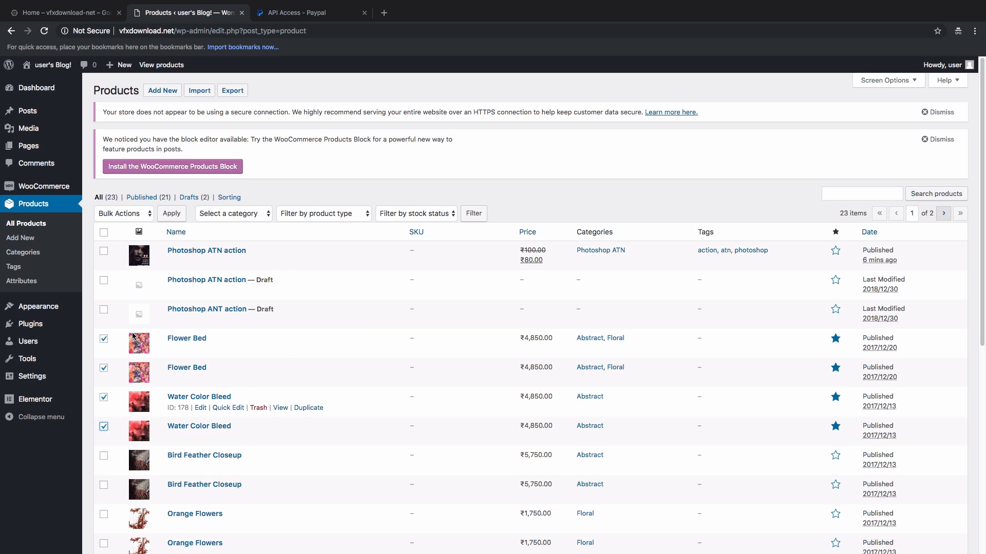
click(132, 214)
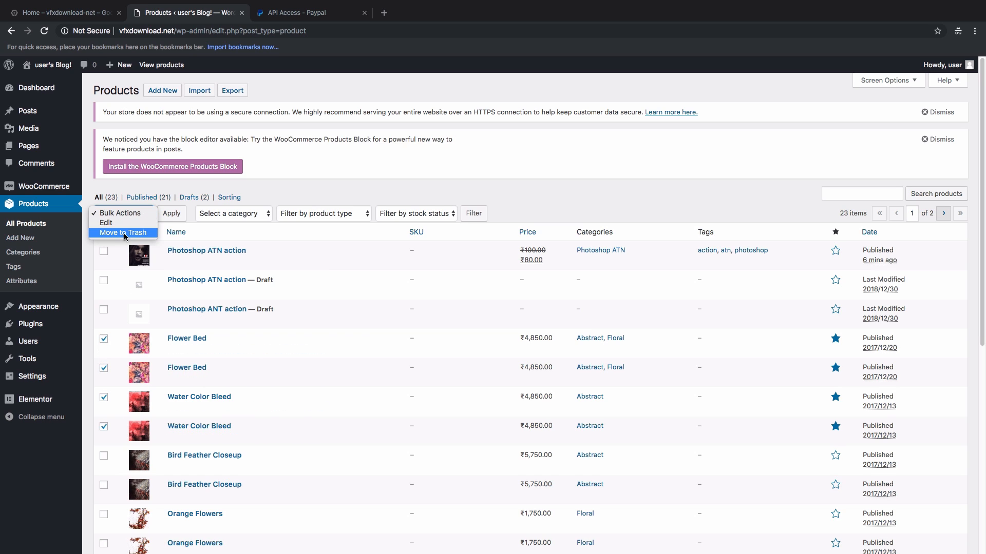
click(125, 234)
click(172, 214)
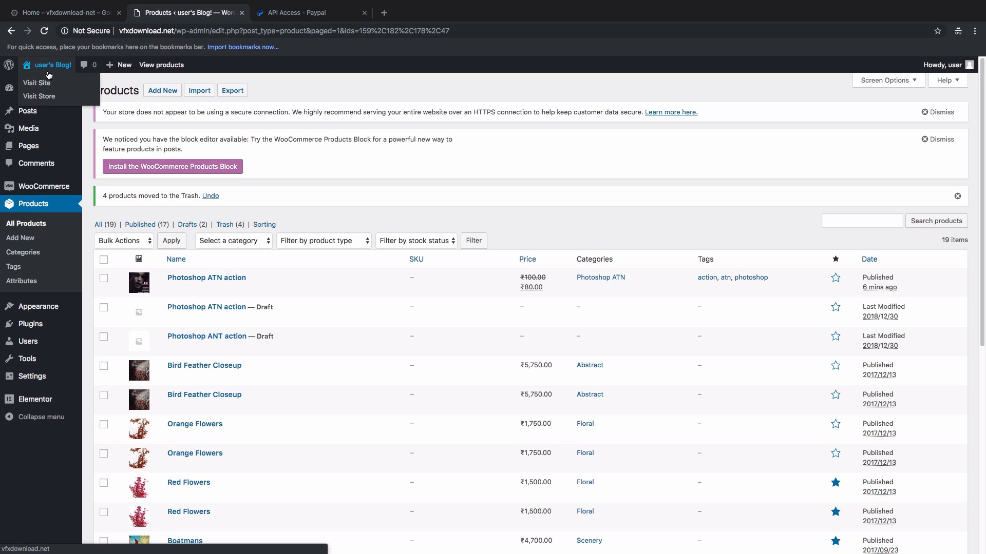
Step: Open the live site in a new tab, launch the Customizer, and edit the Top Navigation menu
right_click(45, 82)
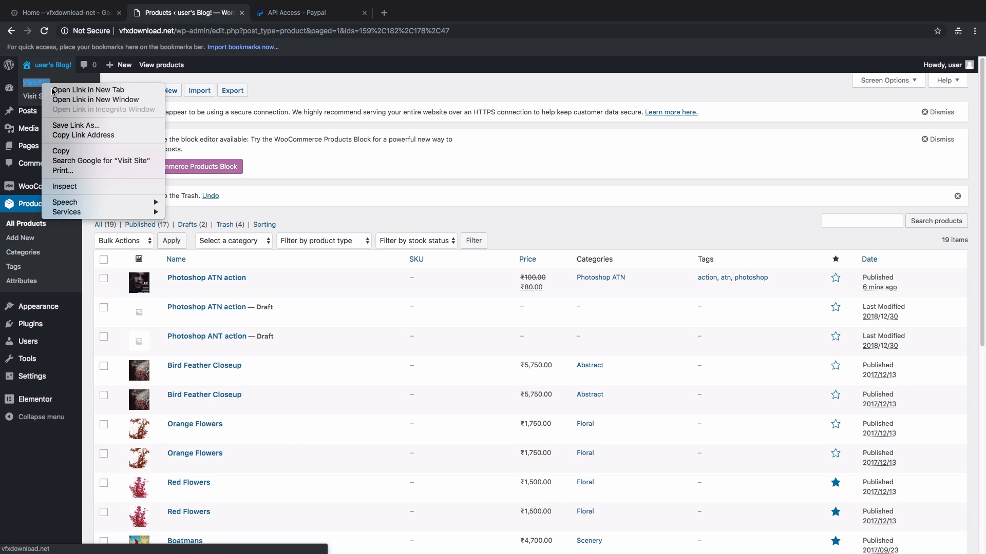
click(64, 87)
click(288, 12)
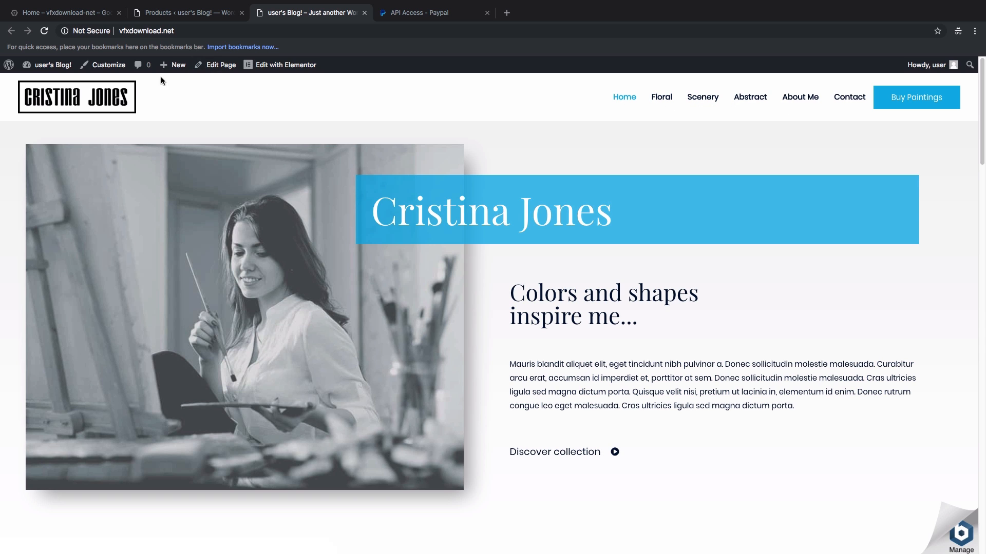
click(109, 66)
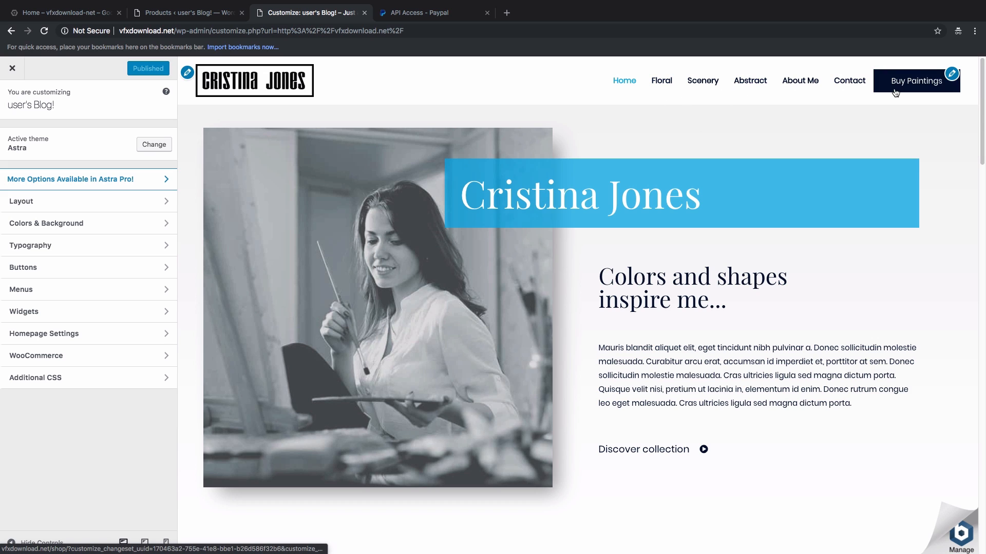
click(951, 74)
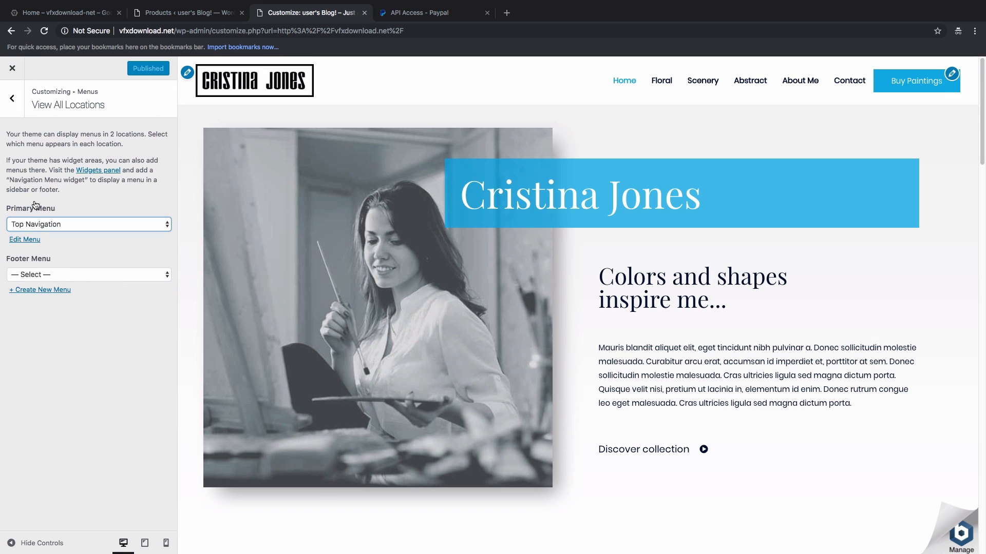
click(25, 240)
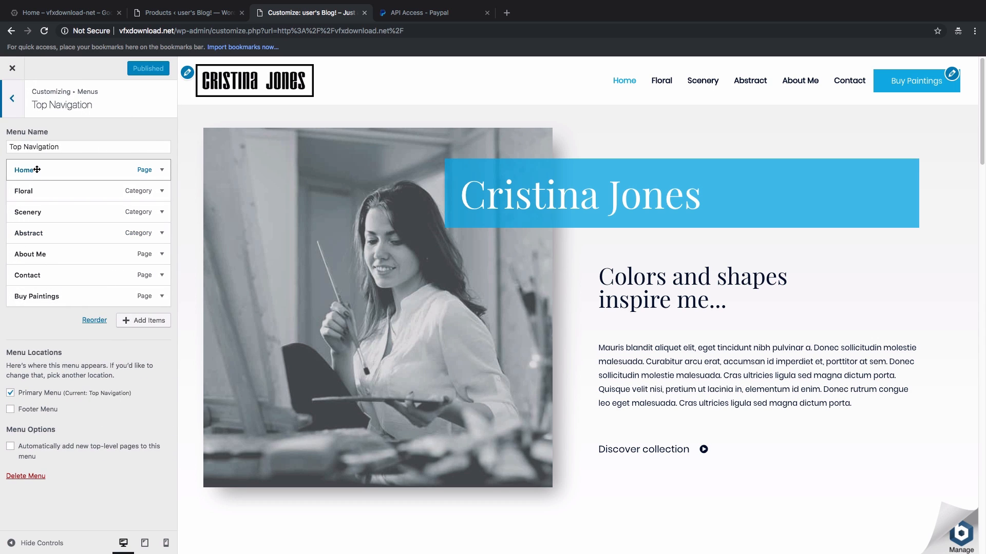
Step: Add the Photoshop ATN action product to Top Navigation and move it just below Home
click(137, 325)
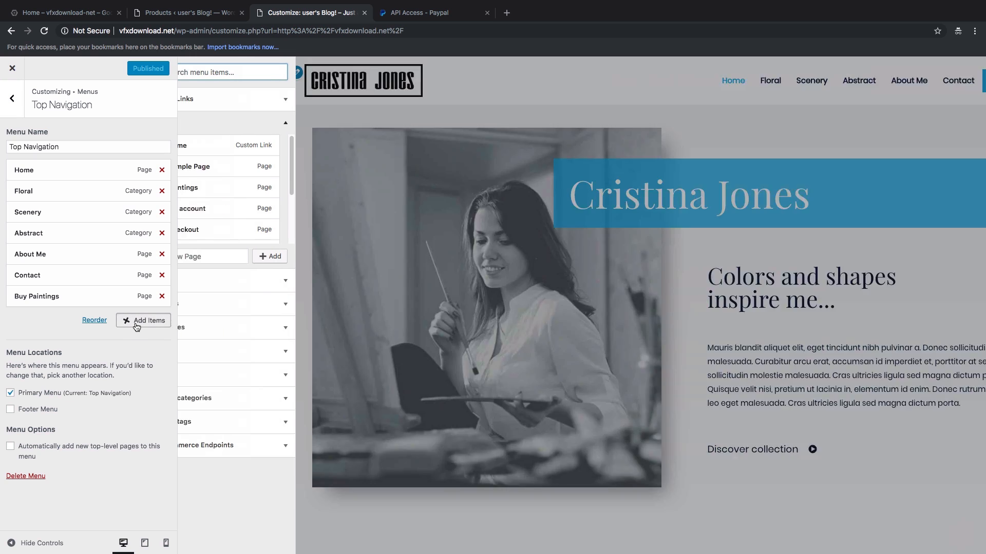
click(219, 306)
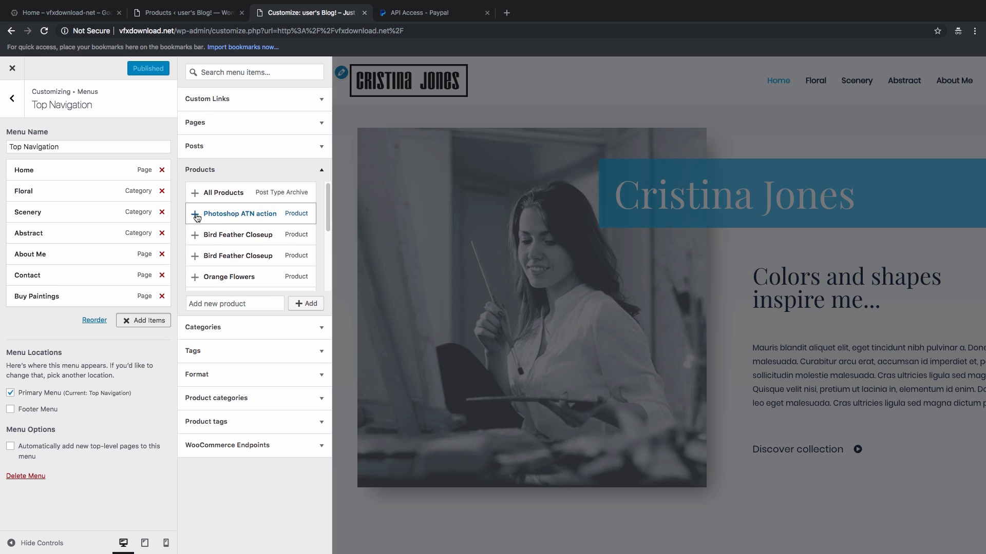
click(195, 214)
mouse_move(61, 318)
mouse_down()
mouse_move(56, 183)
mouse_move(49, 192)
mouse_up()
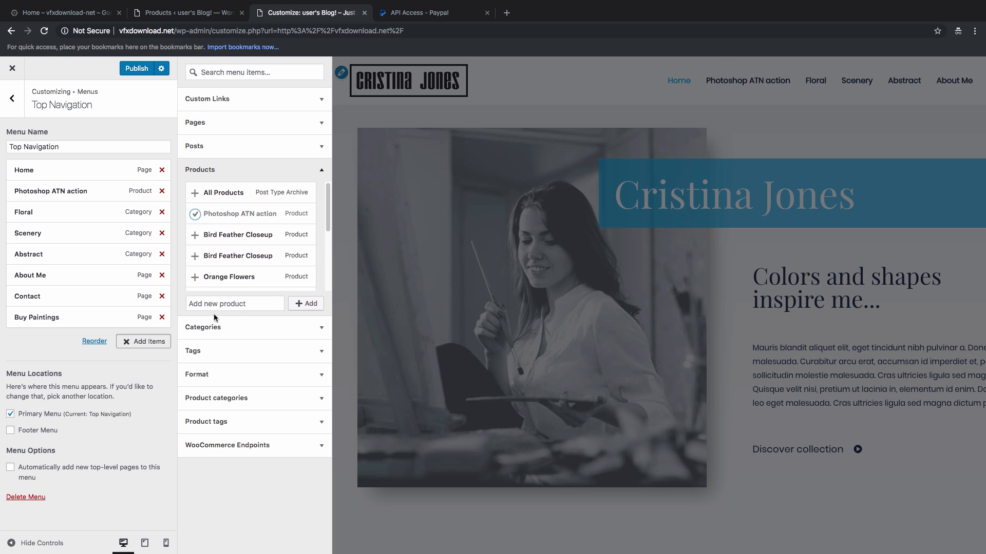
click(60, 347)
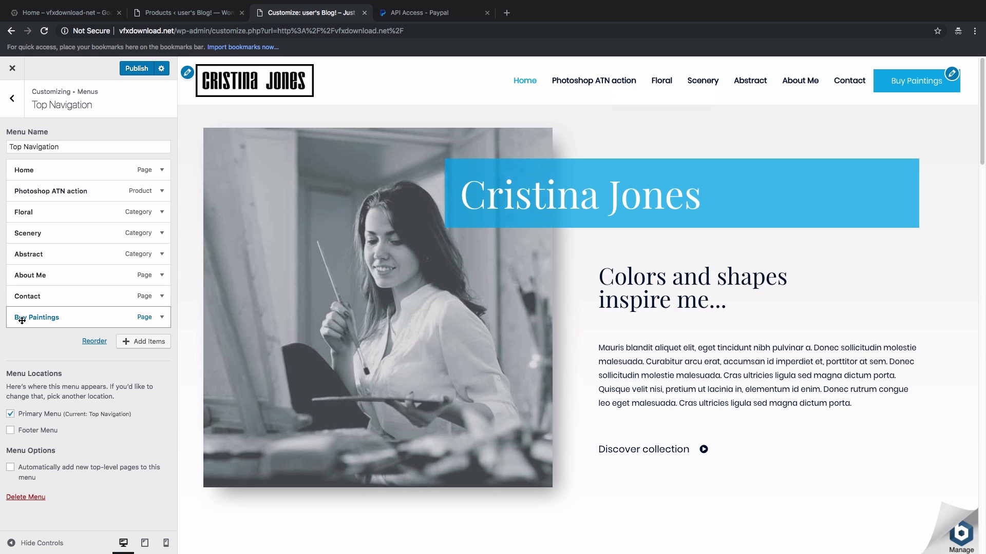
Step: Remove Abstract from the menu, keep Photoshop ATN action top-level after Home, and publish
click(87, 254)
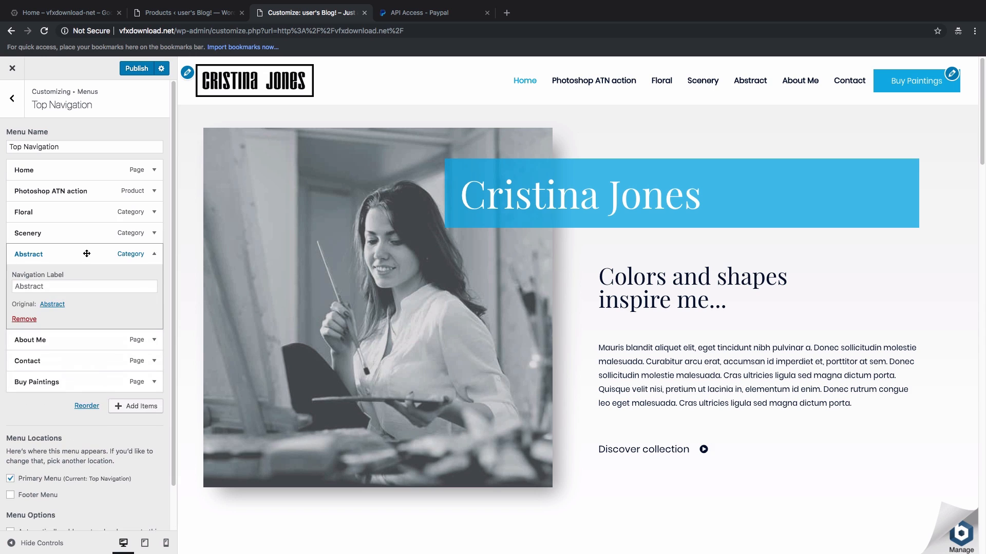
click(24, 318)
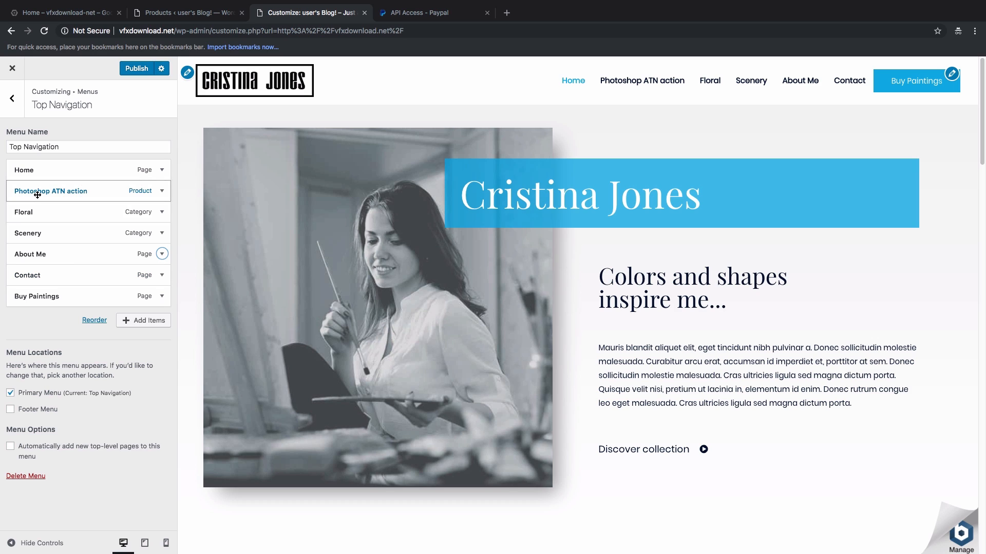
drag(39, 193, 52, 212)
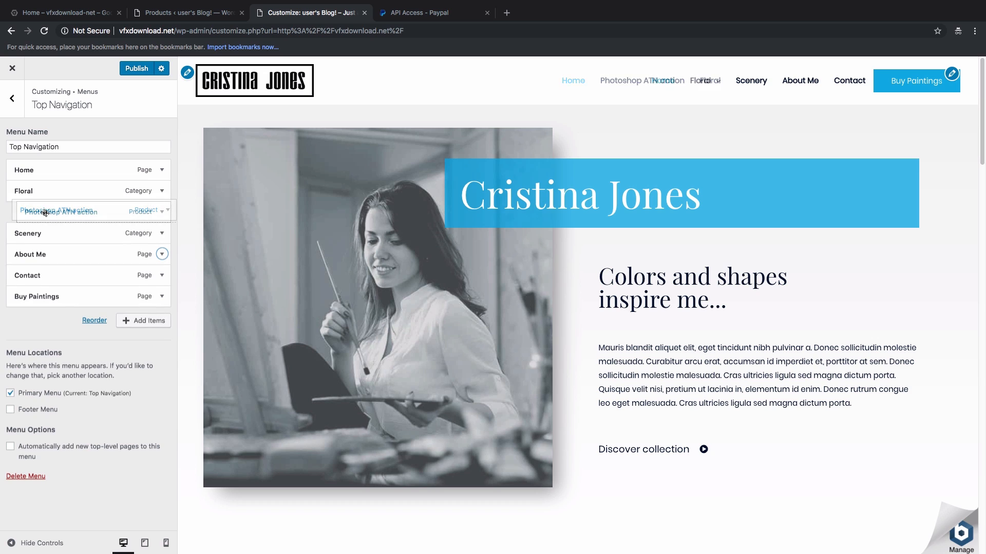
mouse_move(705, 81)
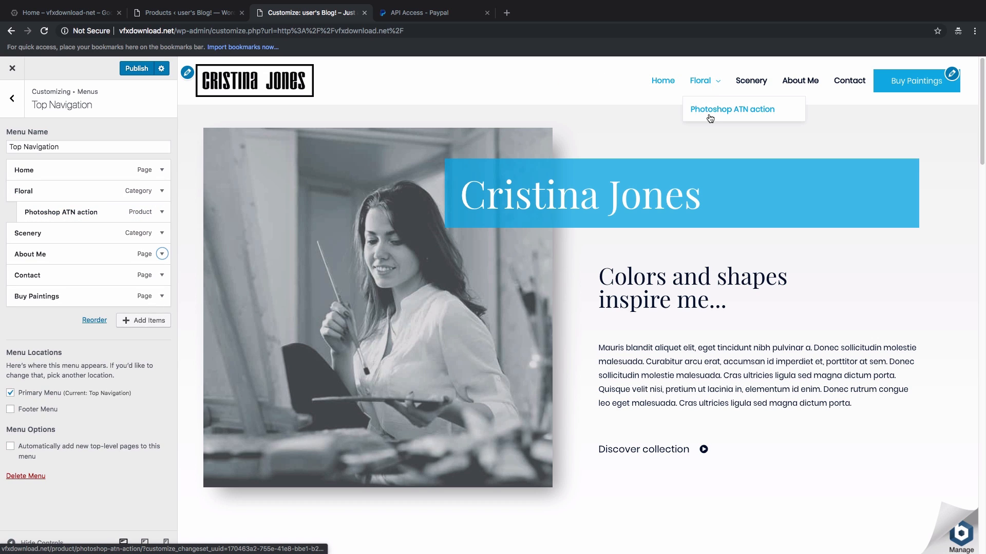
drag(51, 212, 59, 191)
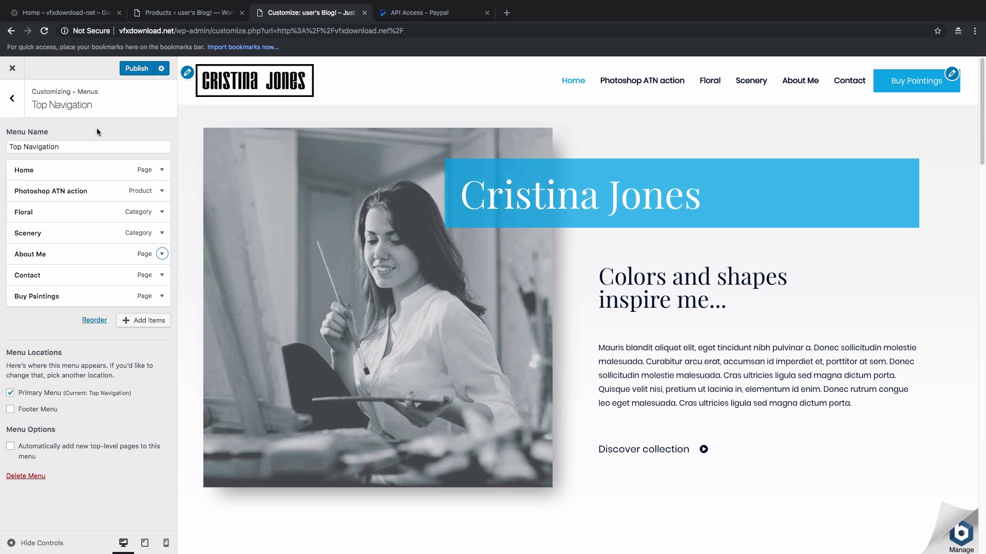
click(137, 76)
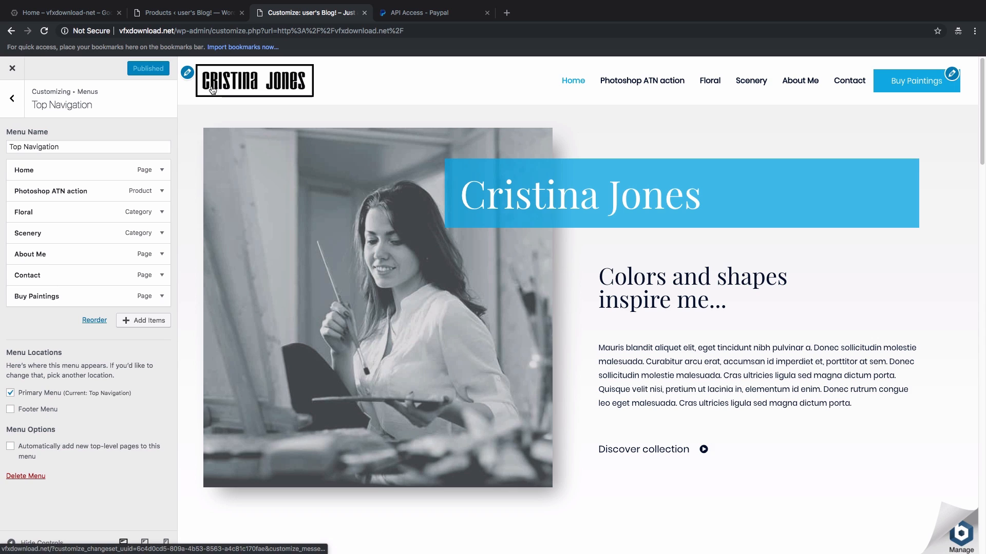
click(188, 74)
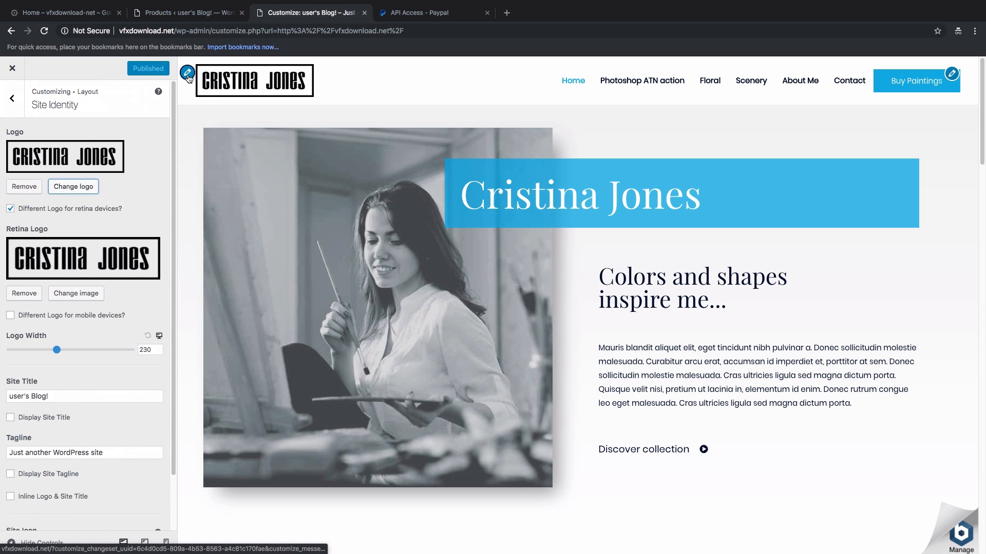
Step: Browse the logo's Upload Files and Media Library options, then close without changing the logo
click(71, 190)
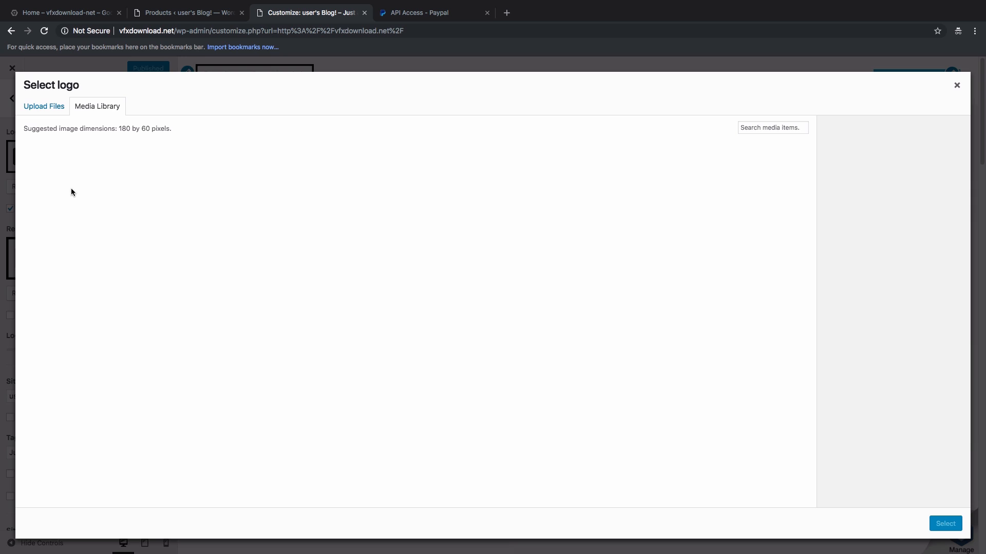
click(55, 110)
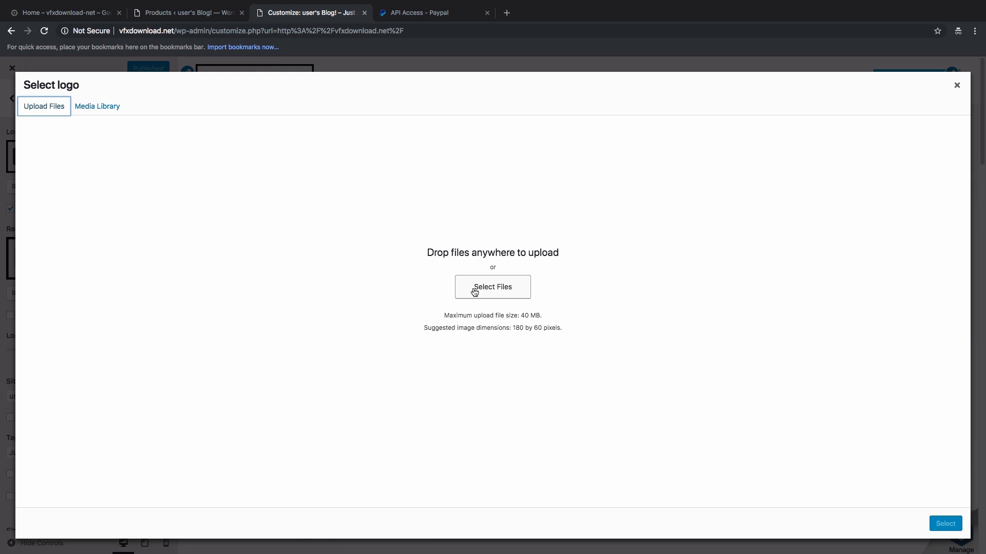
click(105, 110)
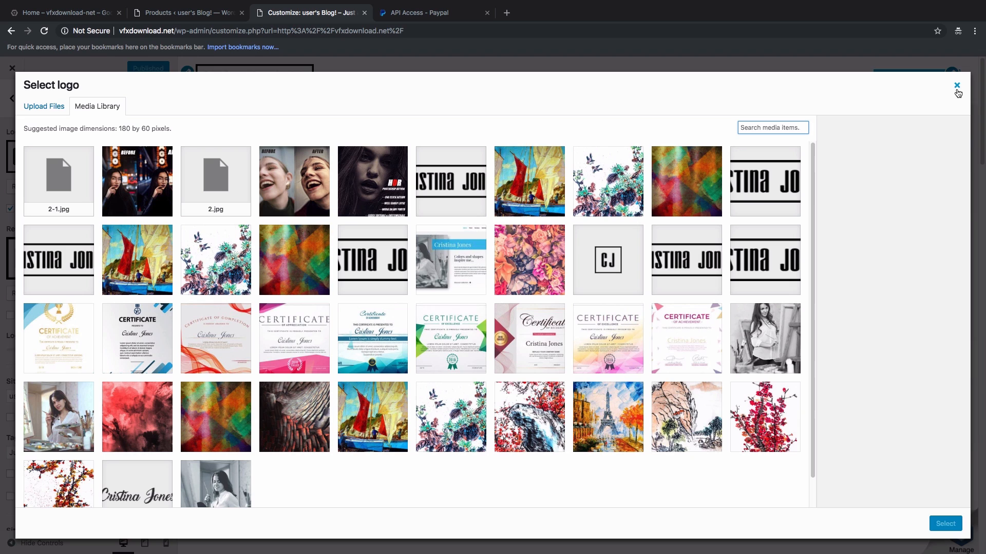
click(956, 85)
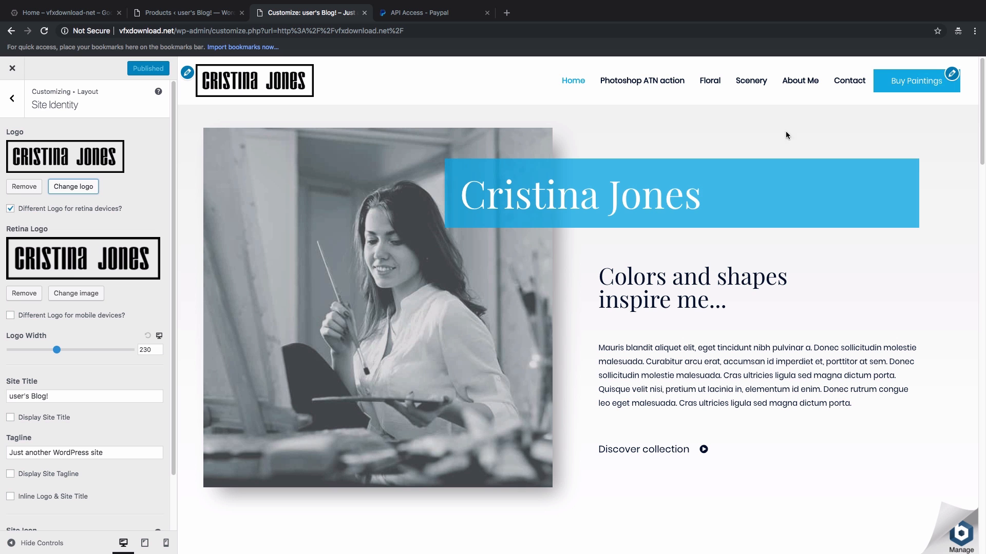
Step: Go back to the root Customizer panel and open the Layout settings
click(20, 108)
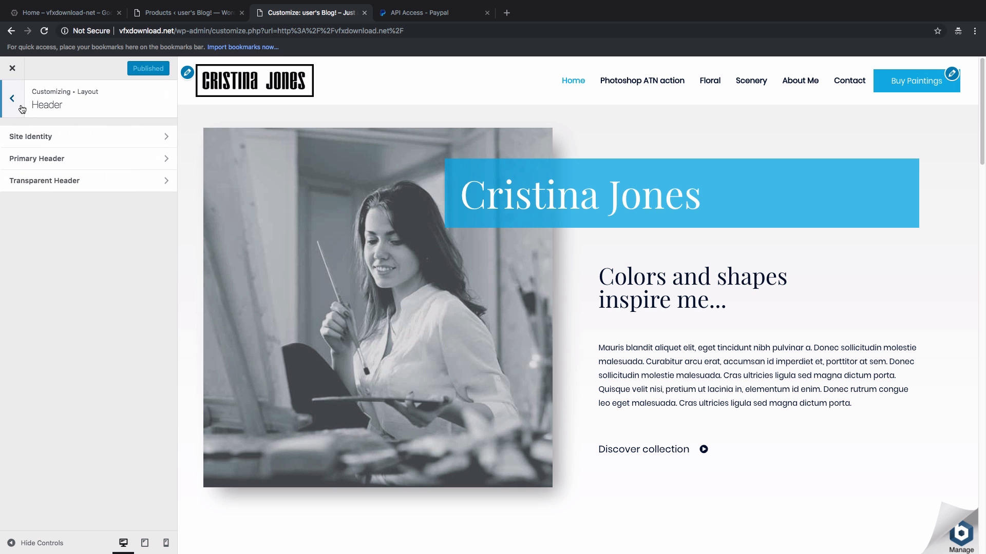
click(21, 108)
click(21, 108)
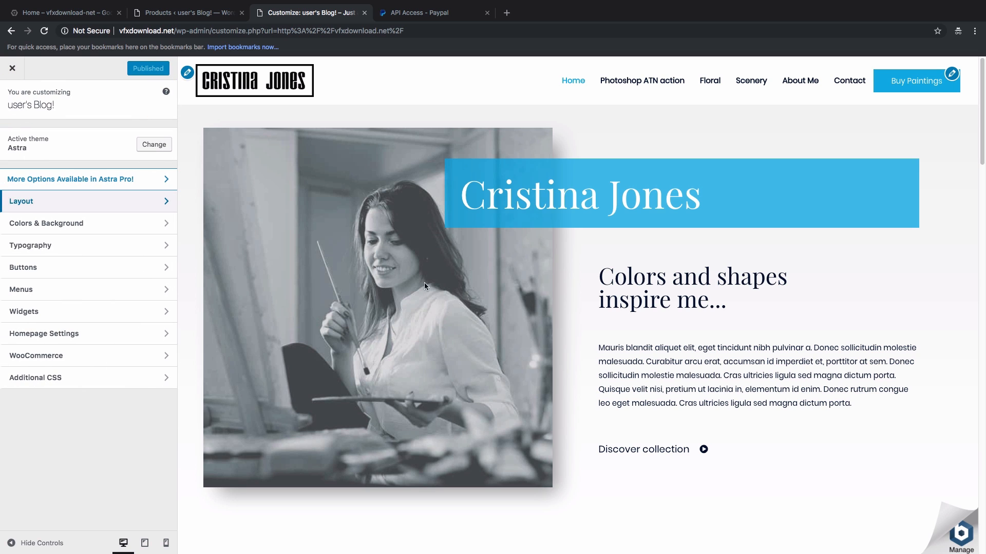
scroll(436, 288, down, 5)
scroll(436, 291, down, 7)
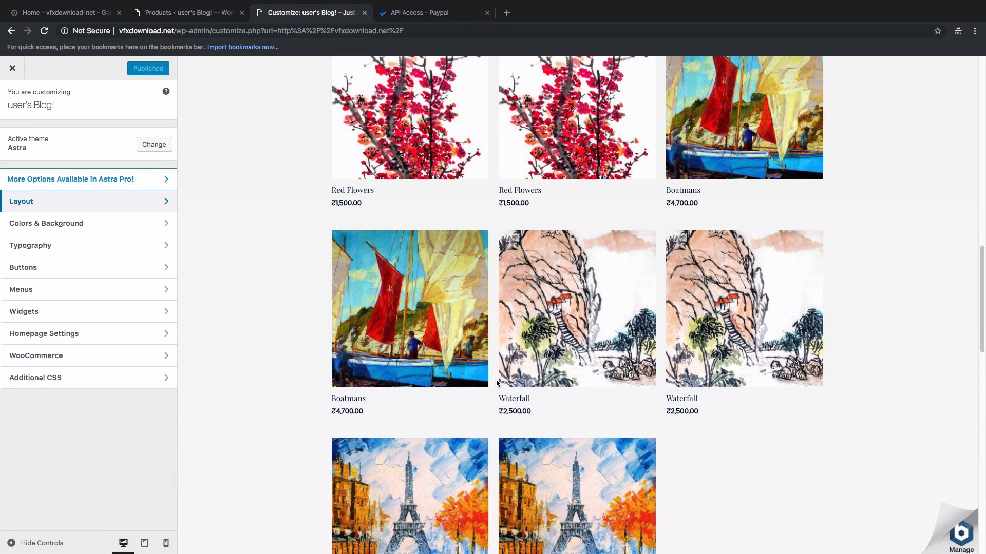
scroll(564, 374, down, 4)
scroll(564, 375, up, 15)
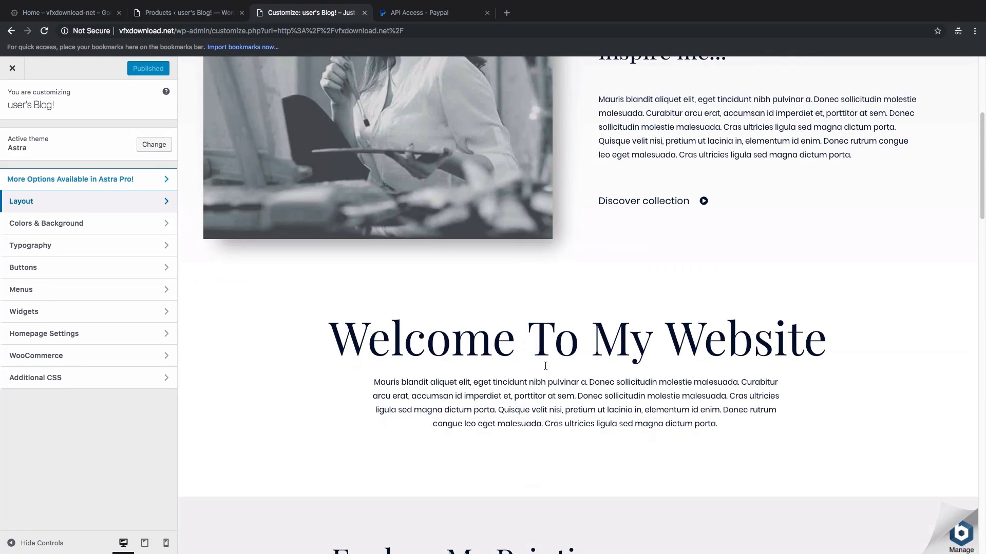
scroll(545, 366, down, 4)
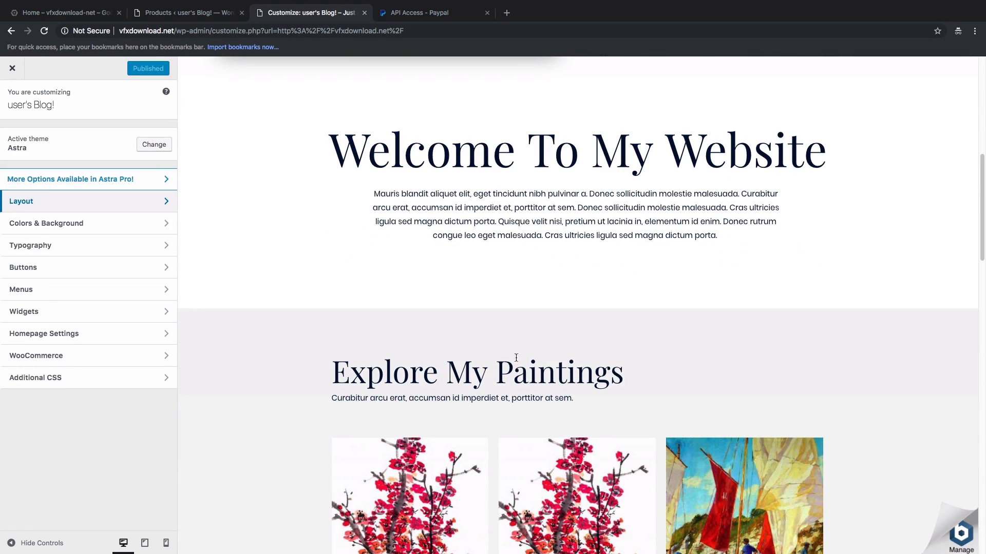
click(41, 204)
Step: In Layout › WooCommerce › Shop, enable Add To Cart and leave Short Description hidden
click(52, 224)
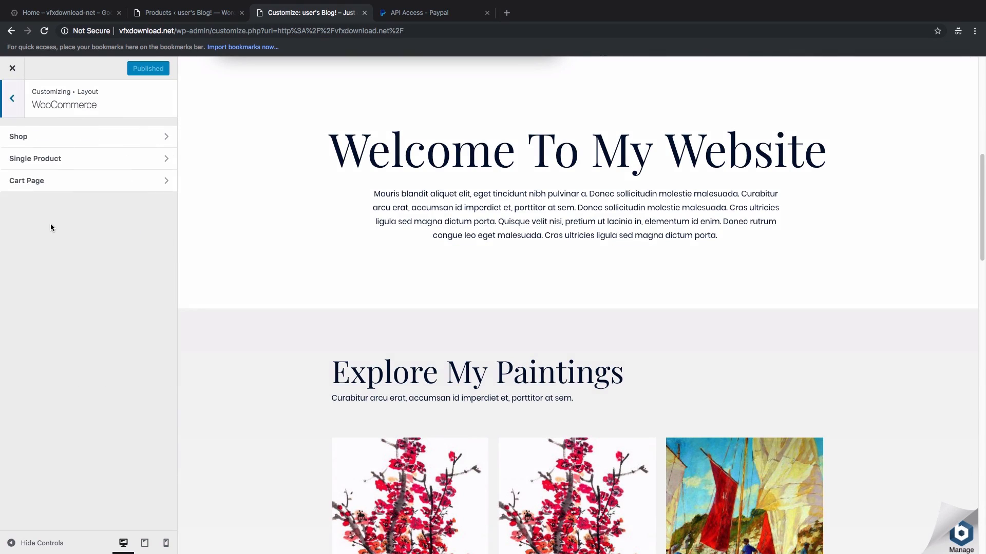
click(36, 138)
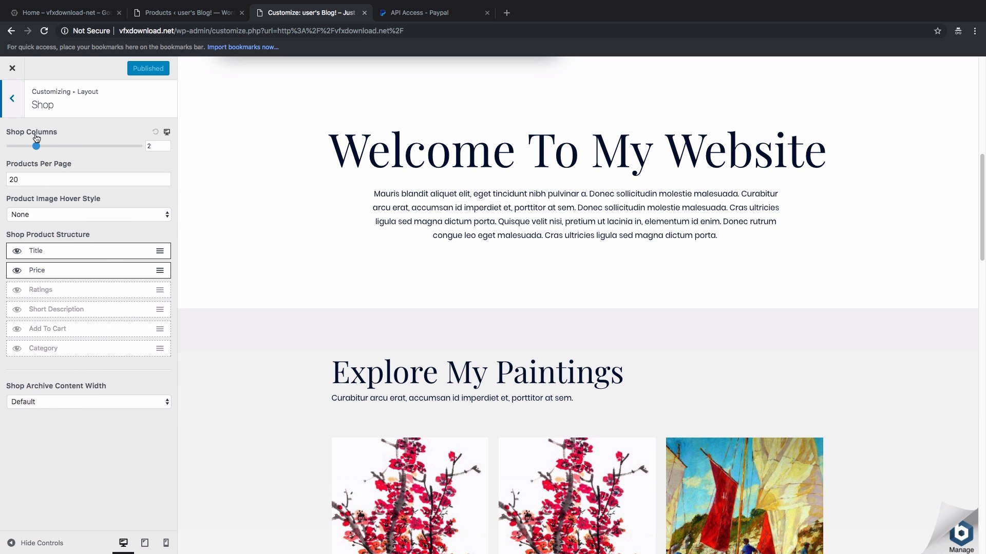
click(16, 334)
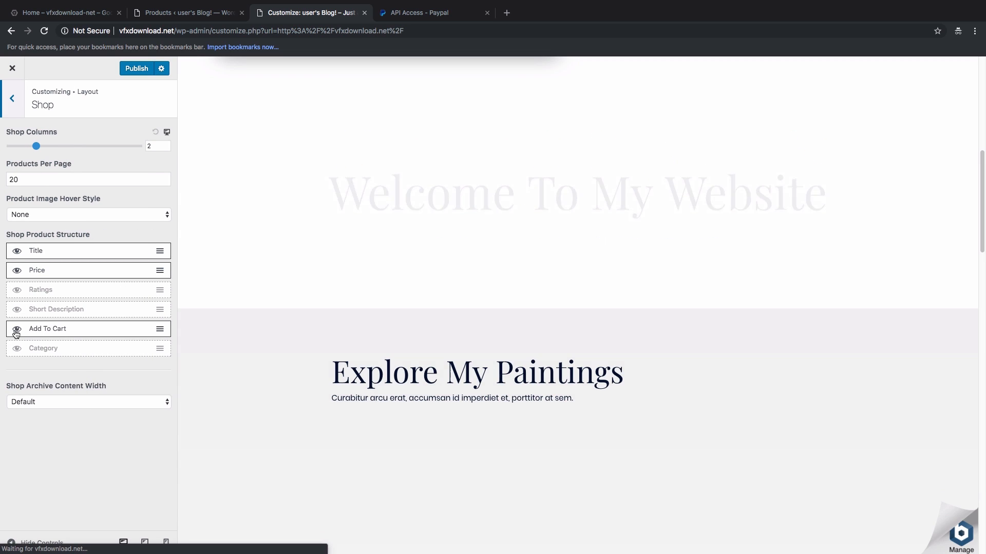
scroll(379, 233, down, 8)
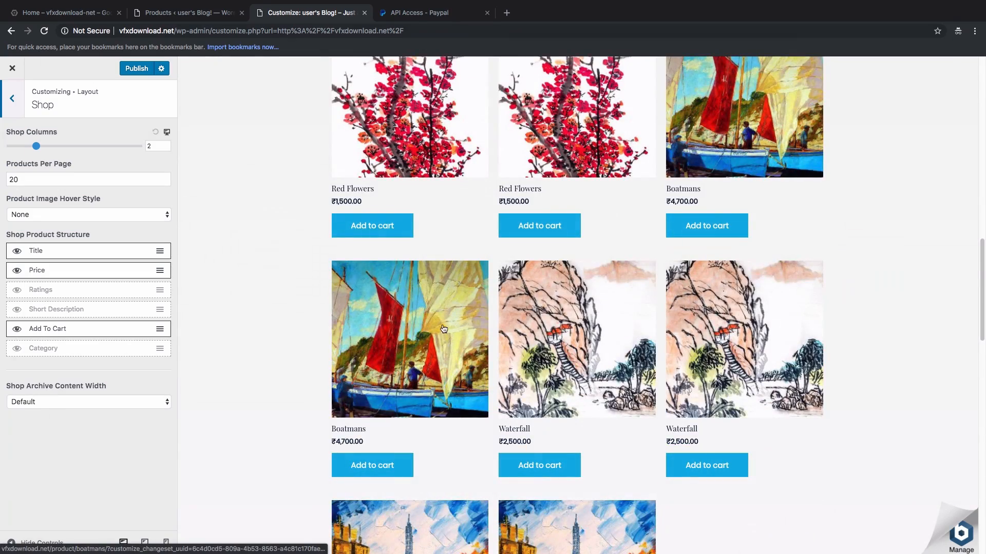
scroll(297, 293, up, 1)
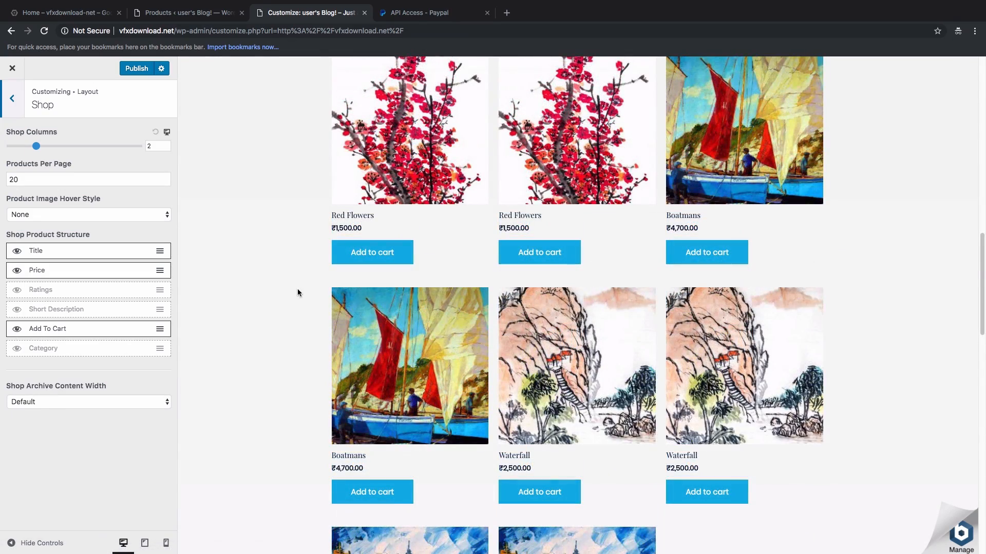
click(17, 310)
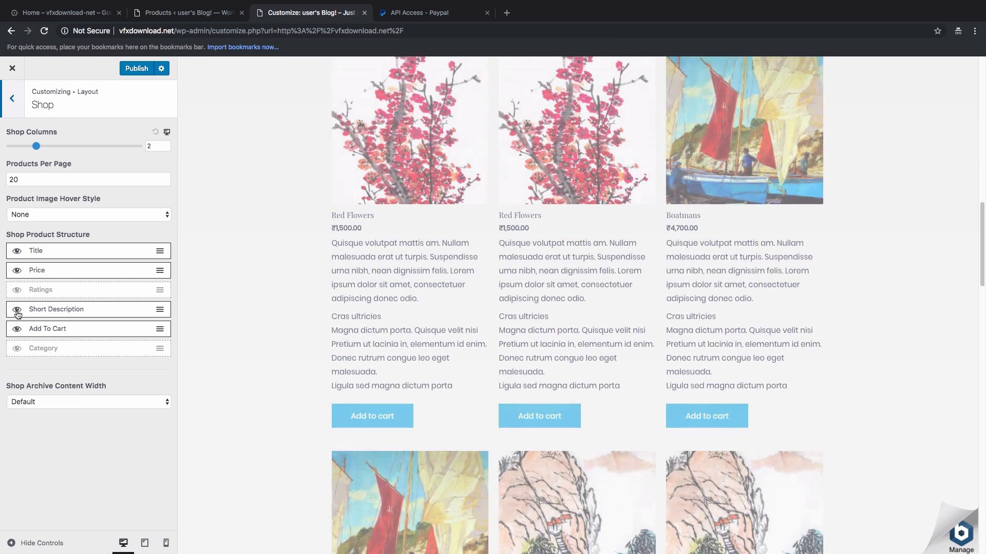
click(17, 312)
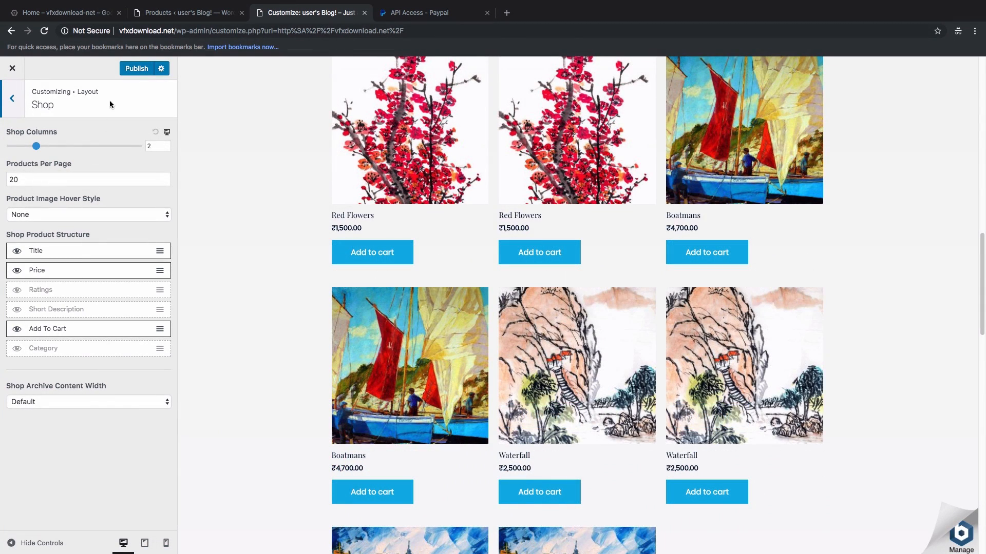
Step: Publish the shop layout changes and close the Customizer to the live site
click(134, 70)
click(18, 107)
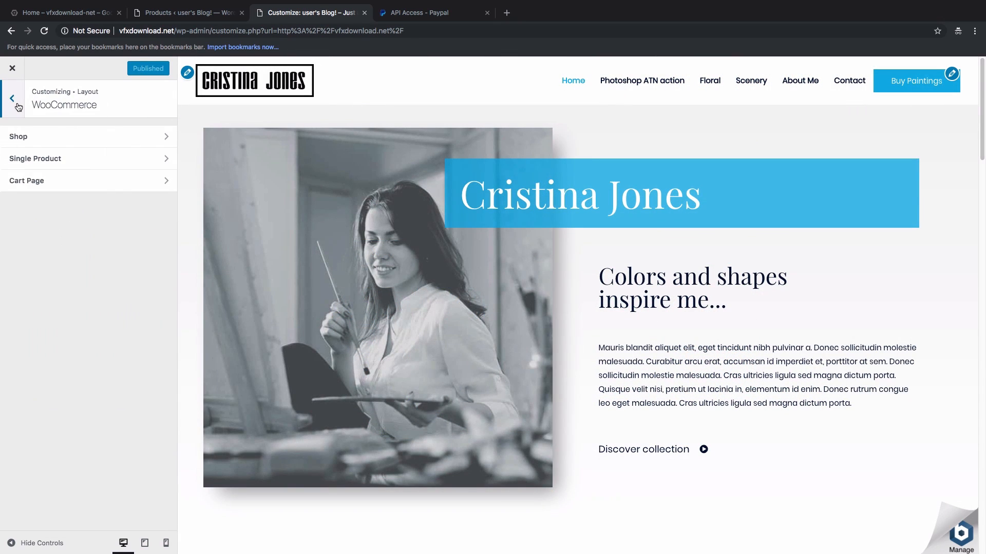
click(18, 107)
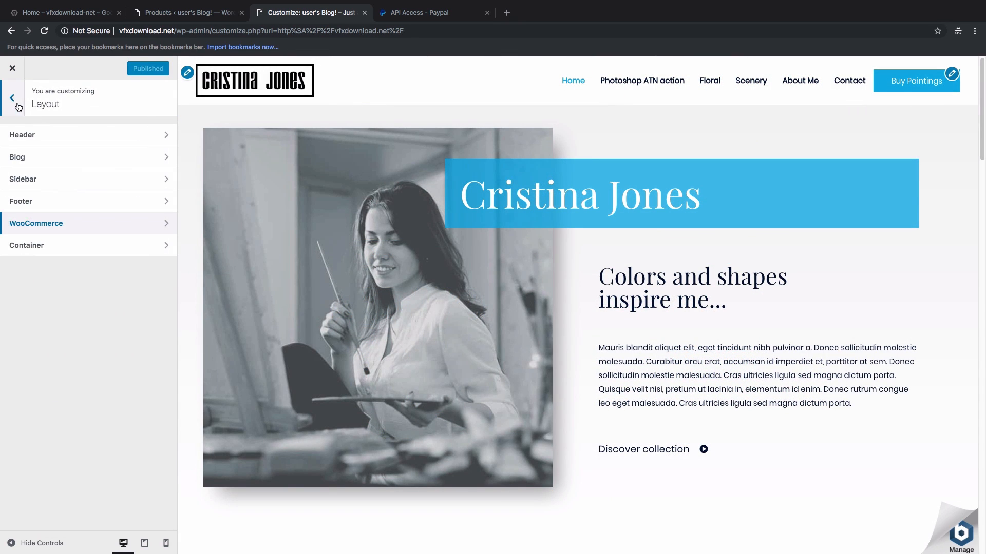
click(12, 70)
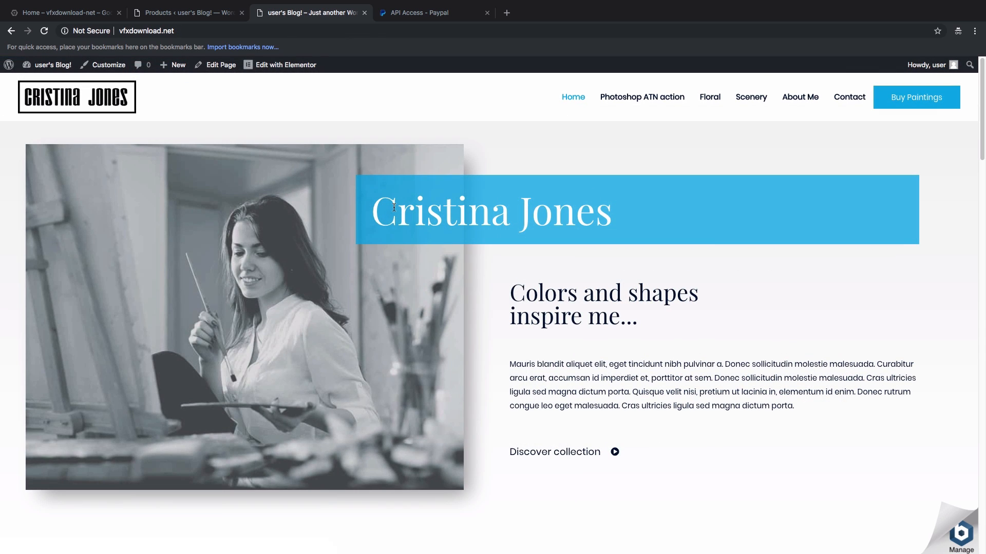
Step: Replace the heading's trailing 'me...' with 'photos' in Elementor and update the Home page
click(283, 71)
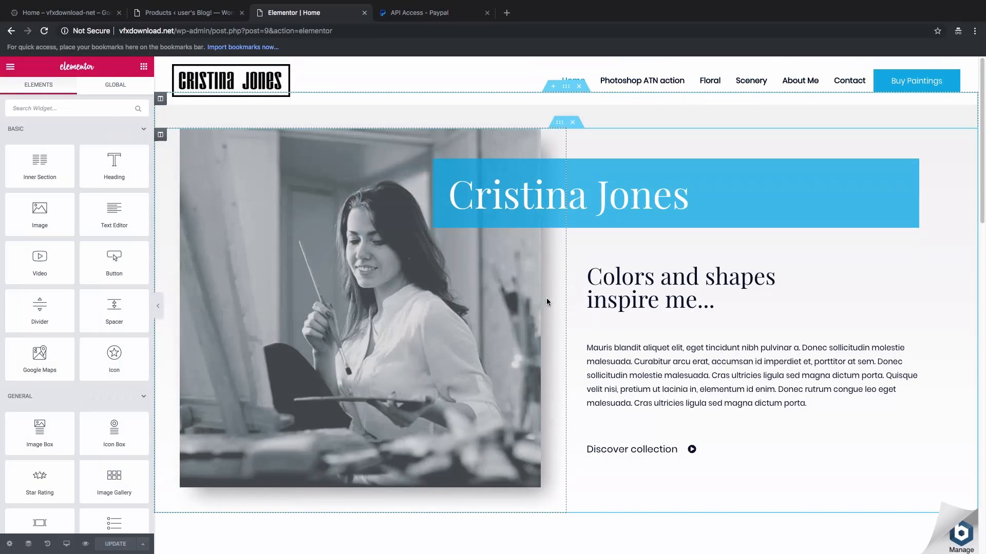
click(616, 296)
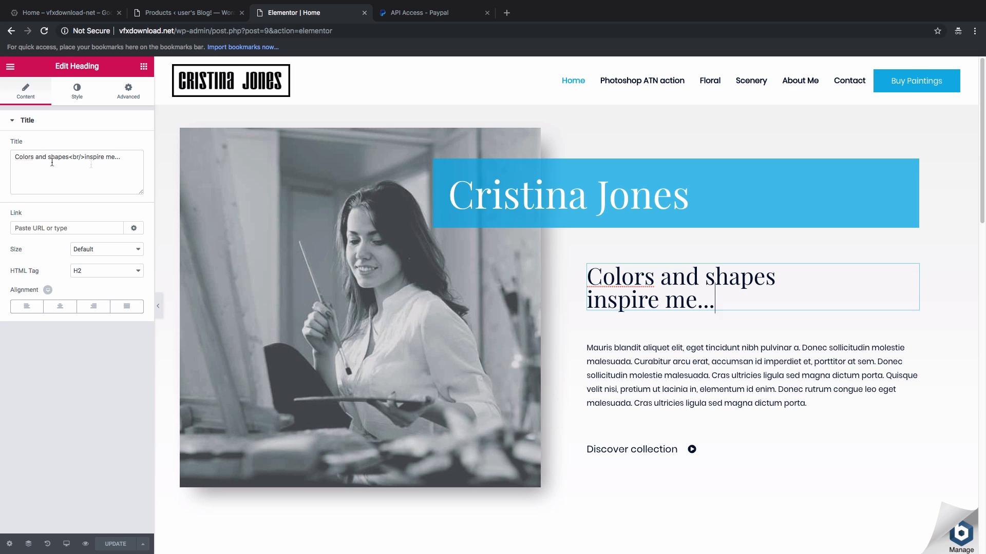
click(120, 161)
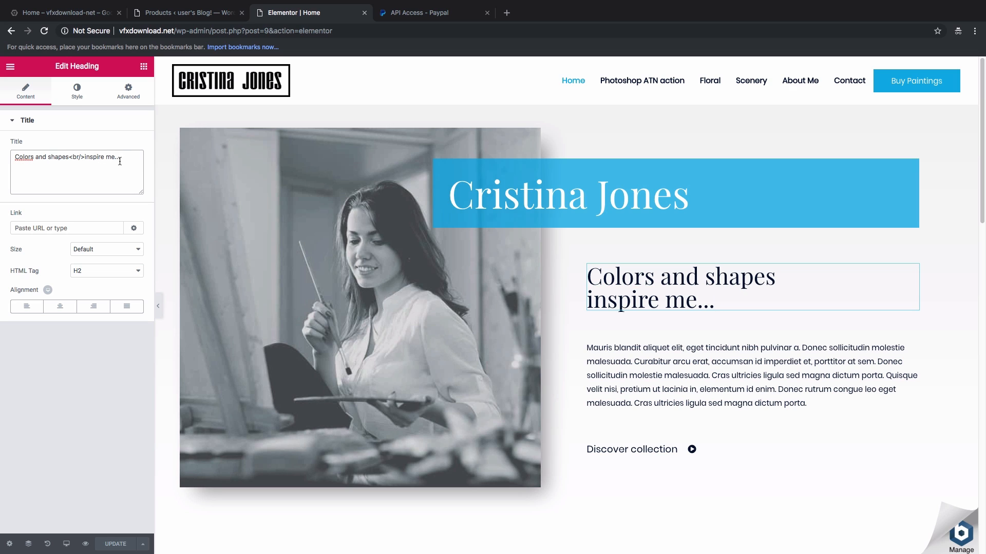
key(BackSpace)
key(BackSpace)
key(BackSpace)
key(BackSpace)
key(BackSpace)
key(BackSpace)
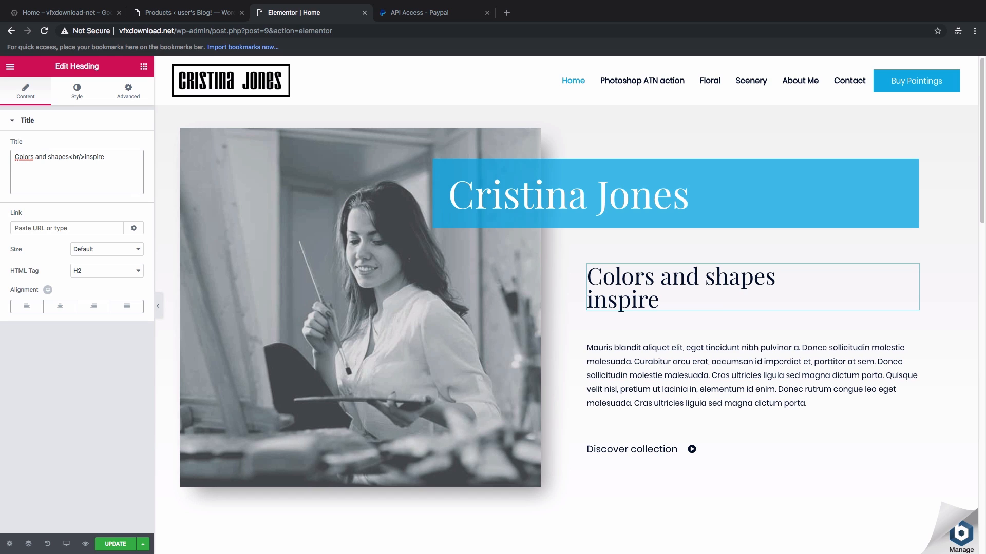
text(photos)
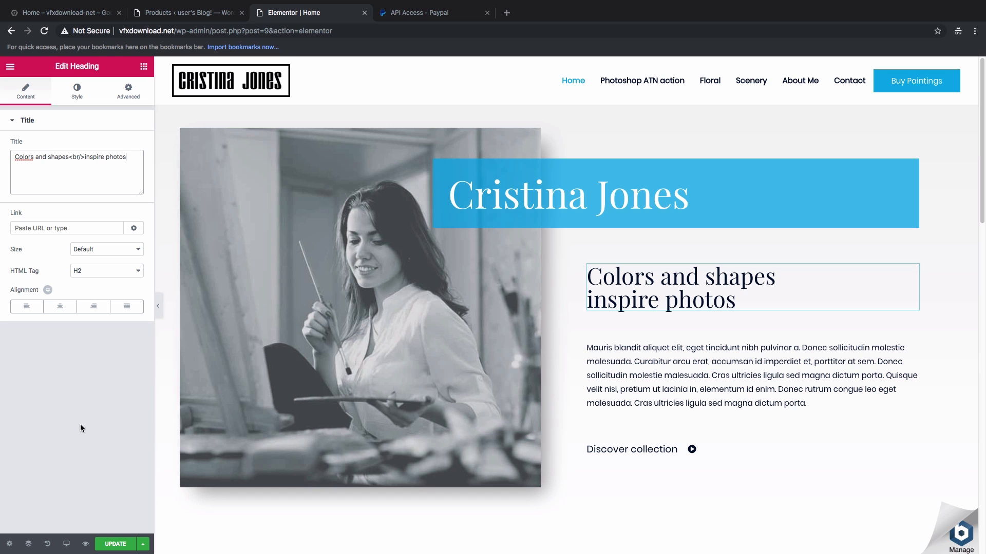
click(117, 544)
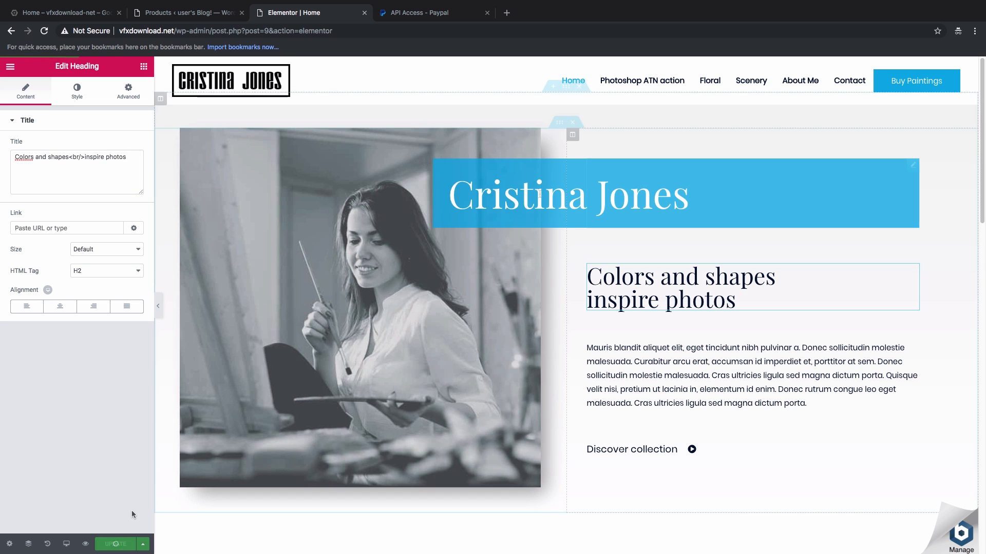
scroll(570, 277, down, 10)
scroll(438, 271, up, 1)
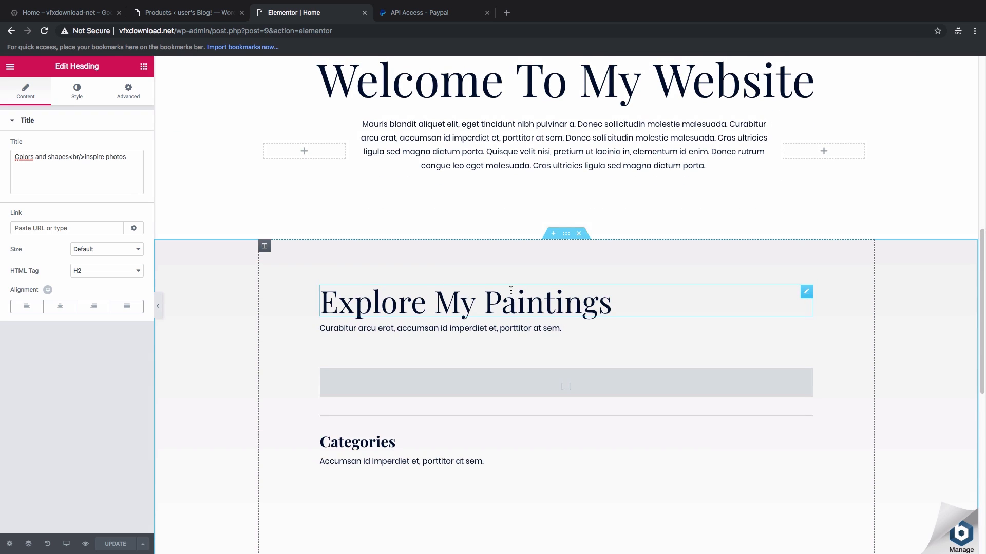
Step: Delete the Explore My Paintings section and add a two-column section at the bottom
scroll(508, 324, down, 2)
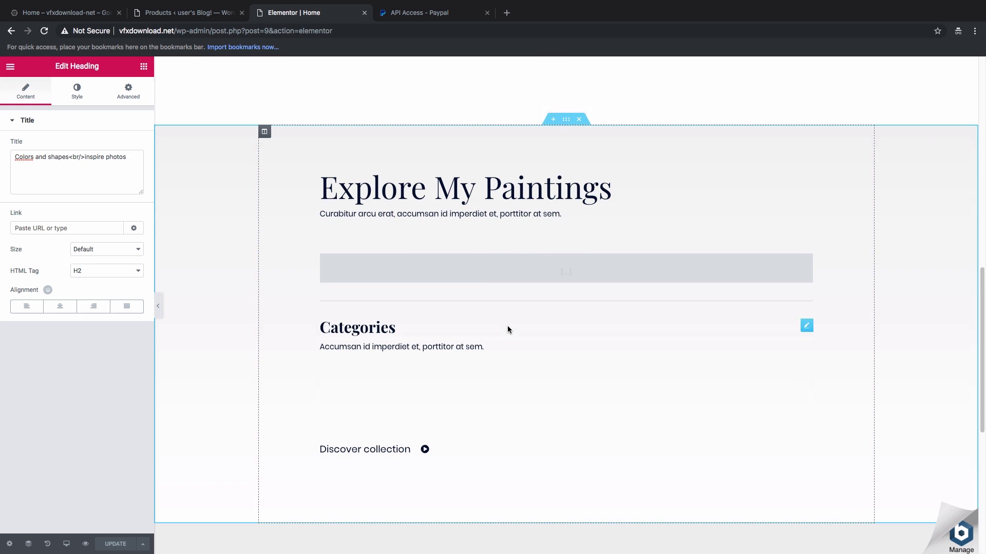
click(579, 122)
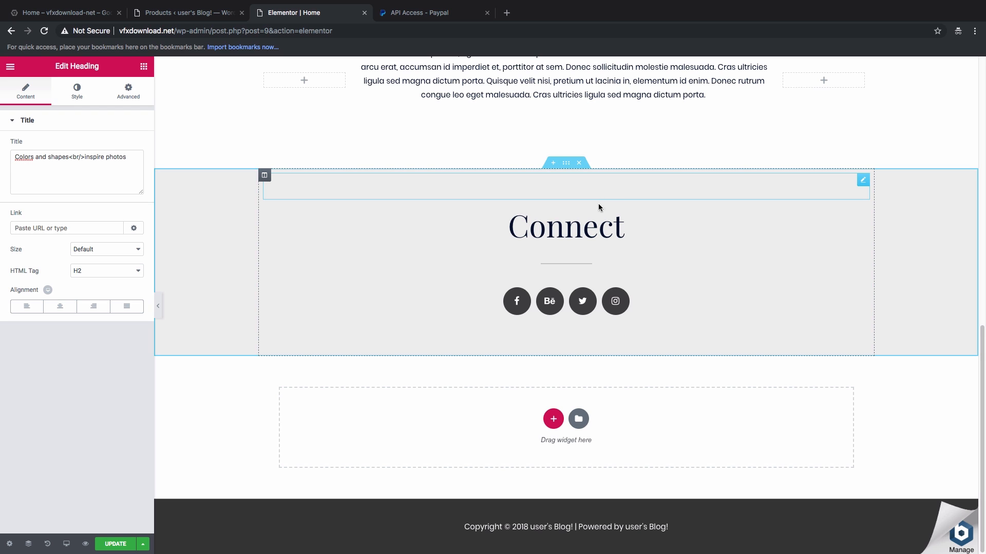
click(553, 420)
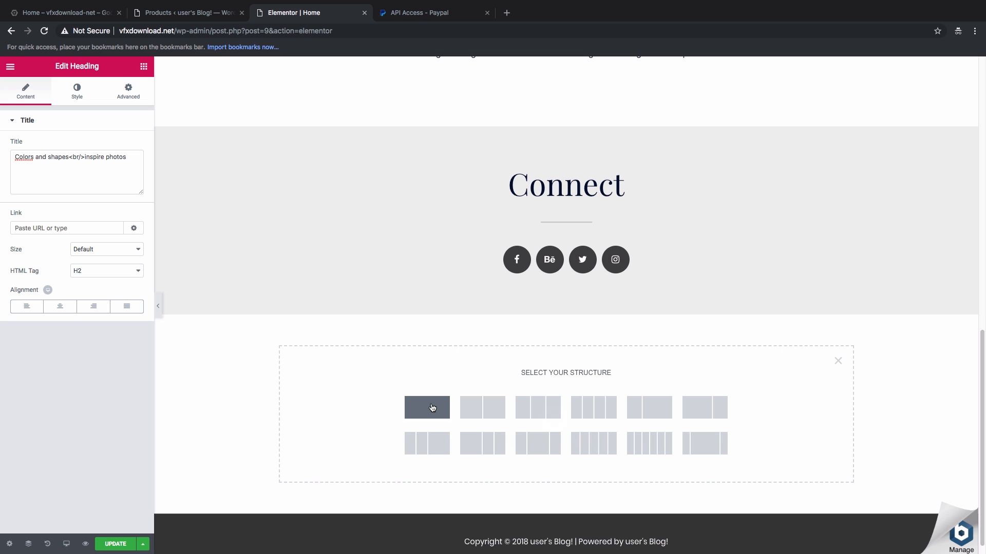
click(476, 411)
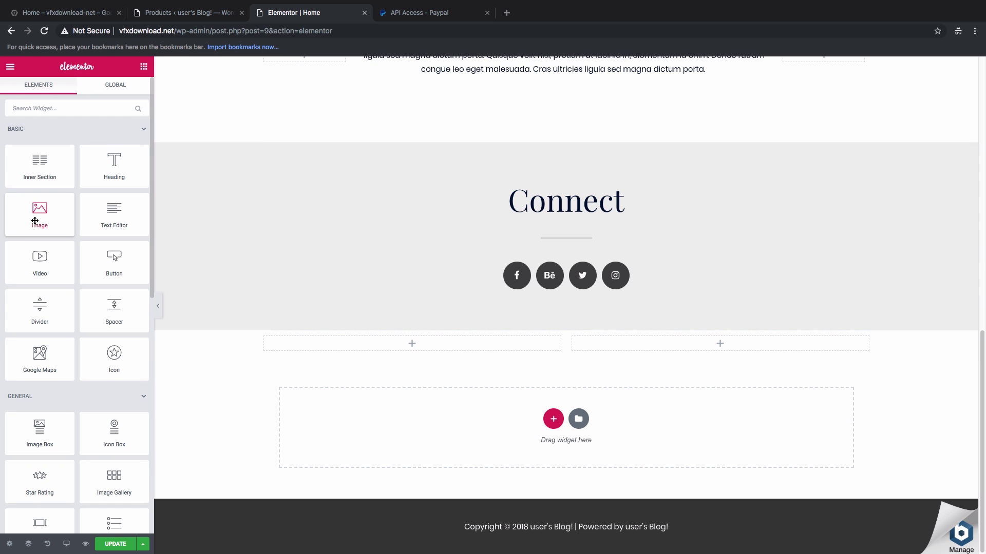
Step: Put an Image widget showing 1.jpg in the left column and an Icon widget in the right
drag(39, 214, 389, 340)
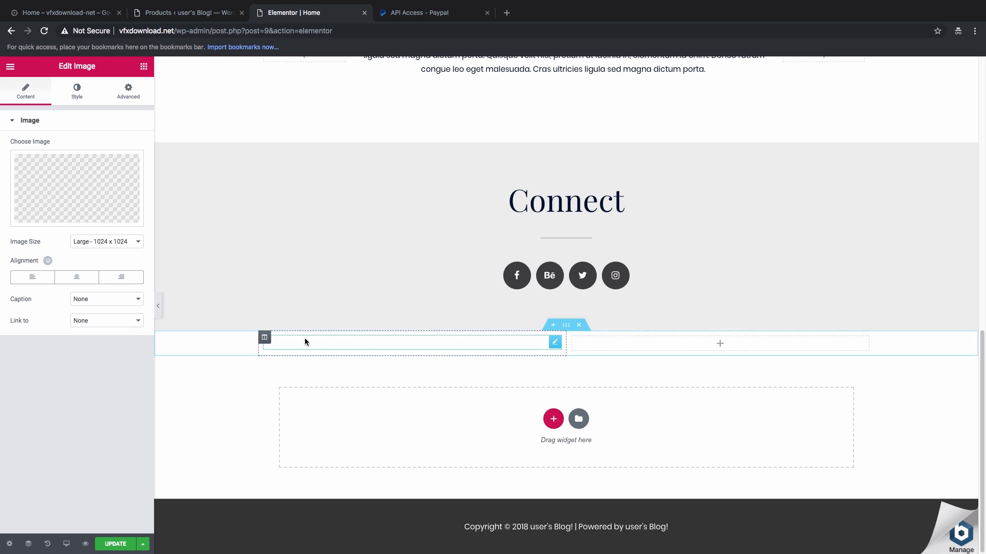
click(68, 200)
click(315, 177)
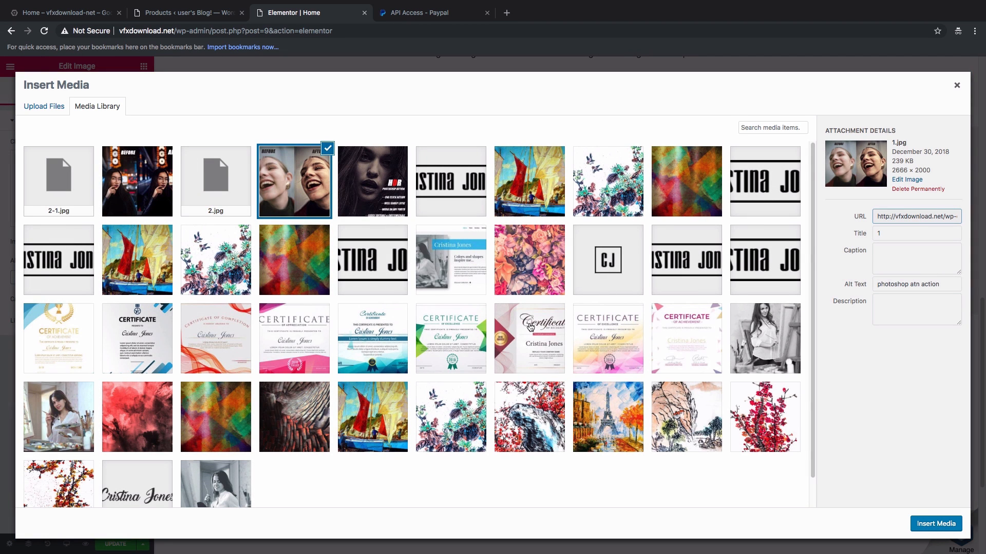
click(934, 524)
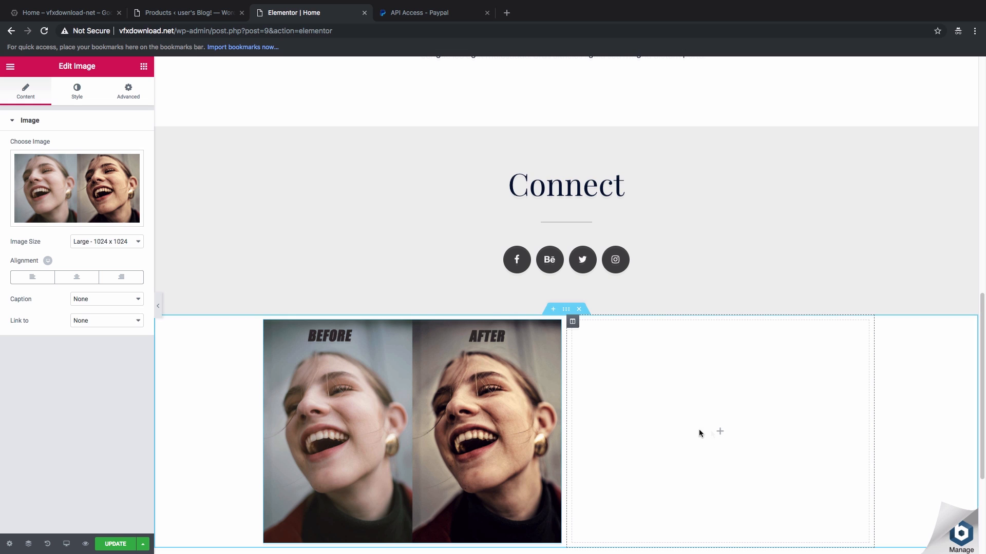
click(720, 436)
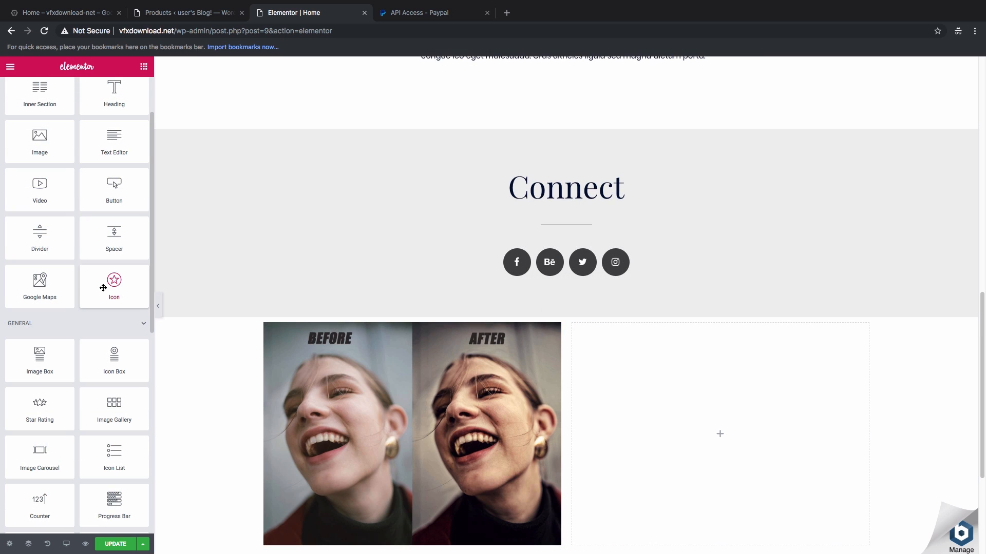
drag(103, 288, 708, 448)
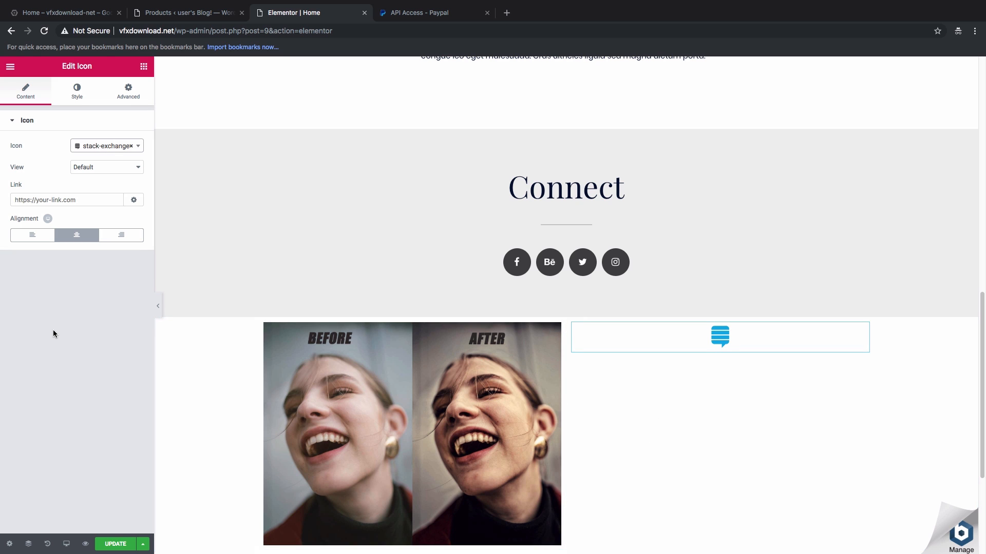
scroll(399, 340, down, 2)
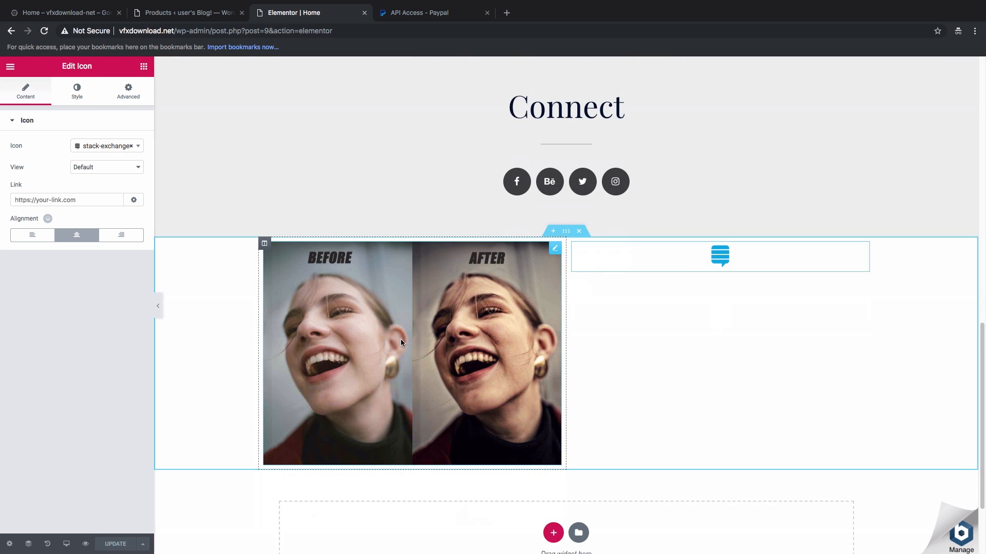
scroll(401, 338, up, 20)
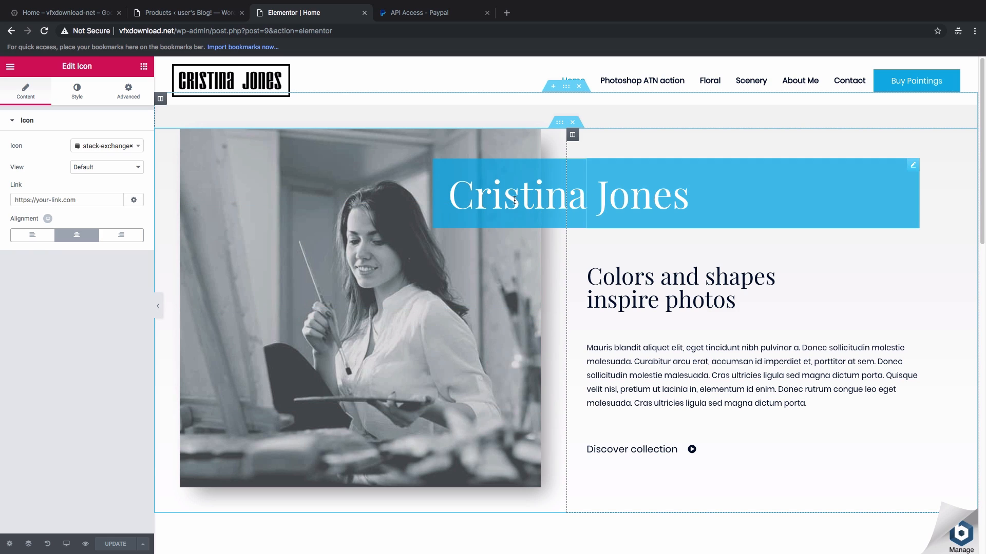
Step: Exit Elementor to the WordPress Dashboard from the main menu
click(657, 202)
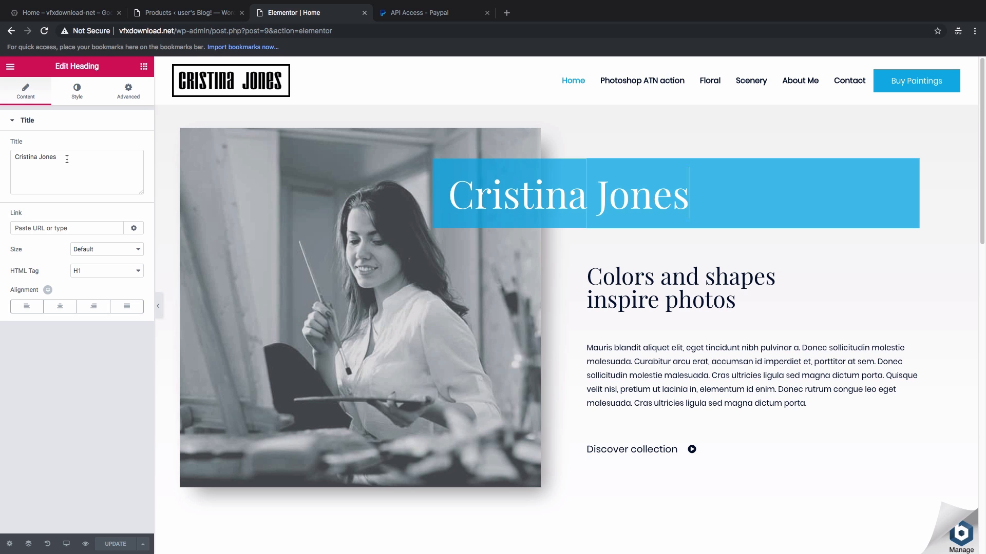
click(10, 67)
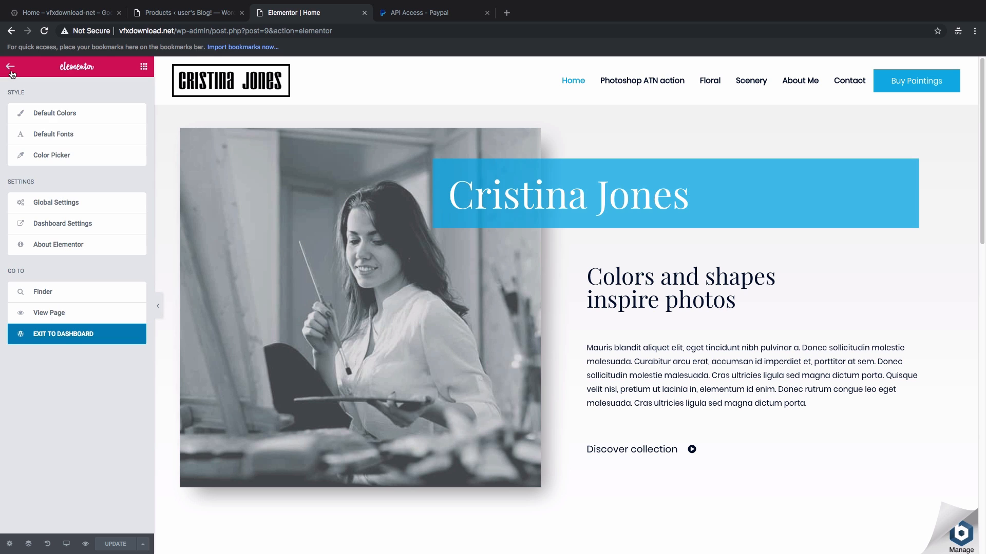
click(49, 334)
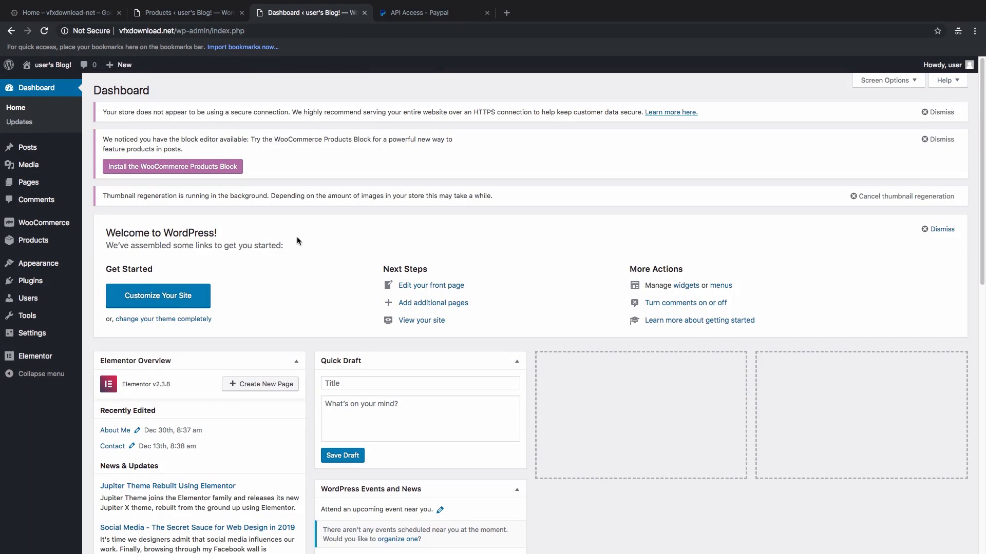